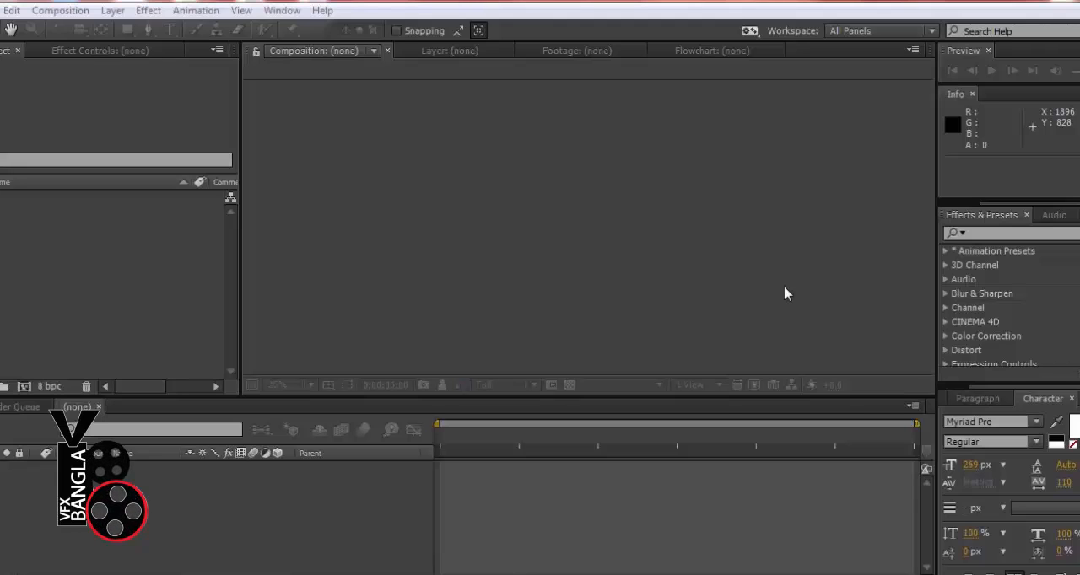
left_click(125, 289)
left_click(382, 204)
left_click(200, 455)
left_click(161, 339)
left_click(450, 299)
left_click(100, 274)
left_click(245, 436)
left_click(440, 289)
left_click(69, 62)
Create a new composition named jvkjbk with the HDTV 1080 25 preset and a 10-second duration
left_click(60, 10)
left_click(75, 32)
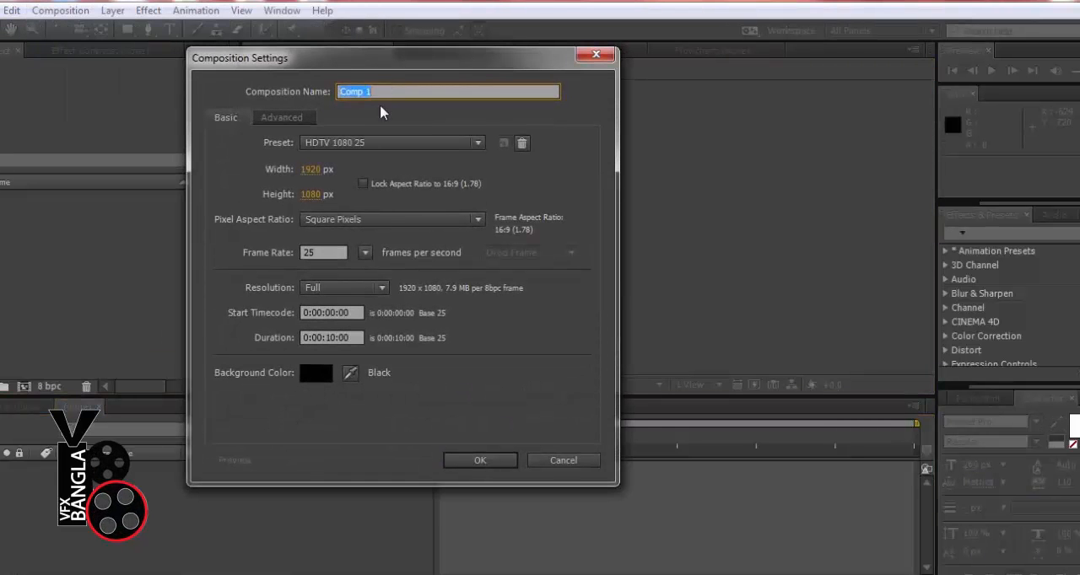
type("jvkjbk")
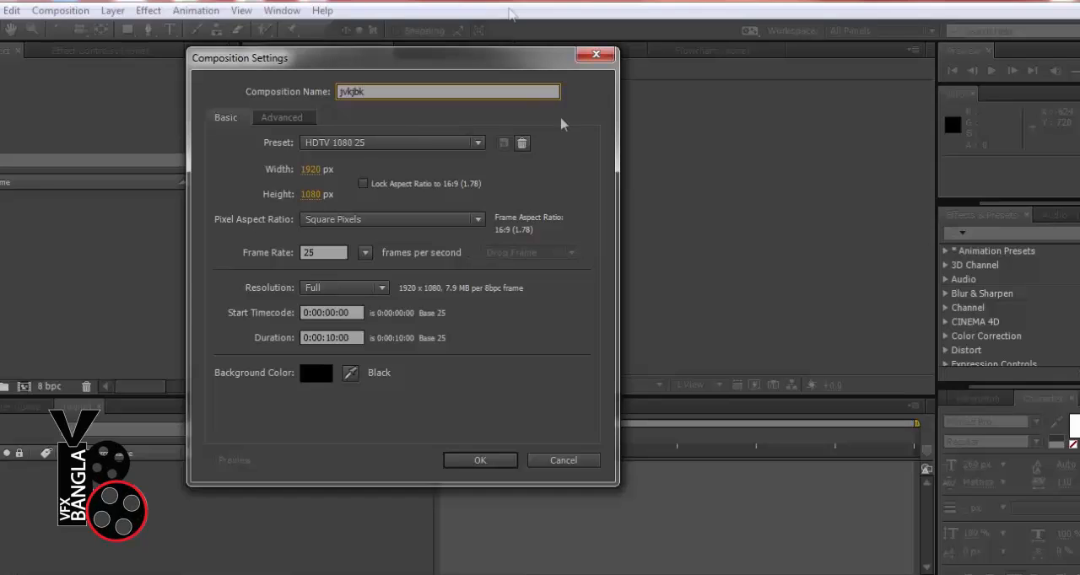
left_click(479, 460)
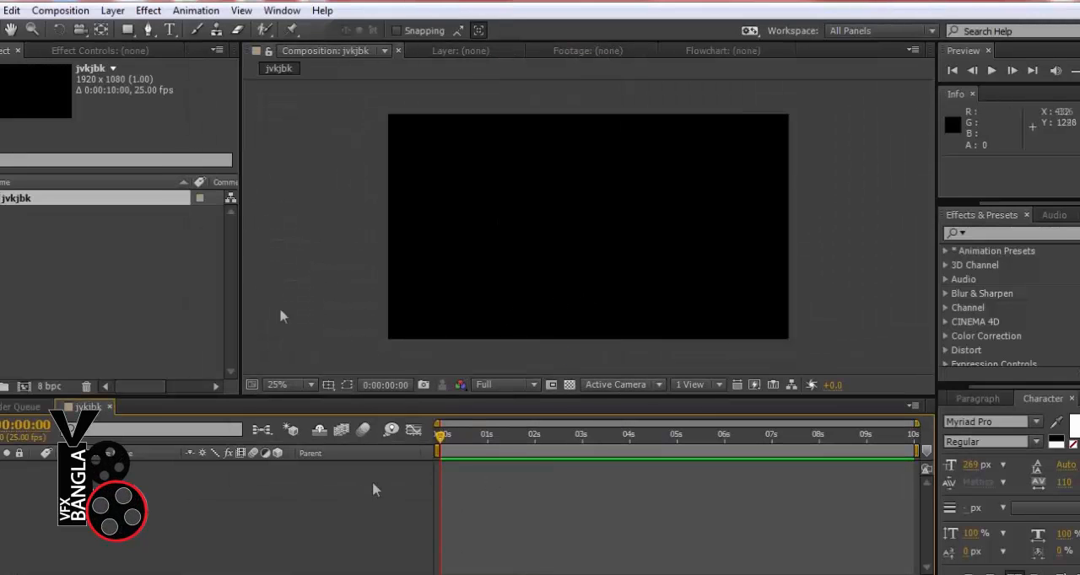
Review the settings of the jvkjbk composition and close them without changing anything
left_click(63, 12)
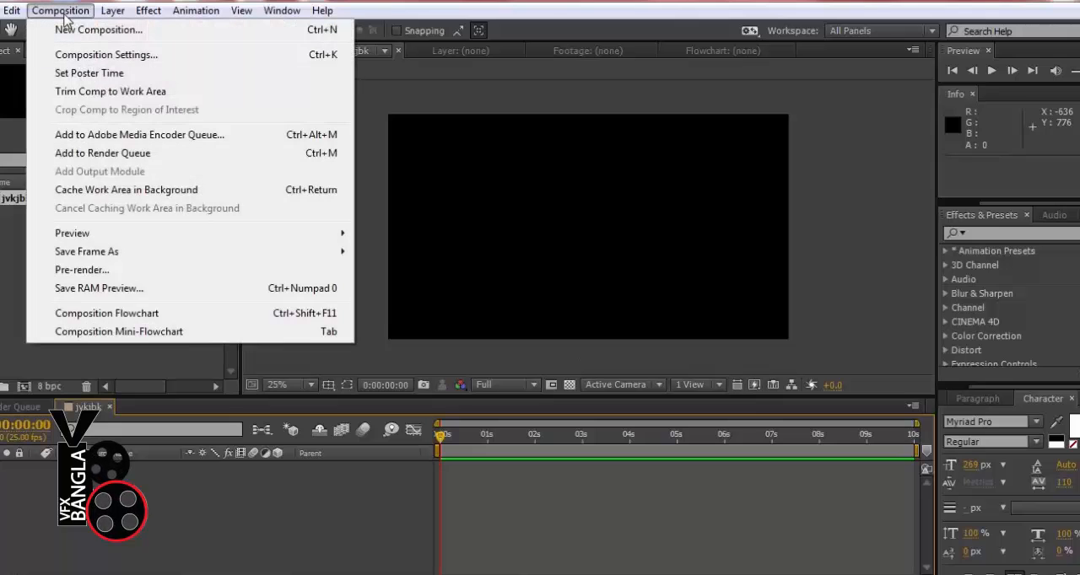
left_click(99, 59)
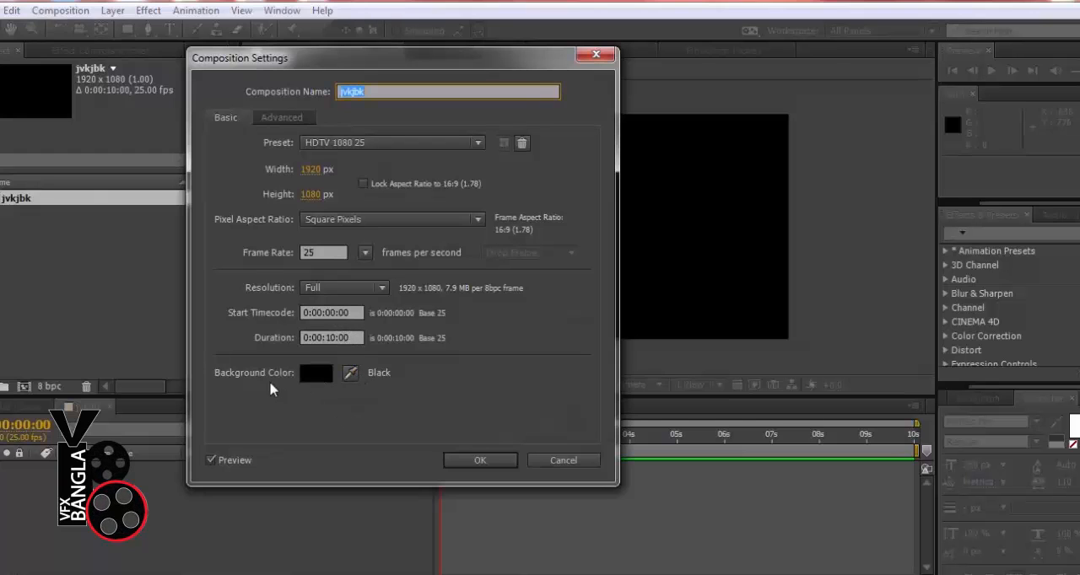
left_click(478, 462)
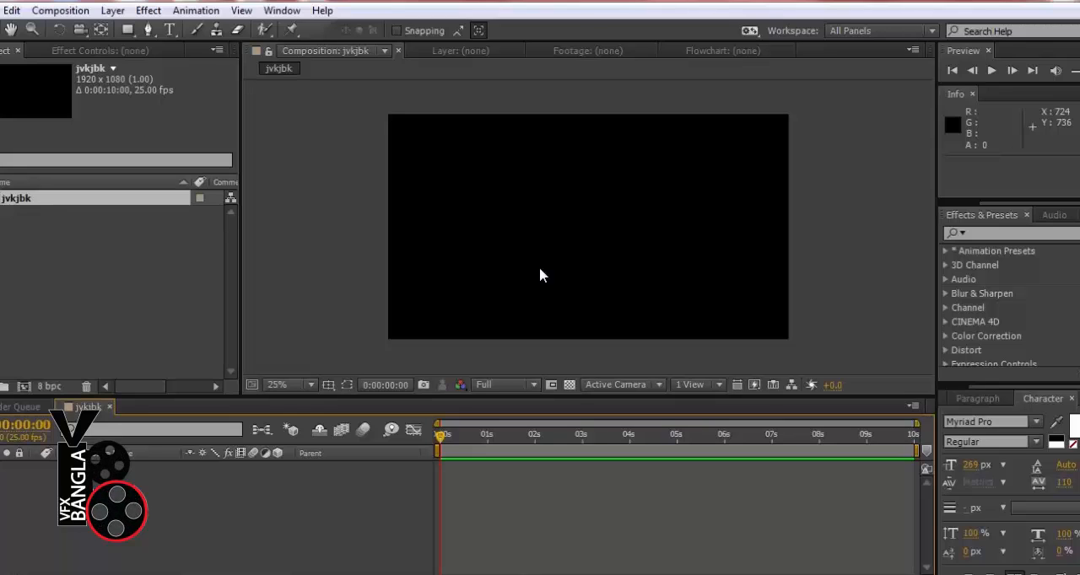
left_click(356, 173)
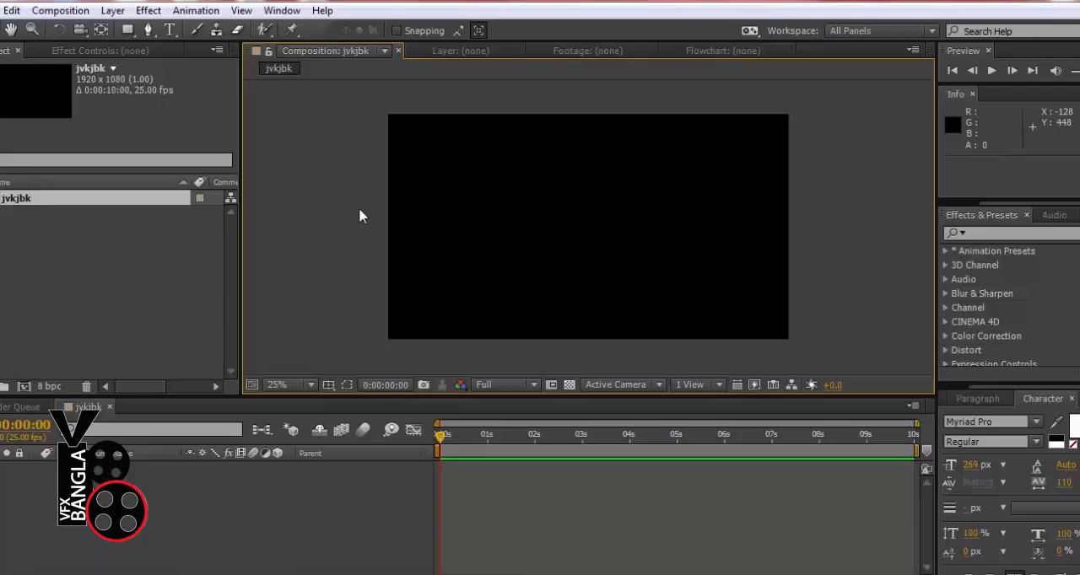
Add a royal blue solid layer of 1920 x 1080 px to the composition and deselect it
left_click(113, 10)
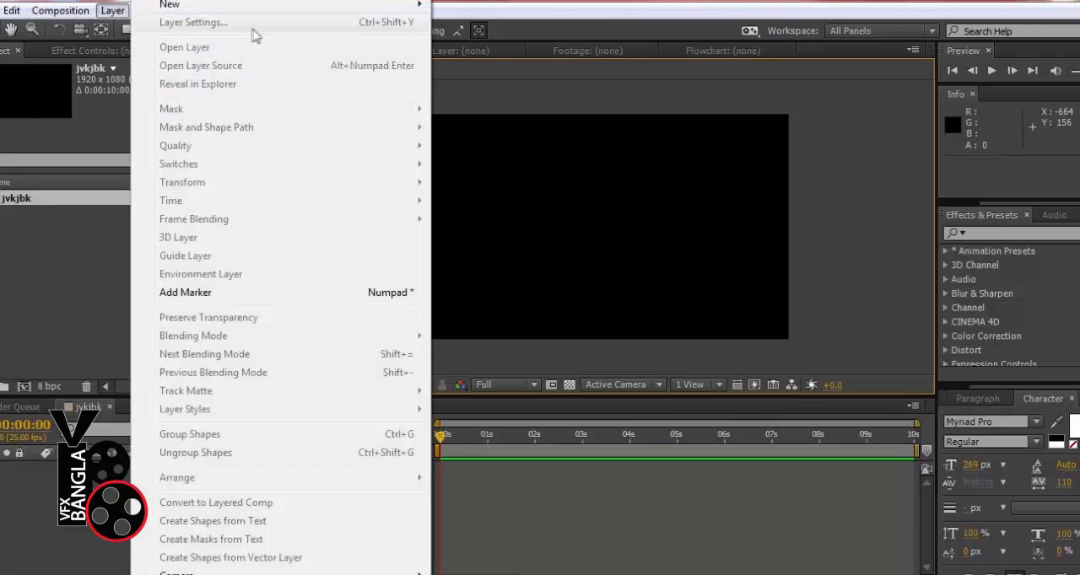
mouse_move(240, 7)
left_click(488, 22)
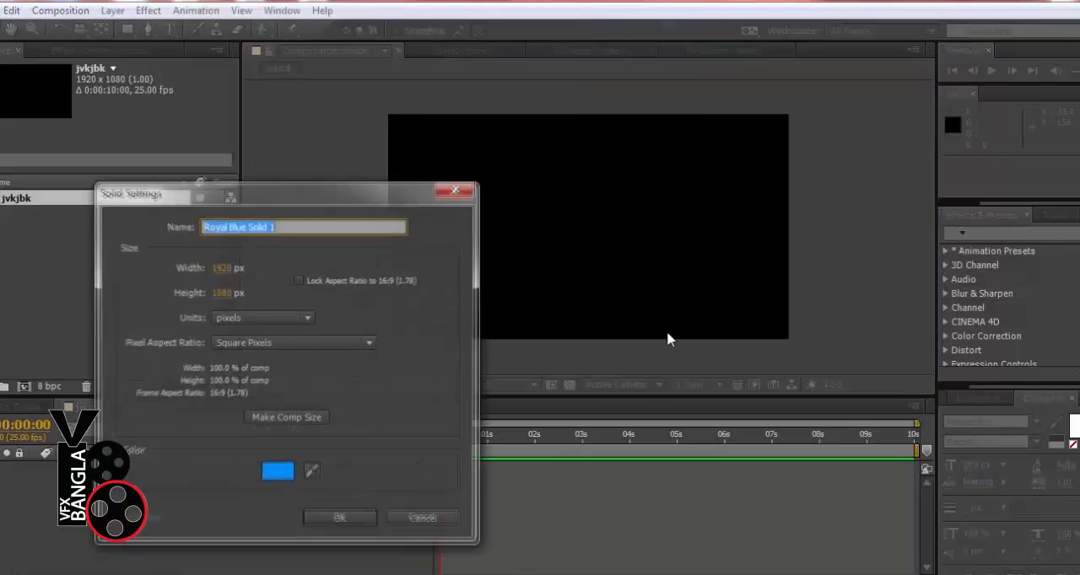
left_click_drag(350, 196, 925, 66)
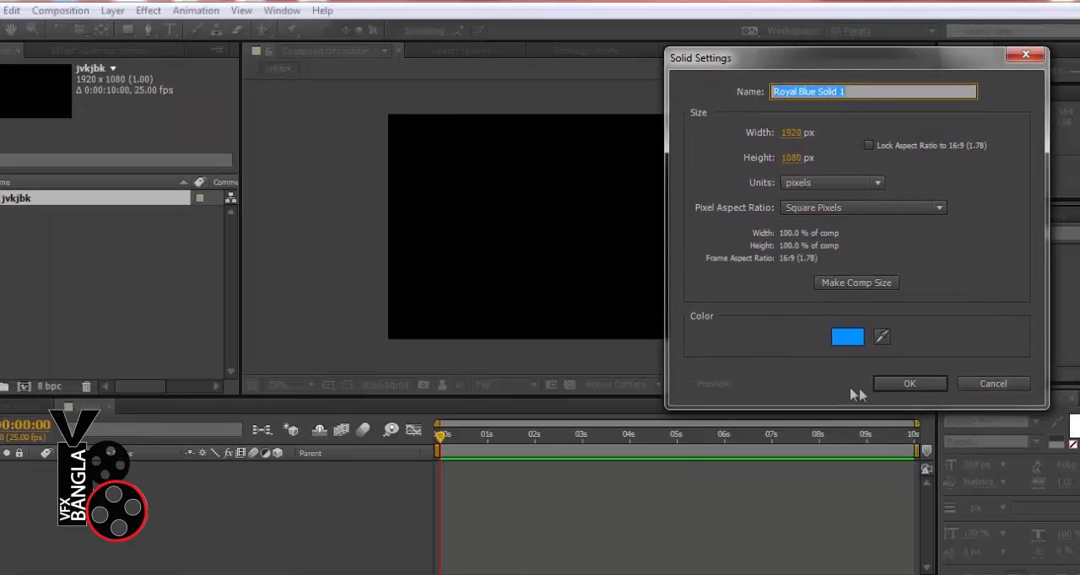
left_click(903, 384)
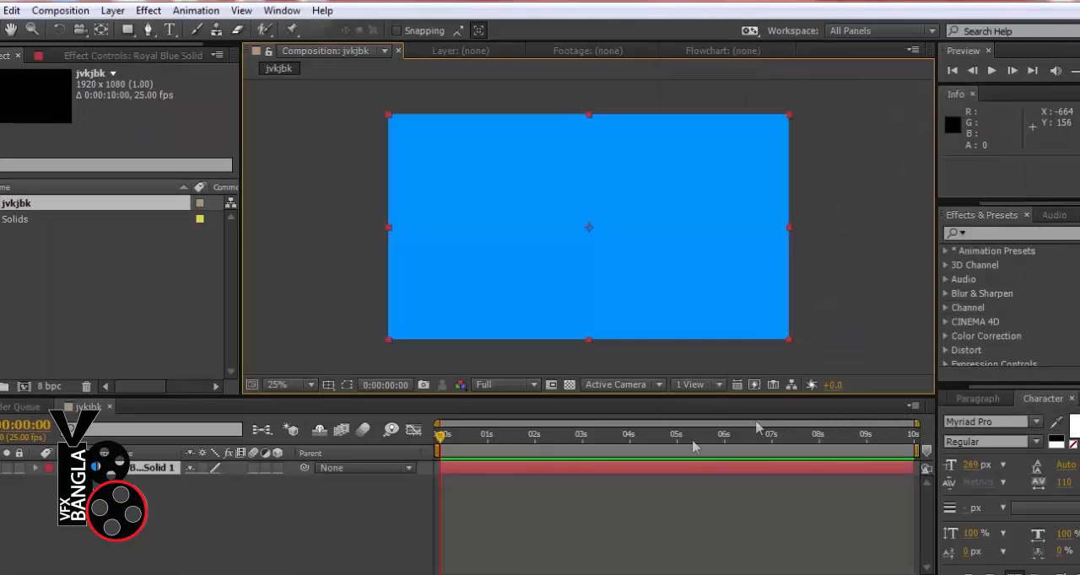
left_click(308, 283)
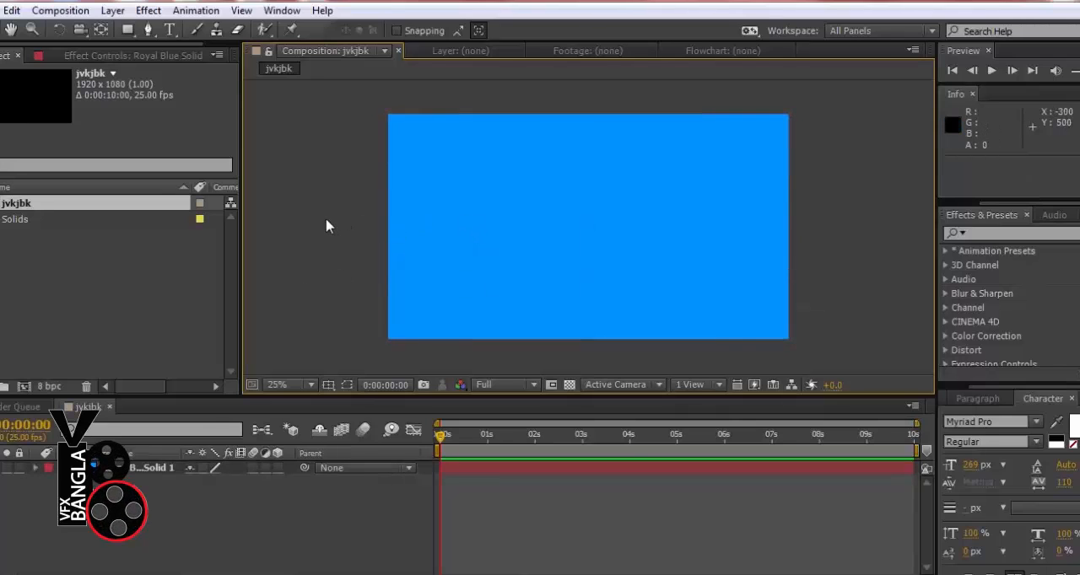
Toggle the blue solid layer's visibility off and on several times, leaving it visible
left_click(0, 468)
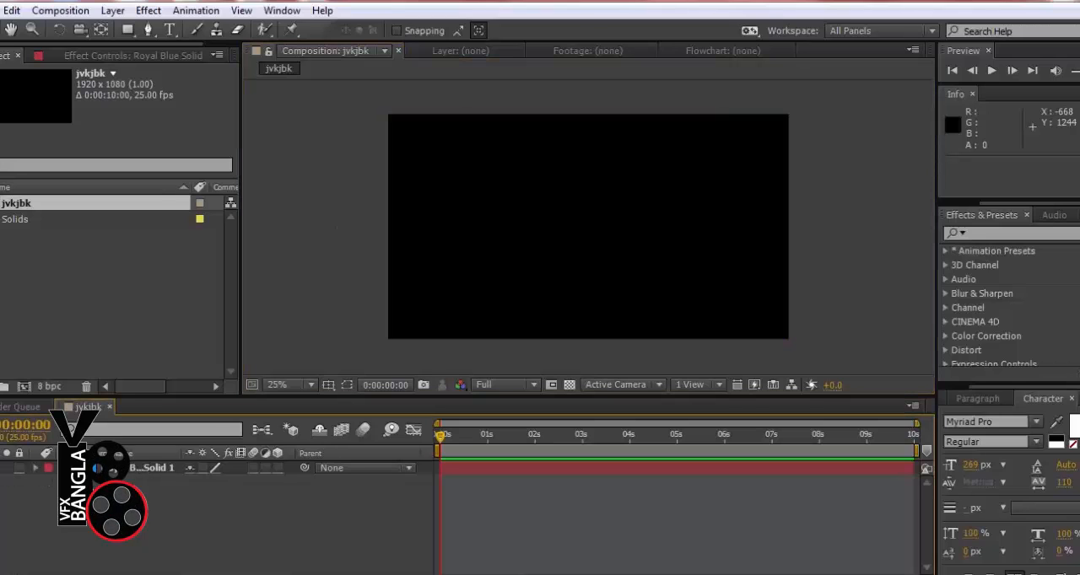
left_click(0, 468)
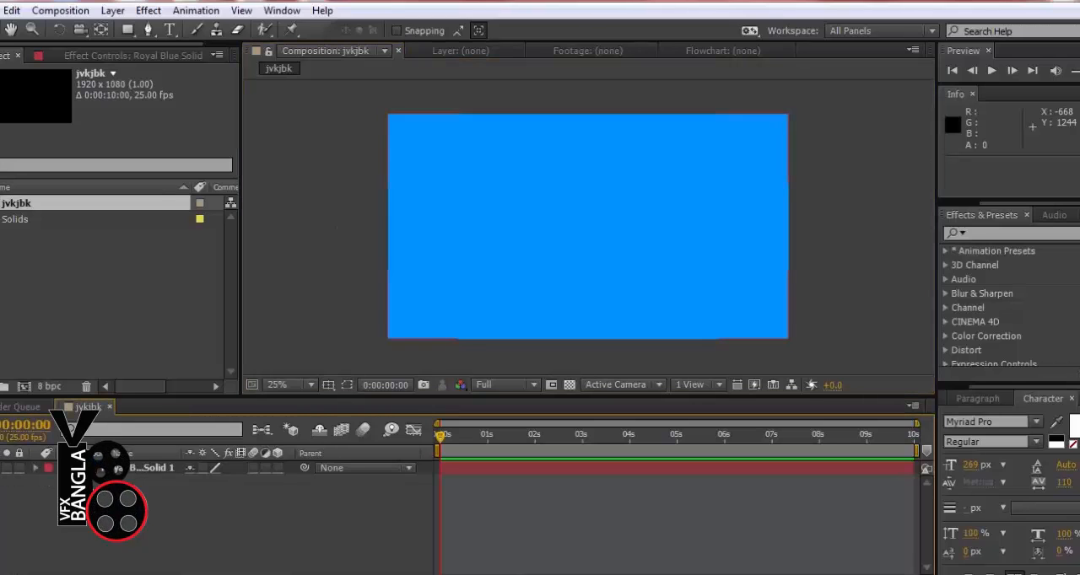
left_click(0, 468)
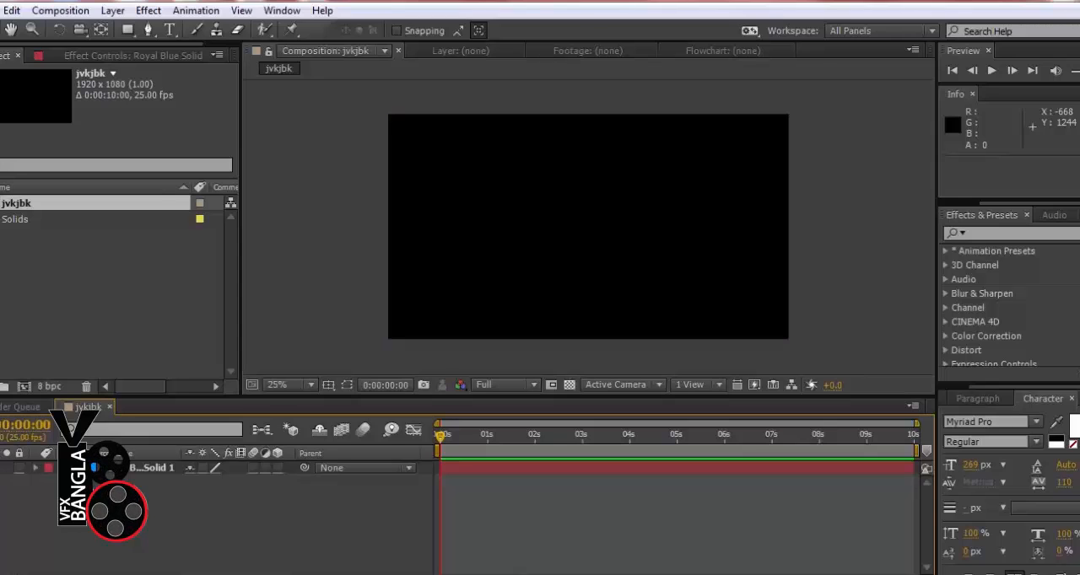
left_click(0, 468)
left_click(0, 468)
left_click(0, 468)
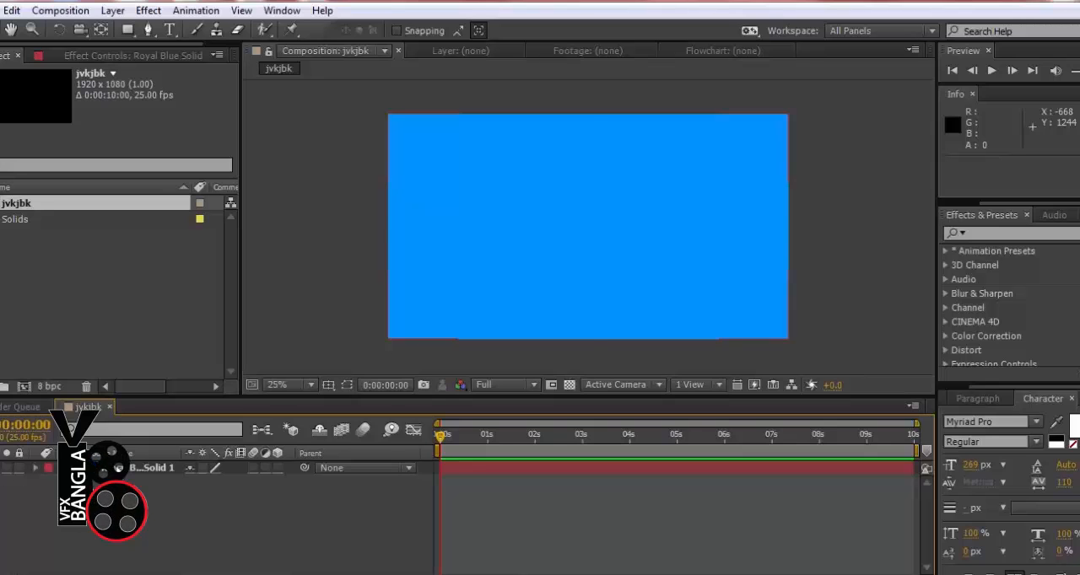
Change the blue solid layer's colour to white (FFFFFF) in its solid settings
left_click(155, 469)
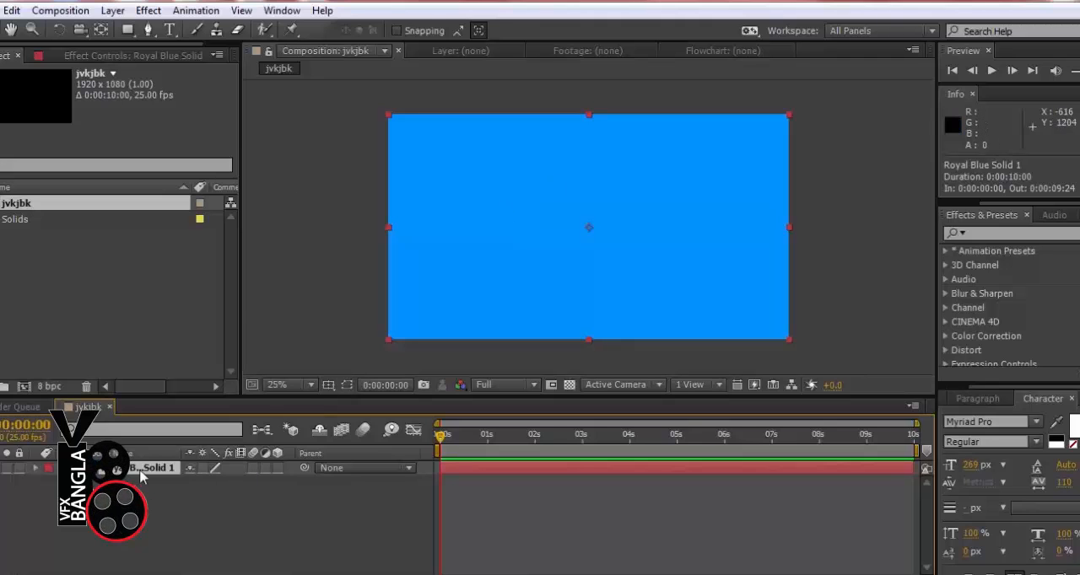
left_click(112, 10)
left_click(160, 22)
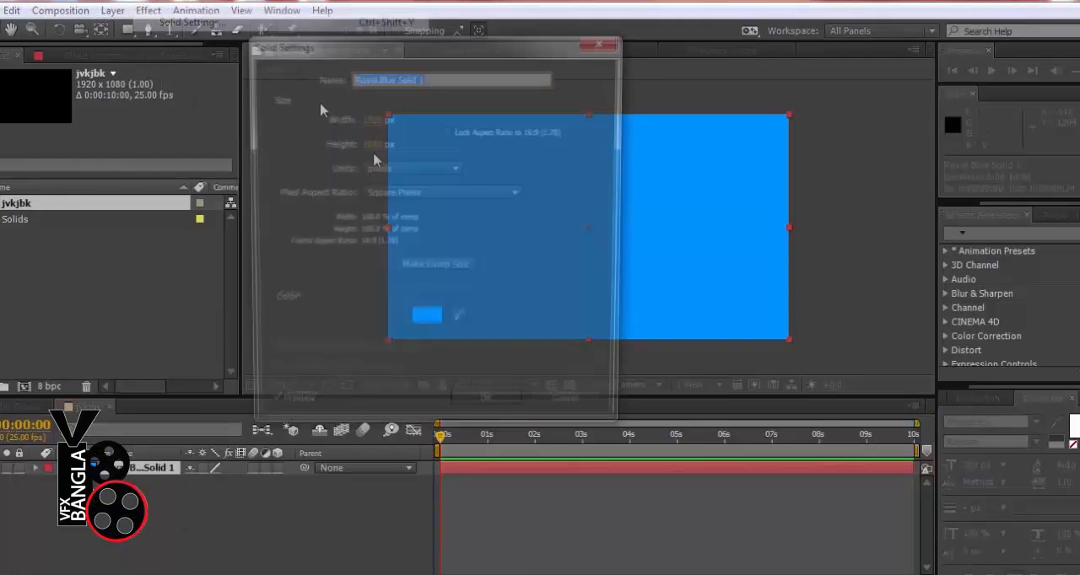
left_click(426, 316)
left_click_drag(679, 141, 639, 120)
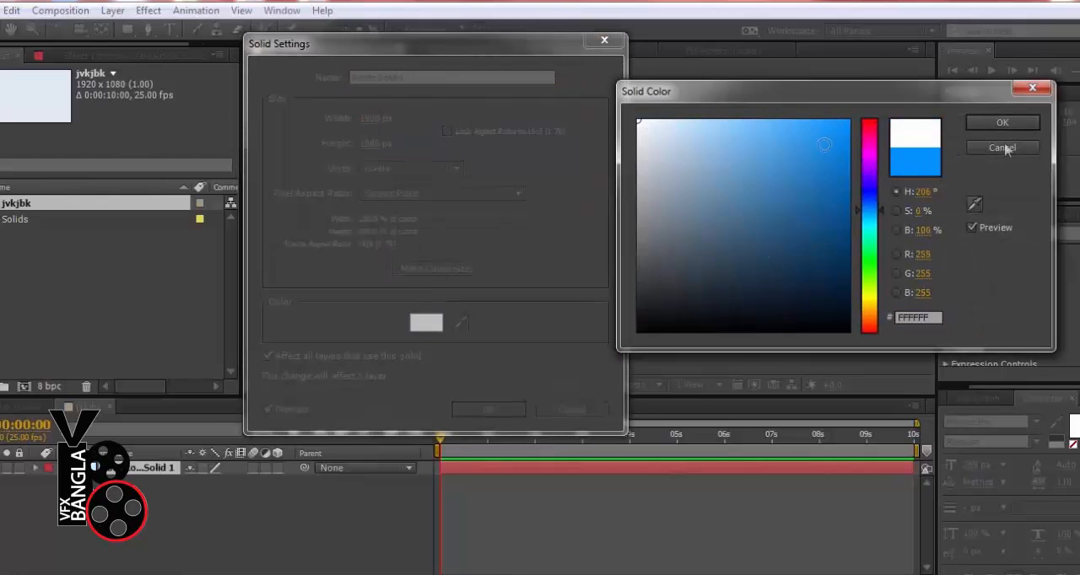
left_click(1002, 122)
left_click(489, 410)
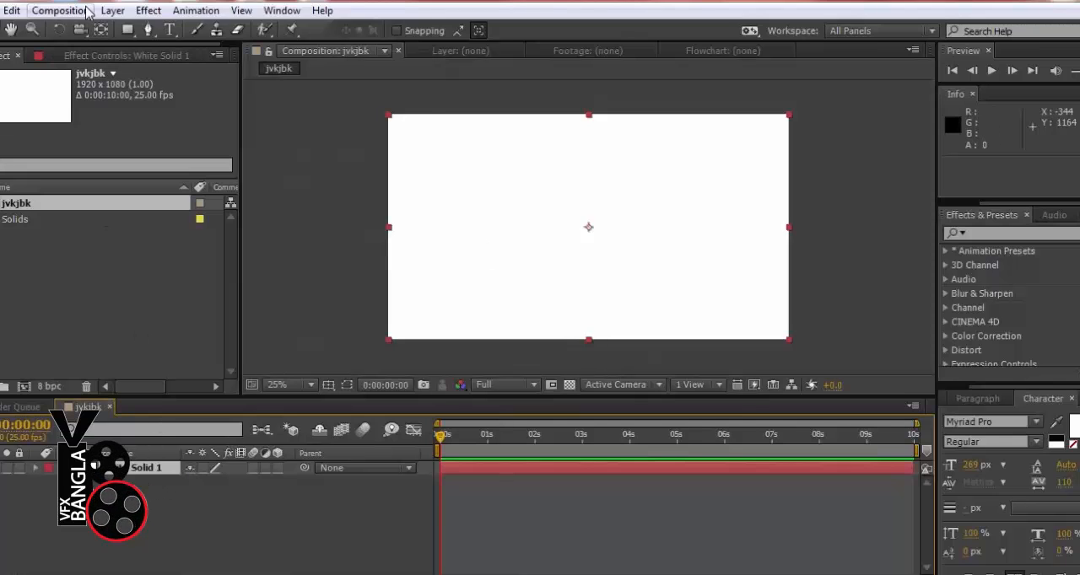
Duplicate the white solid layer
left_click(112, 10)
left_click(65, 273)
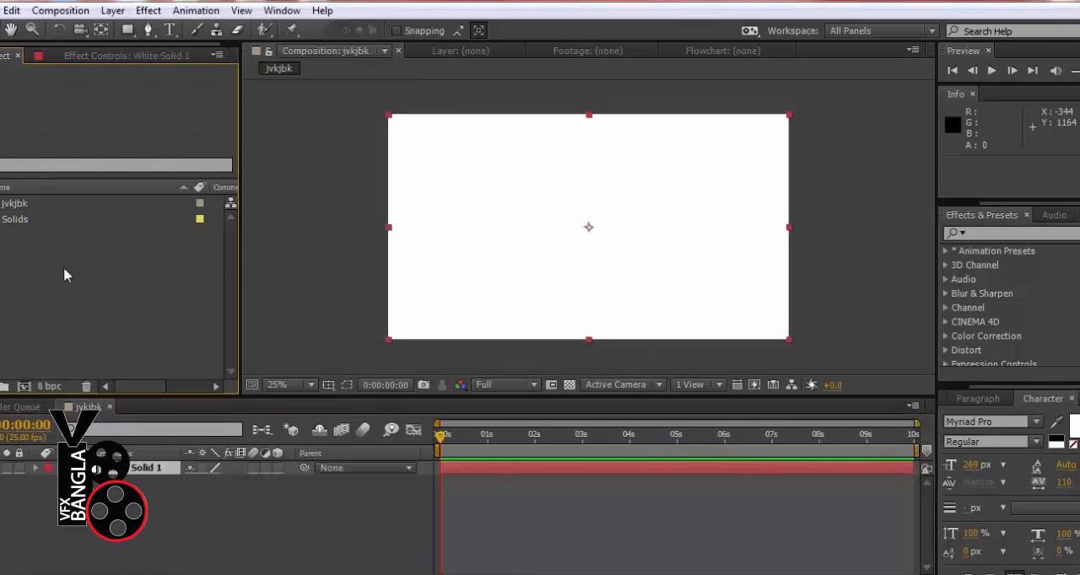
left_click(2, 11)
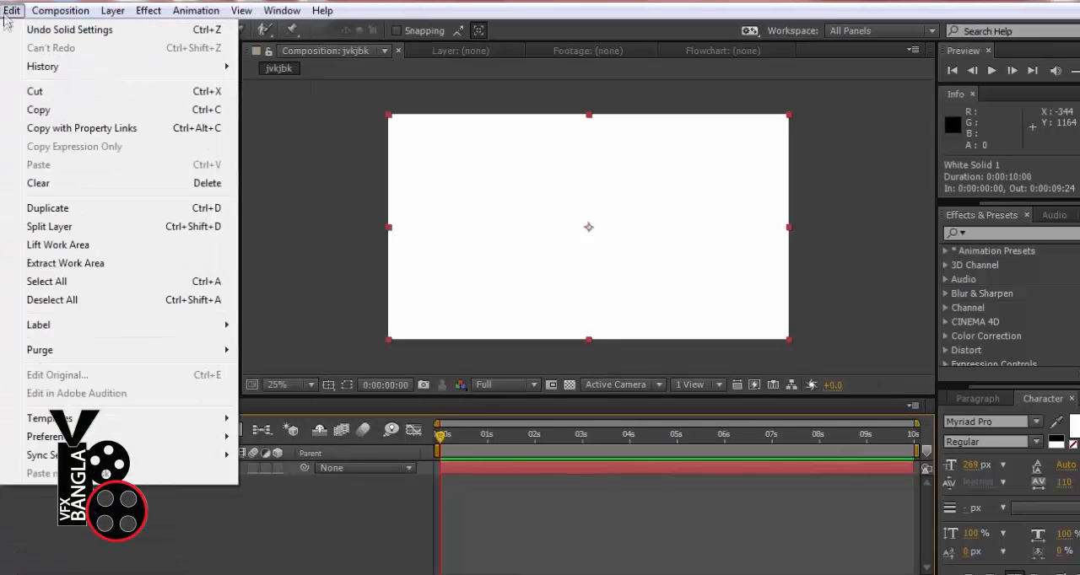
left_click(53, 208)
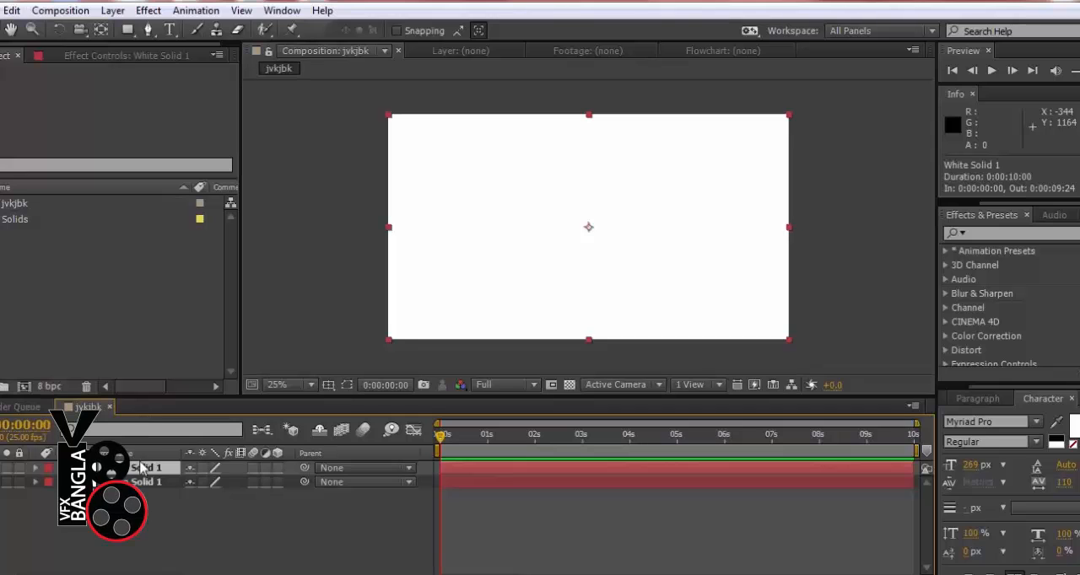
Recolour the duplicated solid to yellow, about RGB 211, 191, 23, in its solid settings
left_click(112, 11)
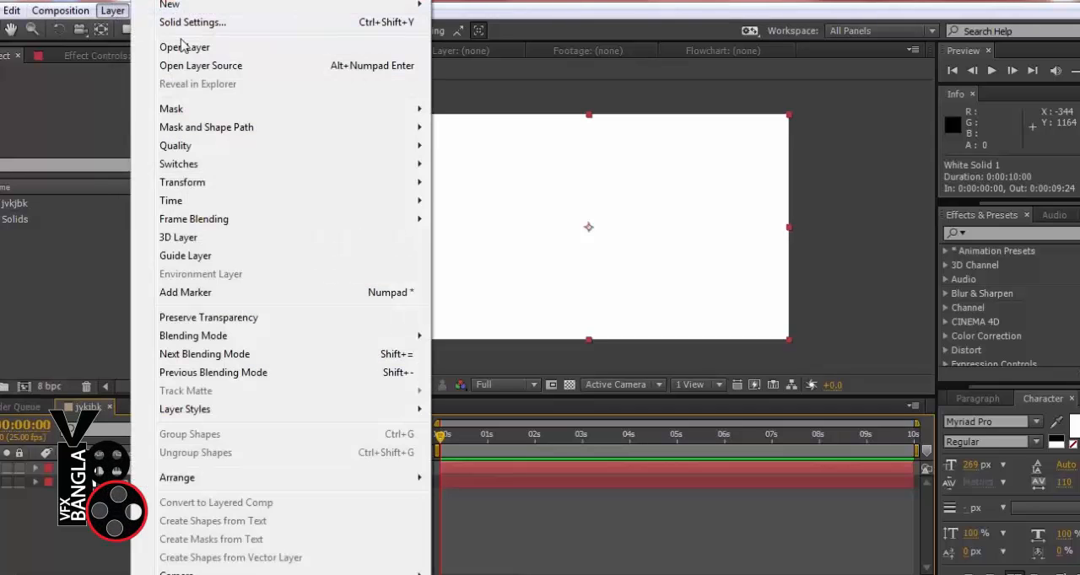
left_click(193, 23)
left_click(435, 323)
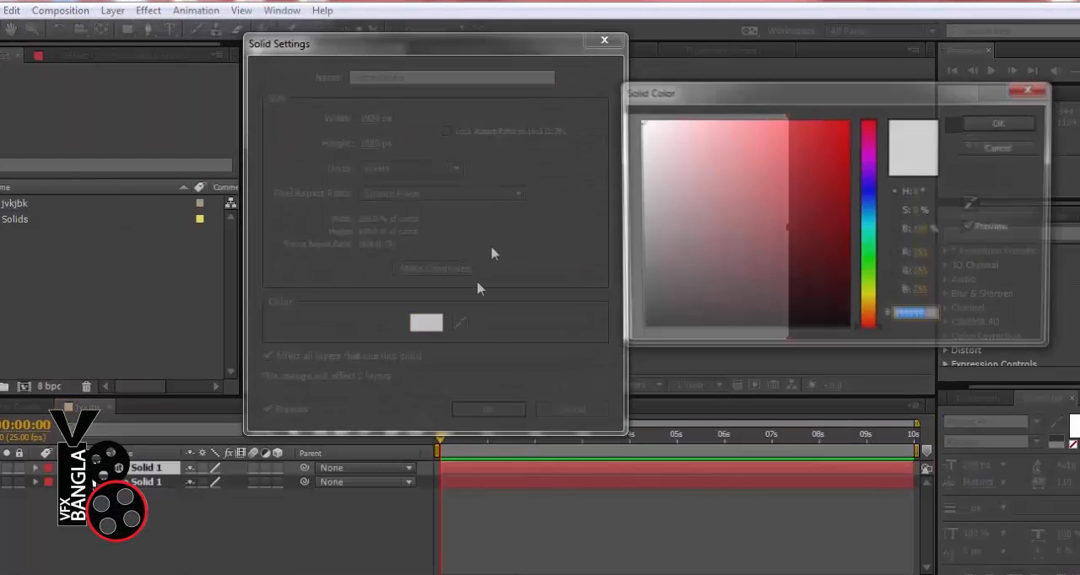
left_click(869, 299)
left_click(826, 157)
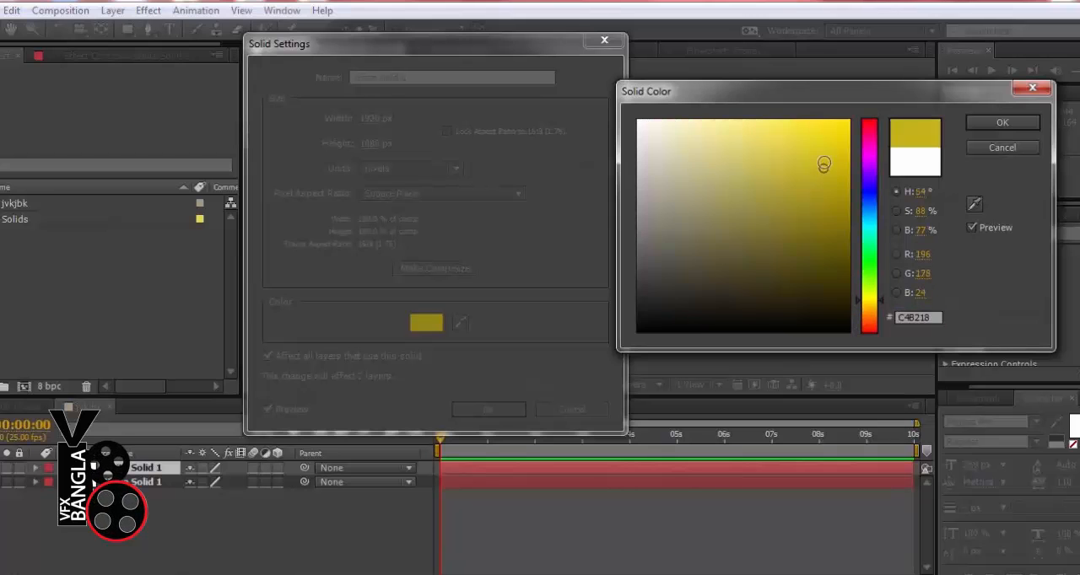
left_click(1004, 125)
left_click(485, 409)
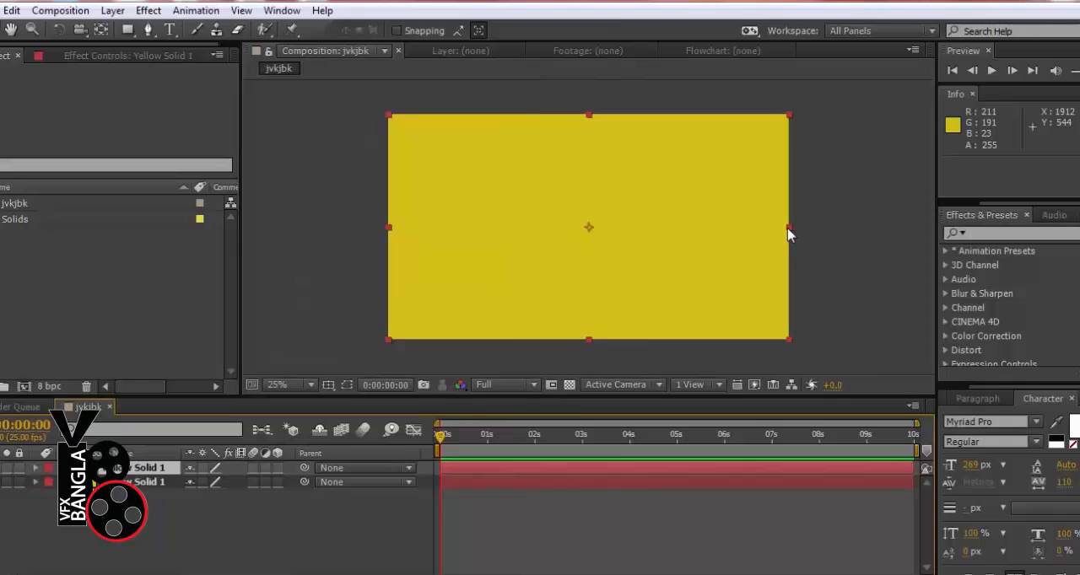
Try to narrow the upper yellow solid horizontally into a central vertical strip, and select each layer to compare them
left_click_drag(788, 234, 637, 234)
left_click(169, 570)
left_click(127, 469)
left_click(150, 482)
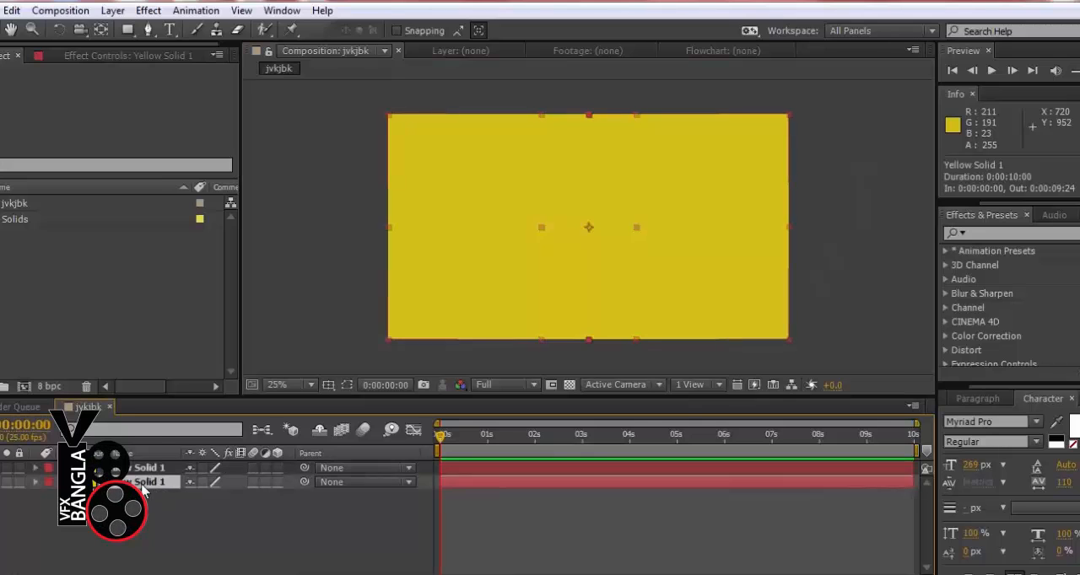
left_click(144, 468)
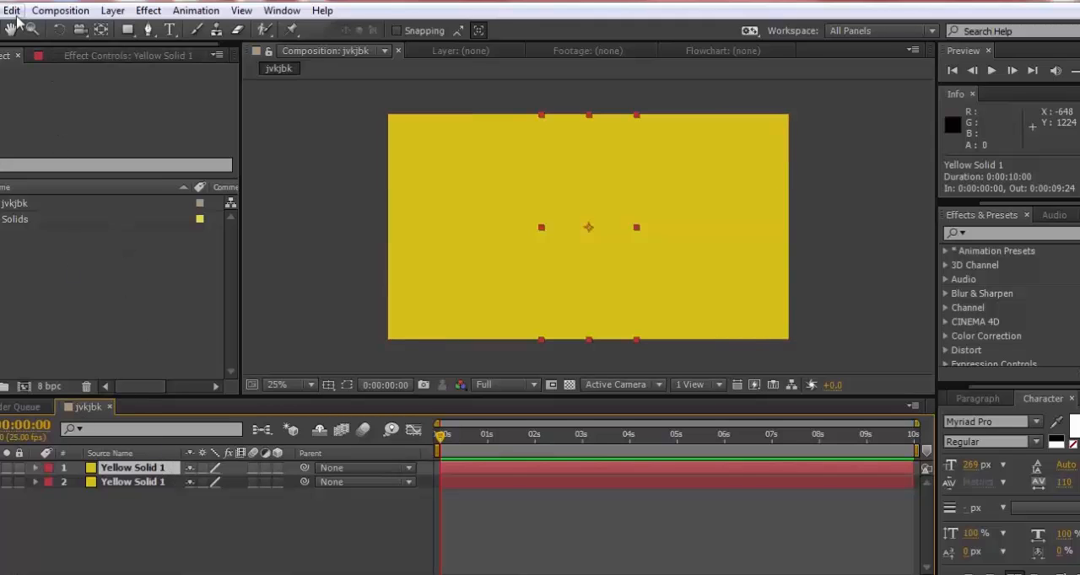
Undo the scaling, the yellow recolouring and the duplication of the solid, then deselect all layers
left_click(42, 11)
left_click(19, 27)
left_click(12, 10)
left_click(19, 28)
left_click(12, 10)
left_click(18, 28)
left_click(143, 530)
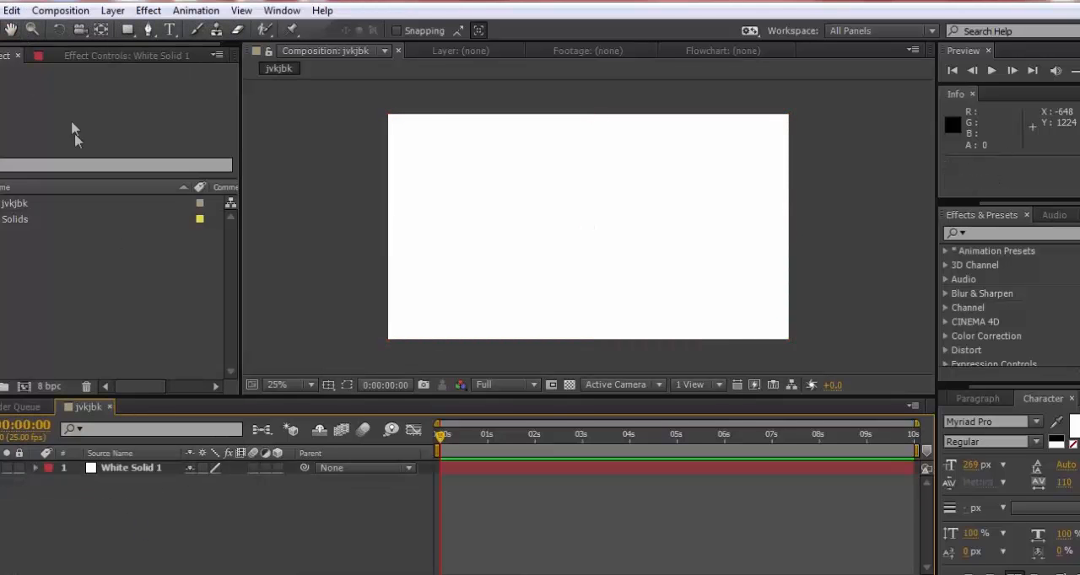
Add a new yellow solid layer at full composition size above the white solid
left_click(112, 10)
mouse_move(169, 4)
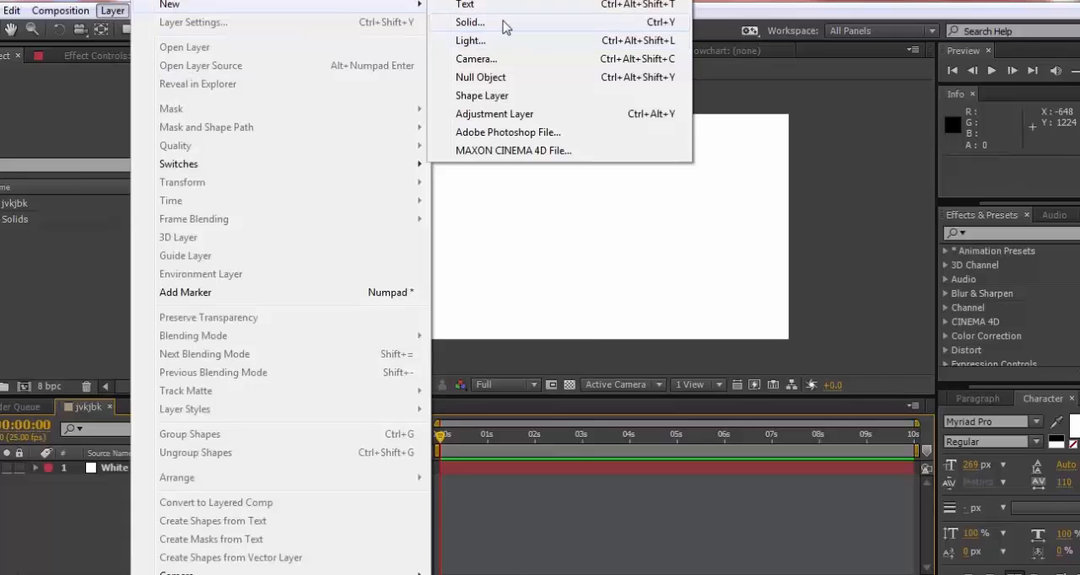
left_click(503, 26)
left_click(901, 381)
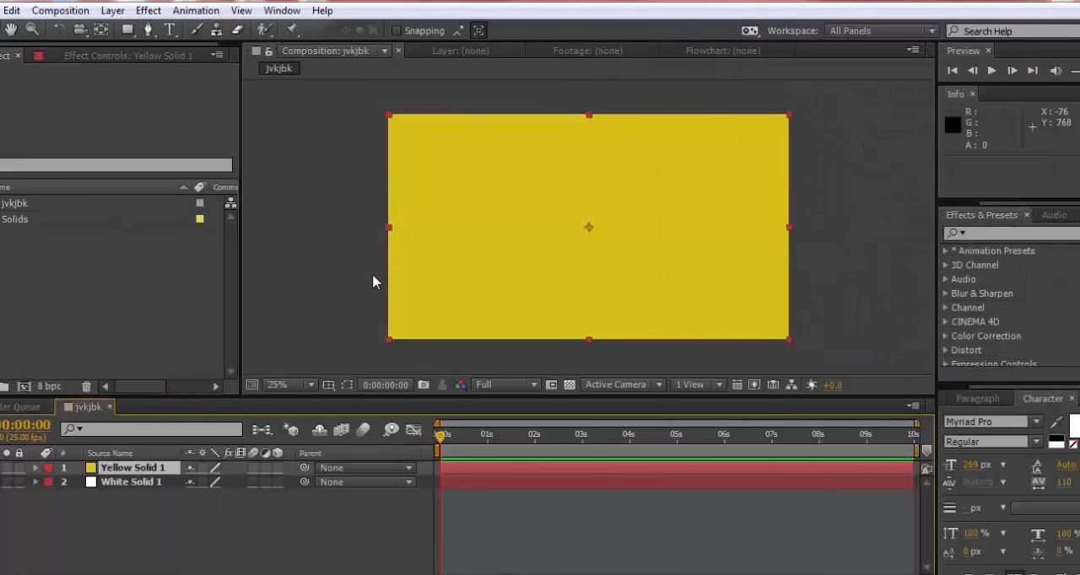
Scale the yellow solid horizontally into a narrow full-height strip at the centre of the frame and keep its layer selected
left_click_drag(428, 235, 568, 243)
left_click(137, 494)
left_click(146, 469)
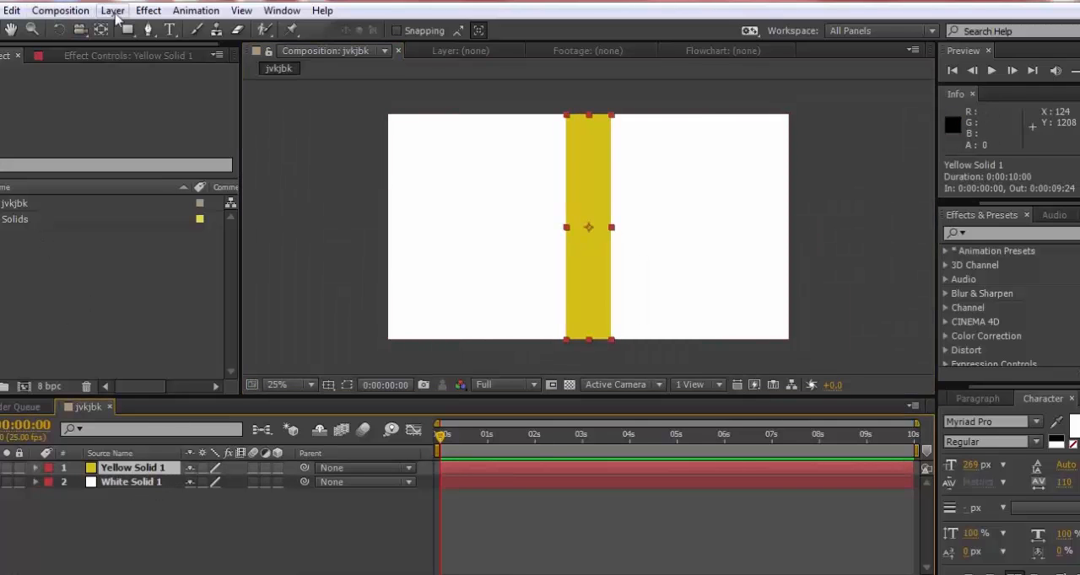
Duplicate the yellow strip layer
left_click(60, 10)
mouse_move(12, 10)
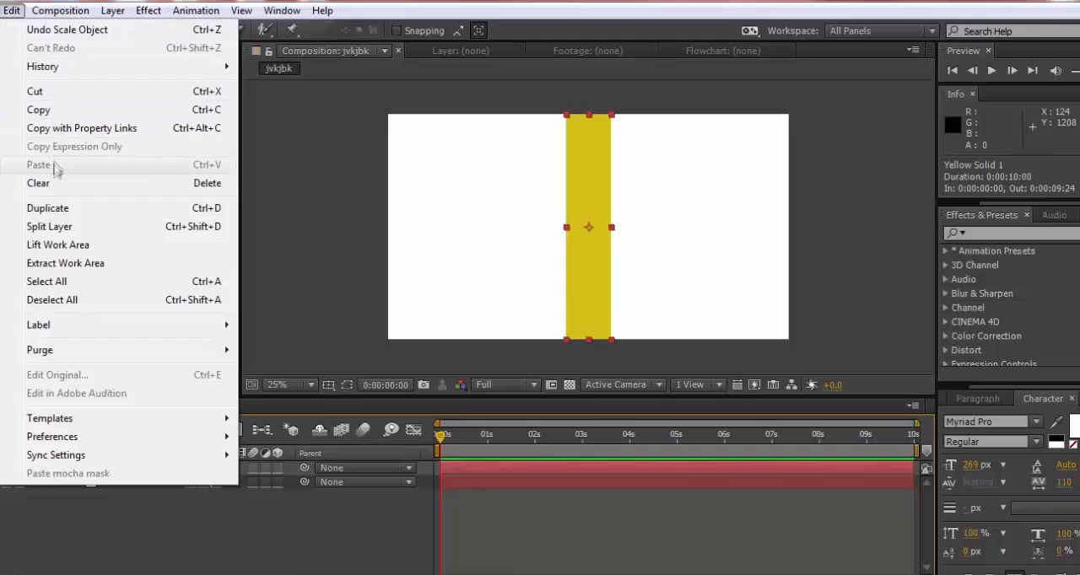
left_click(52, 210)
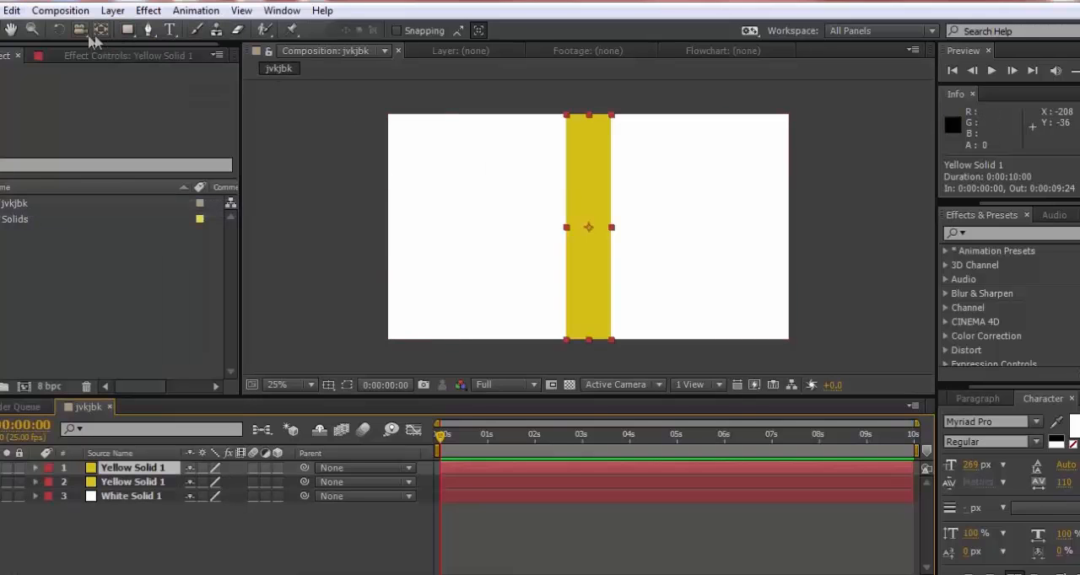
Rotate the duplicated yellow strip by -90° so that it crosses the vertical strip at the centre
left_click(57, 31)
left_click_drag(621, 234, 589, 197)
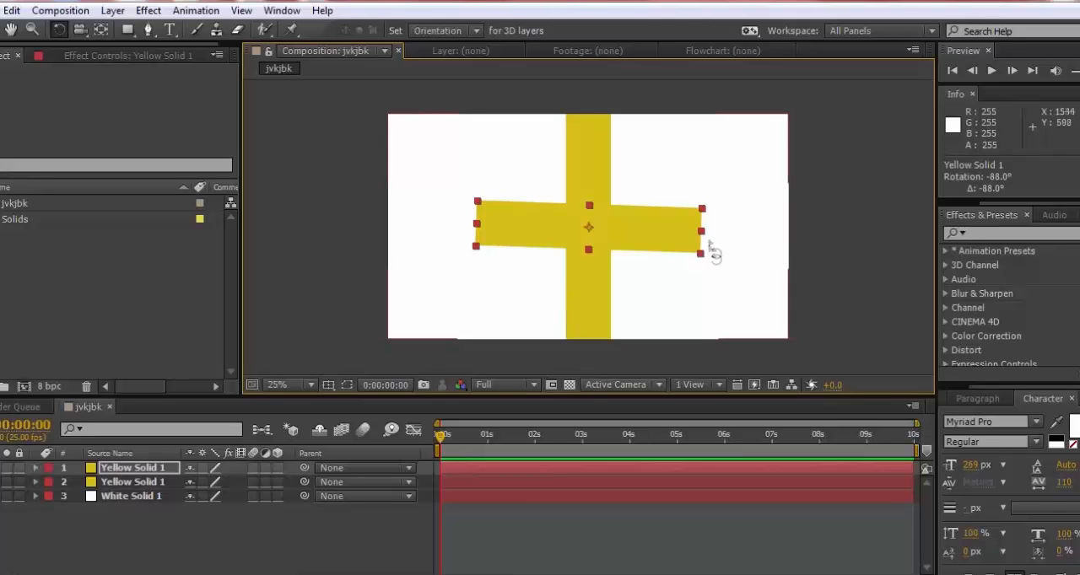
left_click_drag(709, 261, 711, 258)
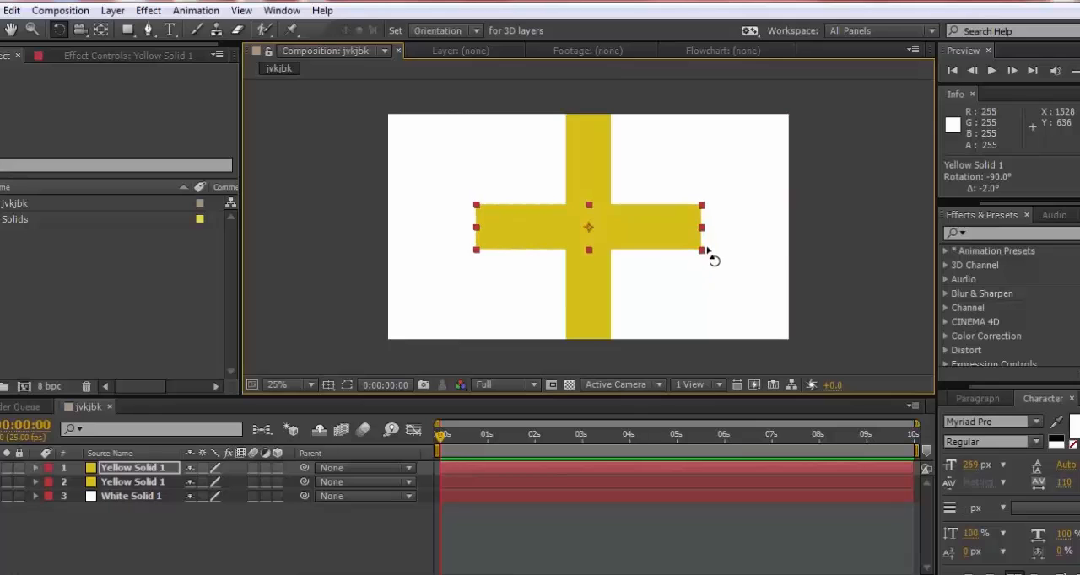
left_click(12, 29)
left_click(286, 157)
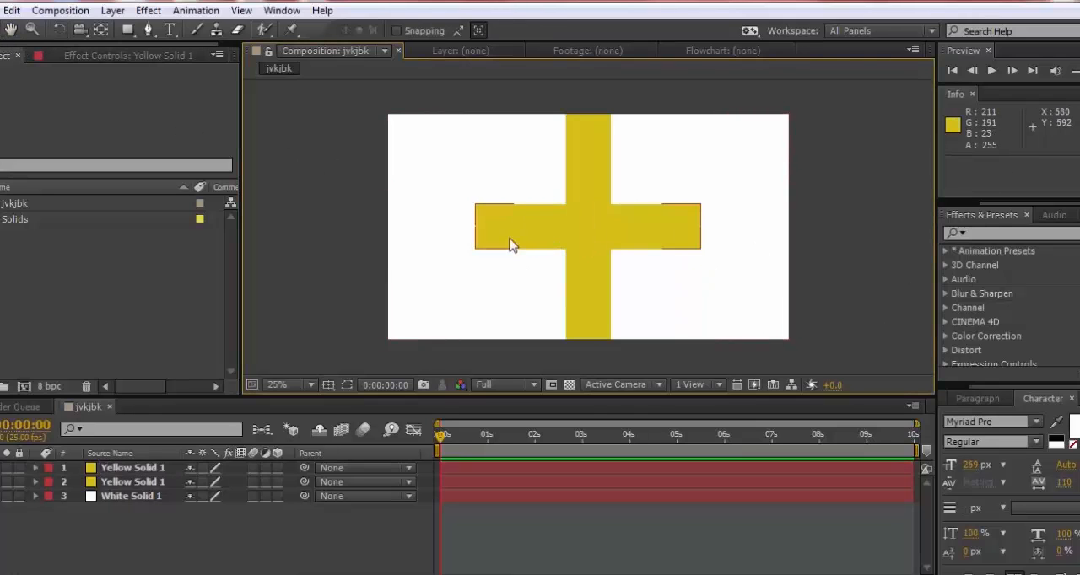
Nudge the horizontal yellow strip a few pixels to the right, leaving no layer selected
left_click(510, 245)
key("Right")
key("Right")
key("Right")
key("Right")
key("Right")
key("Right")
key("Right")
key("Right")
key("Right")
key("Right")
key("Right")
key("Right")
key("Right")
key("Right")
key("Right")
key("Right")
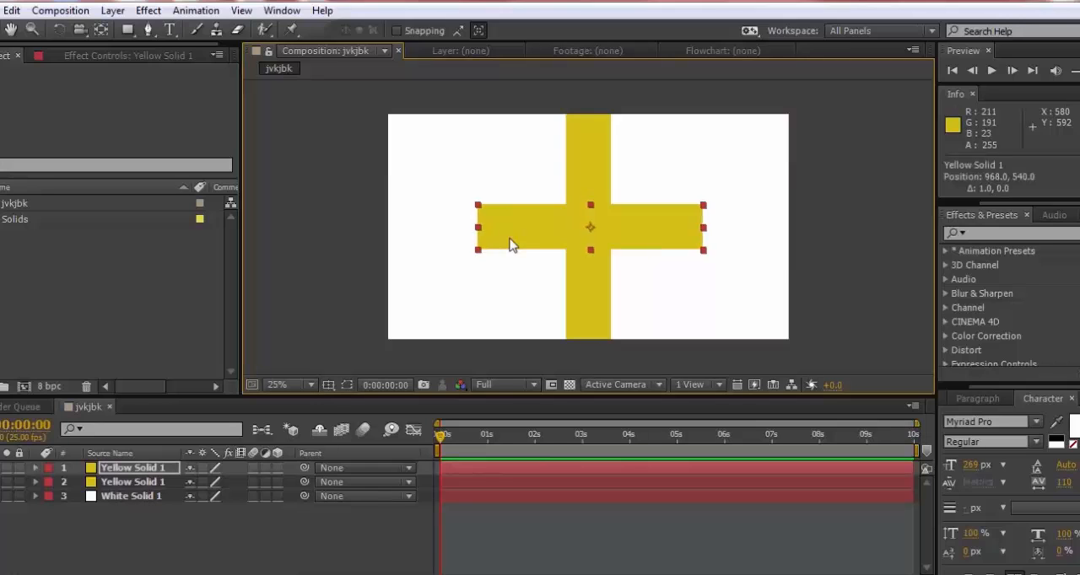
left_click(346, 194)
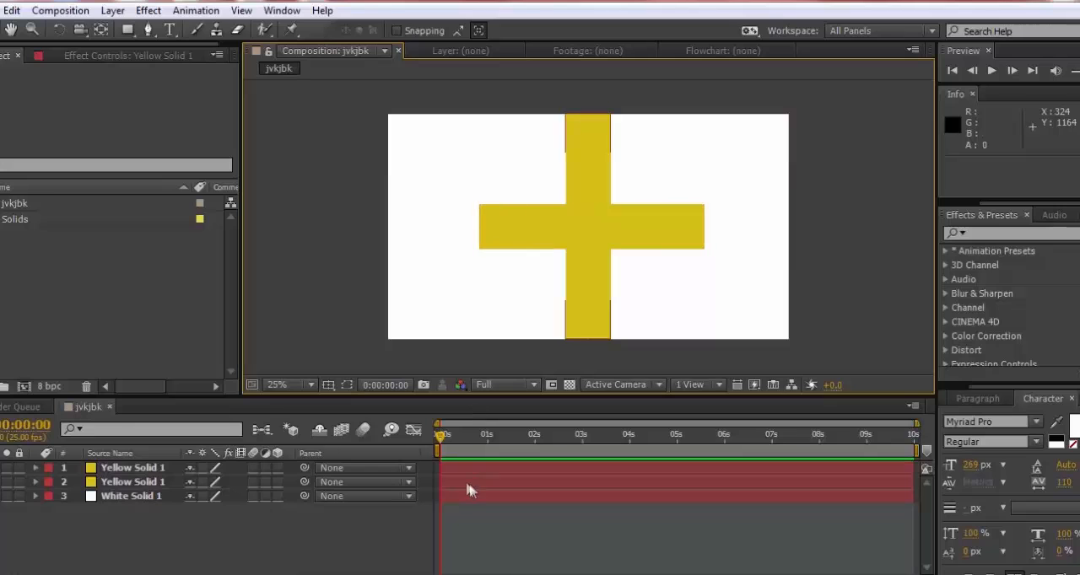
left_click_drag(442, 437, 455, 469)
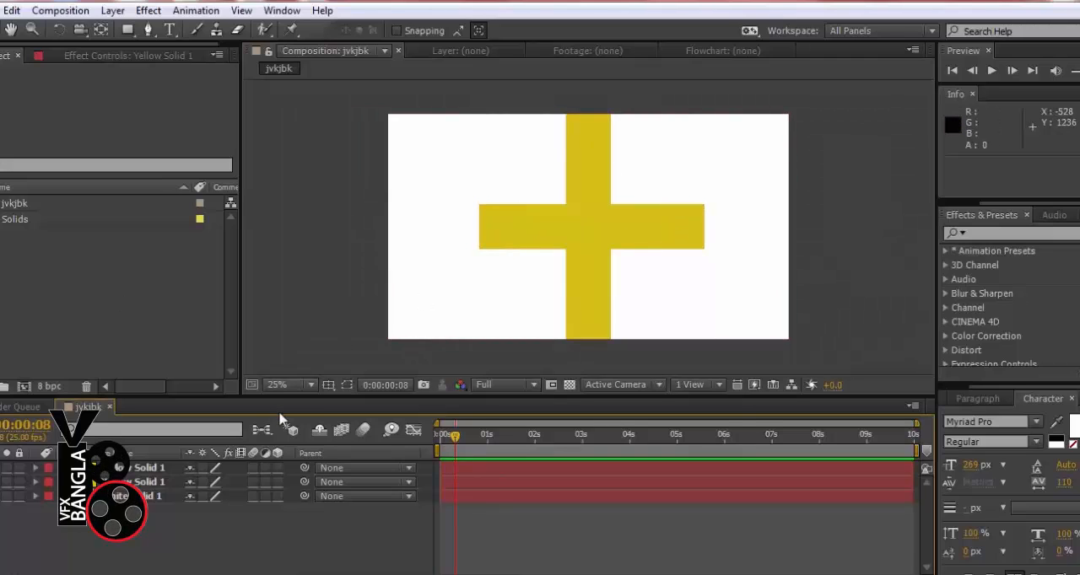
left_click_drag(456, 447, 438, 449)
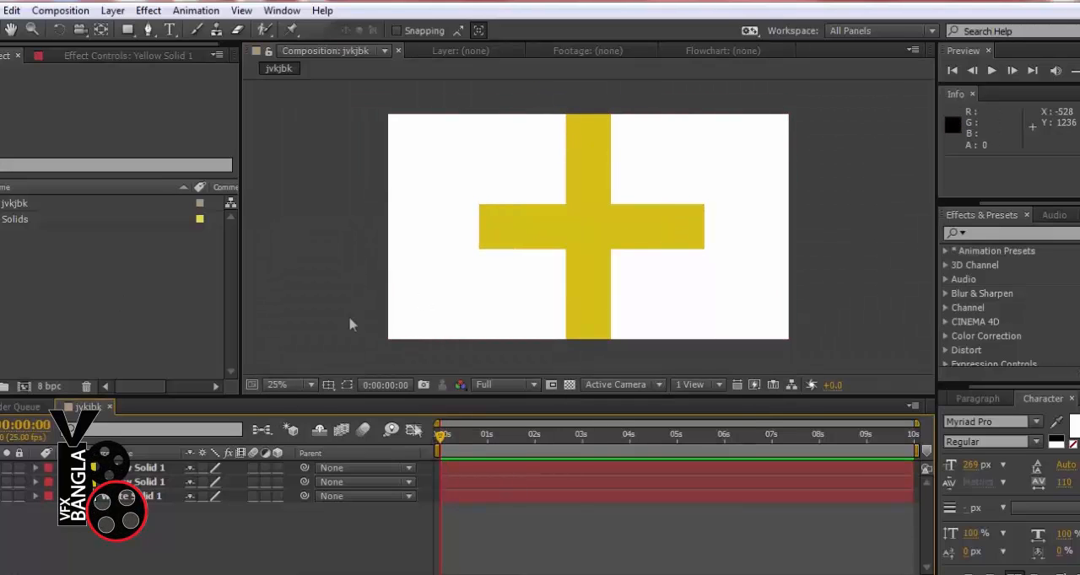
left_click(113, 10)
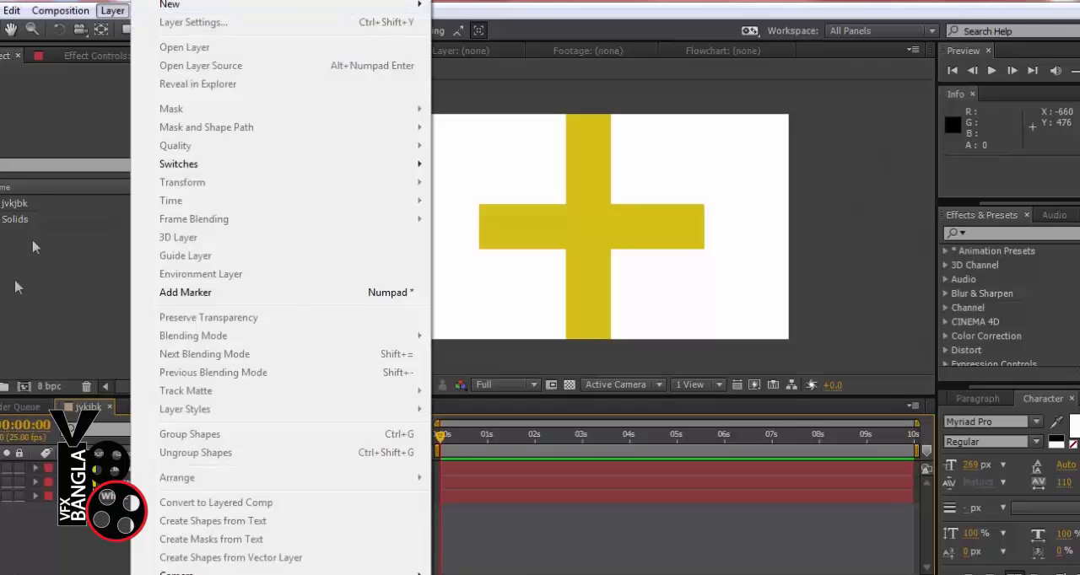
left_click(14, 324)
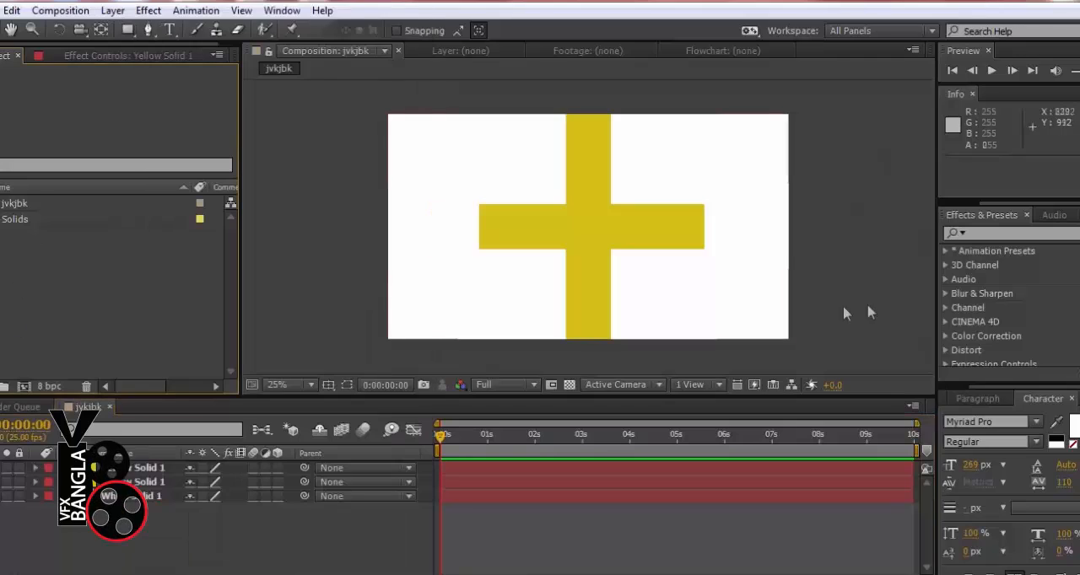
left_click(441, 438)
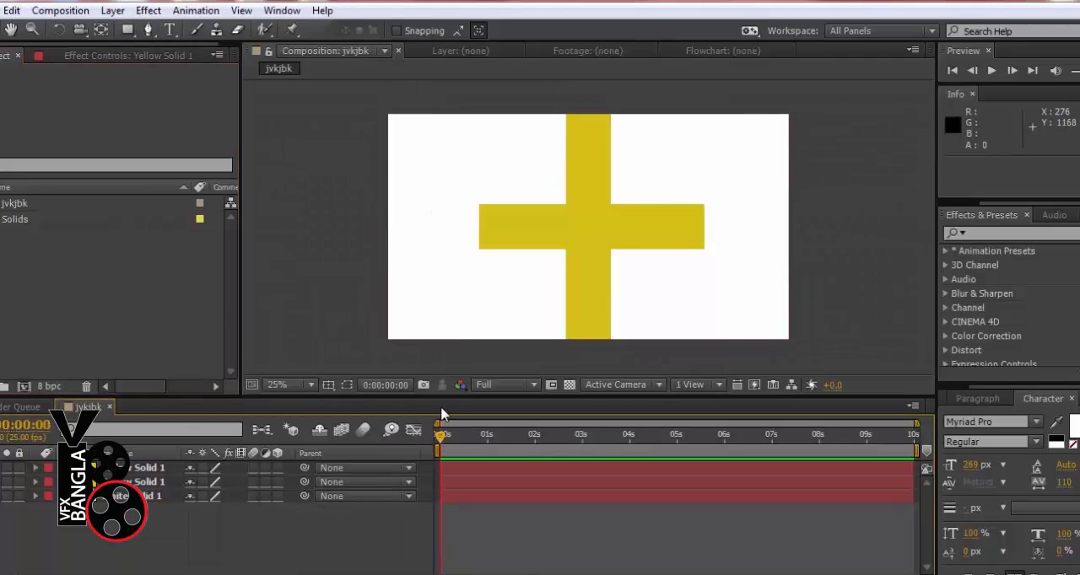
left_click(512, 247)
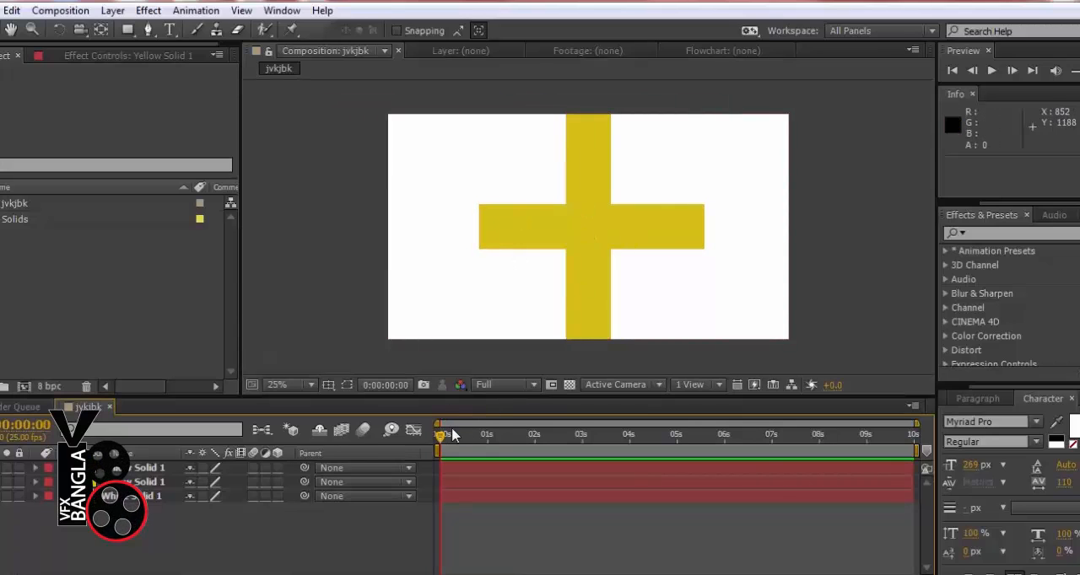
Undo the nudges and the rotation of the duplicated yellow strip
left_click(139, 468)
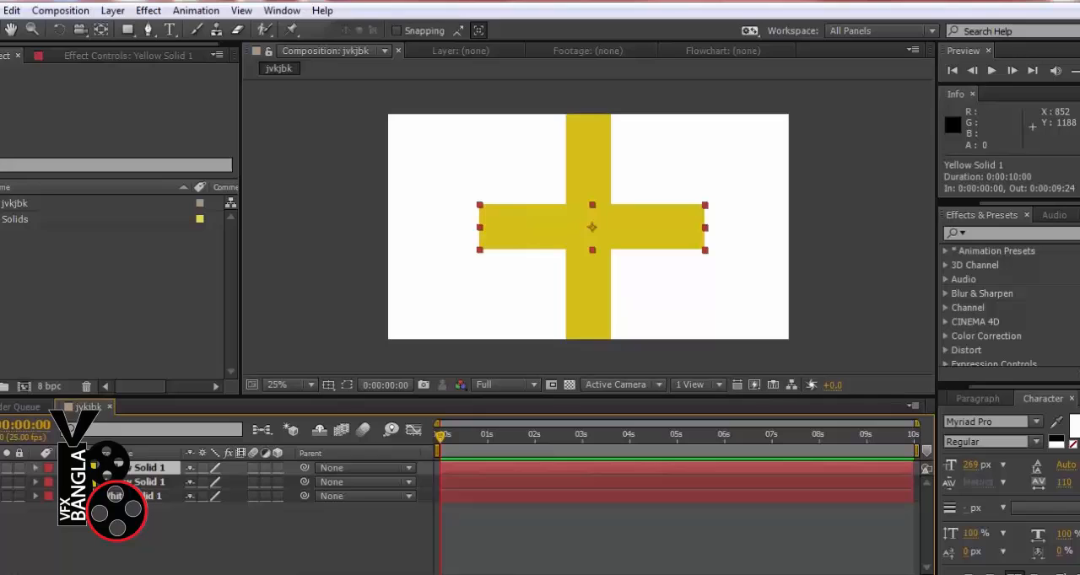
left_click(13, 11)
left_click(14, 29)
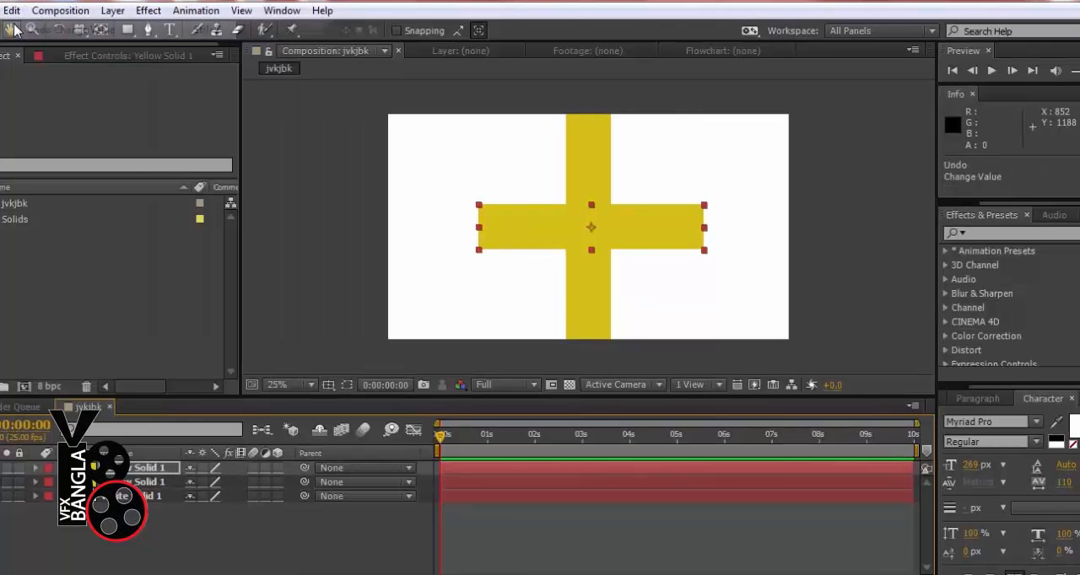
left_click(12, 11)
left_click(22, 29)
left_click(13, 11)
left_click(22, 29)
left_click(13, 11)
left_click(23, 30)
left_click(12, 10)
left_click(23, 29)
left_click(13, 10)
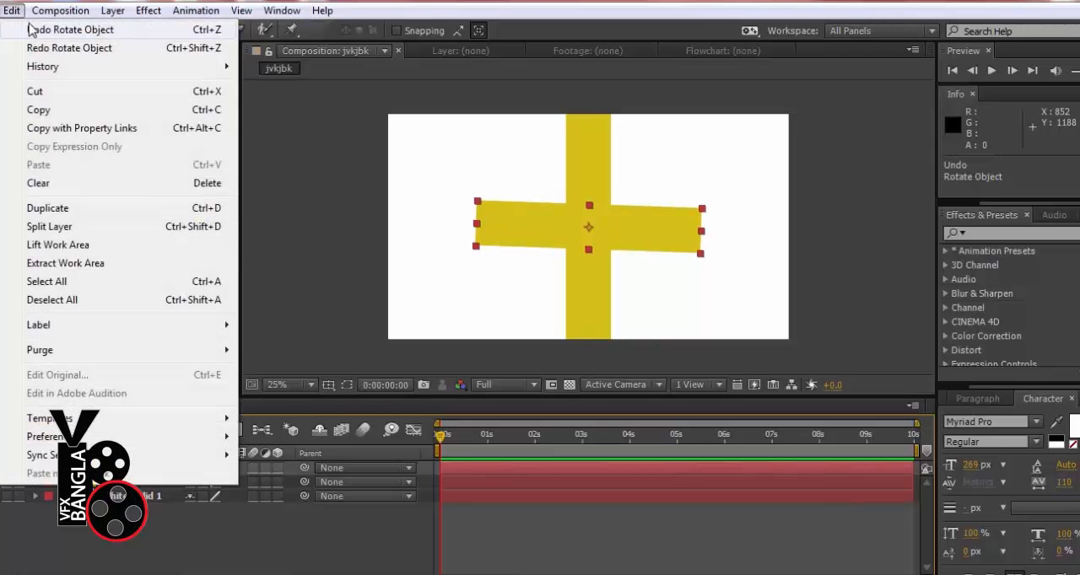
left_click(29, 29)
left_click(12, 10)
left_click(450, 3)
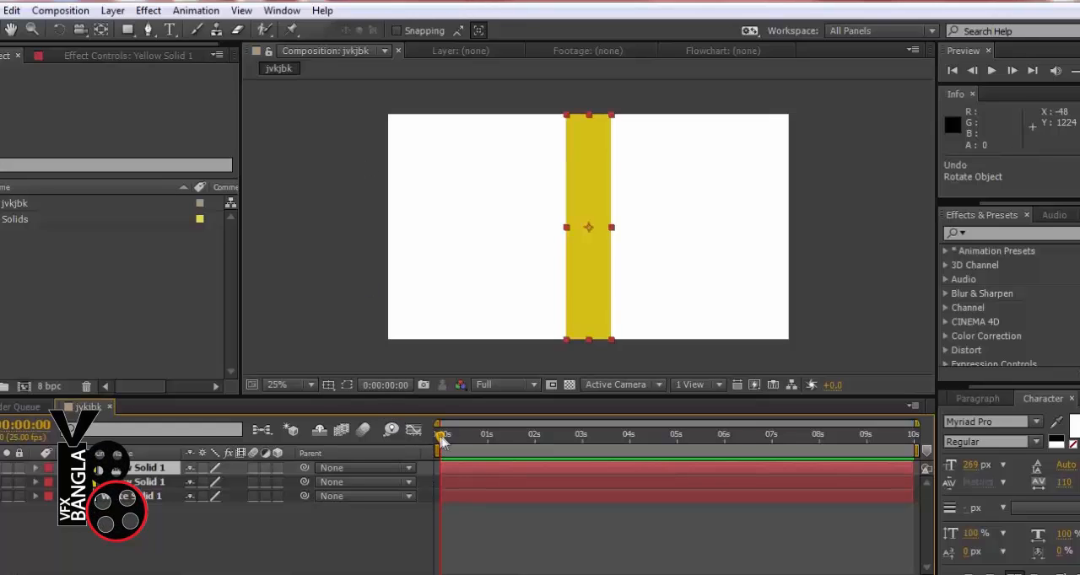
Select both yellow strip layers and expand their Transform properties, enlarging the timeline area to fit them
left_click(468, 482)
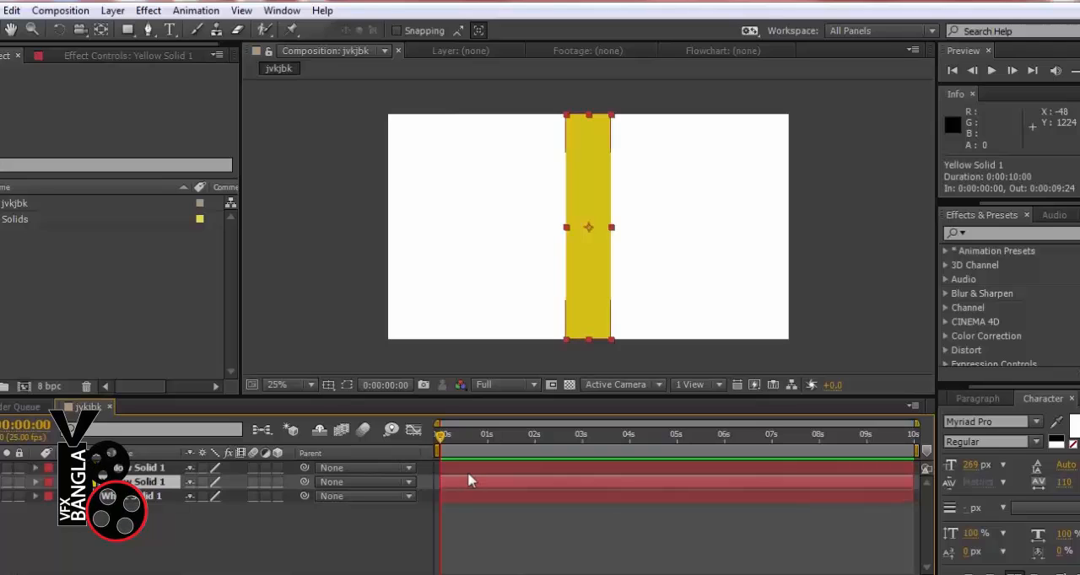
left_click(162, 469, "ctrl")
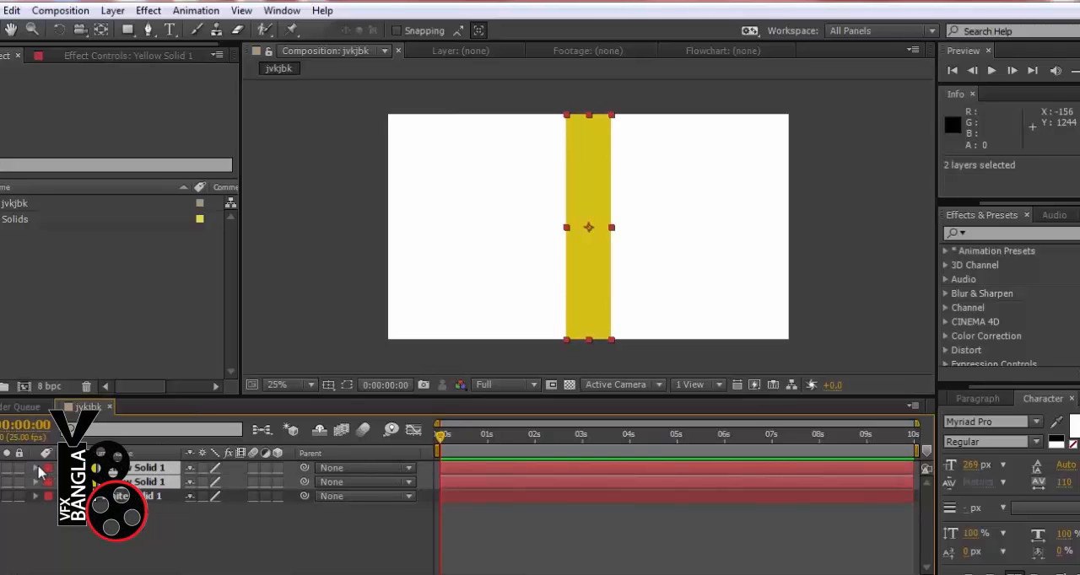
key("e")
left_click_drag(303, 396, 308, 368)
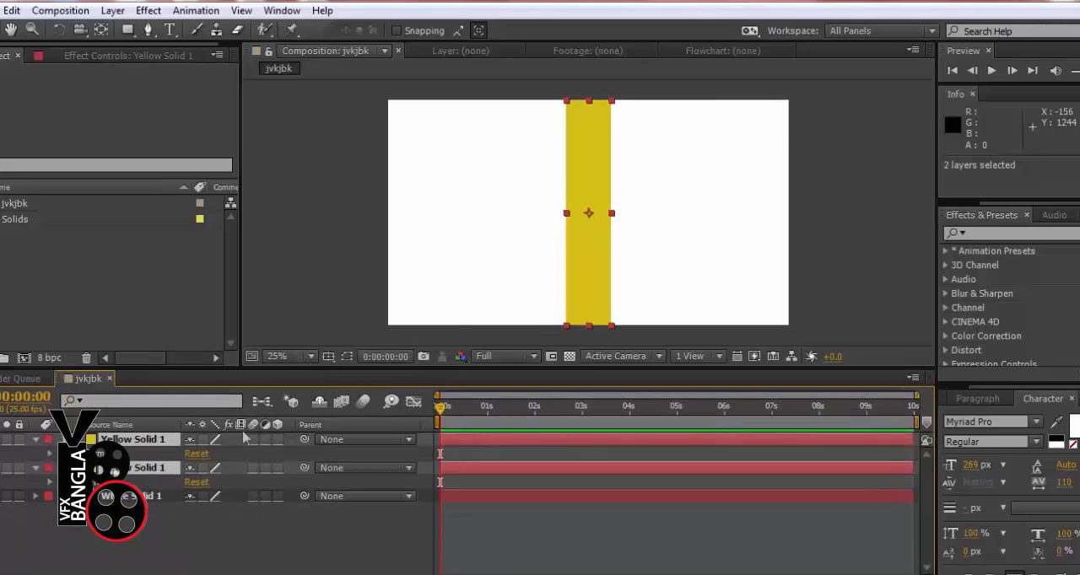
left_click(50, 455)
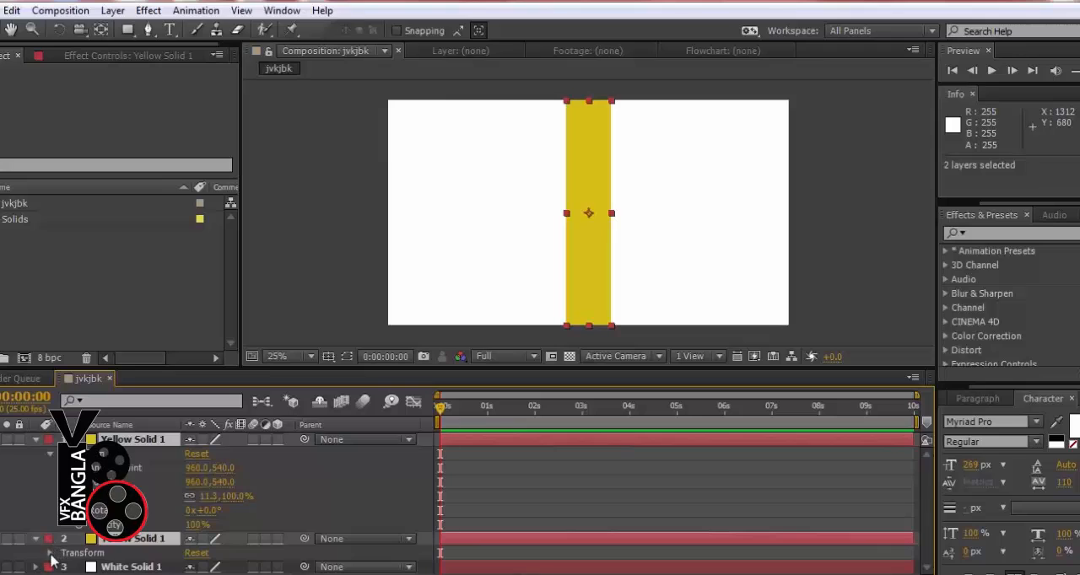
left_click(50, 553)
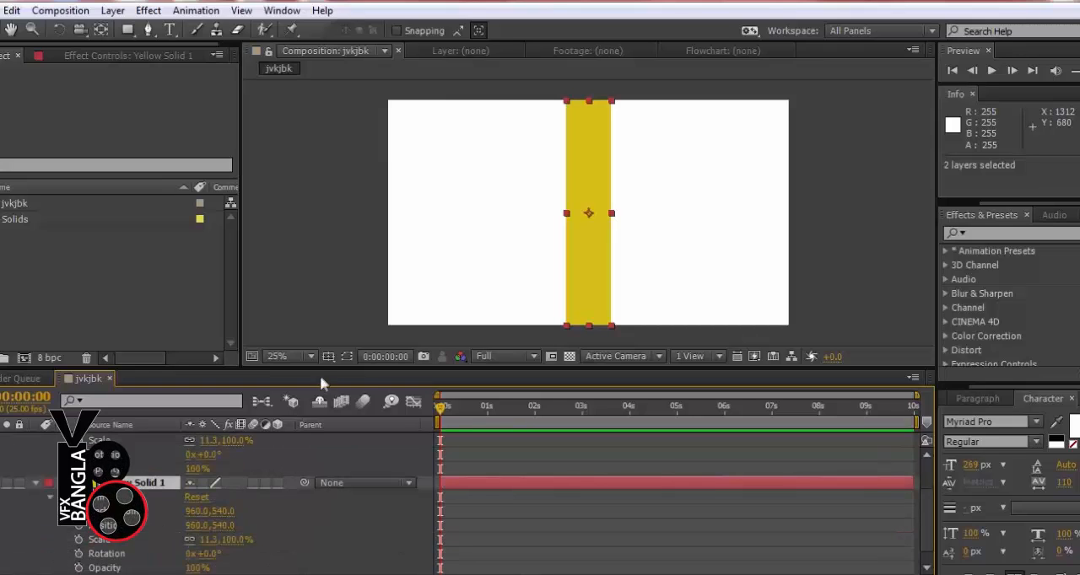
left_click_drag(321, 376, 321, 347)
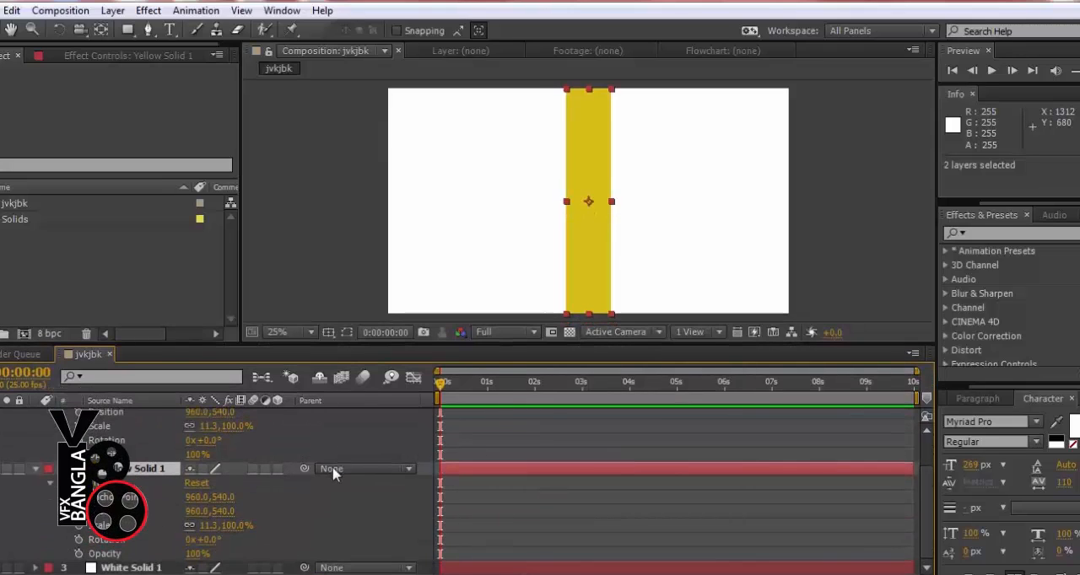
scroll(333, 474, "up", 2)
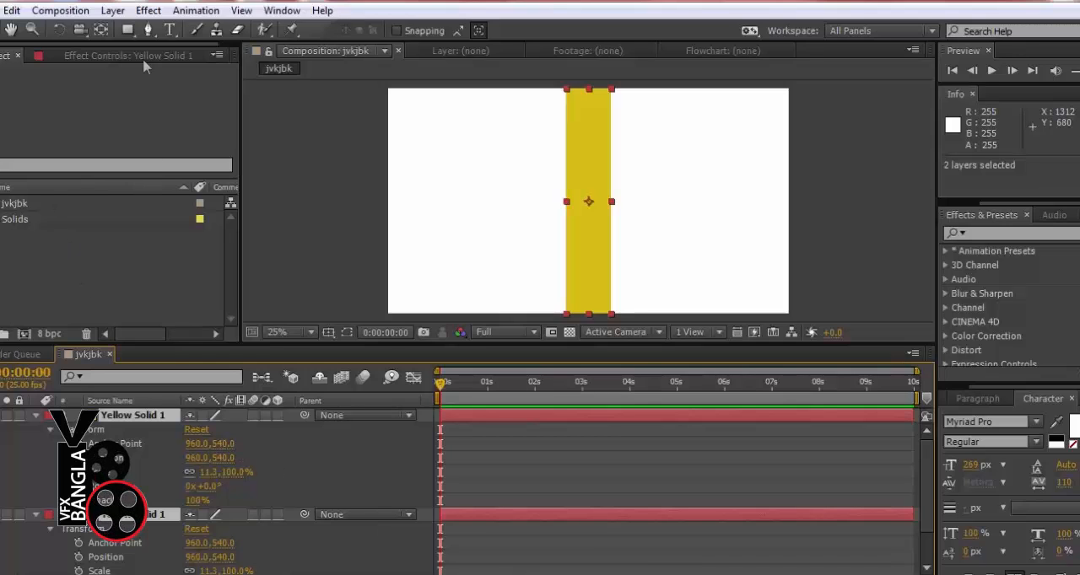
left_click(113, 11)
mouse_move(172, 7)
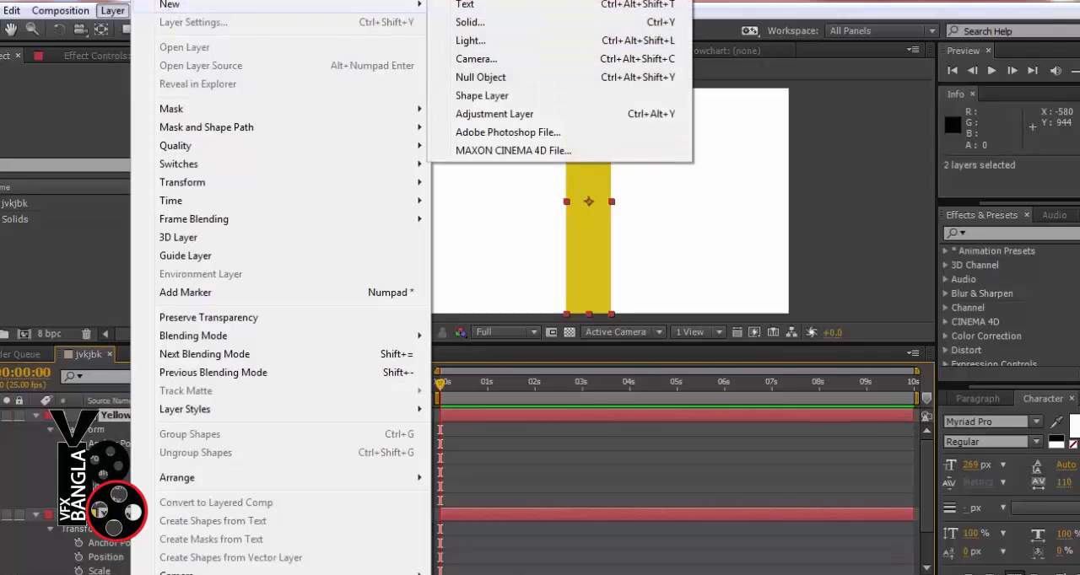
left_click(882, 9)
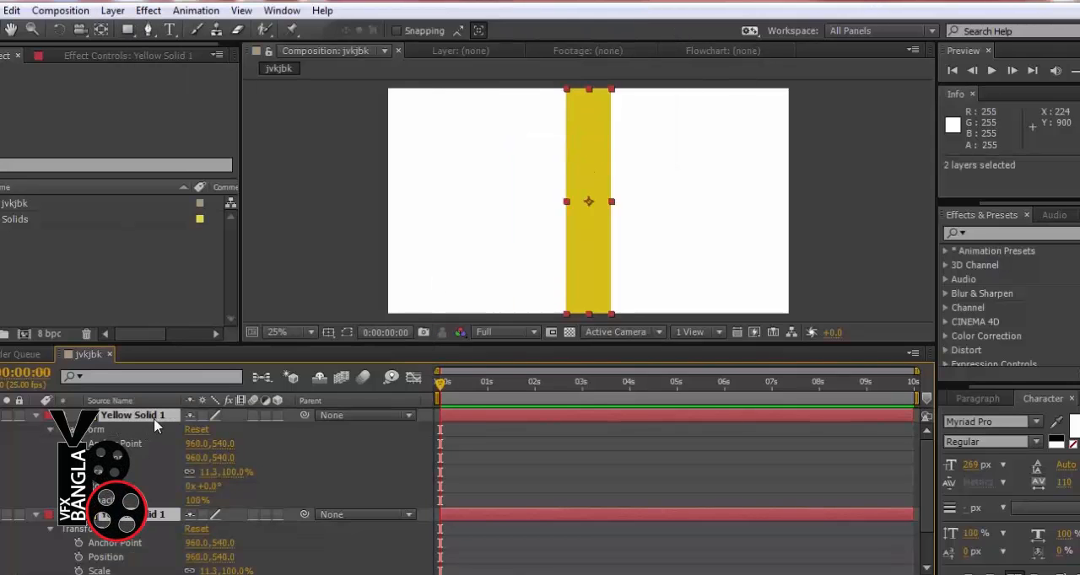
Select the lower yellow strip layer and toggle its visibility off and on to check the overlapping strips
left_click(269, 475)
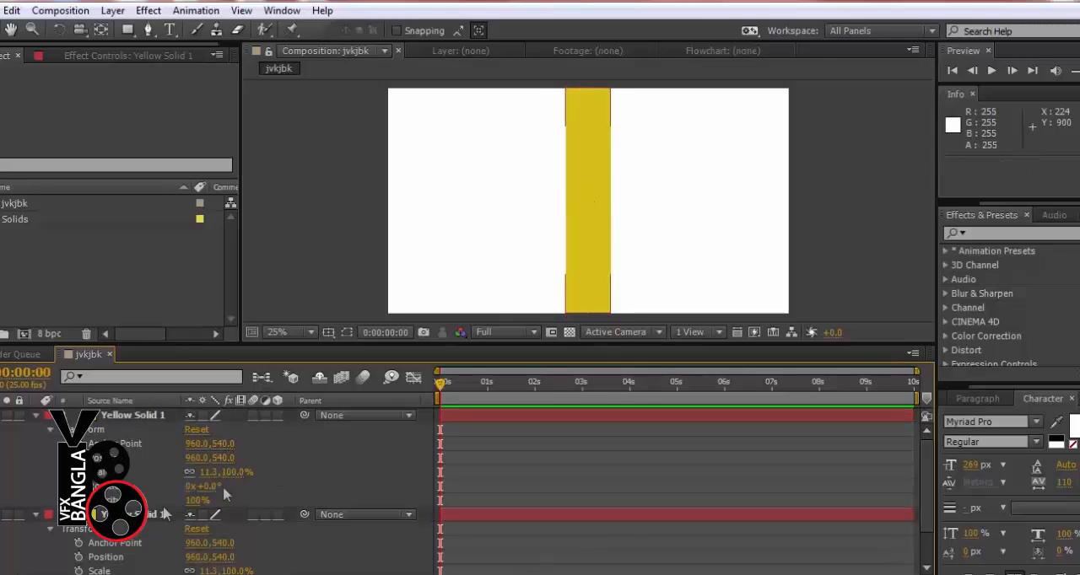
left_click(164, 512)
left_click(0, 515)
left_click(0, 514)
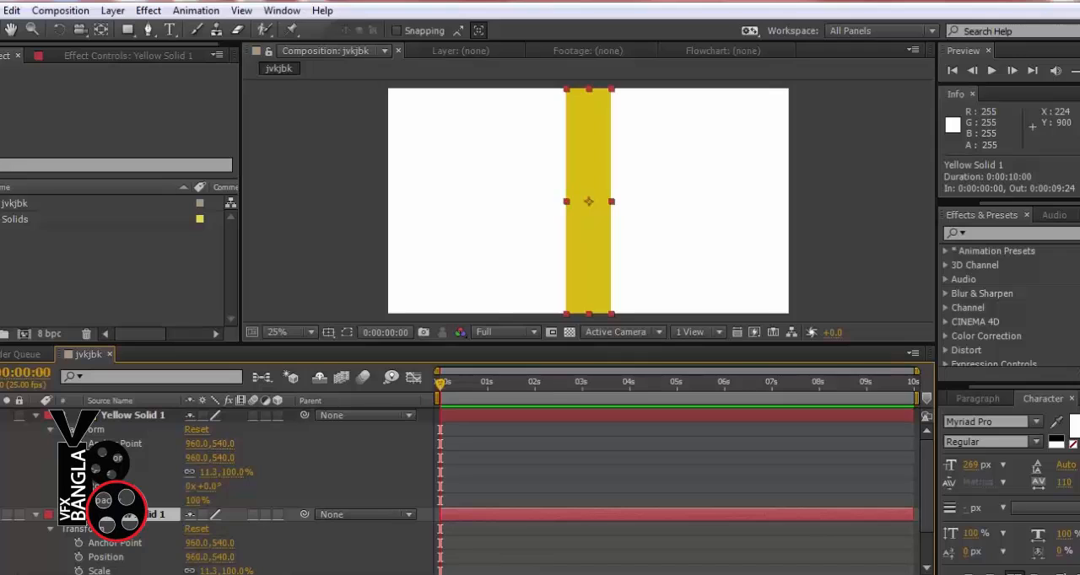
left_click(0, 515)
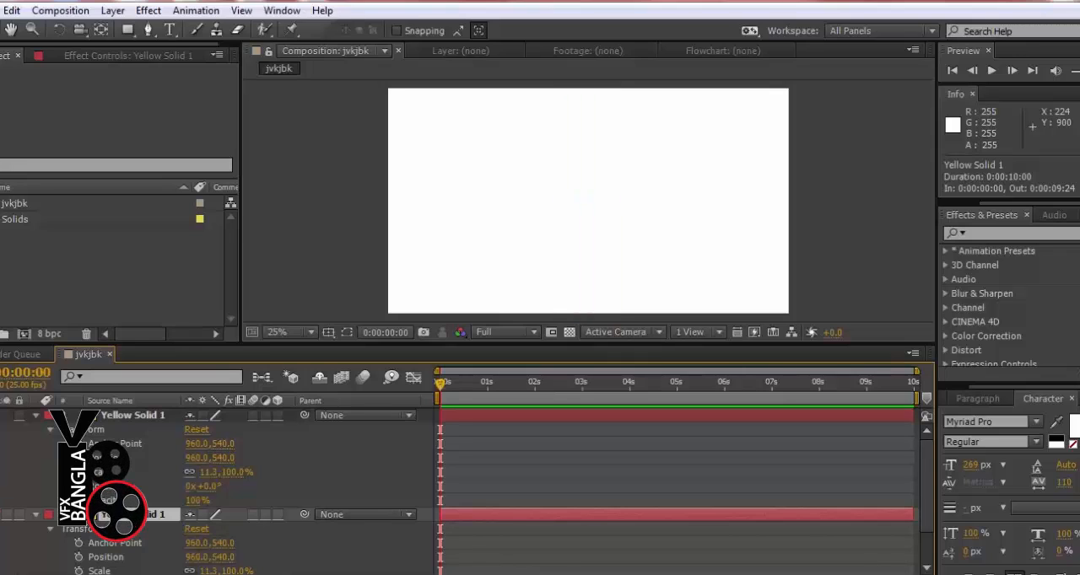
left_click(0, 515)
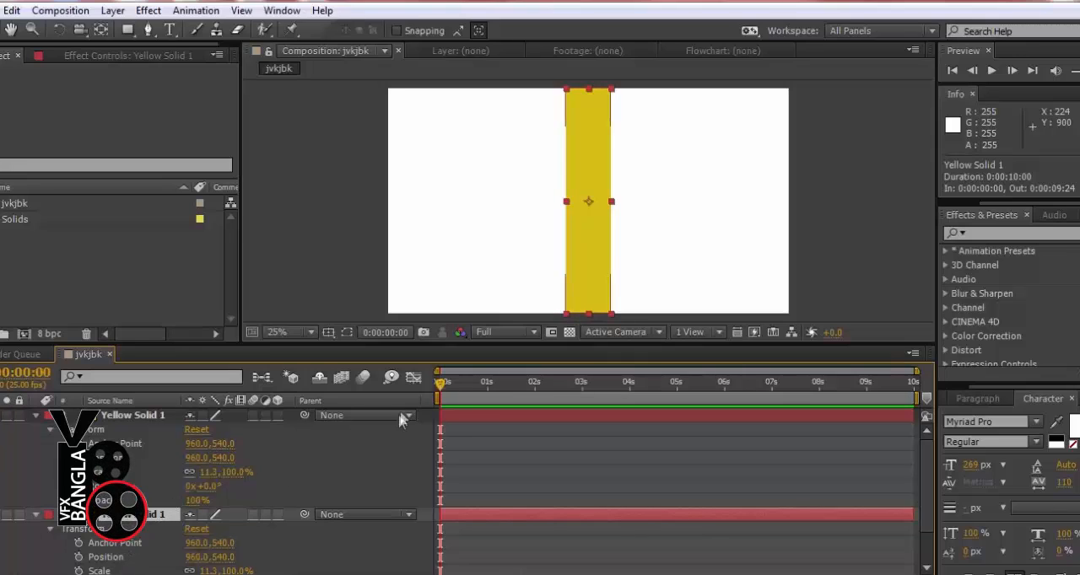
Keyframe the lower yellow strip's Position at 960, 540 at 0:00:01:01 and at -183, 540 off-frame at 0:00:00:00
left_click(487, 390)
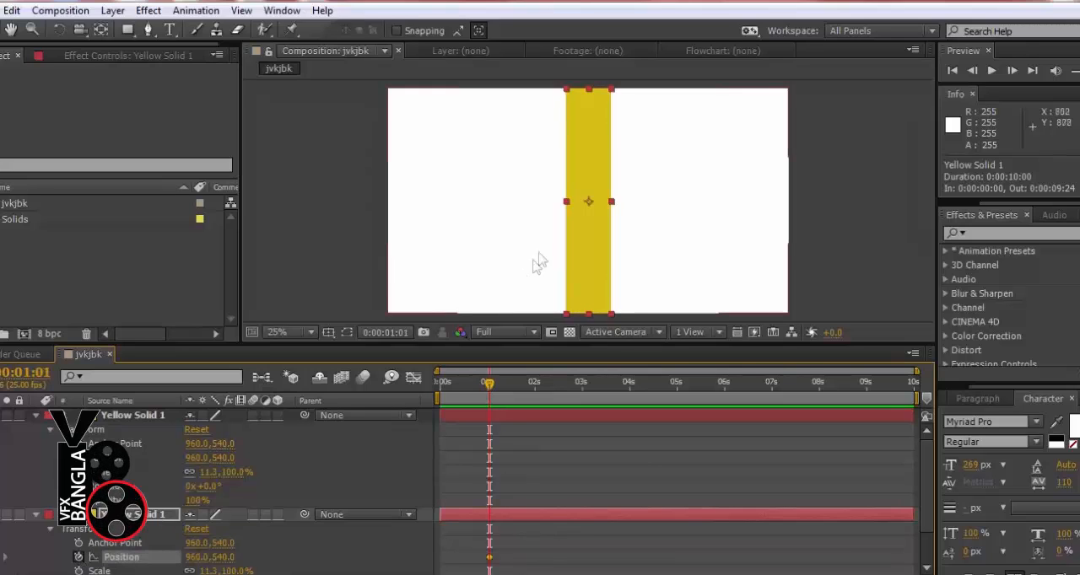
left_click_drag(500, 388, 425, 396)
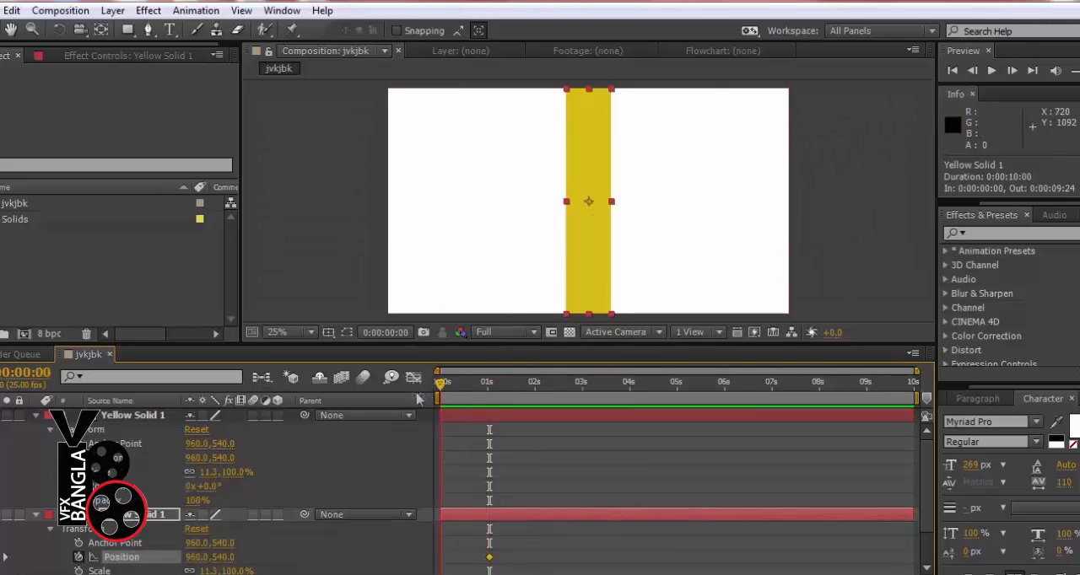
left_click_drag(200, 563, 169, 563)
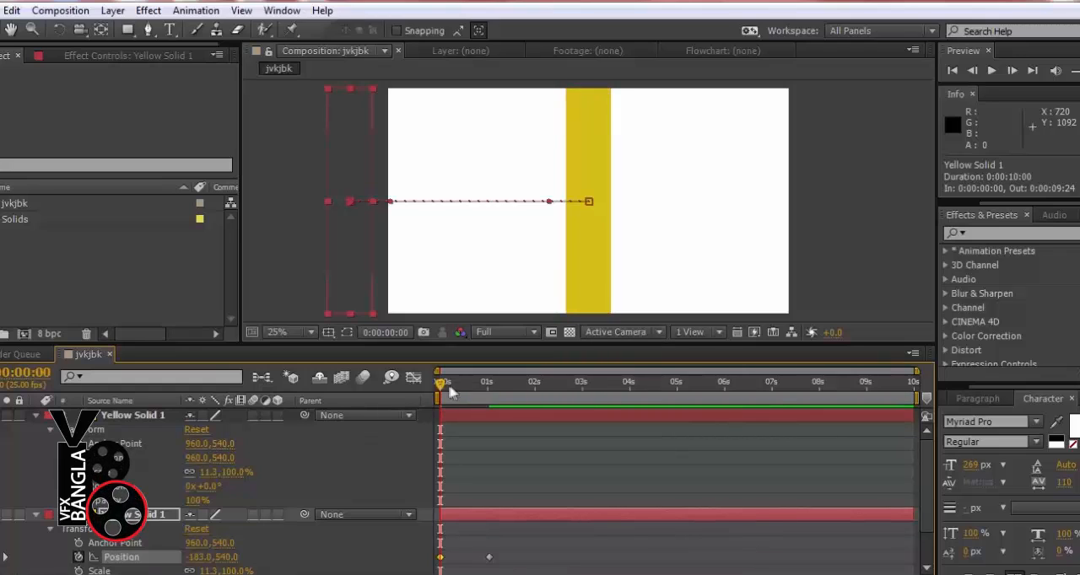
mouse_move(443, 388)
left_mouse_down()
mouse_move(506, 391)
mouse_move(437, 398)
left_mouse_up()
Trim the start of the upper yellow strip layer to 0:00:00:24 and scrub through the slide-in animation
left_click(136, 418)
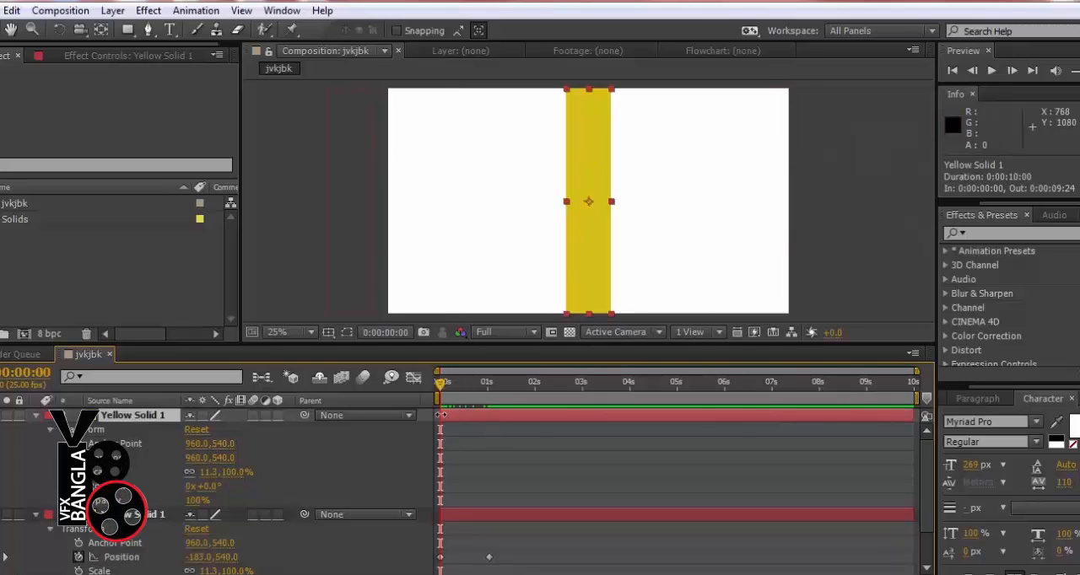
left_click_drag(440, 415, 487, 415)
left_click_drag(441, 390, 486, 392)
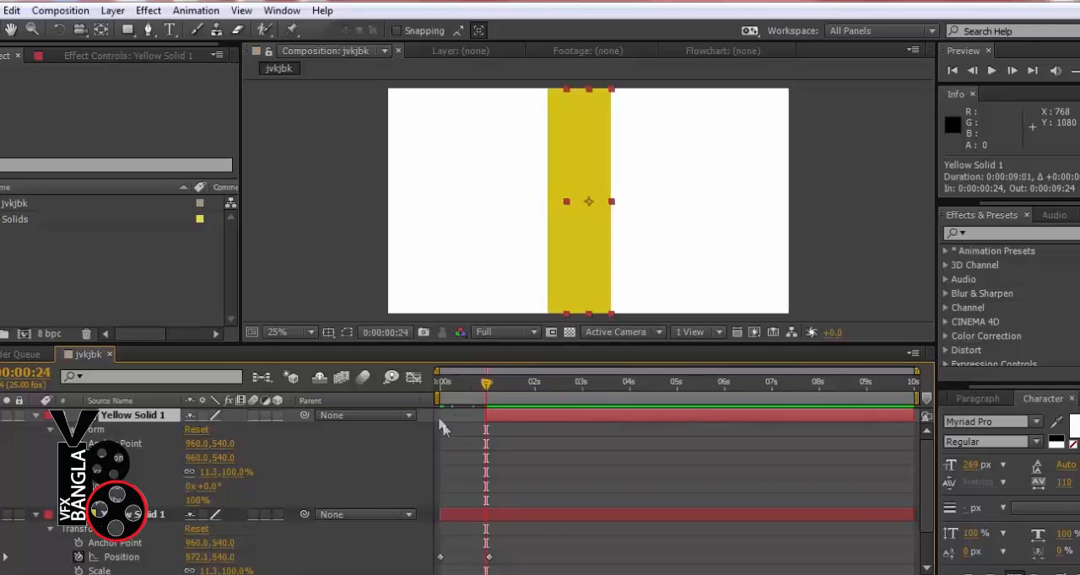
left_click_drag(486, 385, 464, 388)
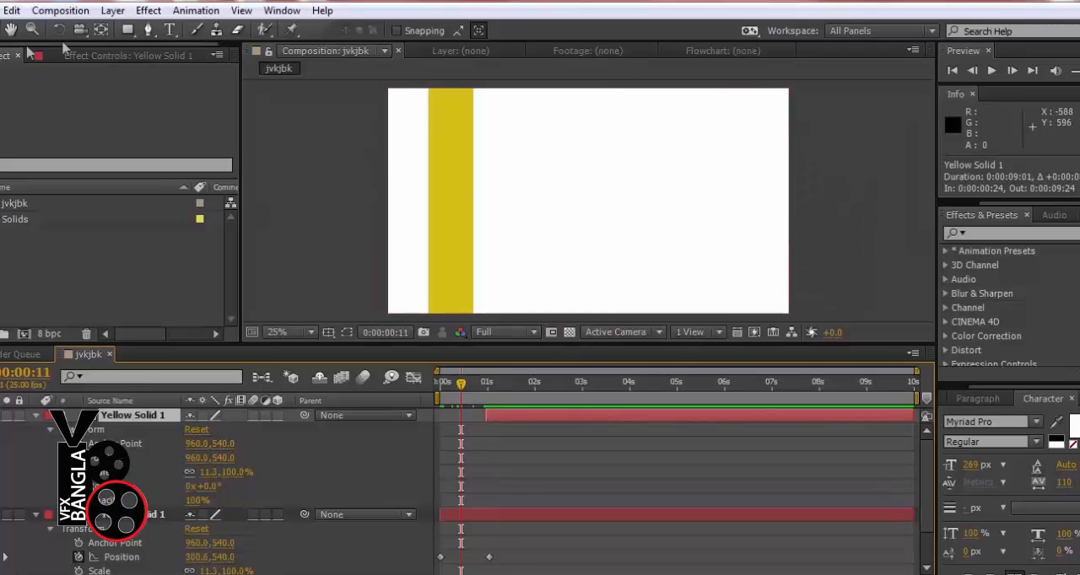
Undo the last trim of the upper yellow strip layer and scrub to 0:00:01:01, where the sliding strip reaches the centre
left_click(24, 11)
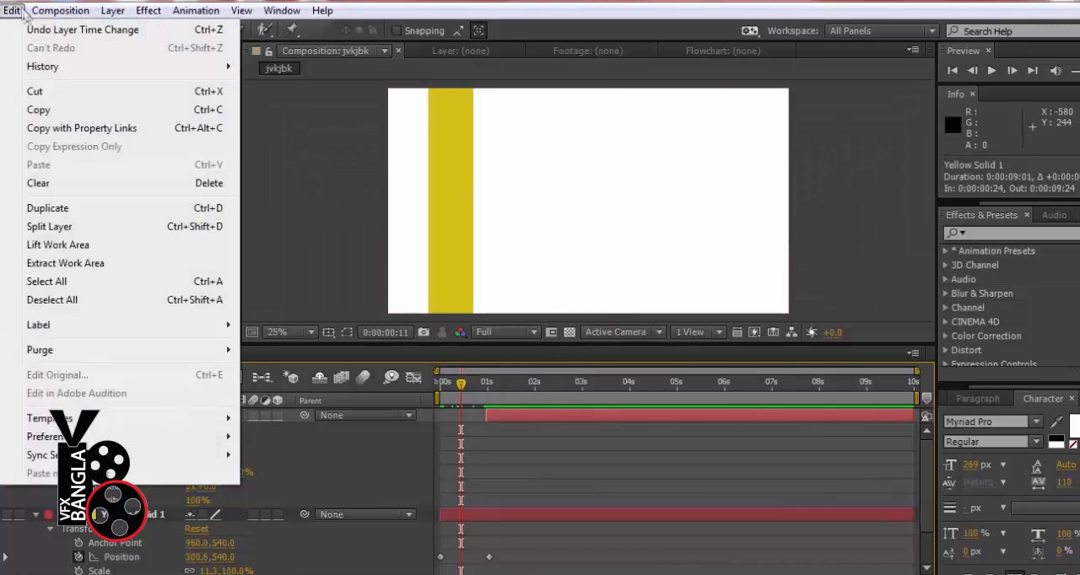
left_click(24, 29)
left_click_drag(439, 382, 467, 383)
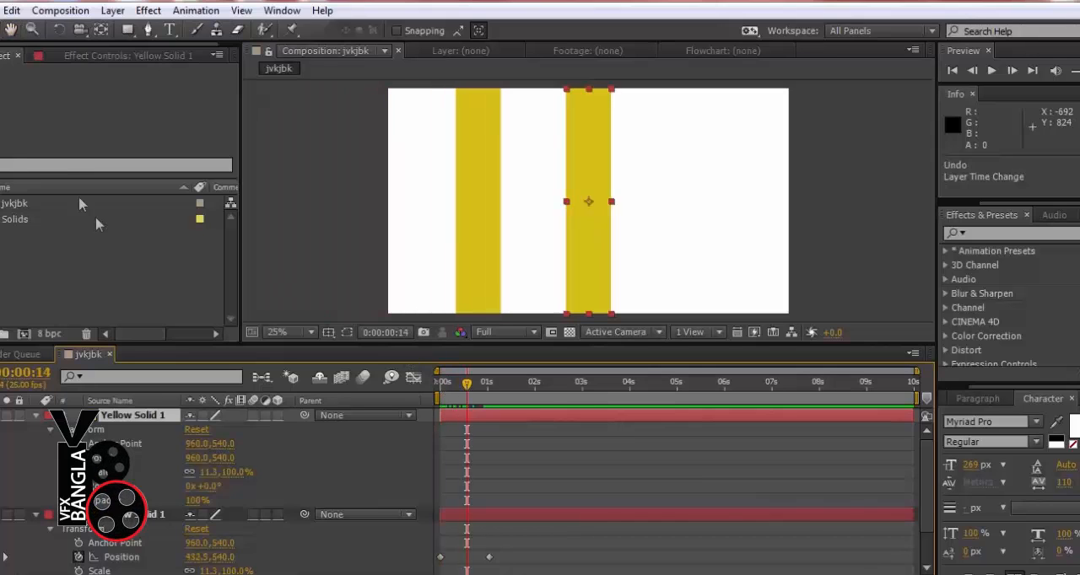
mouse_move(482, 394)
left_mouse_down()
mouse_move(513, 393)
mouse_move(496, 394)
left_mouse_up()
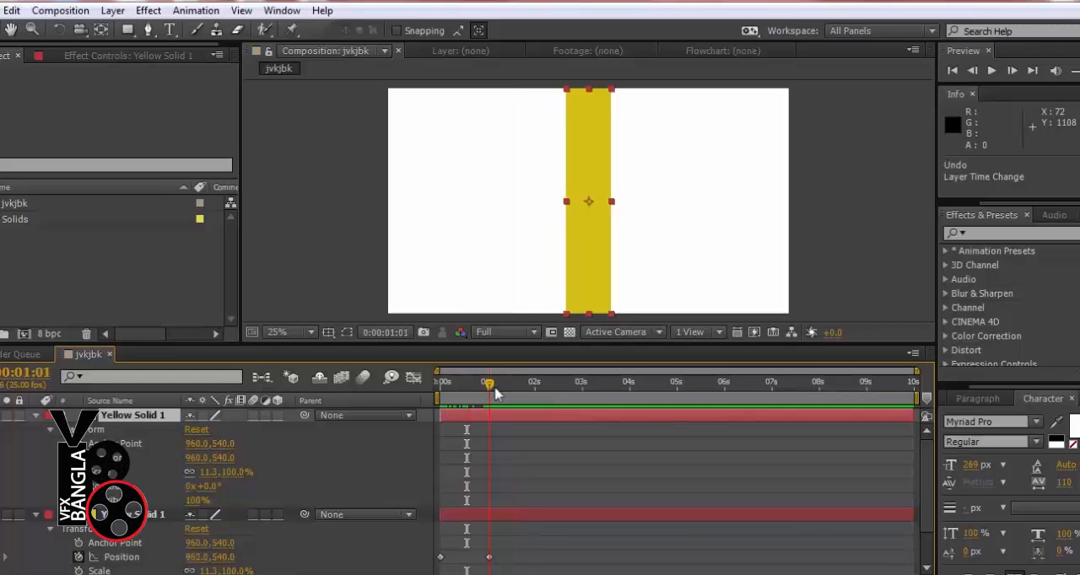
Trim the upper strip layer's start to 0:00:01:01, keyframe its Rotation there, and advance to 0:00:02:01
left_click_drag(440, 415, 485, 394)
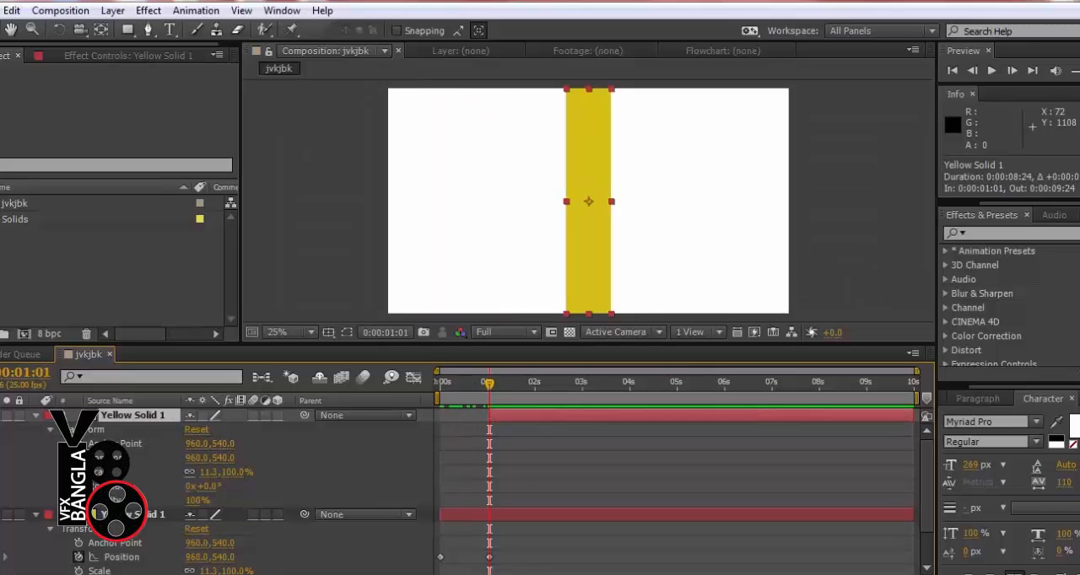
left_click(78, 485)
left_click_drag(492, 398, 536, 394)
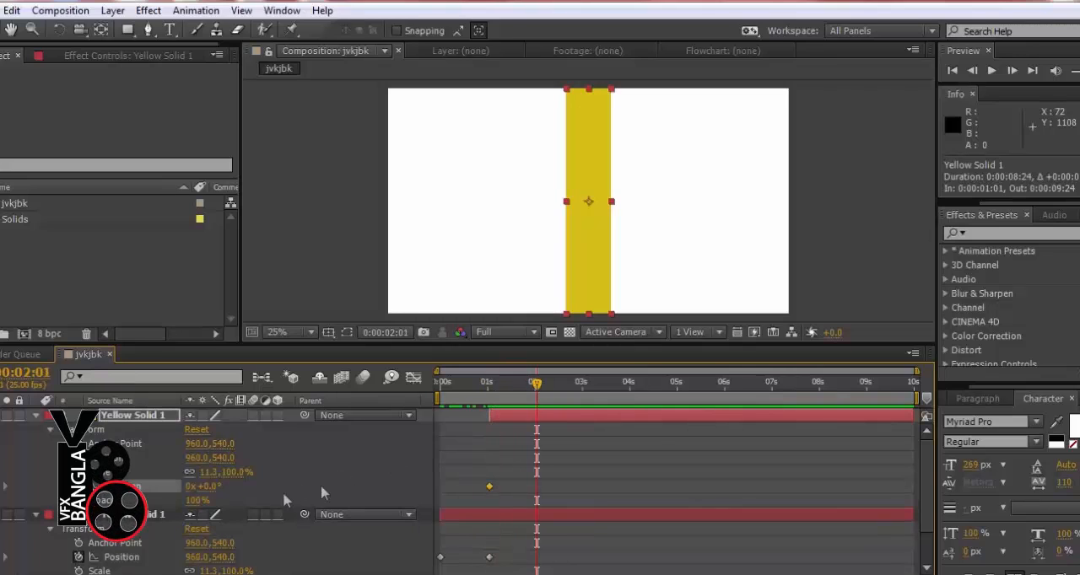
Try a Rotation of one full turn on the upper strip at 0:00:02:01, scrub past it, and undo it
left_click(191, 486)
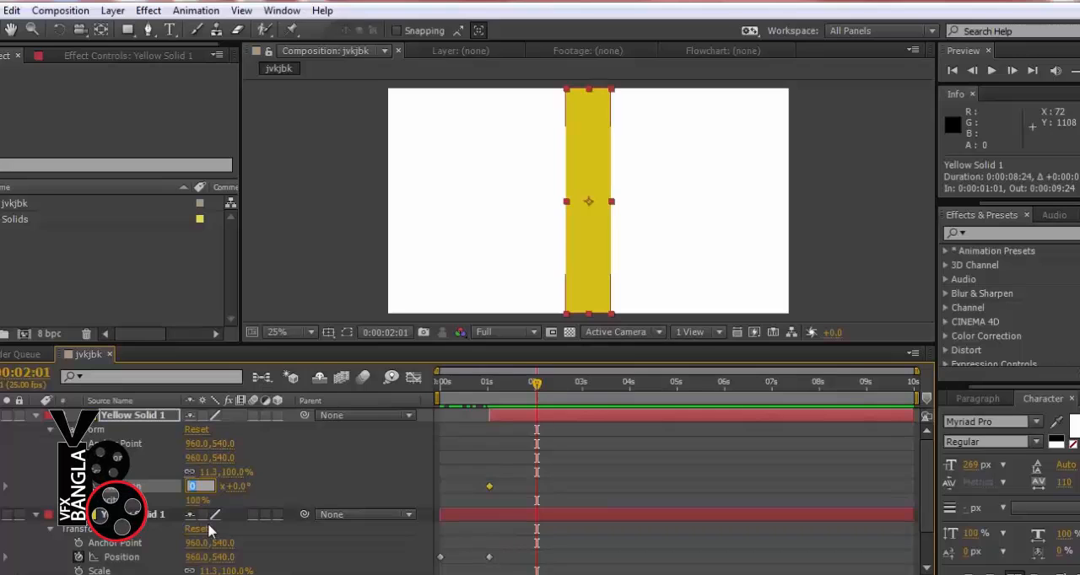
type("1")
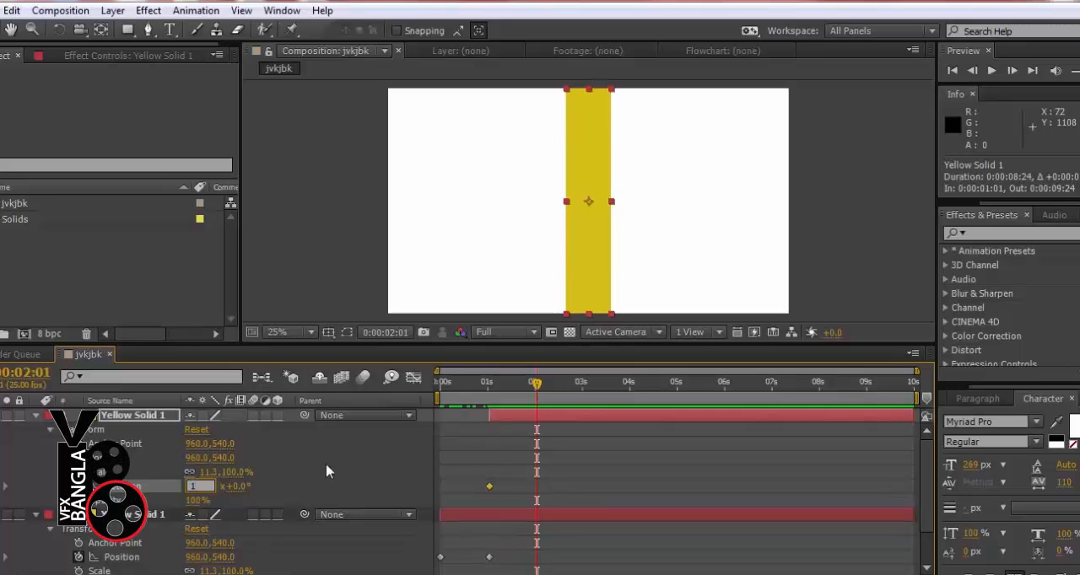
left_click(327, 472)
mouse_move(535, 390)
left_mouse_down()
mouse_move(498, 391)
mouse_move(550, 390)
left_mouse_up()
left_click(11, 10)
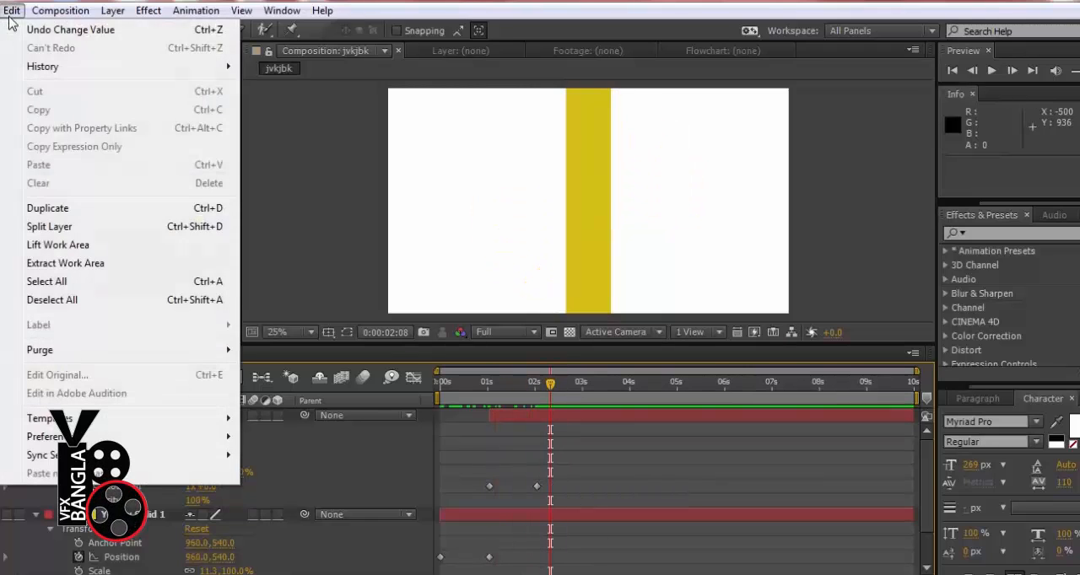
left_click(34, 28)
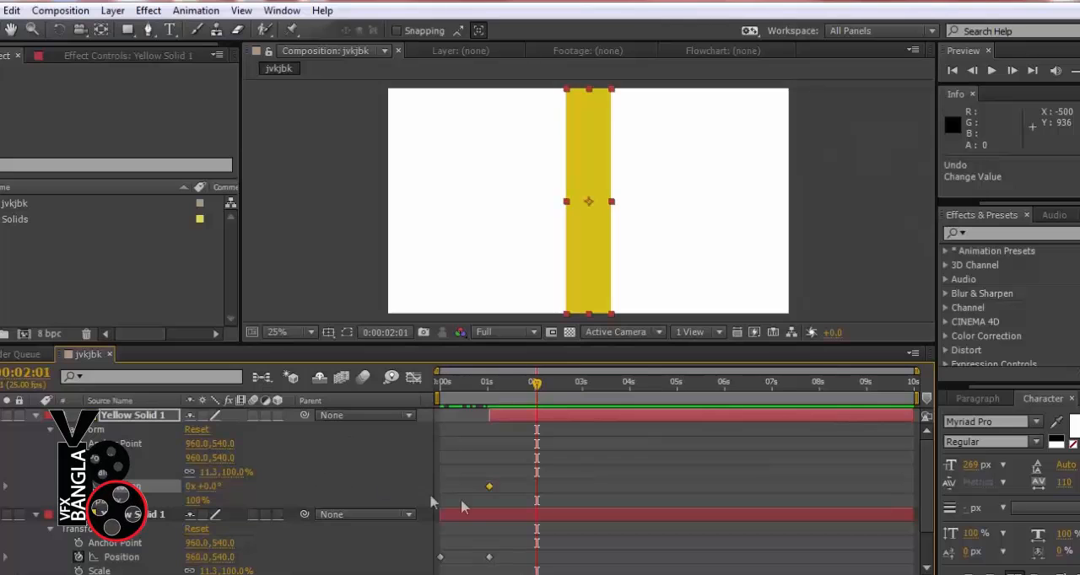
Set the upper yellow strip's Rotation to 90° at 0:00:02:01 and deselect the layer
left_click_drag(208, 486, 169, 489)
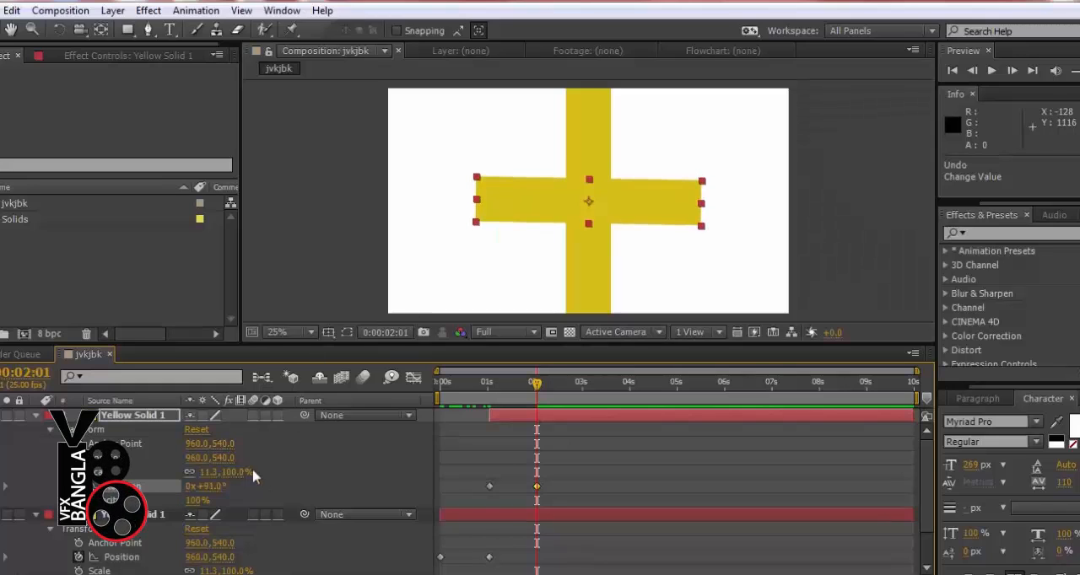
left_click(211, 487)
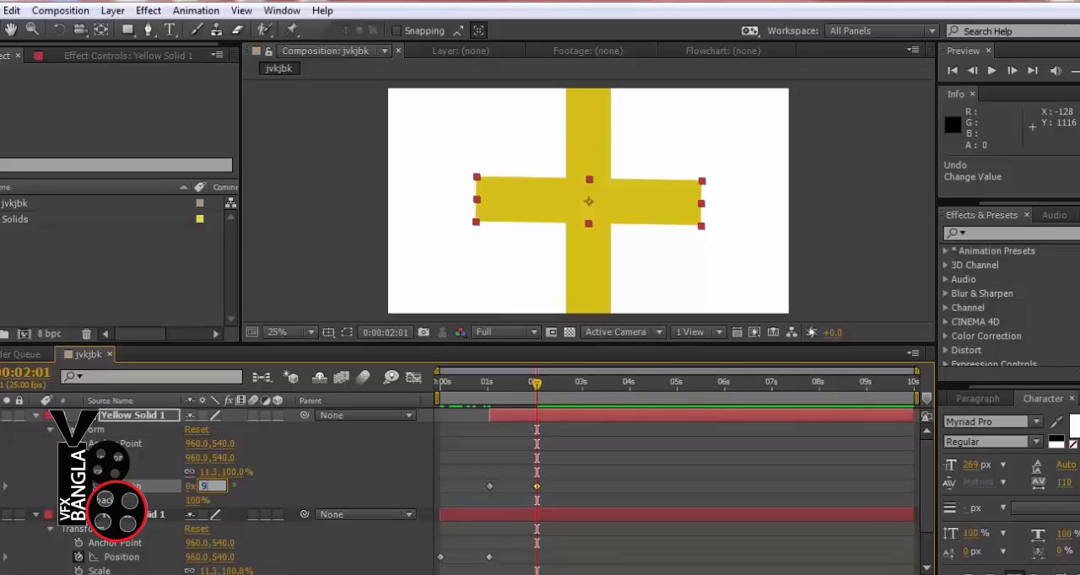
key("Return")
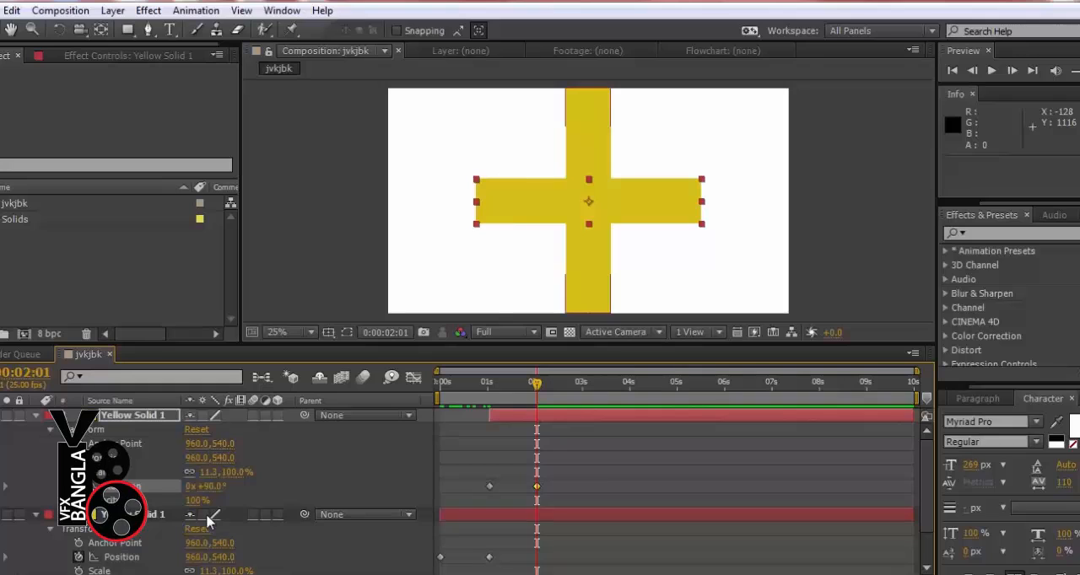
left_click(817, 267)
left_click(1065, 231)
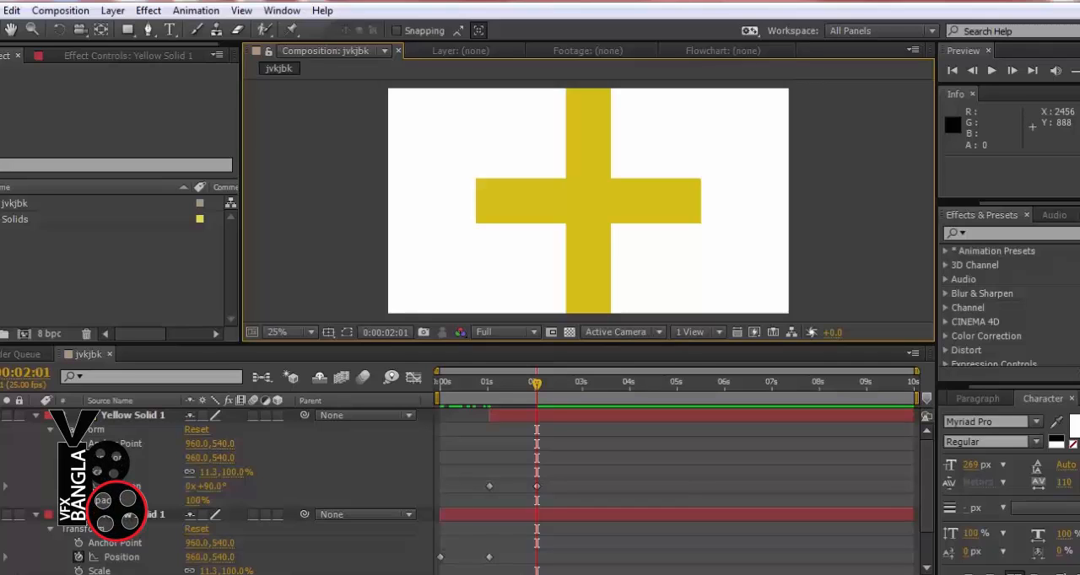
Preview the slide and rotation animation, and scrub back to 0:00:02:01
key("KP_0")
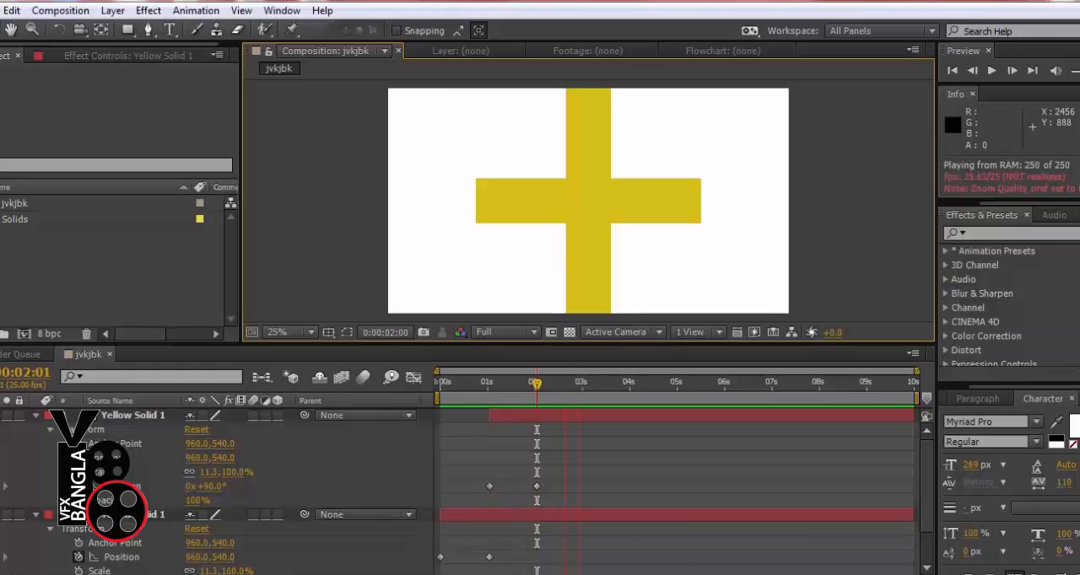
key("space")
left_click_drag(506, 393, 537, 384)
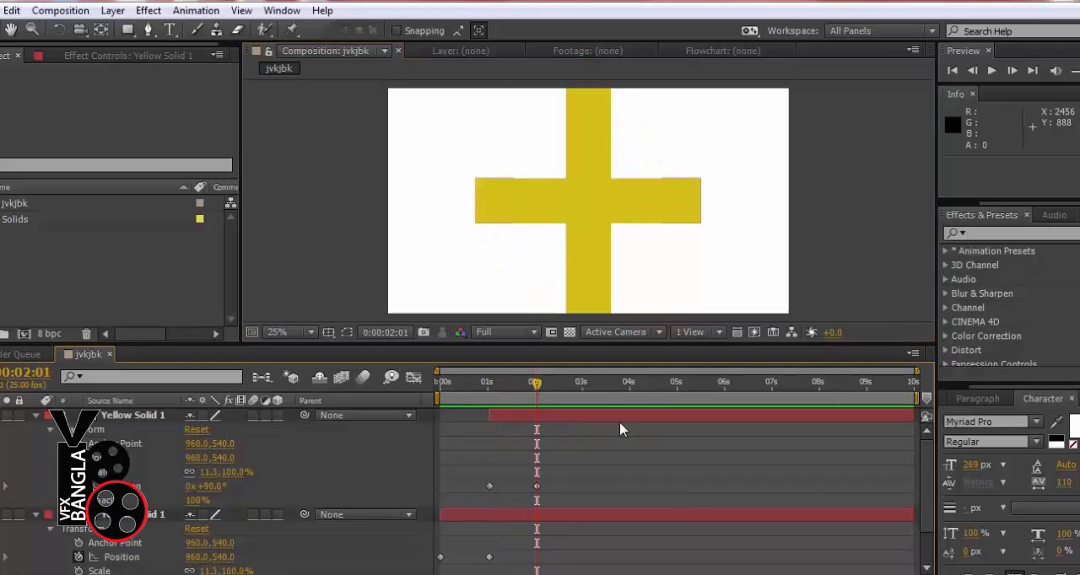
Move the rotating yellow strip layer below the sliding strip layer and collapse the sliding layer's properties
left_click(122, 417)
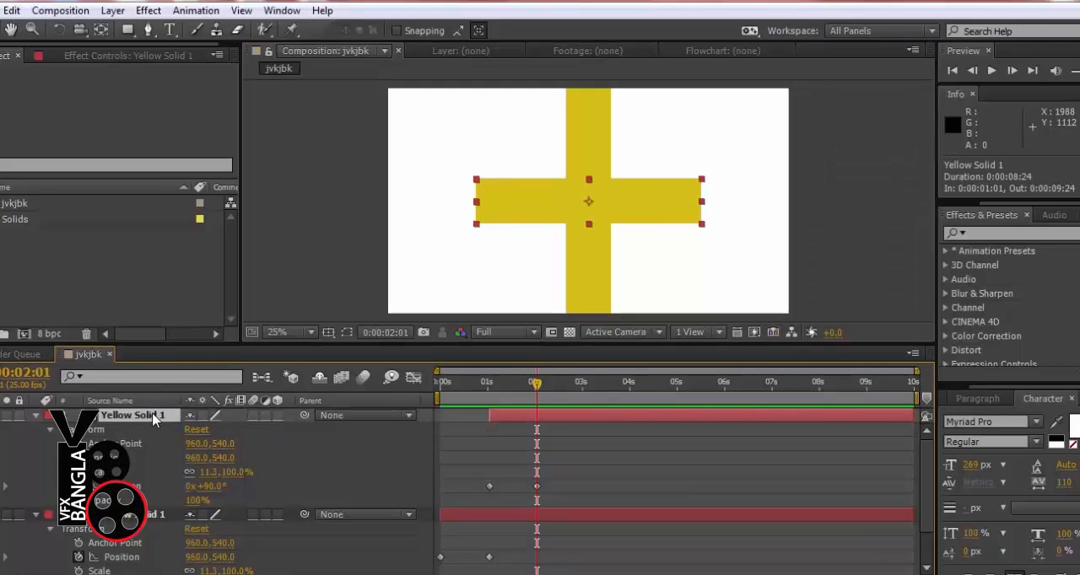
key("ctrl+bracketleft")
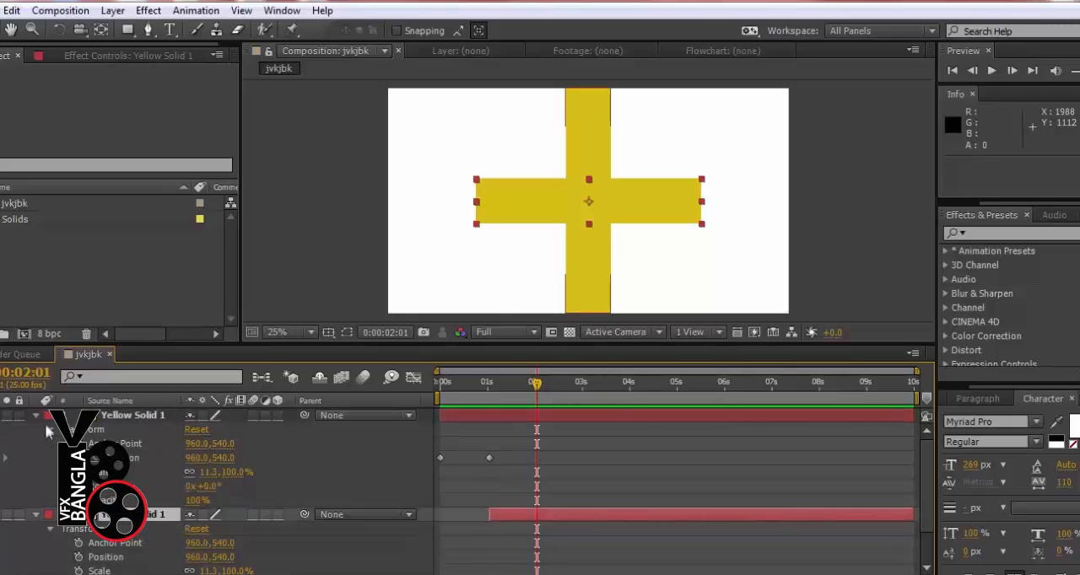
left_click(36, 416)
Toggle the visibility of the sliding strip and white background layers off and on to check the stacking
left_click(2, 416)
left_click(2, 416)
left_click(2, 415)
left_click(2, 529)
left_click(2, 529)
left_click(2, 416)
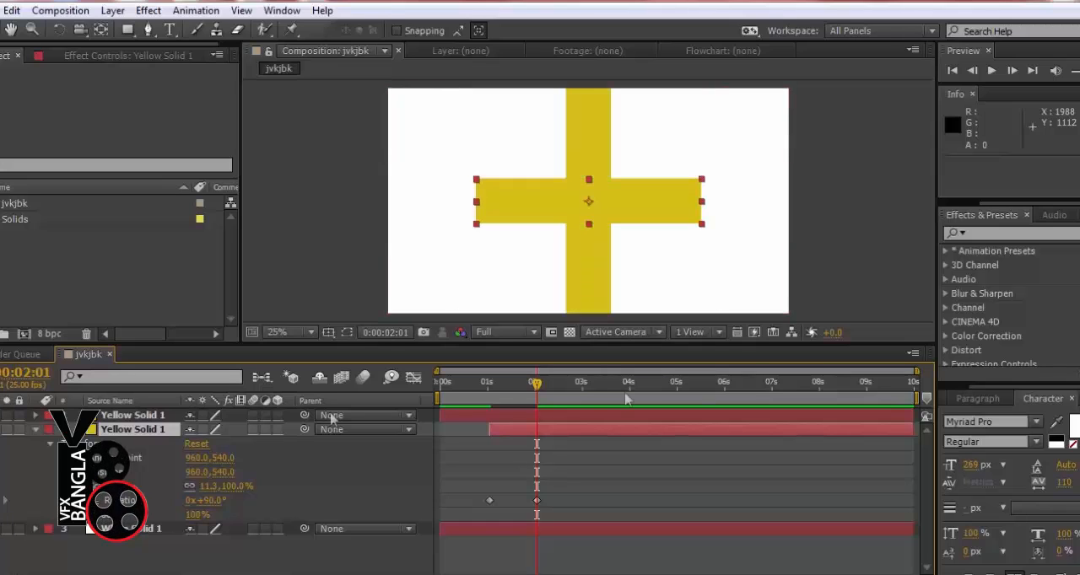
Try recolouring the rotating strip's solid to red FF0000 in Solid Settings, affecting all layers that use it
left_click_drag(548, 407, 489, 401)
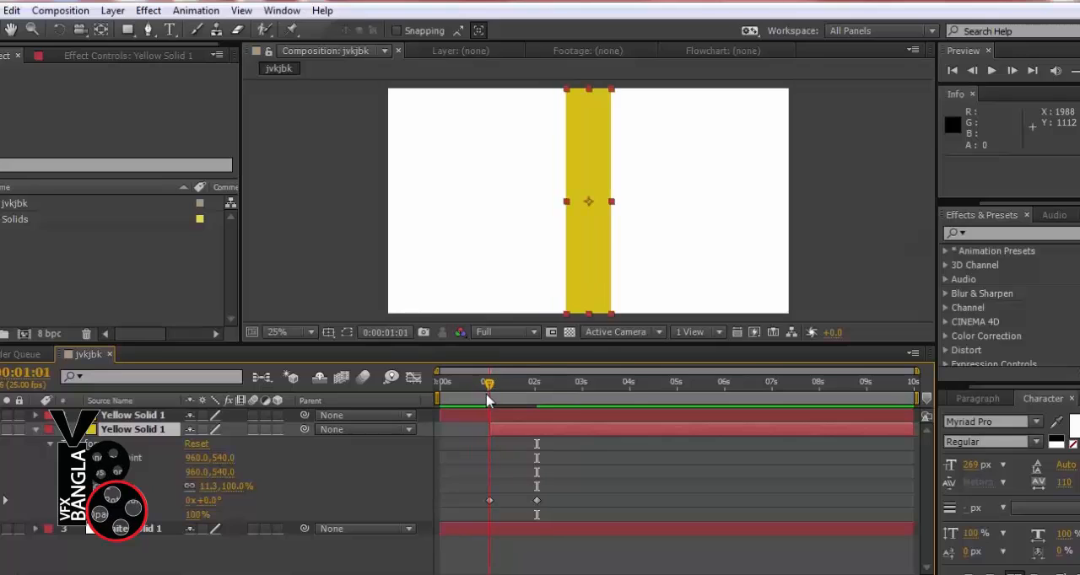
left_click(524, 430)
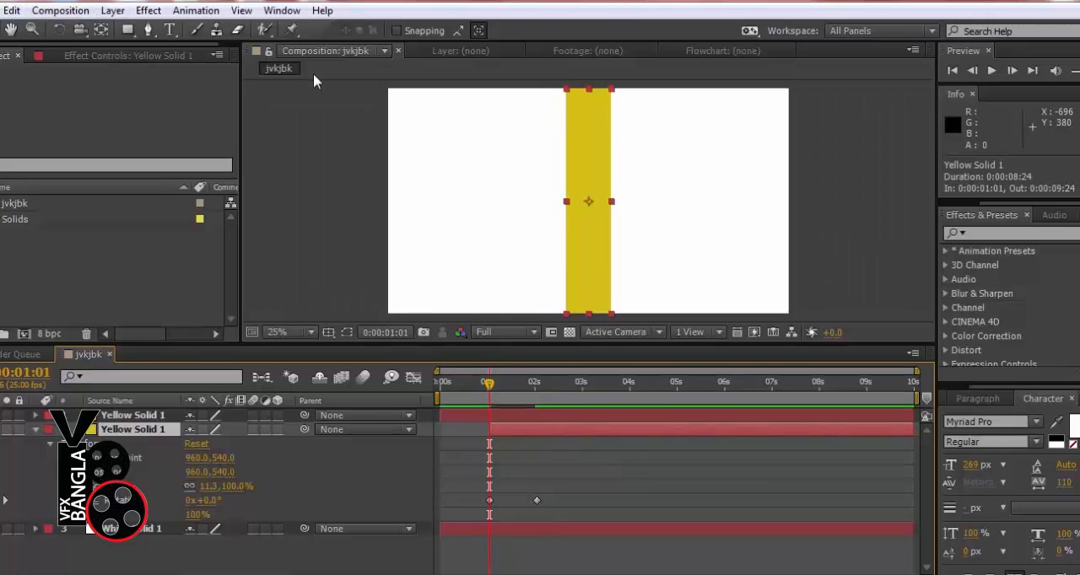
left_click(112, 11)
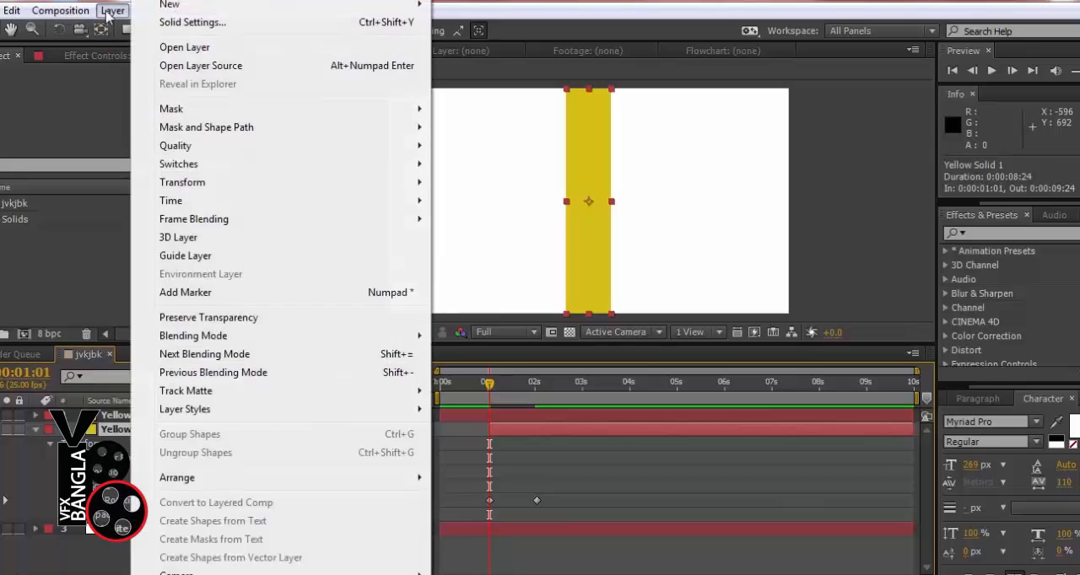
left_click(177, 19)
left_click(438, 323)
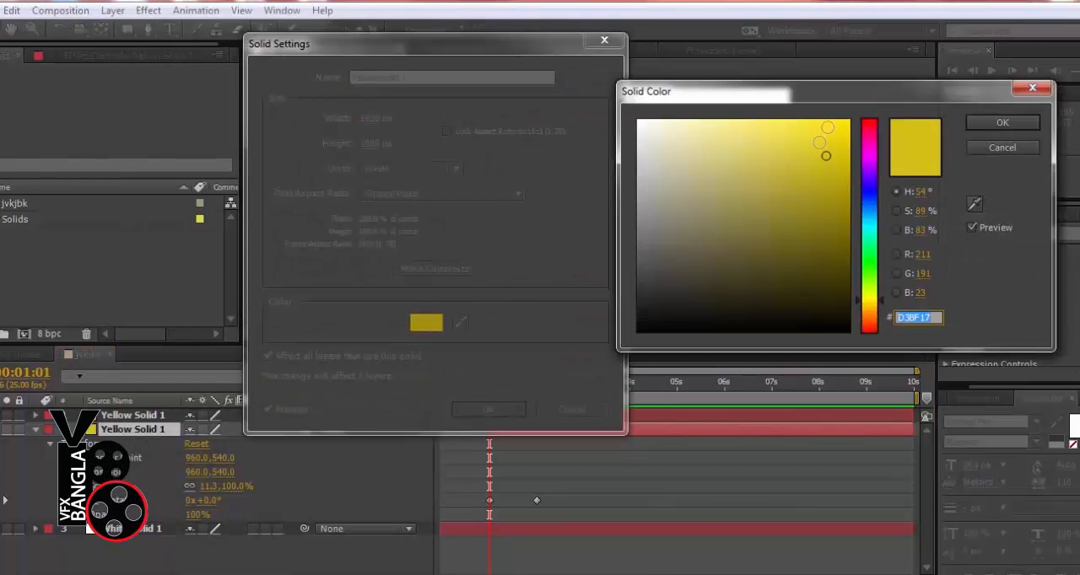
mouse_move(872, 127)
left_mouse_down()
mouse_move(873, 108)
mouse_move(929, 98)
left_mouse_up()
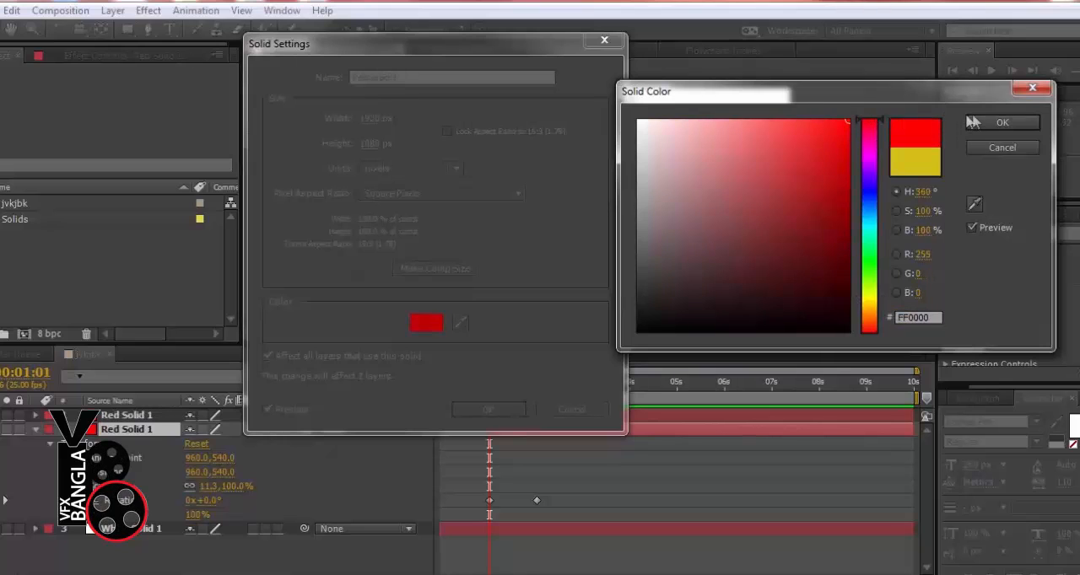
left_click(999, 123)
left_click(490, 409)
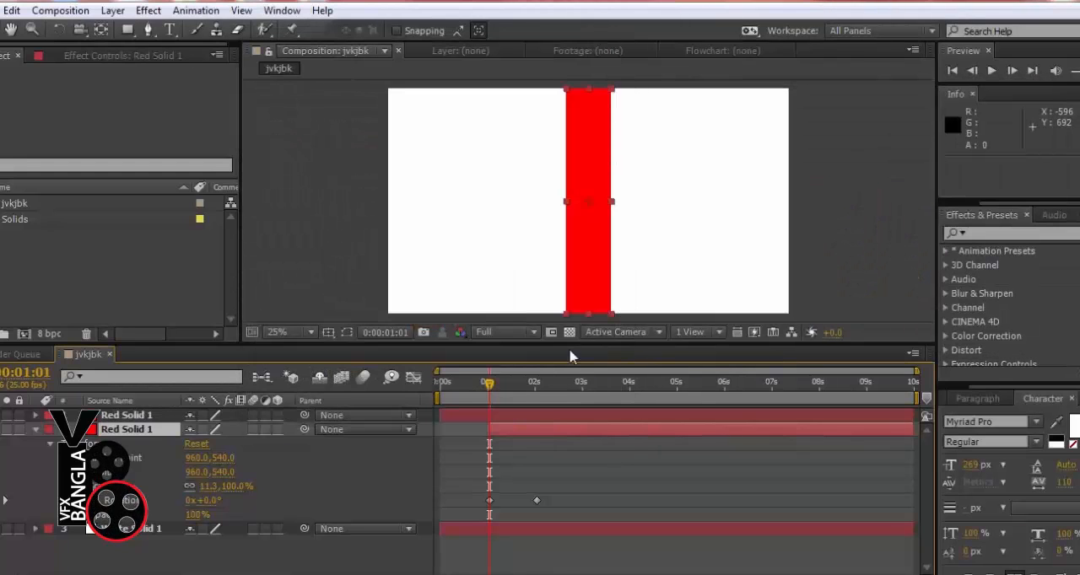
Scrub to check the recoloured strips, reselect the rotating strip layer, and undo the solid colour change
left_click_drag(490, 388, 472, 388)
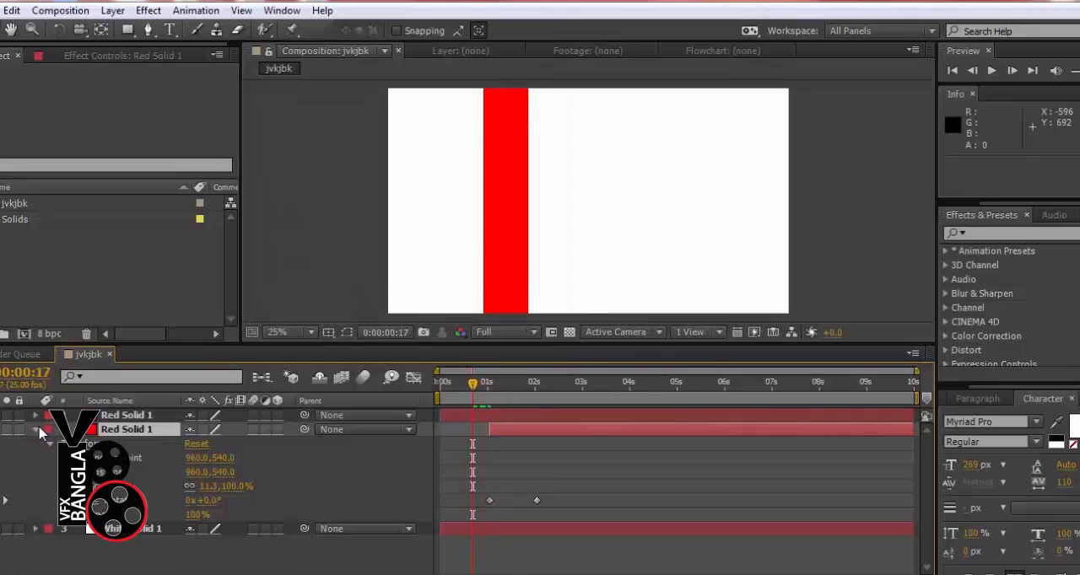
left_click(293, 245)
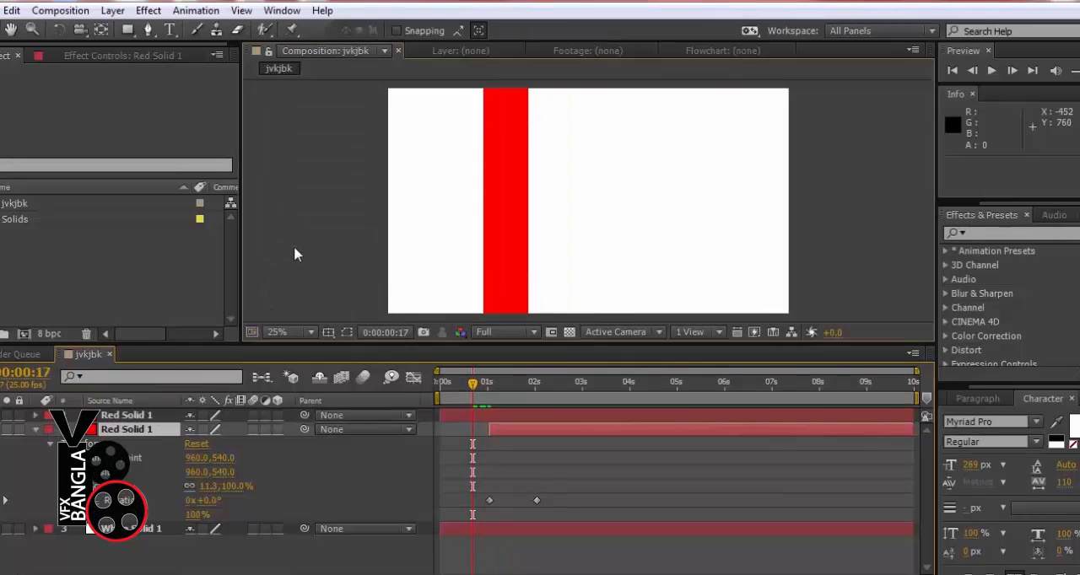
left_click(126, 430)
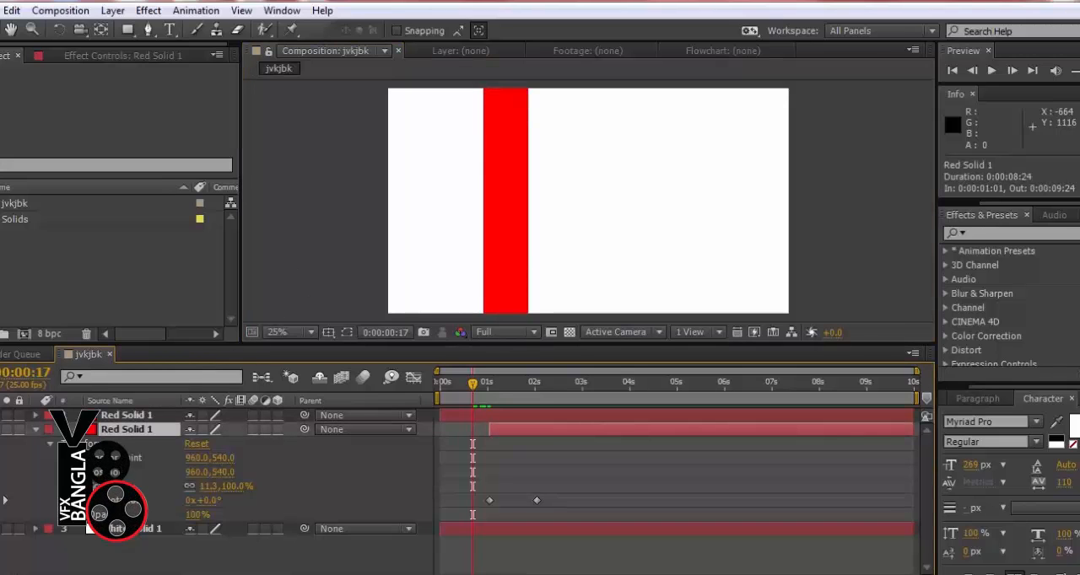
left_click(17, 11)
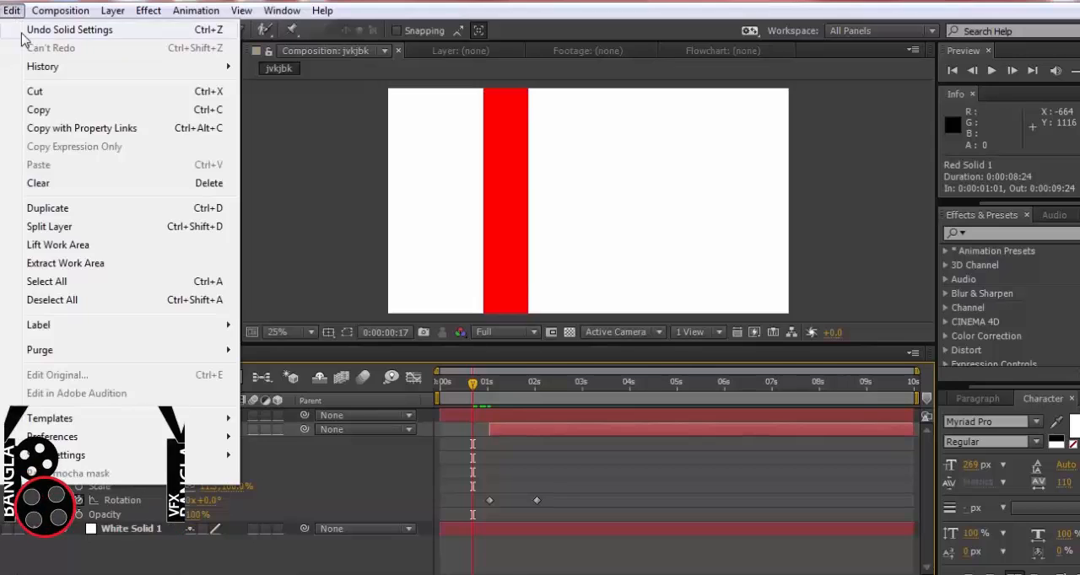
left_click(50, 29)
Go to 0:00:02:09, try changing the rotating strip's solid colour to red again, and deselect the layer
mouse_move(487, 385)
left_mouse_down()
mouse_move(468, 385)
mouse_move(552, 382)
left_mouse_up()
left_click(109, 11)
left_click(148, 23)
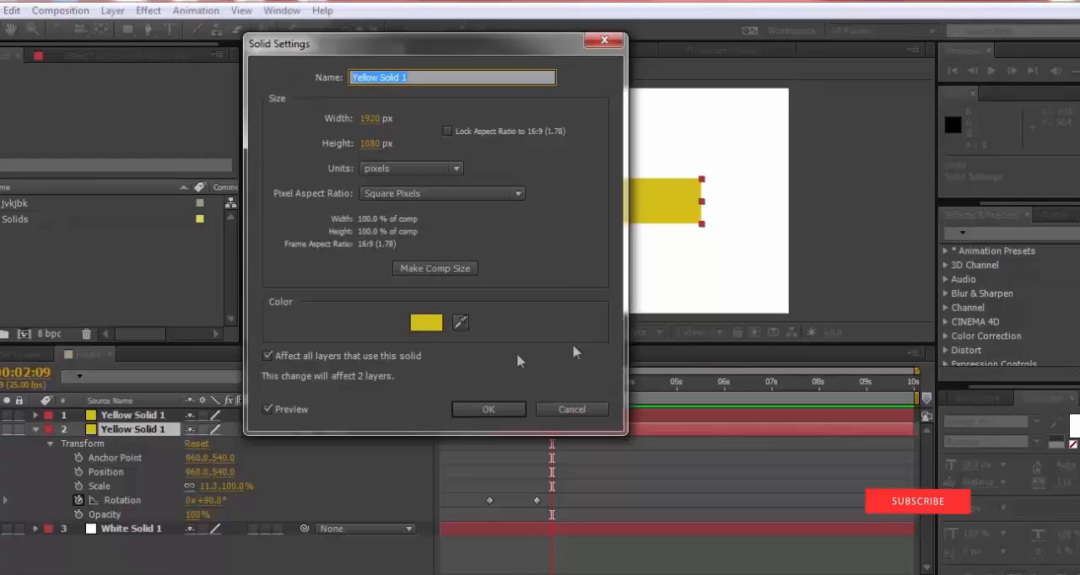
left_click(426, 323)
left_click(870, 123)
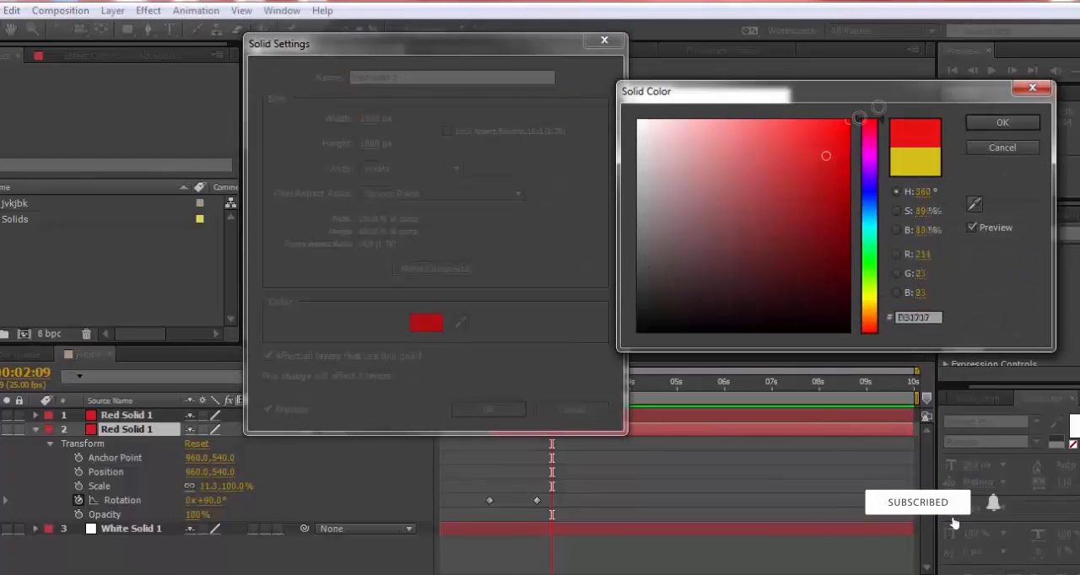
left_click(1002, 122)
left_click(489, 409)
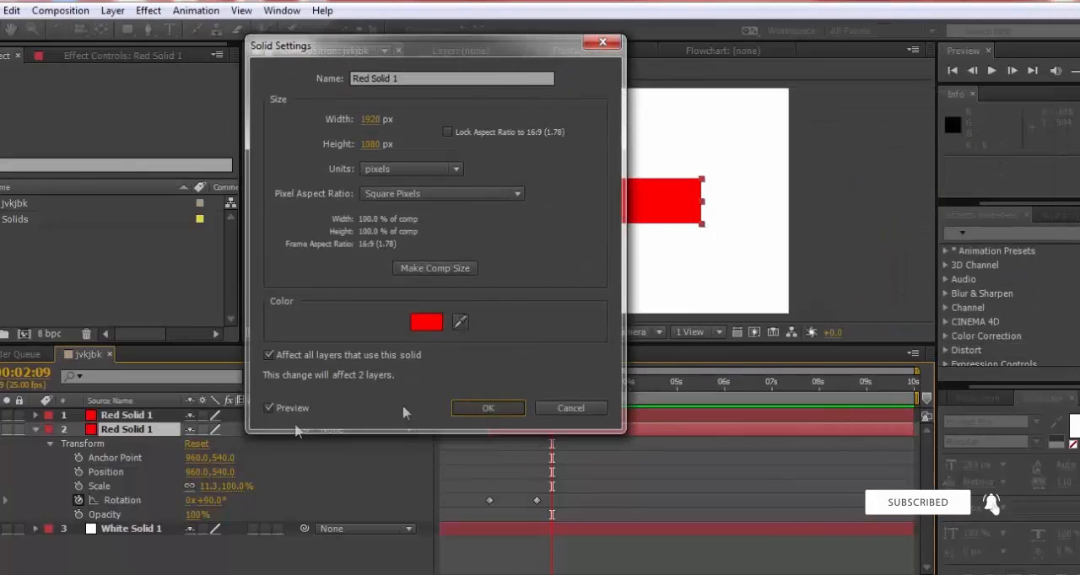
left_click(344, 166)
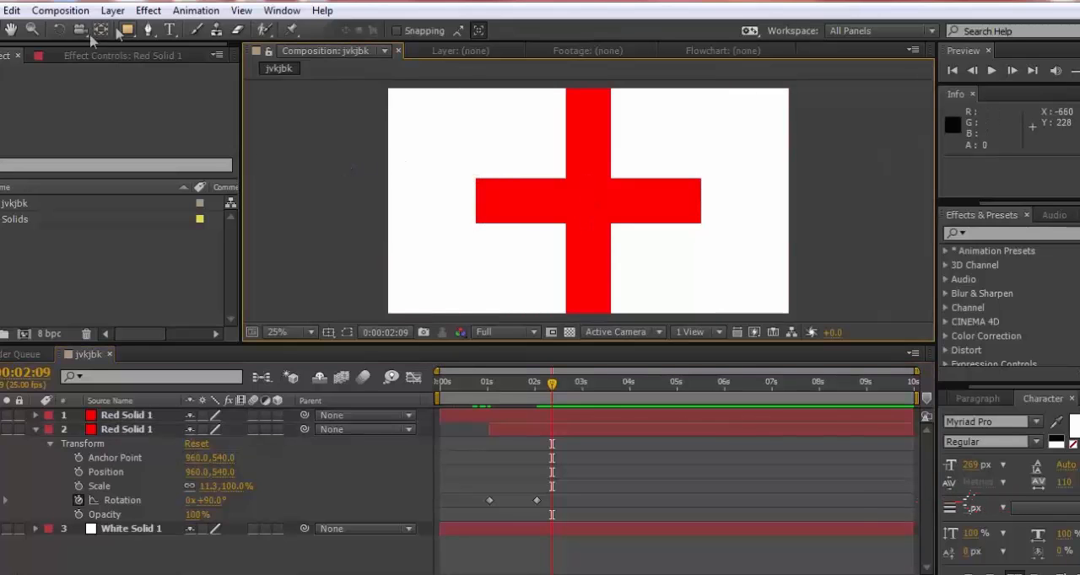
Undo the second red Solid Settings change
left_click(104, 14)
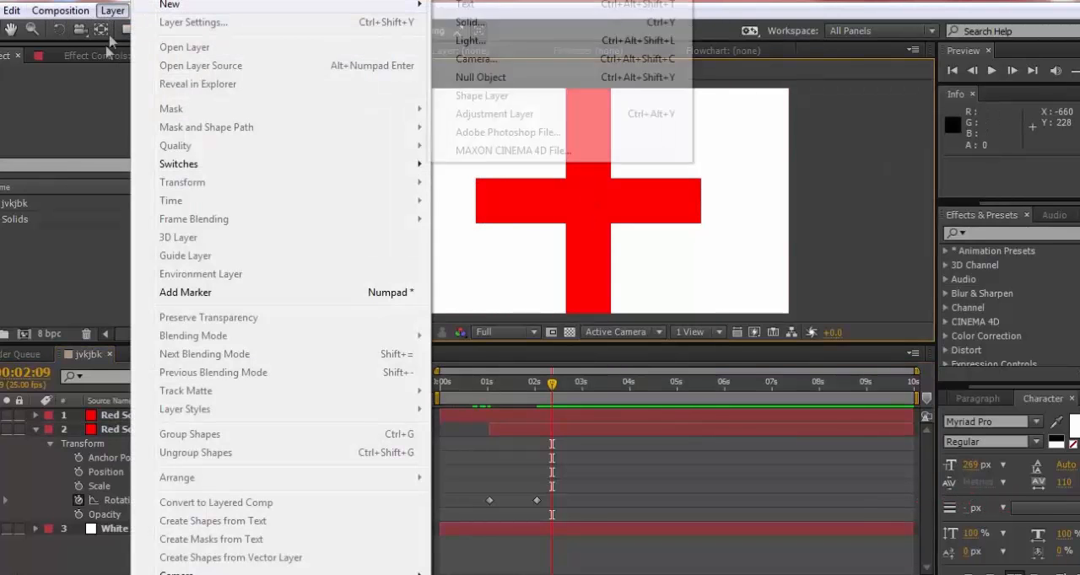
left_click(88, 73)
left_click(14, 11)
left_click(50, 31)
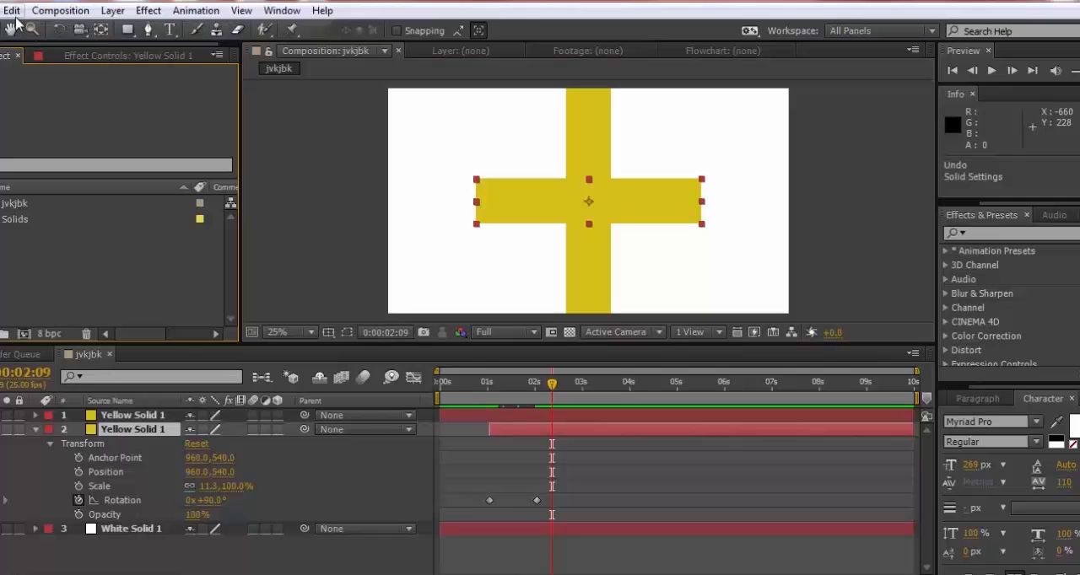
Create a 1920 × 1080 px red solid and narrow it to match the width of the vertical yellow strip
left_click(113, 11)
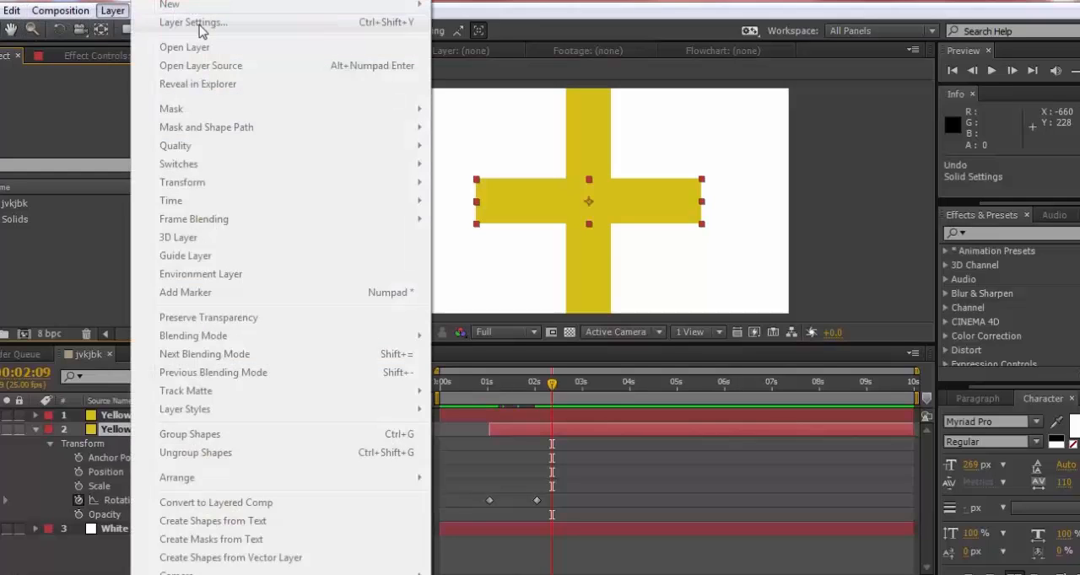
left_click(48, 255)
left_click(147, 567)
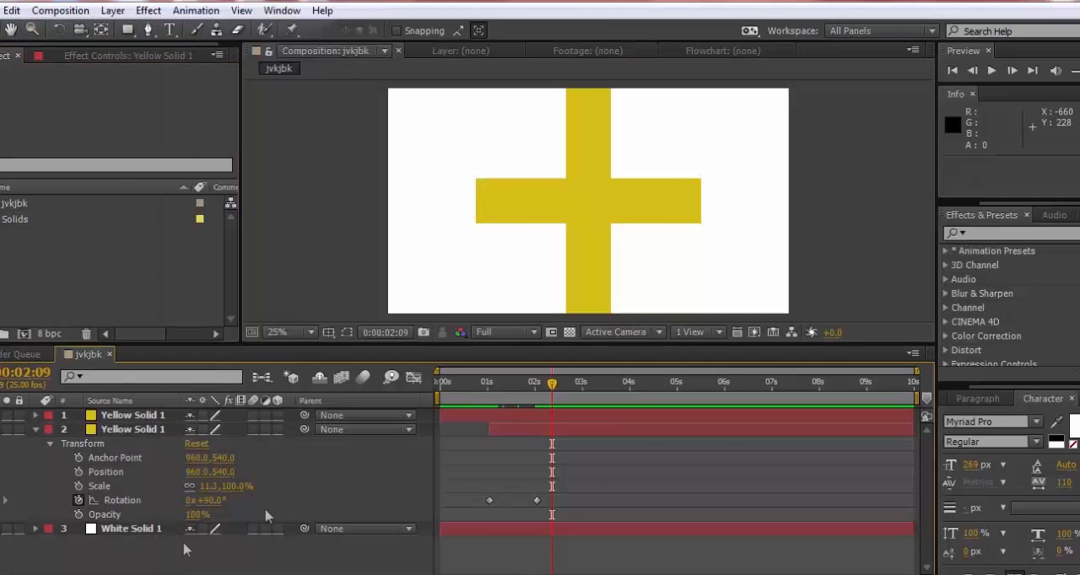
left_click(113, 10)
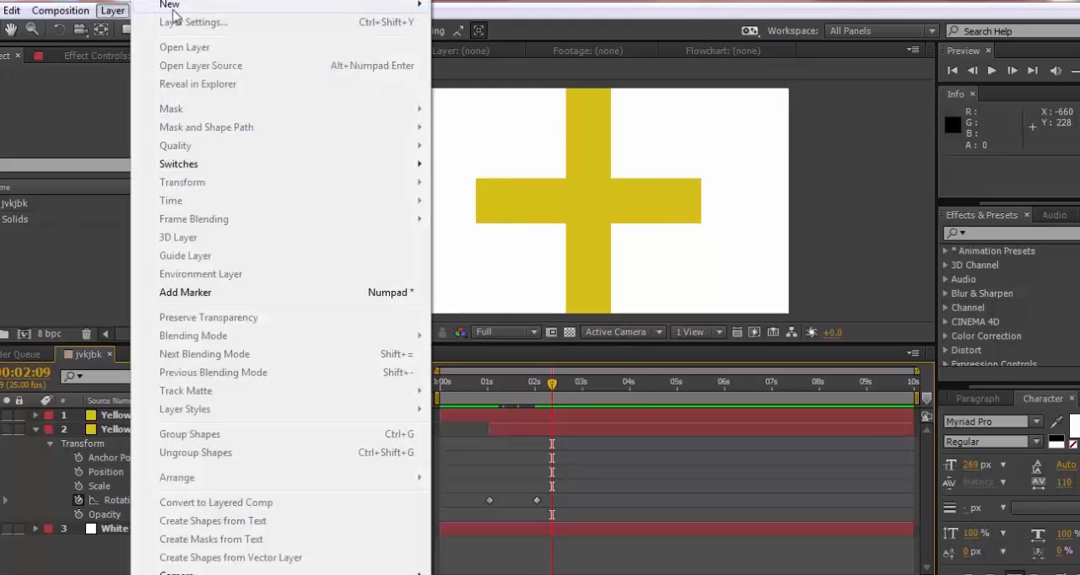
mouse_move(173, 5)
left_click(470, 21)
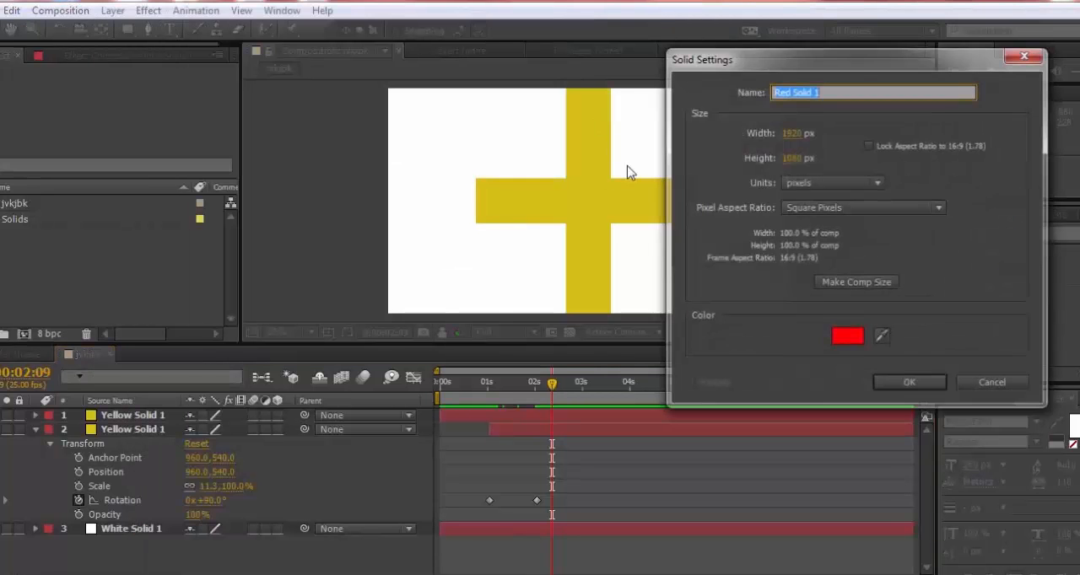
left_click(909, 382)
left_click_drag(393, 202, 570, 203)
Move the red solid directly below the sliding yellow strip in the layer stack and hide the rotating yellow strip
mouse_move(127, 415)
left_mouse_down()
mouse_move(128, 445)
mouse_move(125, 435)
left_mouse_up()
left_click(1, 415)
left_click(1, 415)
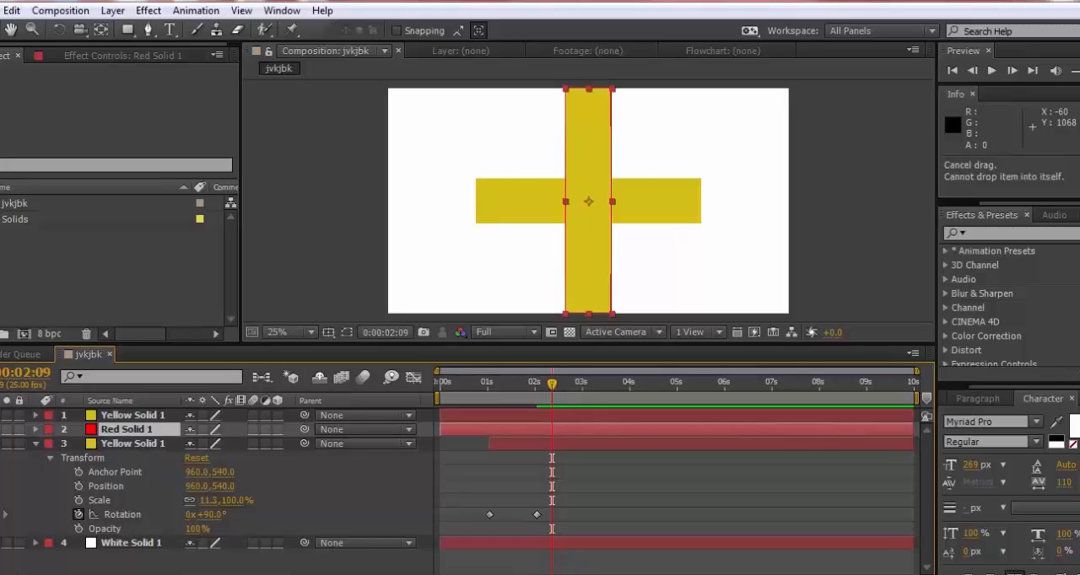
left_click(135, 432)
left_click(0, 444)
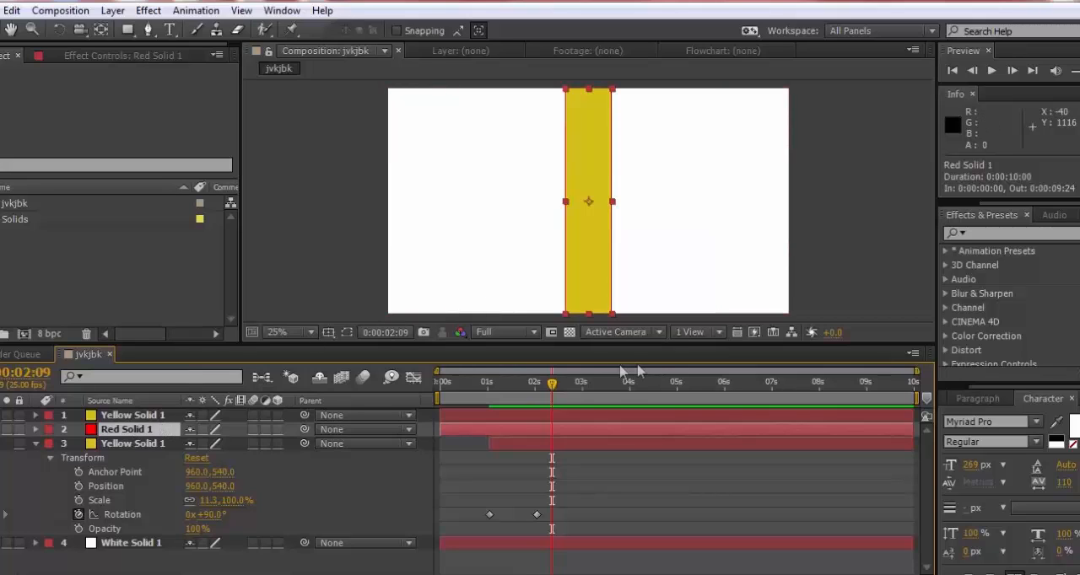
Trim the start of the red solid layer to 0:00:01:01 so it lines up with the hidden rotating strip
left_click_drag(443, 425, 468, 427)
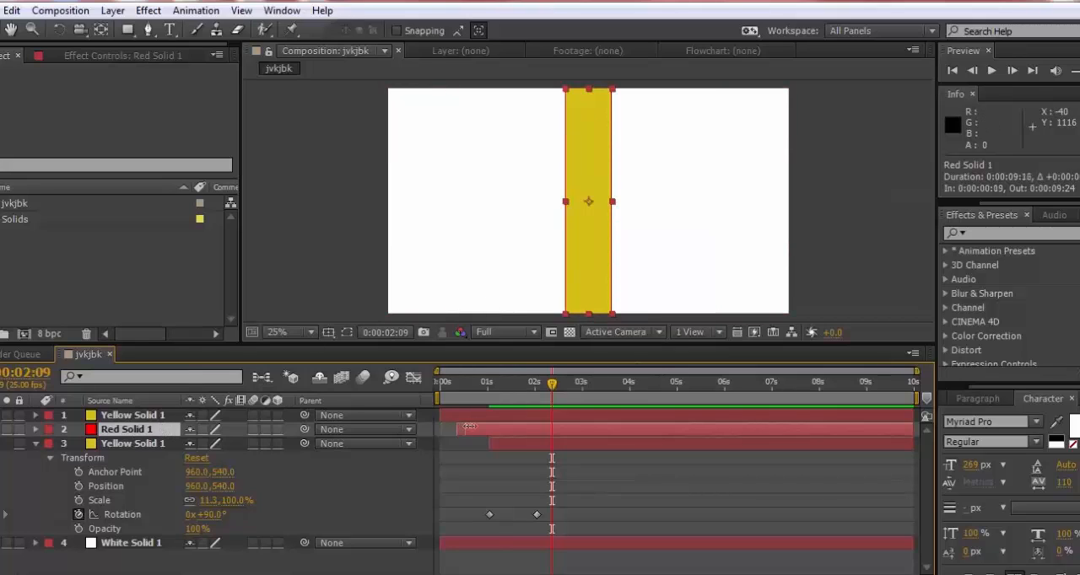
left_click(500, 418)
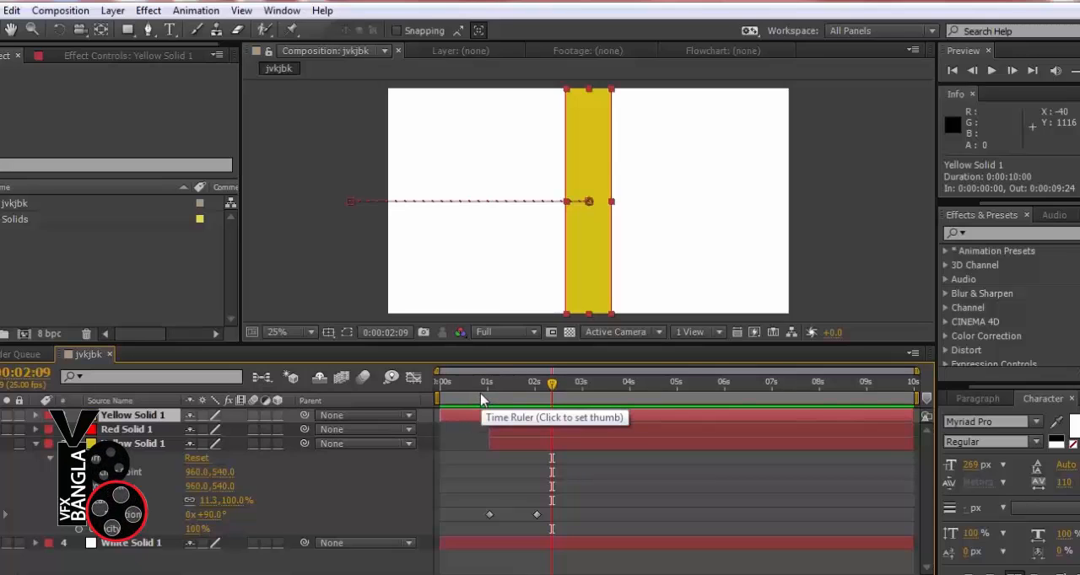
left_click_drag(484, 394, 501, 401)
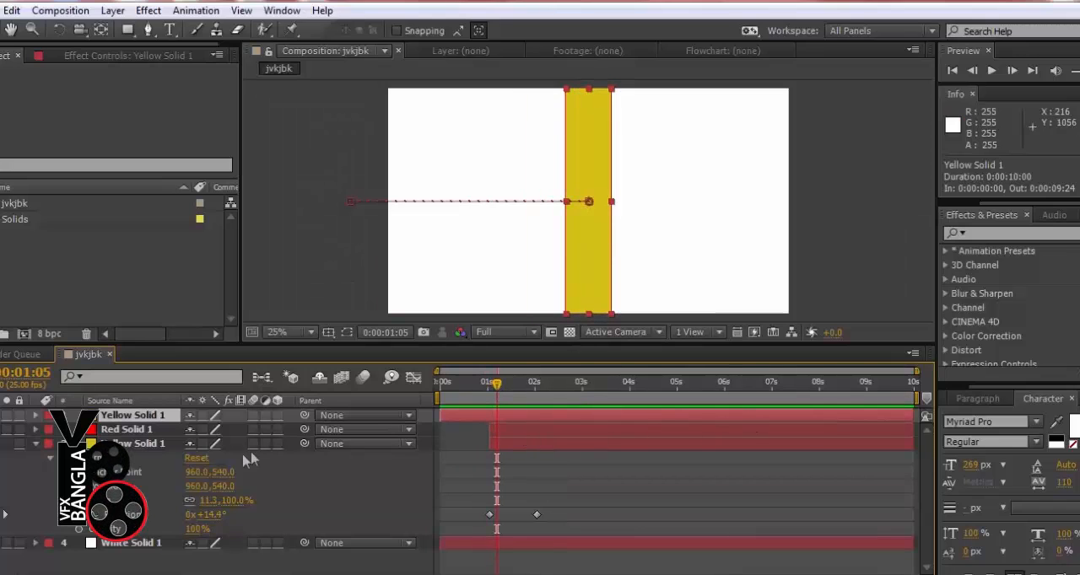
Copy the hidden yellow strip's rotation keyframes, paste them onto the red solid at 0:00:01:01, and scrub to 0:00:02:01 to check the rotation
left_click(127, 447)
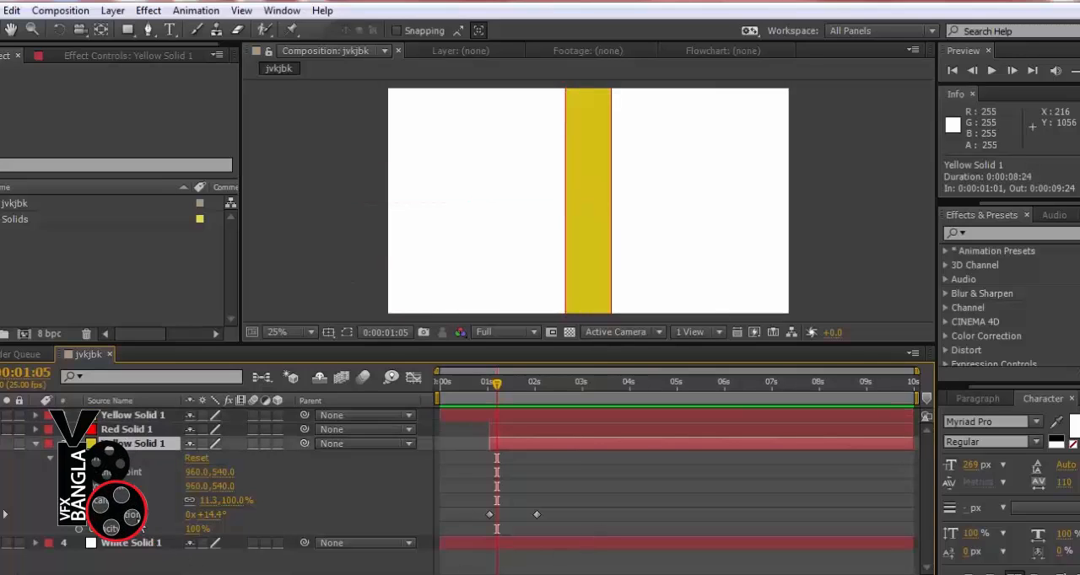
left_click_drag(557, 507, 469, 544)
left_click(14, 12)
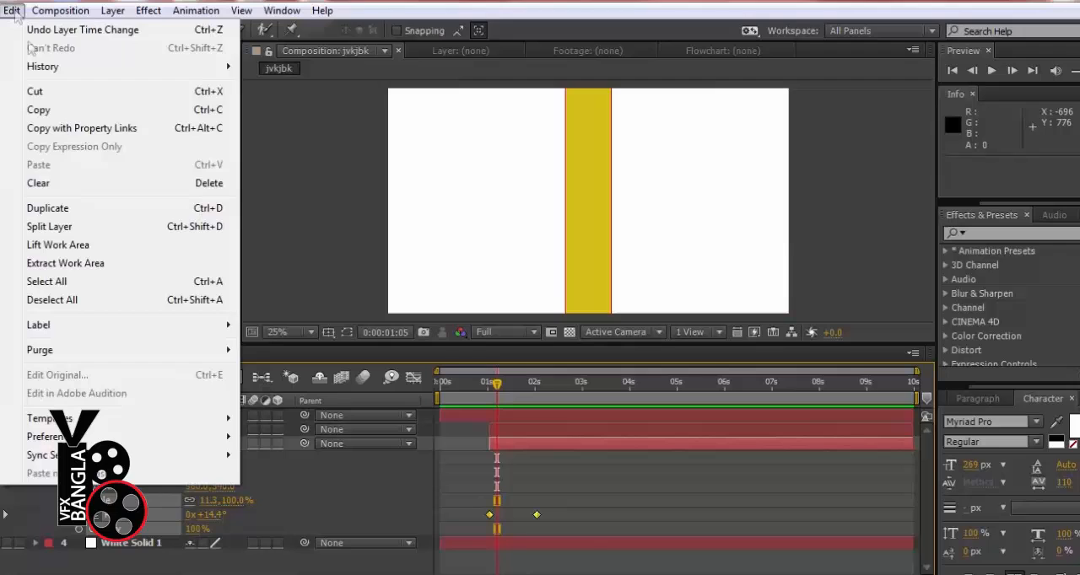
left_click(39, 110)
left_click(155, 430)
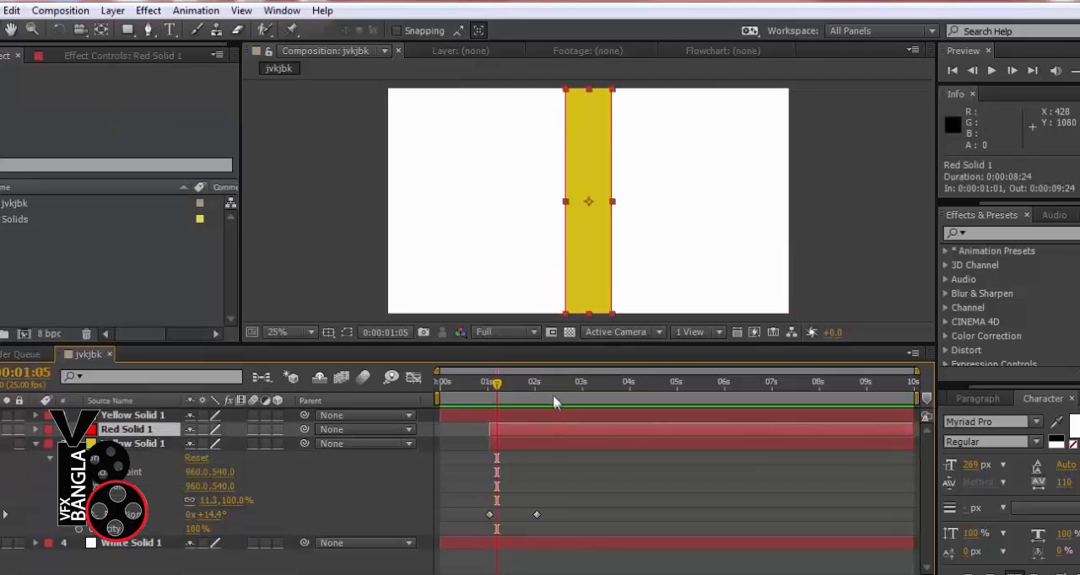
left_click_drag(498, 385, 489, 384)
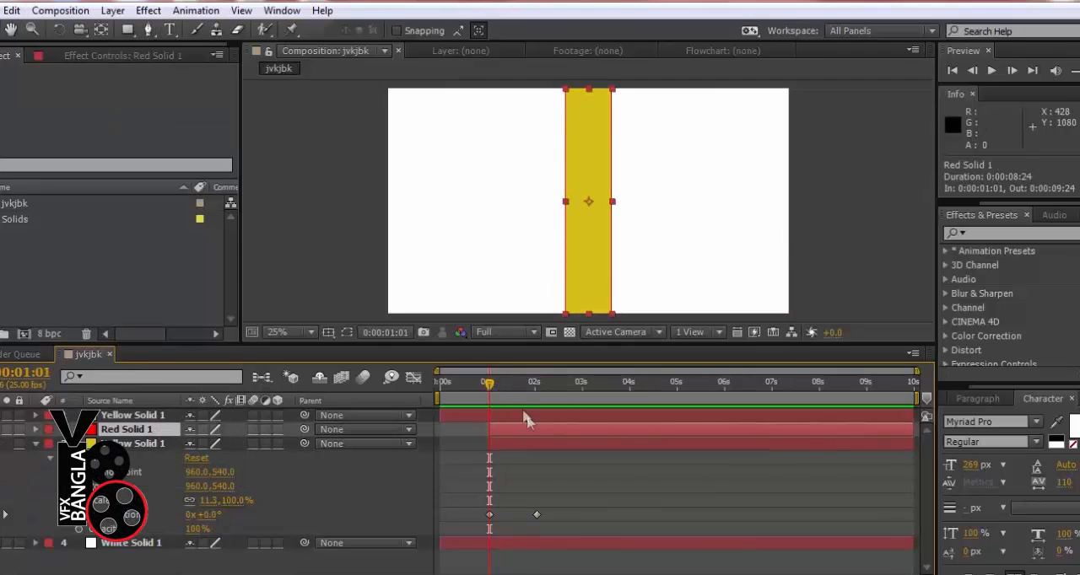
left_click(11, 10)
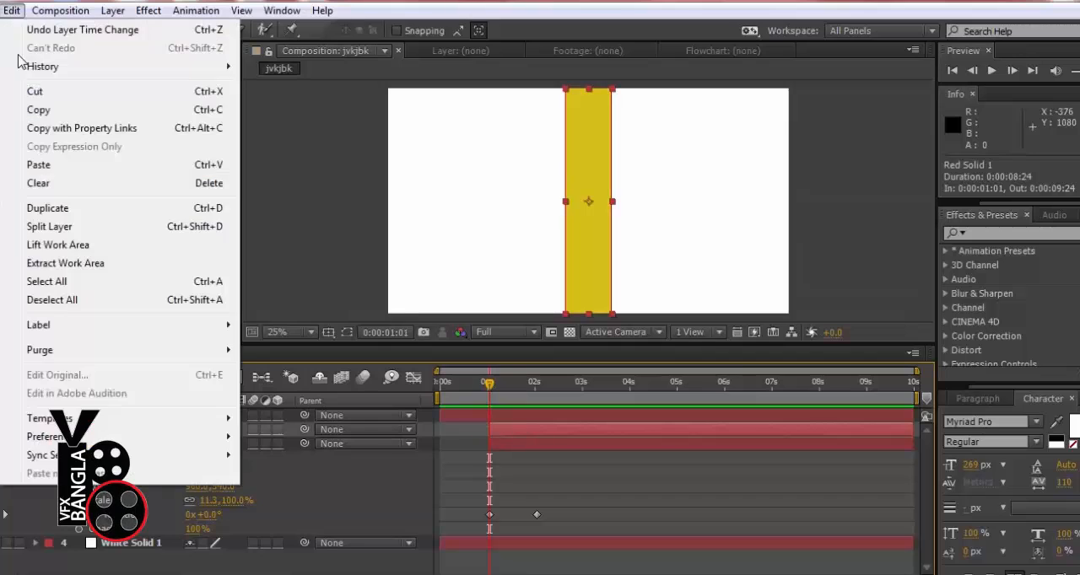
left_click(25, 165)
left_click_drag(487, 384, 537, 393)
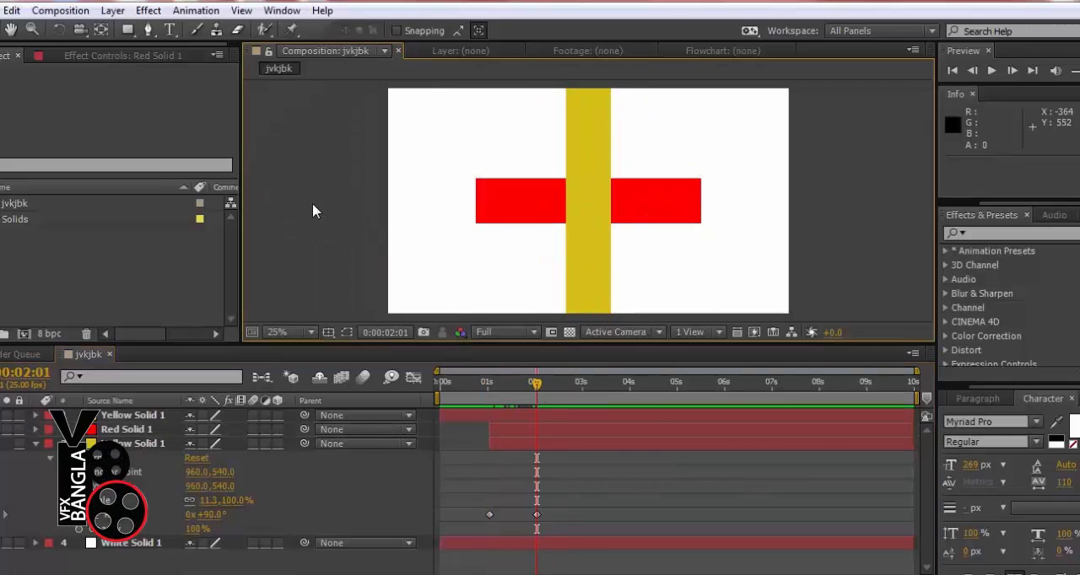
Reduce the sliding yellow strip's opacity to 62% and play a RAM preview of the animation
left_click(576, 152)
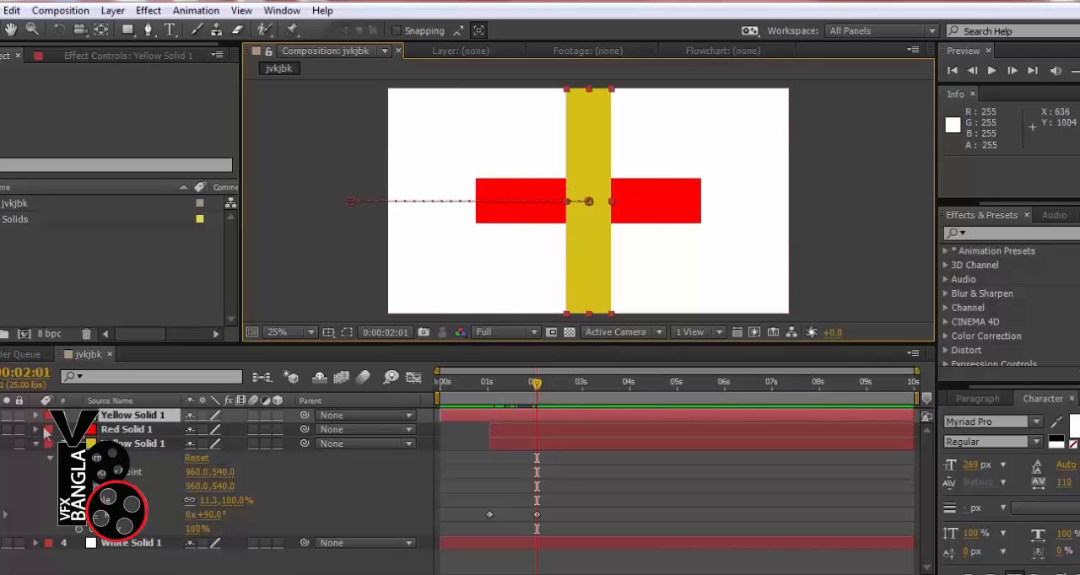
left_click(36, 415)
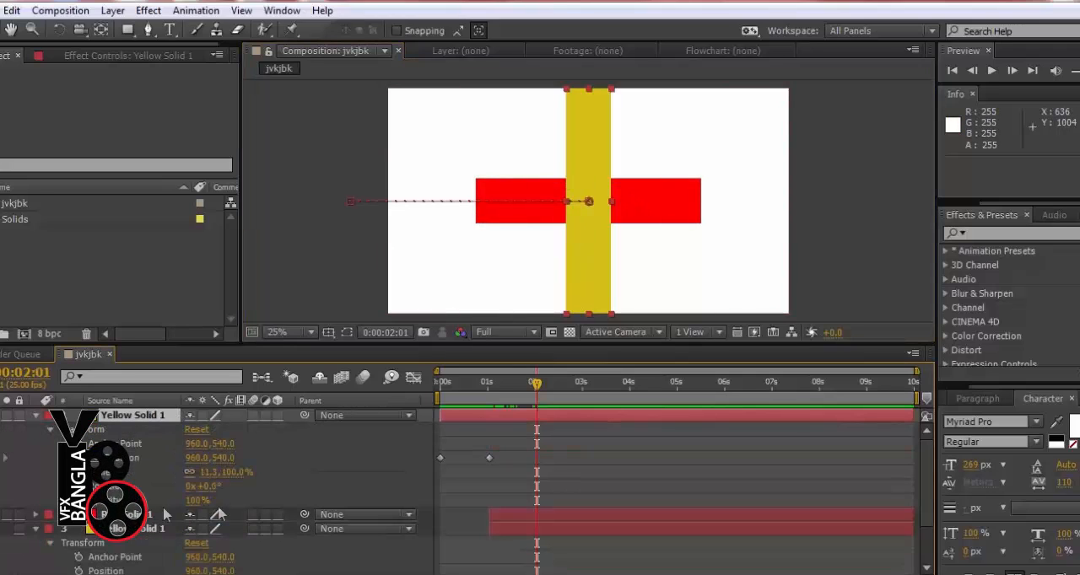
left_click_drag(187, 499, 169, 506)
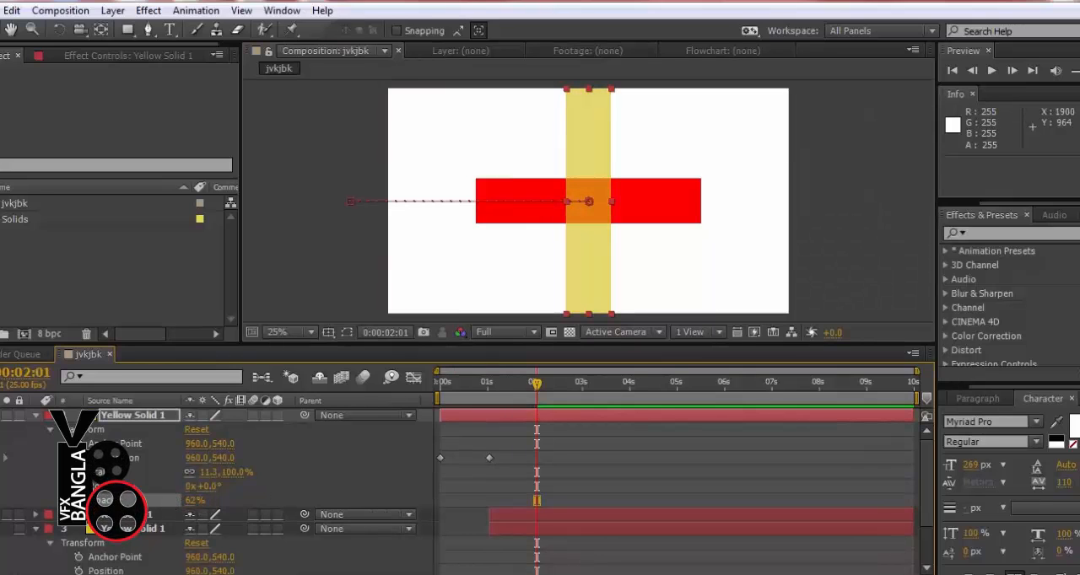
key("KP_0")
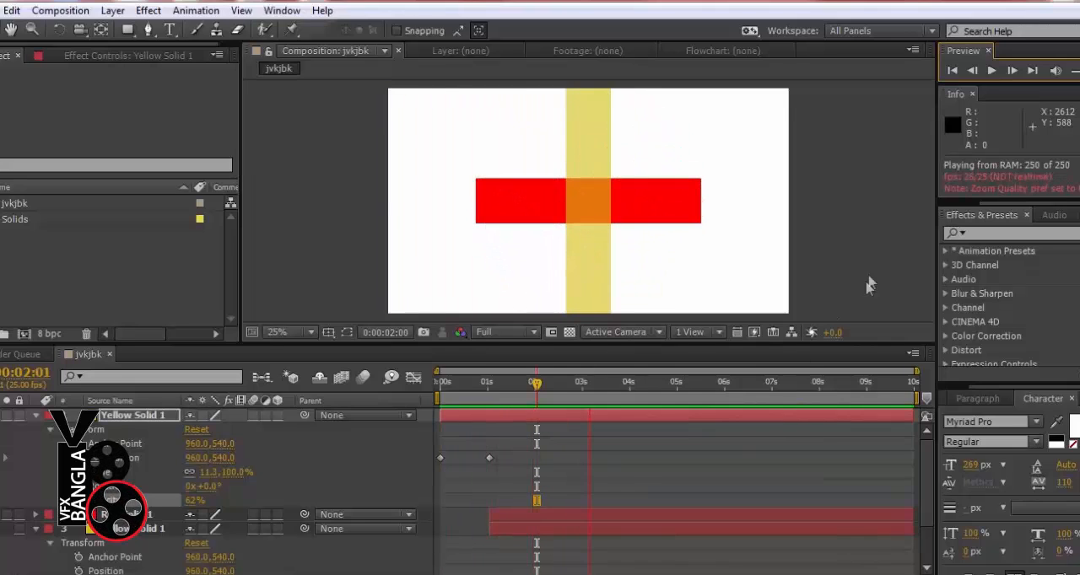
key("space")
Turn on opacity keyframing for the sliding yellow strip at 0:00:02:11 and shift that 62% keyframe to 0:00:01:19
left_click_drag(536, 385, 578, 389)
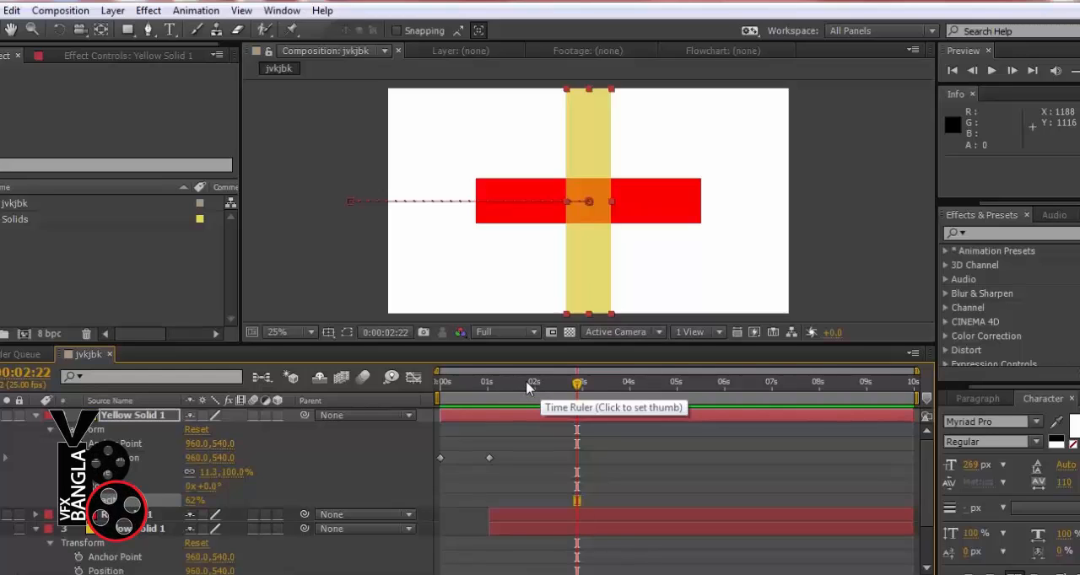
mouse_move(577, 390)
left_mouse_down()
mouse_move(510, 390)
mouse_move(699, 400)
mouse_move(598, 402)
mouse_move(584, 392)
left_mouse_up()
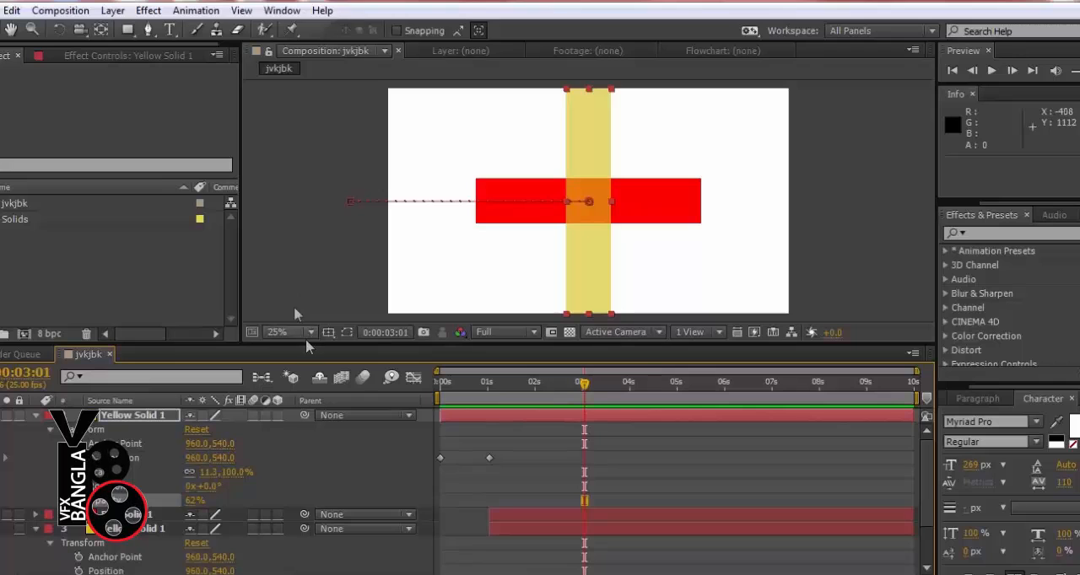
left_click_drag(505, 394, 555, 407)
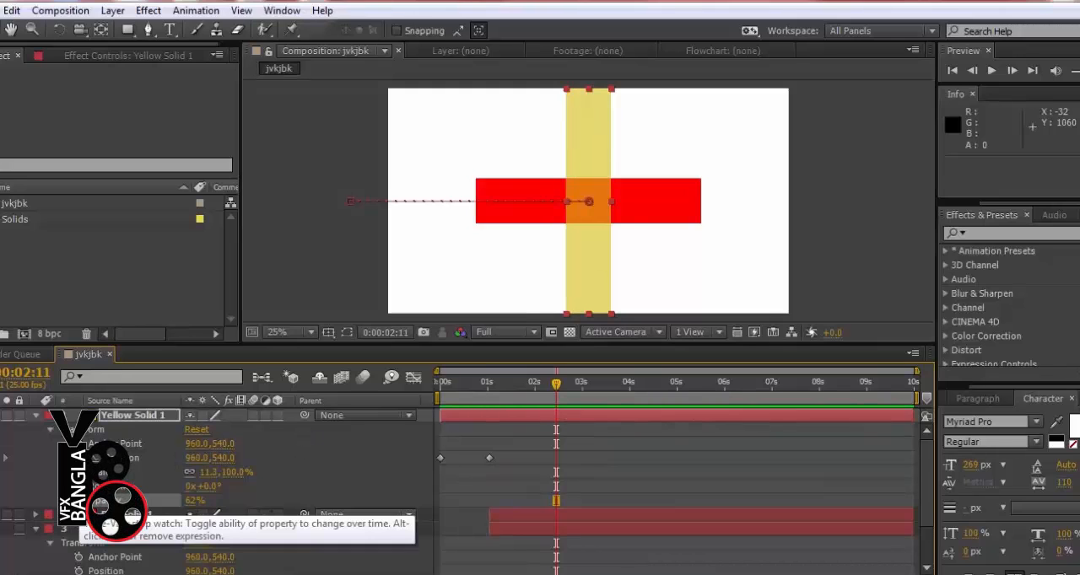
left_click(76, 500)
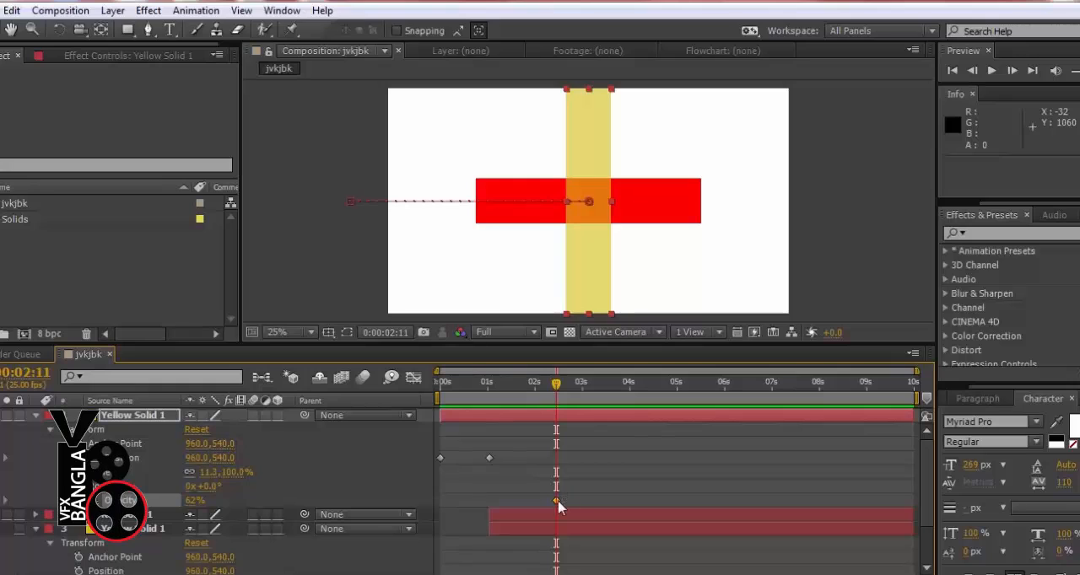
left_click_drag(559, 506, 544, 508)
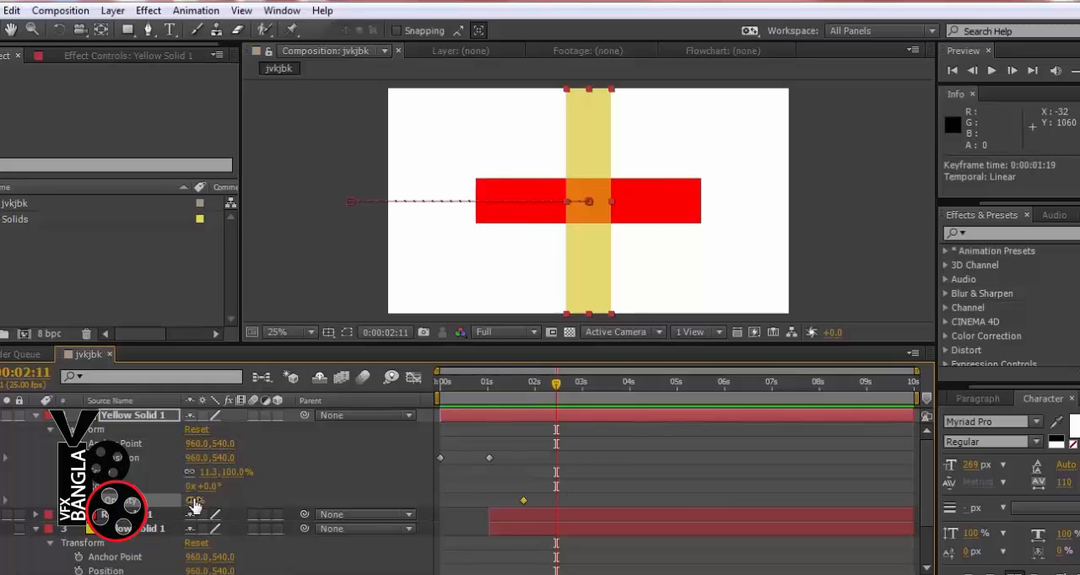
Keyframe the sliding yellow strip's opacity at 100% on 0:00:02:11 and 37% on 0:00:03:06, and preview the fade
left_click_drag(194, 500, 229, 497)
left_click_drag(544, 402, 593, 394)
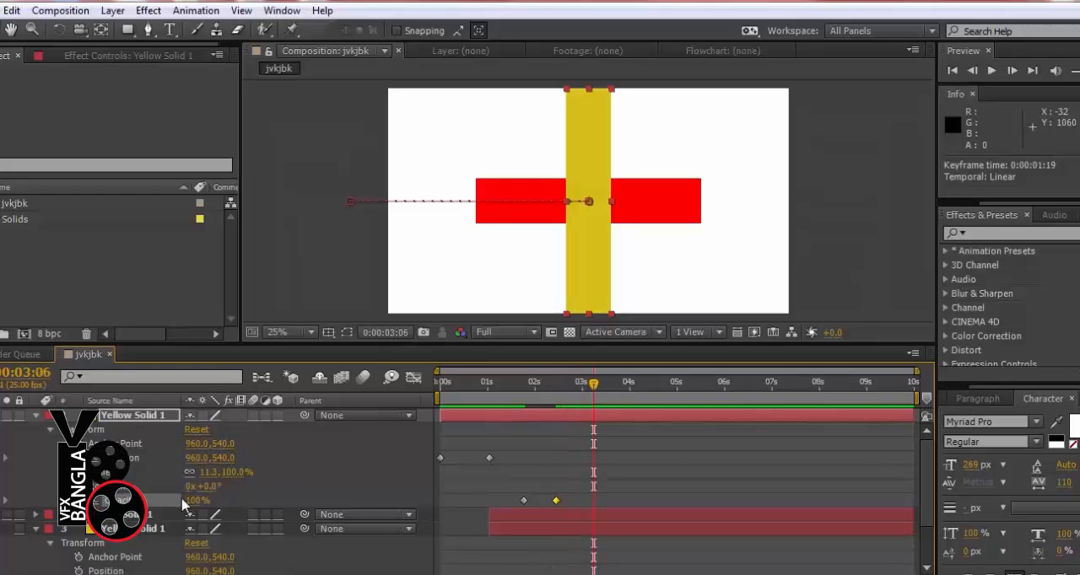
left_click_drag(166, 500, 145, 502)
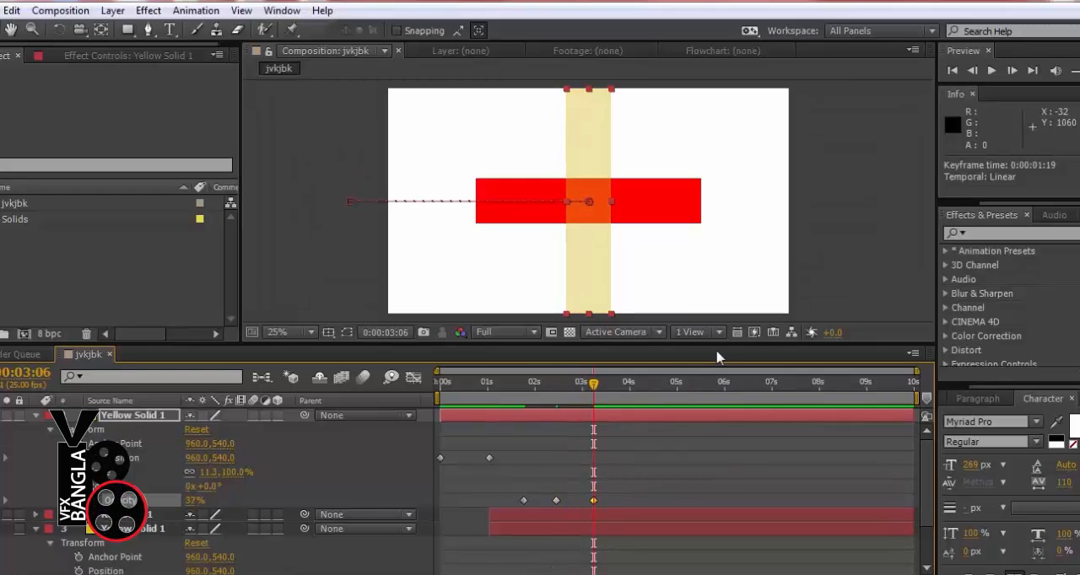
key("KP_0")
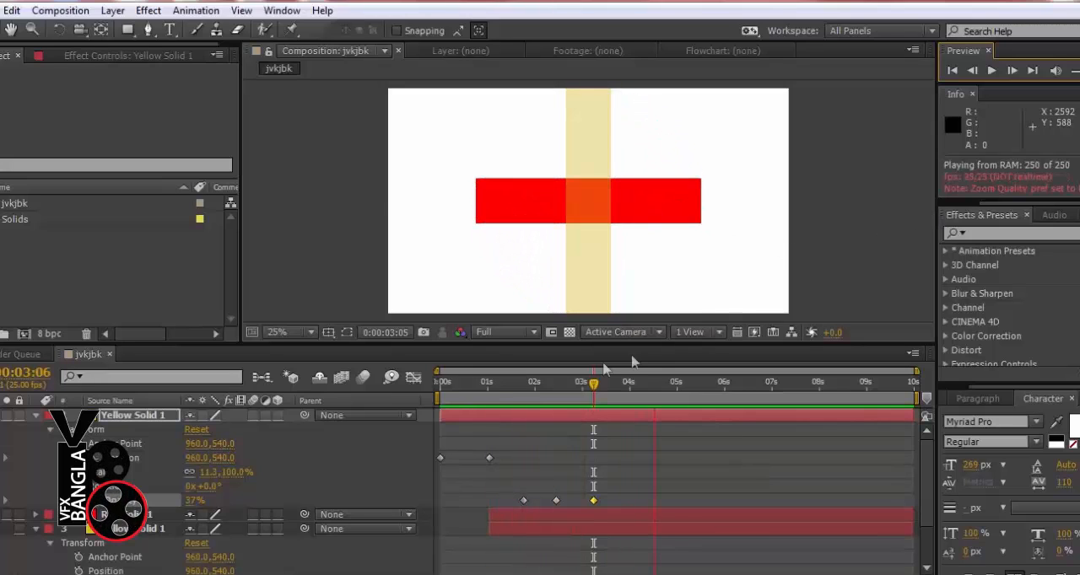
key("space")
Select the red strip and scrub through to 0:00:03:06 to review the rotation and opacity animation
left_click_drag(496, 383, 556, 390)
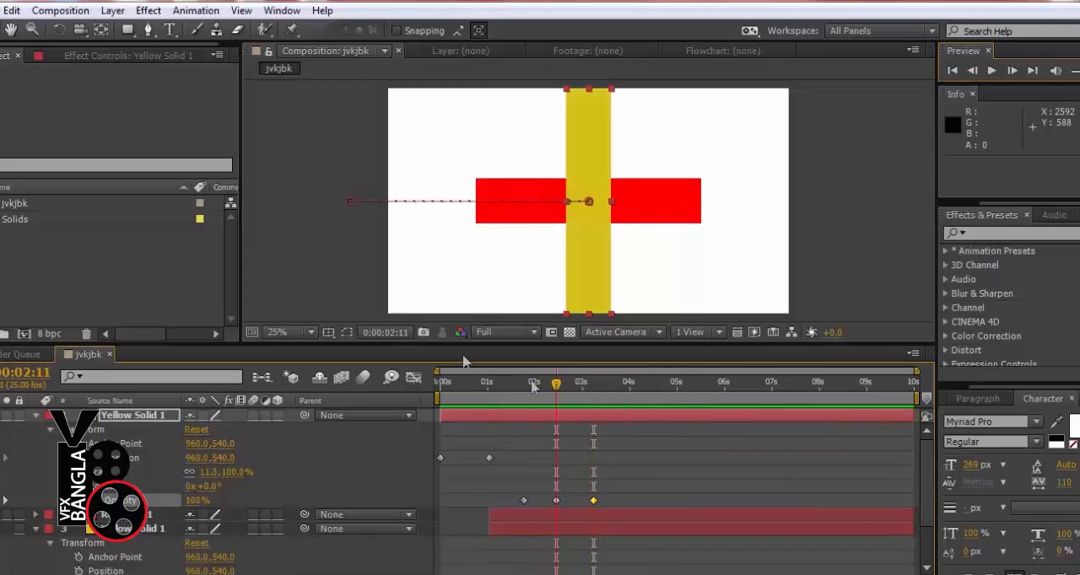
left_click(328, 246)
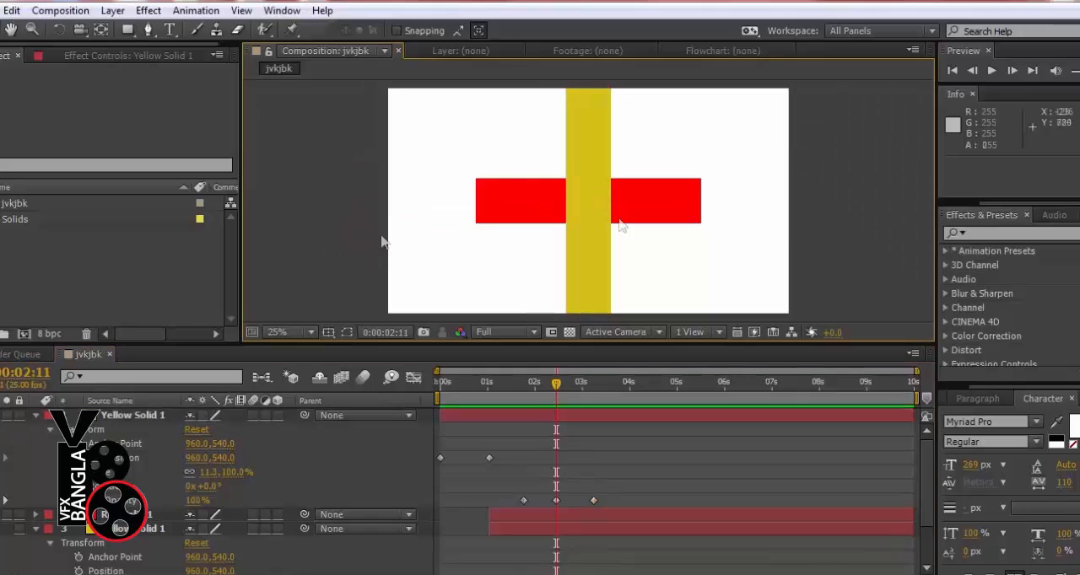
left_click(698, 209)
left_click_drag(508, 372, 548, 374)
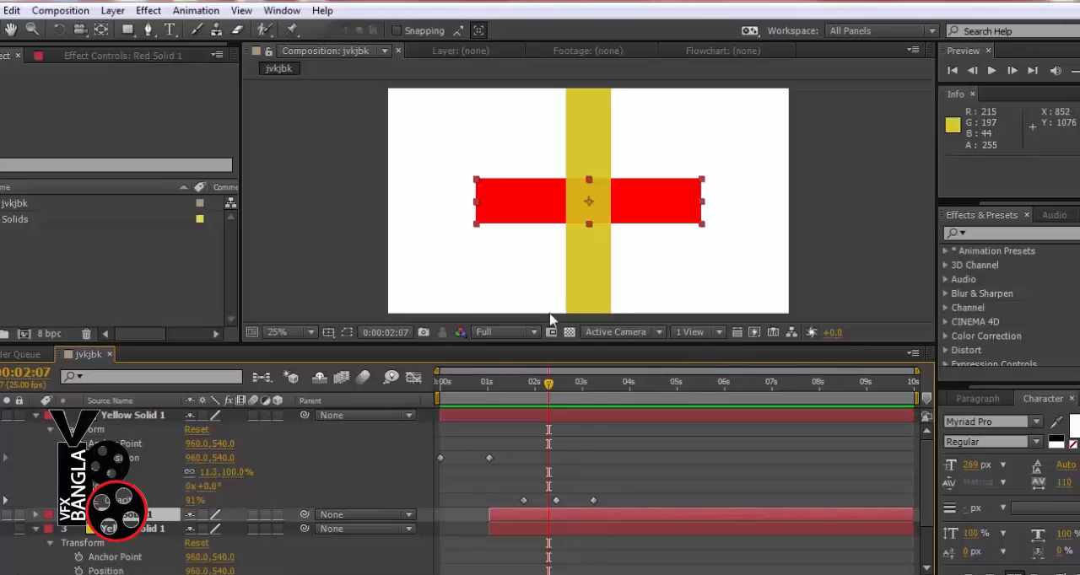
left_click_drag(550, 385, 594, 388)
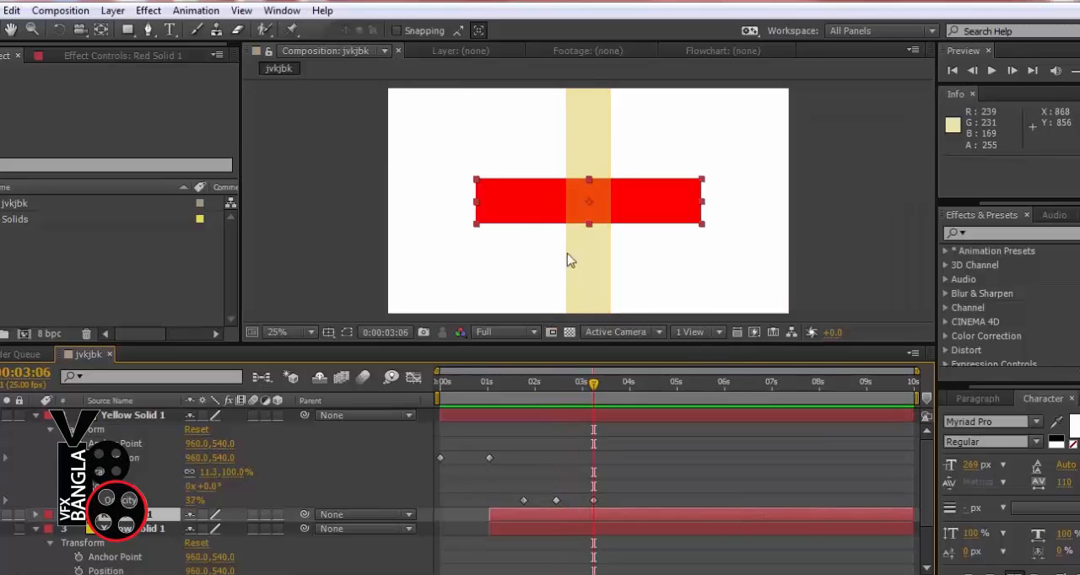
Add the text "GFSHJ" over the red horizontal strip with the Type tool
left_click(169, 30)
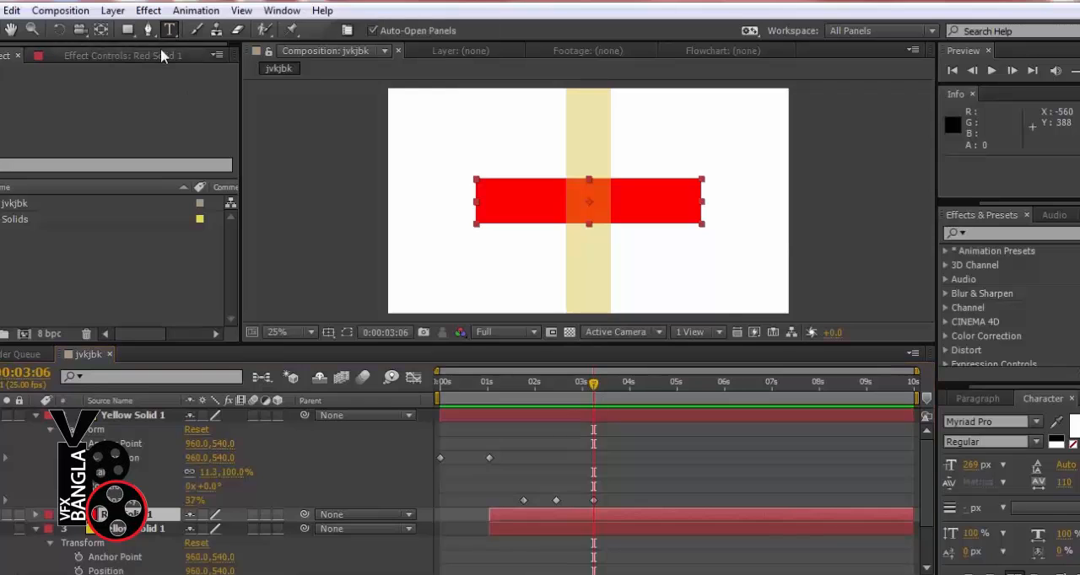
left_click(497, 210)
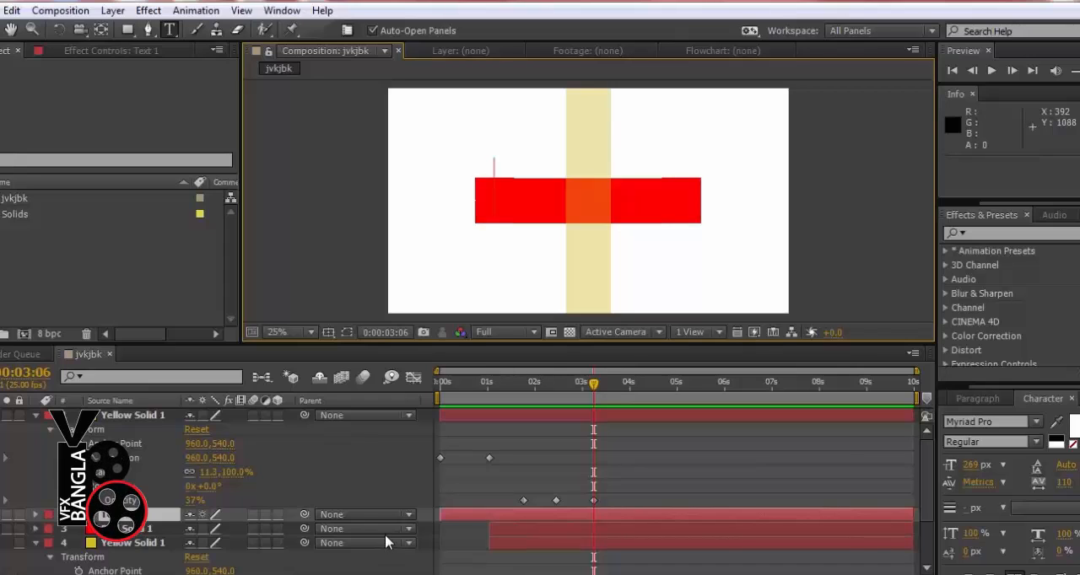
type("GFSH")
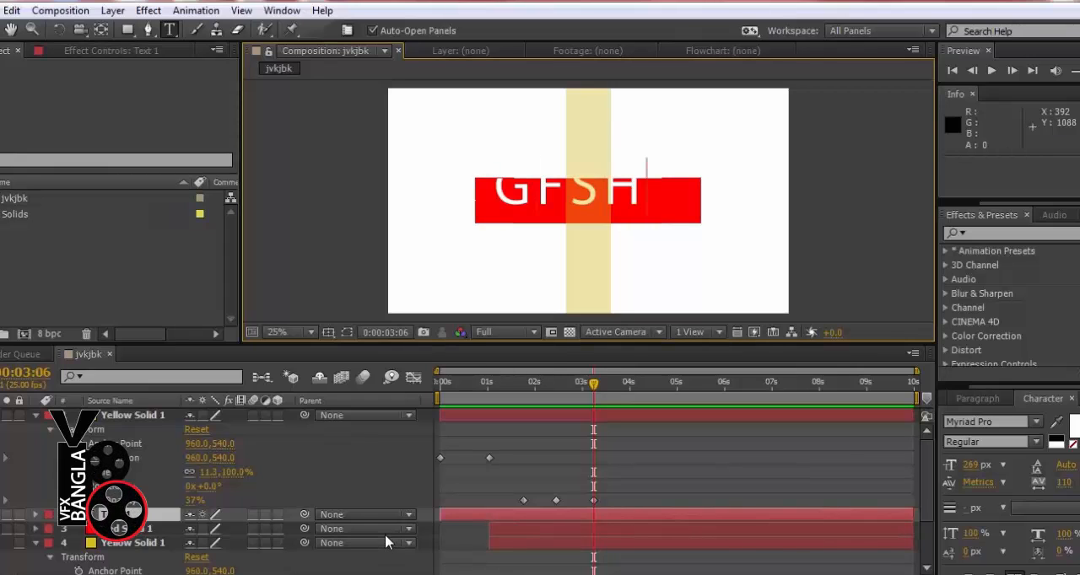
type("J")
left_click(11, 30)
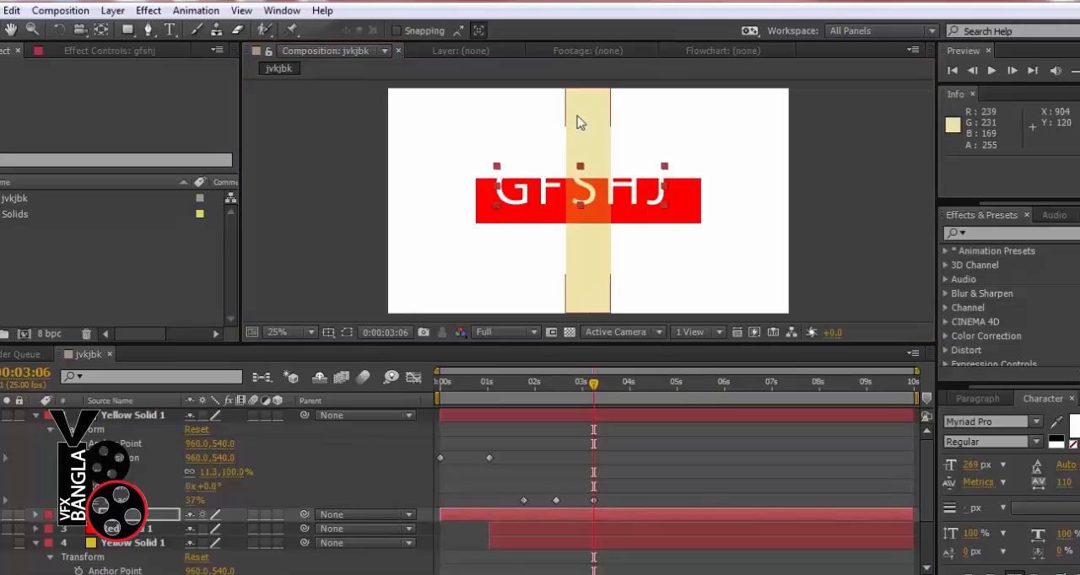
Centre the GFSHJ text on the red strip at 520, 636 and shift its trimmed layer to start at 0:00:03:06
left_click_drag(586, 201, 589, 206)
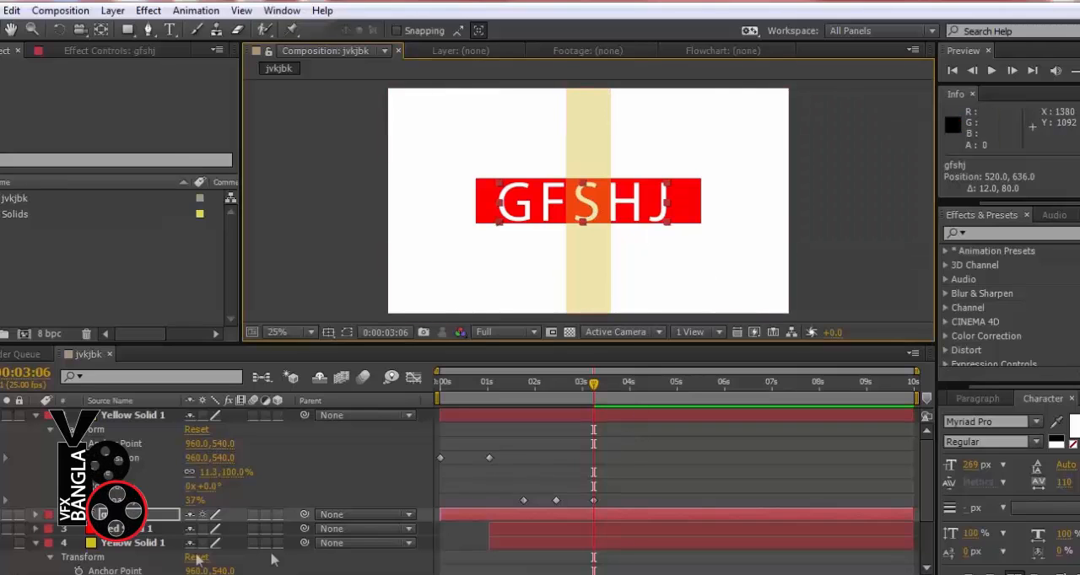
left_click_drag(440, 514, 493, 510)
left_click_drag(498, 516, 555, 503)
left_click_drag(451, 392, 563, 387)
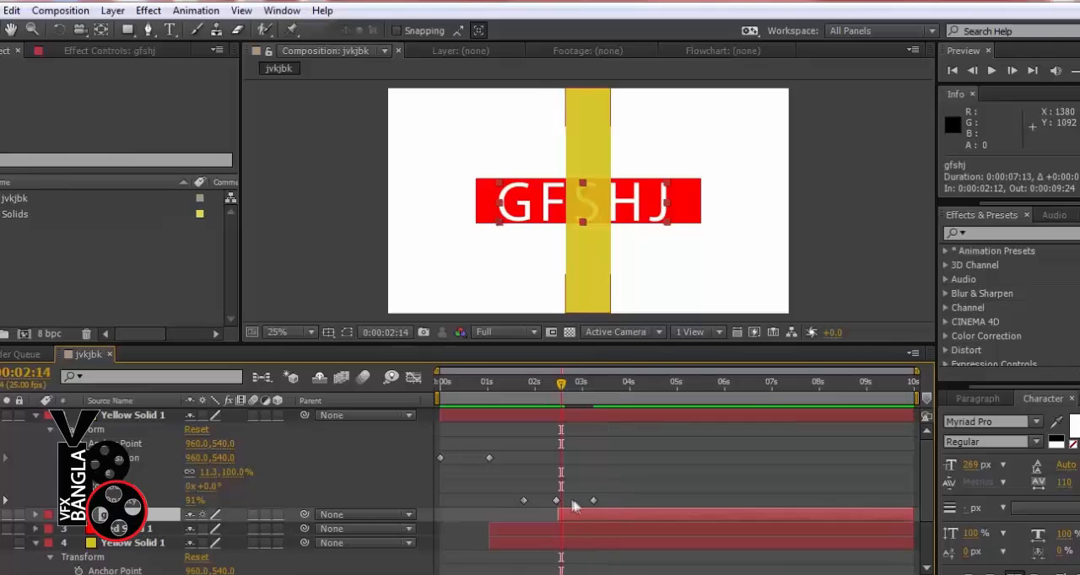
left_click_drag(579, 517, 611, 517)
left_click_drag(562, 386, 596, 387)
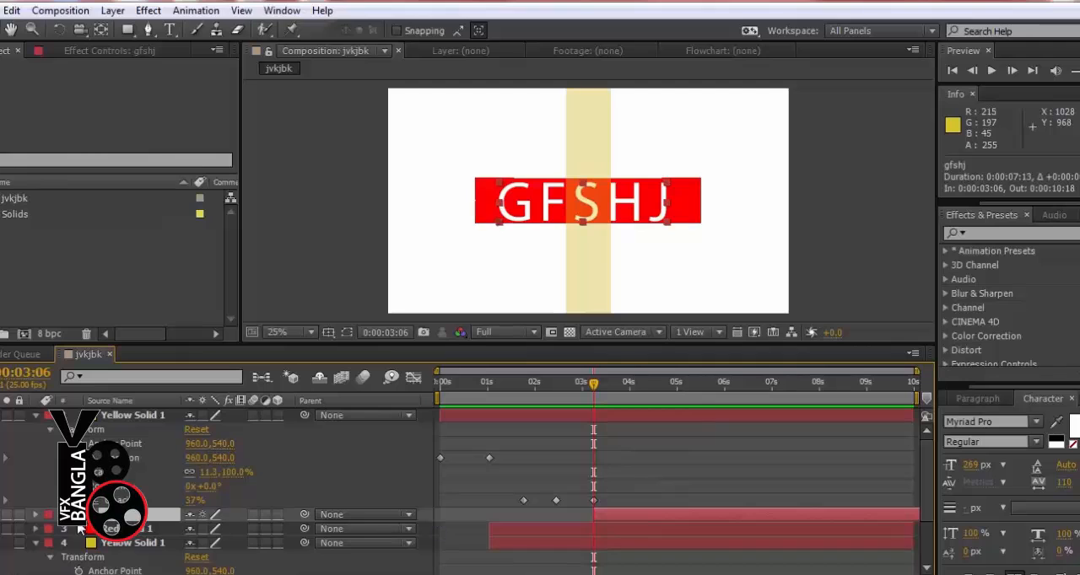
Keyframe the text's opacity from 0% at 0:00:03:06 to 100% just before 0:00:04:00, and preview the fade-in
left_click(36, 514)
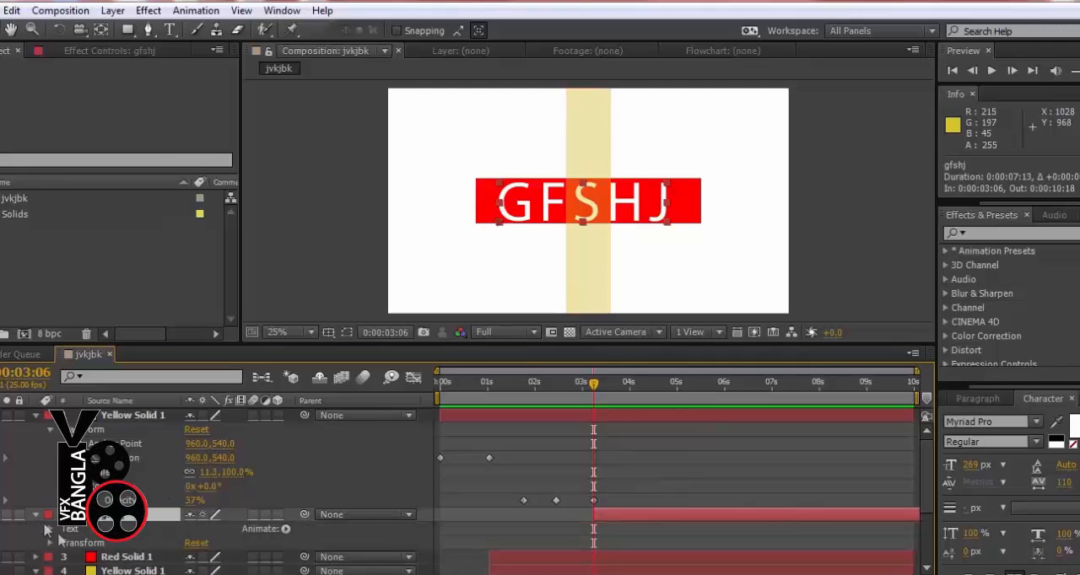
left_click(49, 544)
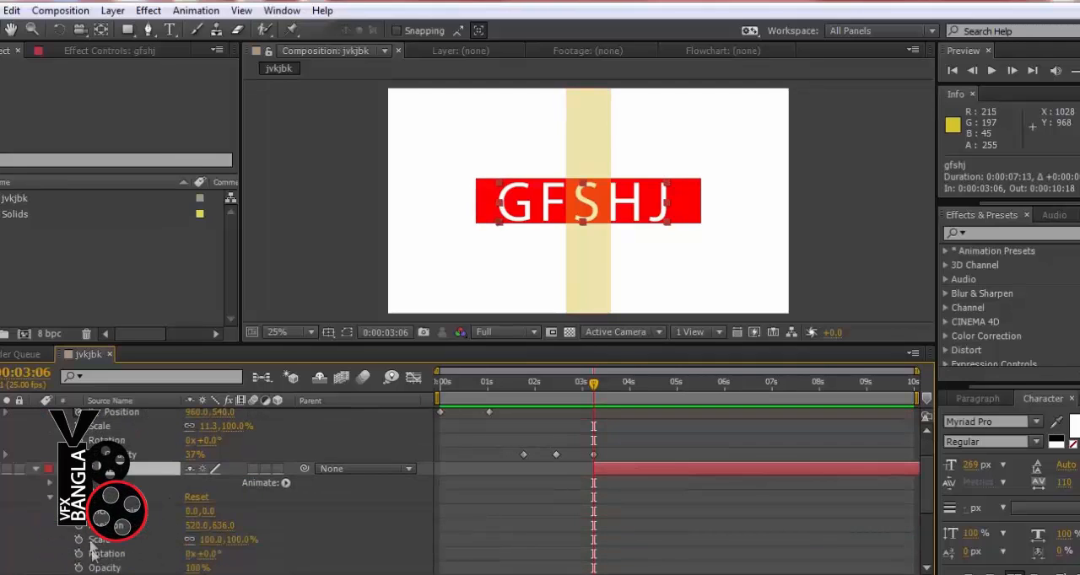
left_click(79, 567)
left_click_drag(593, 567, 627, 568)
left_click_drag(194, 568, 111, 568)
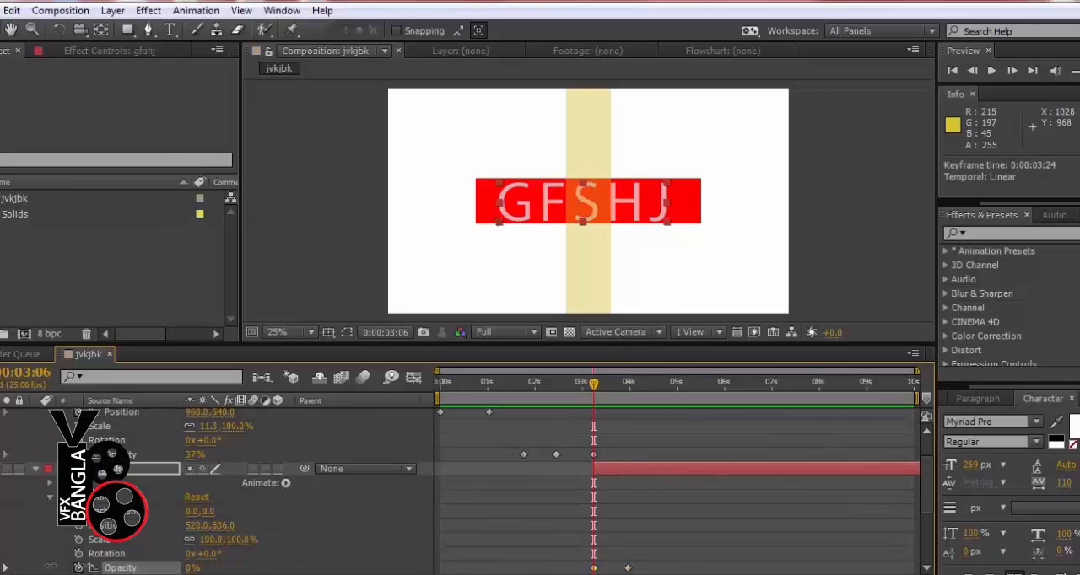
mouse_move(622, 568)
left_mouse_down()
mouse_move(604, 568)
mouse_move(624, 571)
left_mouse_up()
key("KP_0")
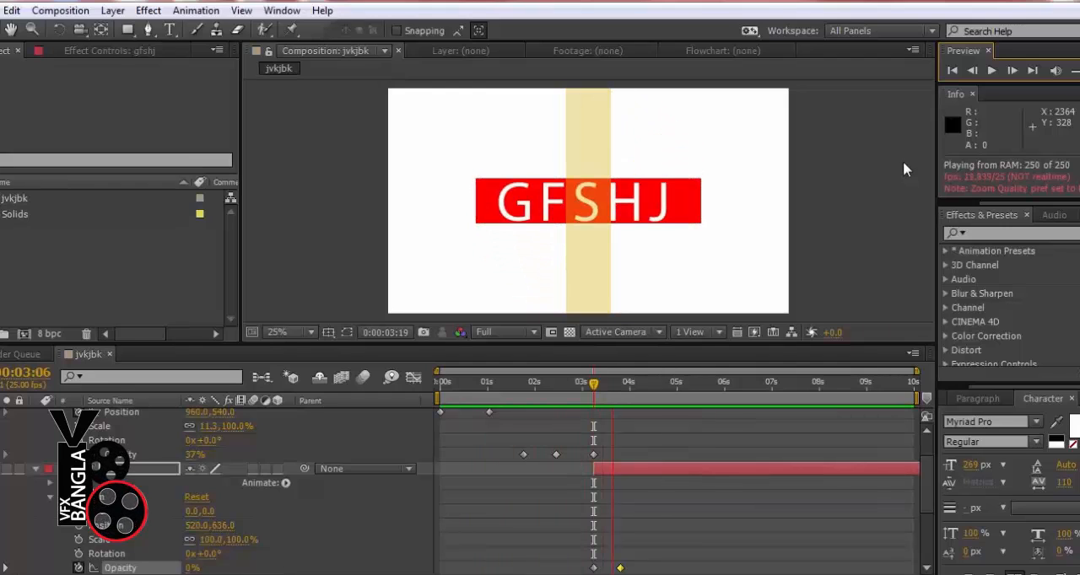
key("space")
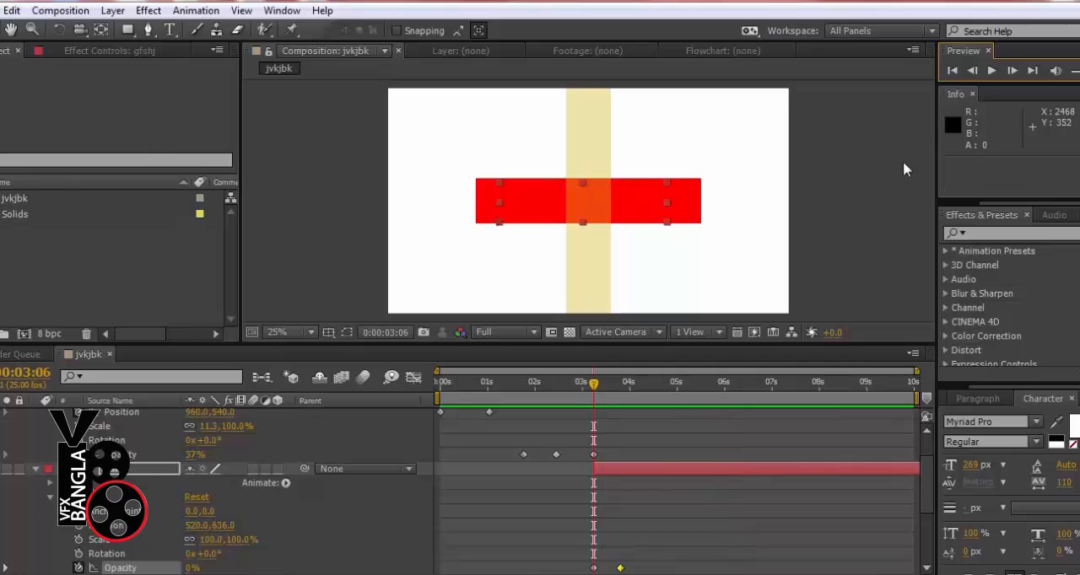
left_click(601, 384)
left_click_drag(607, 386, 632, 387)
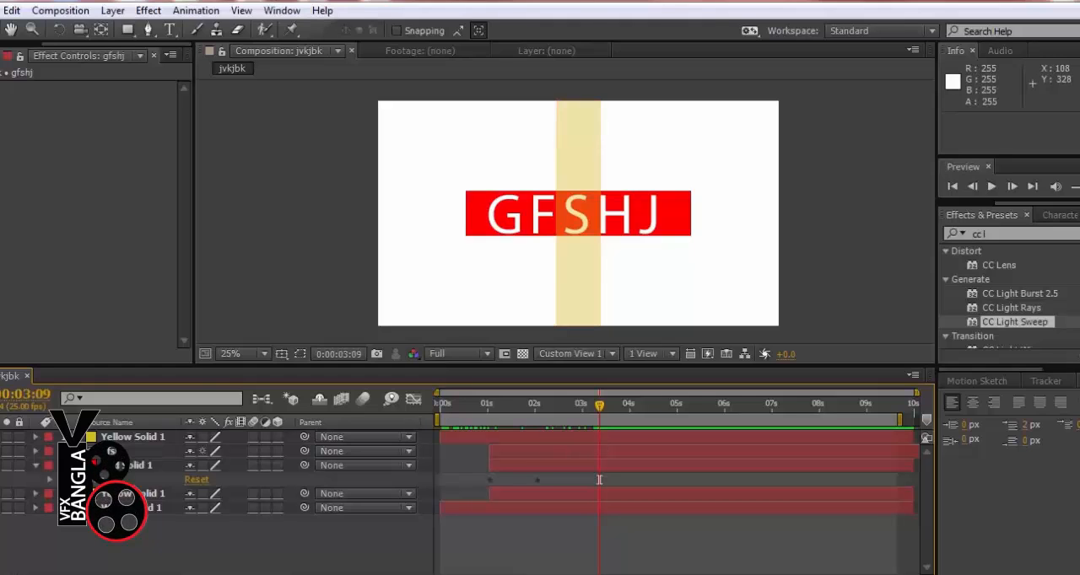
Apply the CC Light Sweep effect to the GFSHJ text layer
left_click(152, 12)
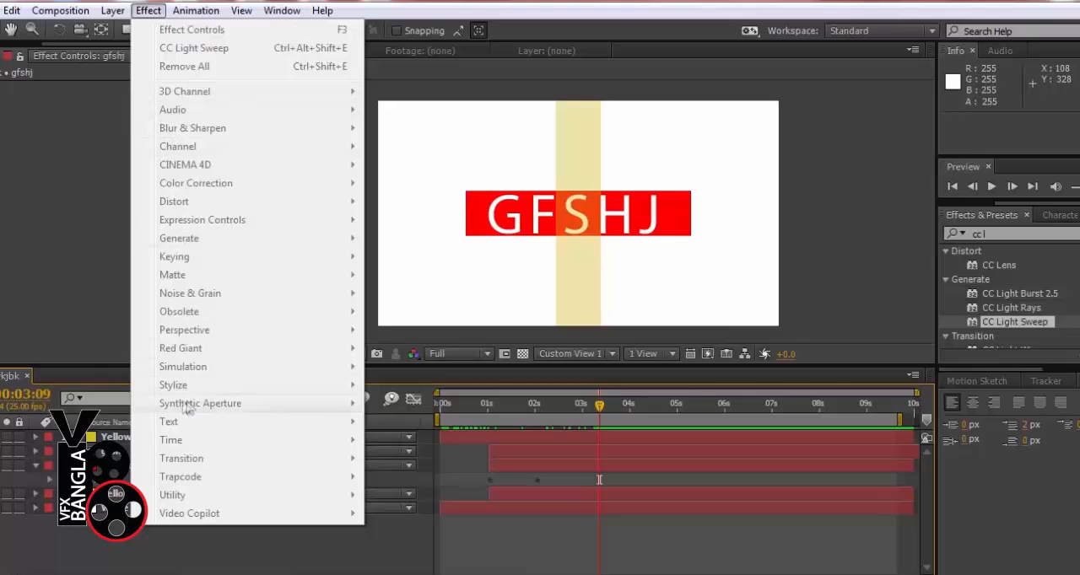
left_click(151, 547)
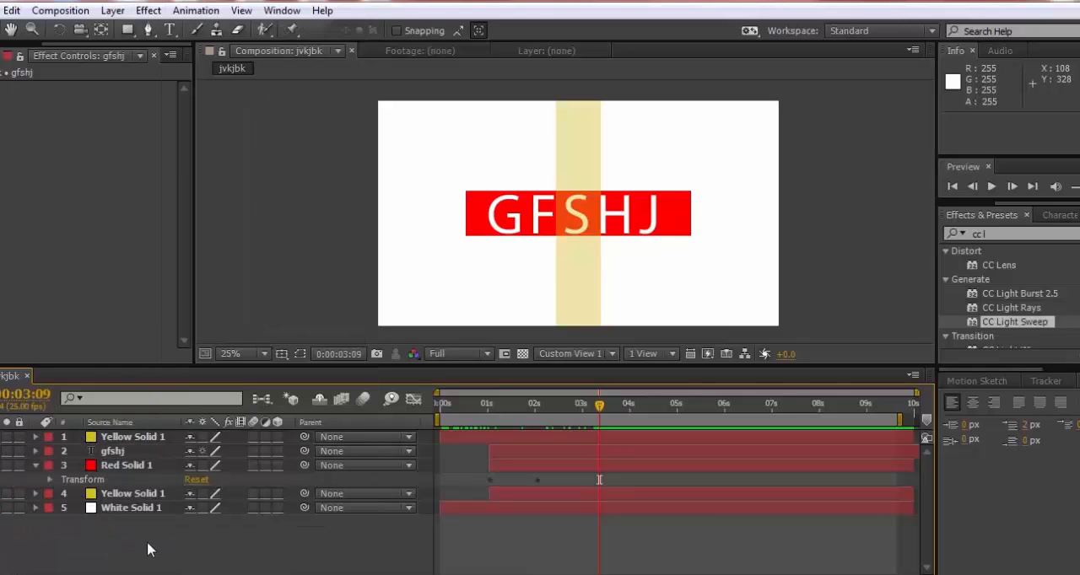
left_click(129, 454)
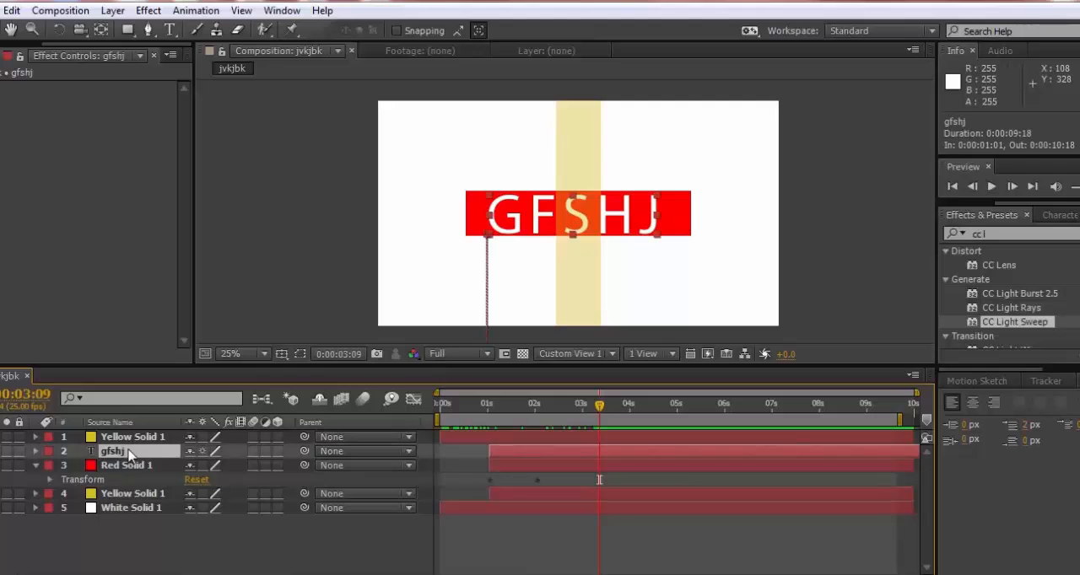
left_click(148, 10)
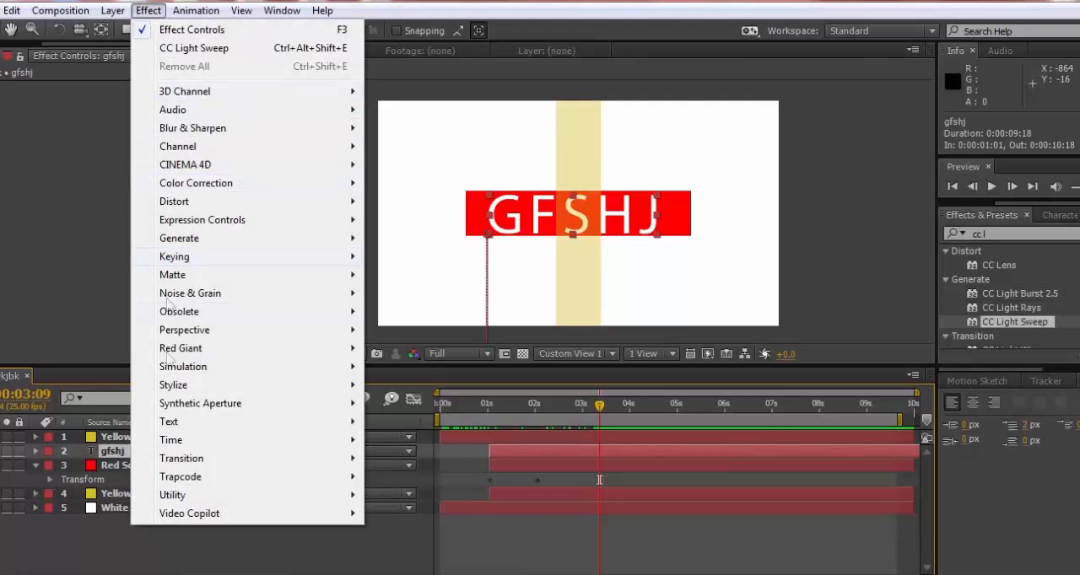
mouse_move(177, 425)
left_click(50, 165)
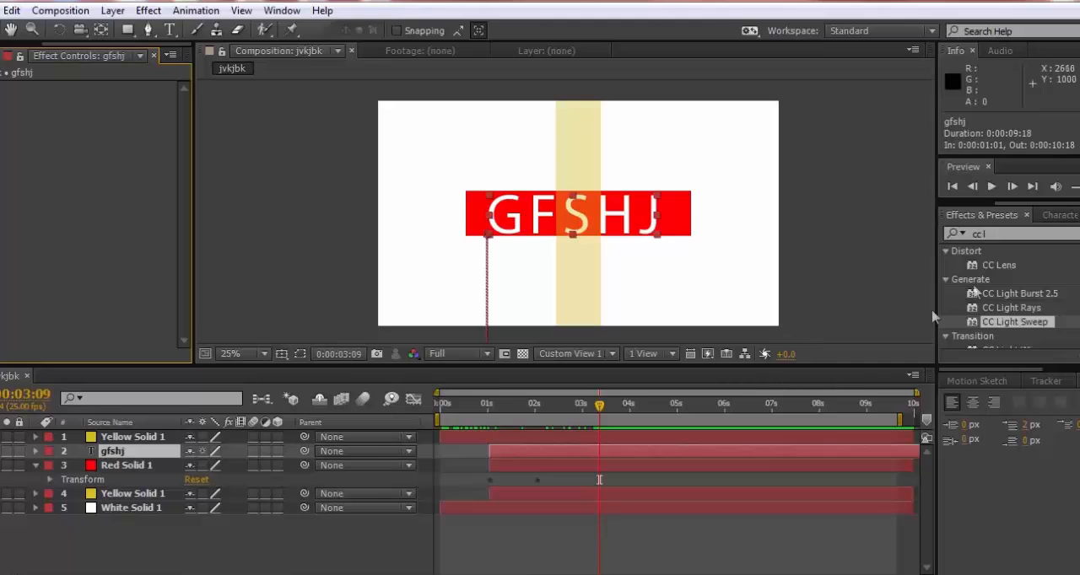
left_click(1058, 216)
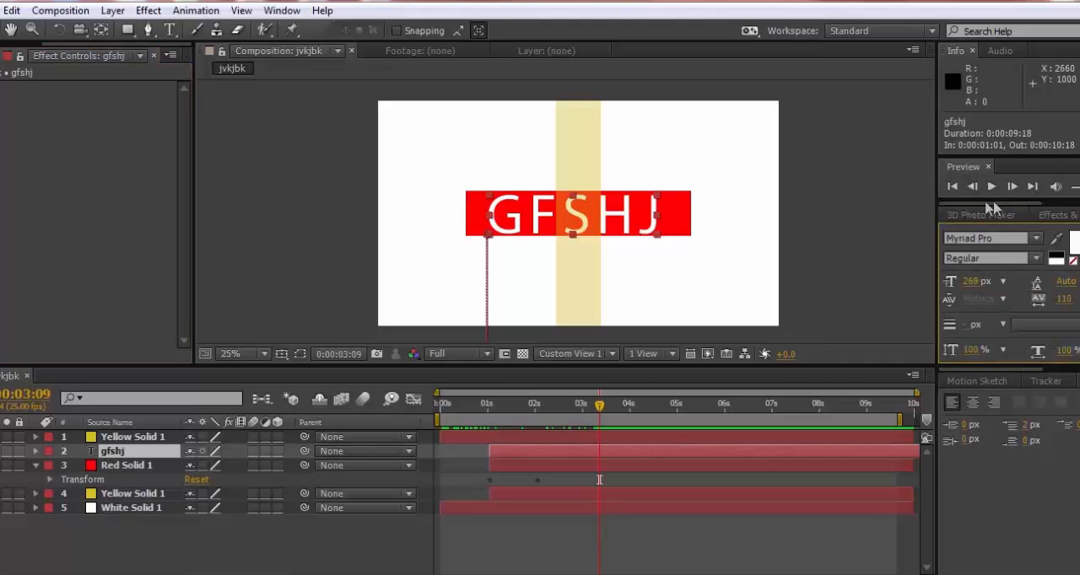
left_click(964, 218)
left_click(1052, 216)
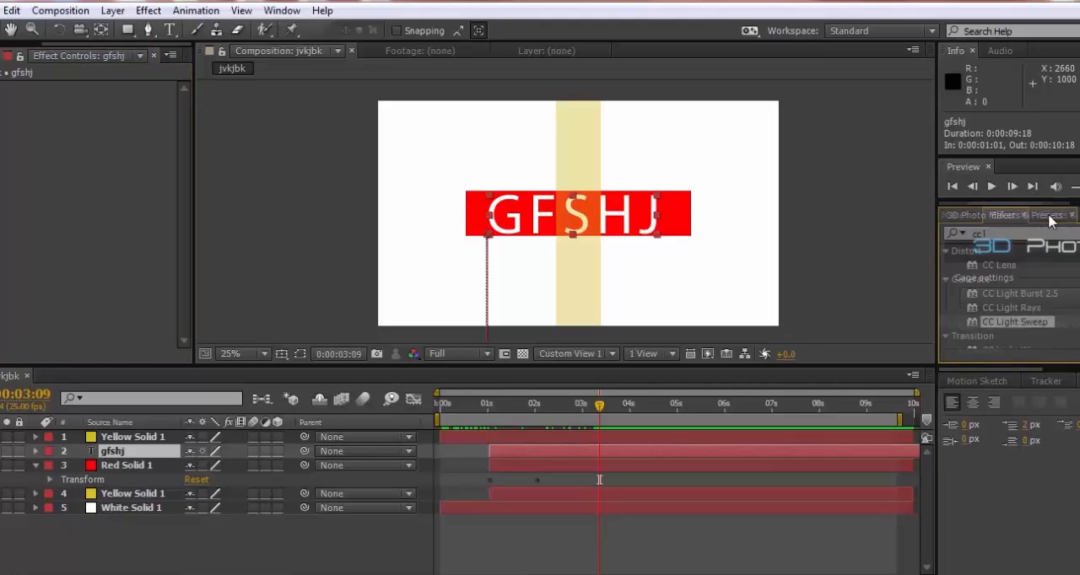
left_click(992, 232)
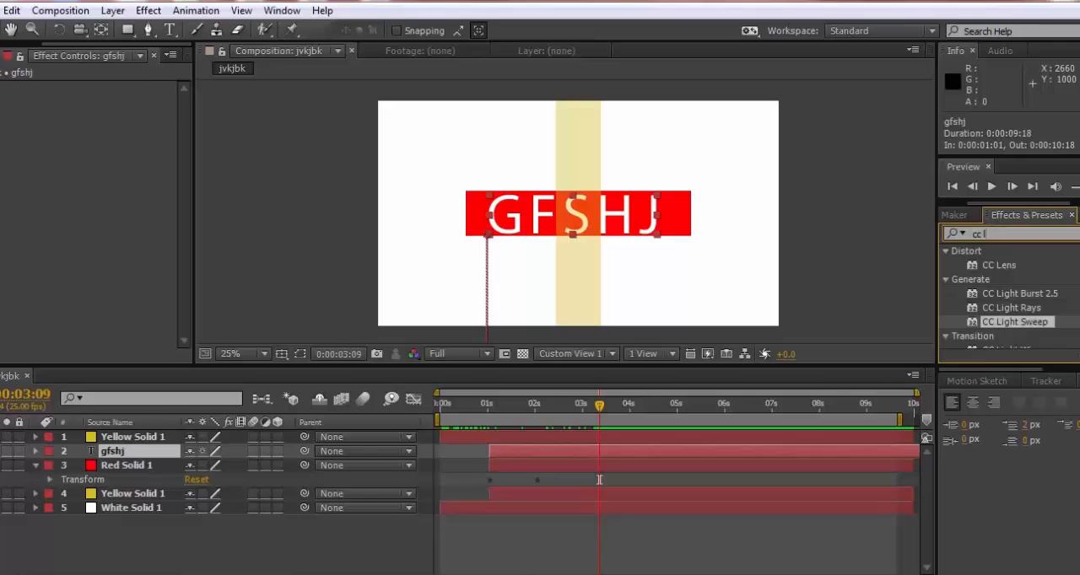
scroll(995, 319, "down", 1)
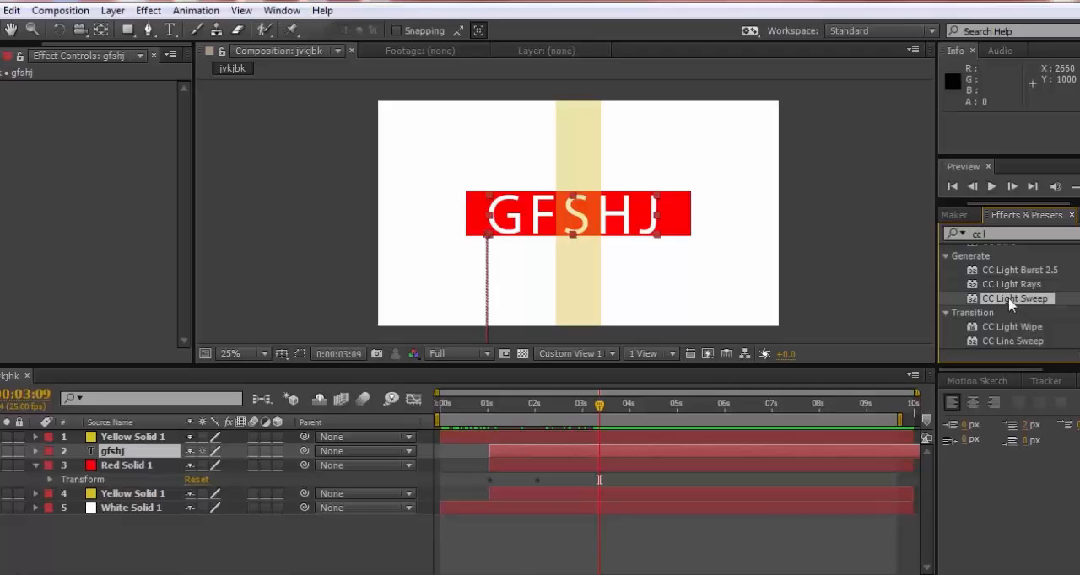
double_click(1012, 300)
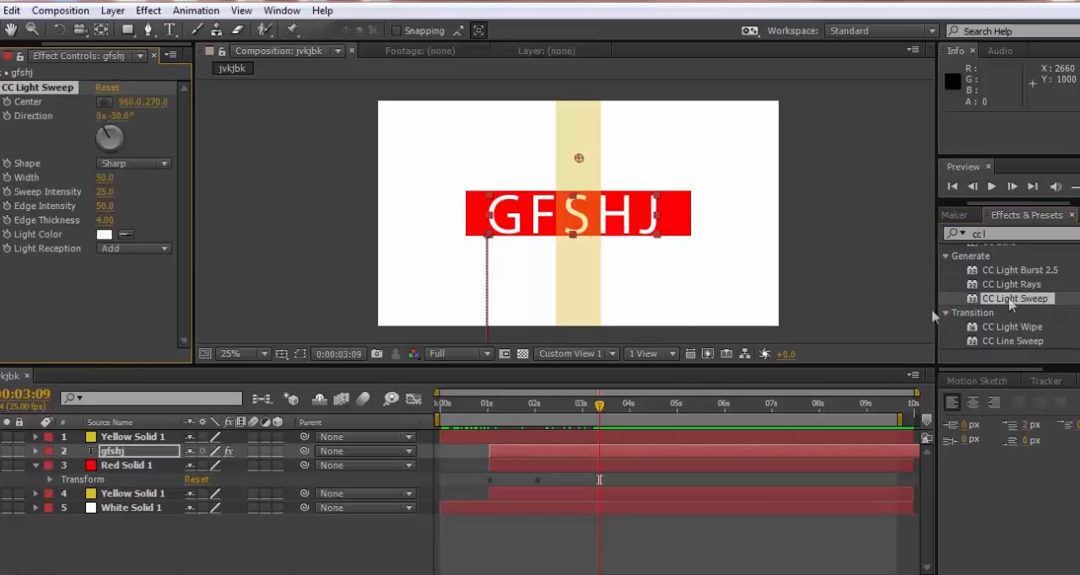
Shift the hue of the light sweep's Light Color to cyan
left_click(104, 235)
left_click_drag(845, 88, 948, 50)
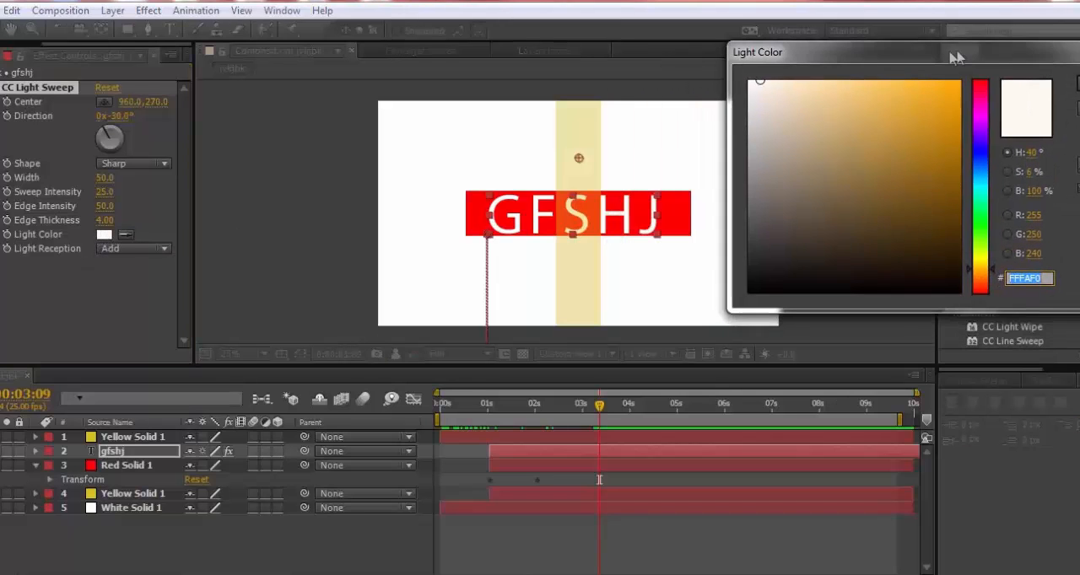
left_click(977, 188)
left_click(1072, 89)
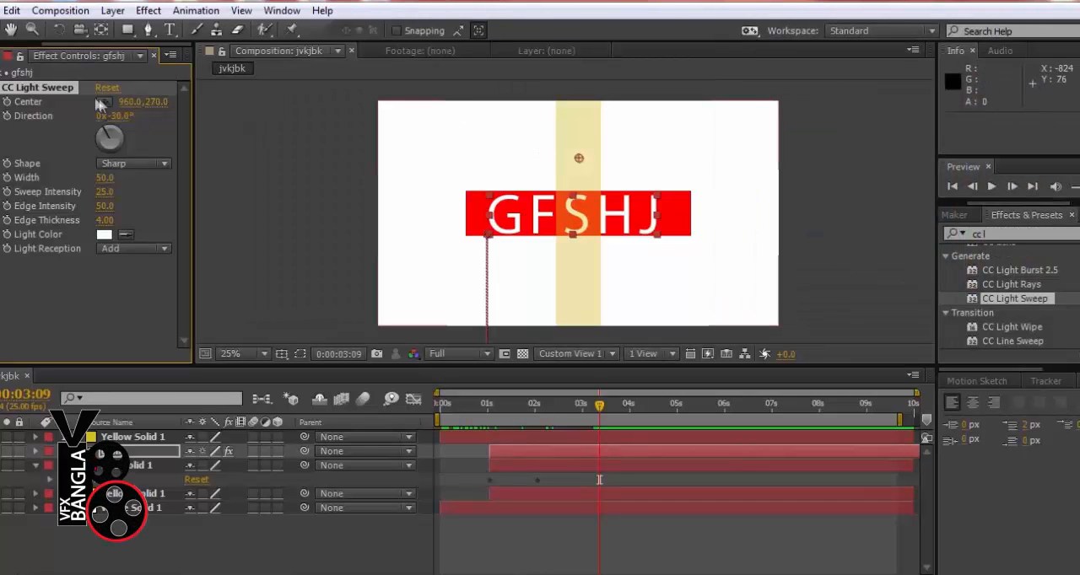
Keyframe the light sweep's Center from 256, 298 at 0:00:03:09 to 2156, 338 at 0:00:04:01 so it crosses the text
left_click_drag(579, 157, 432, 164)
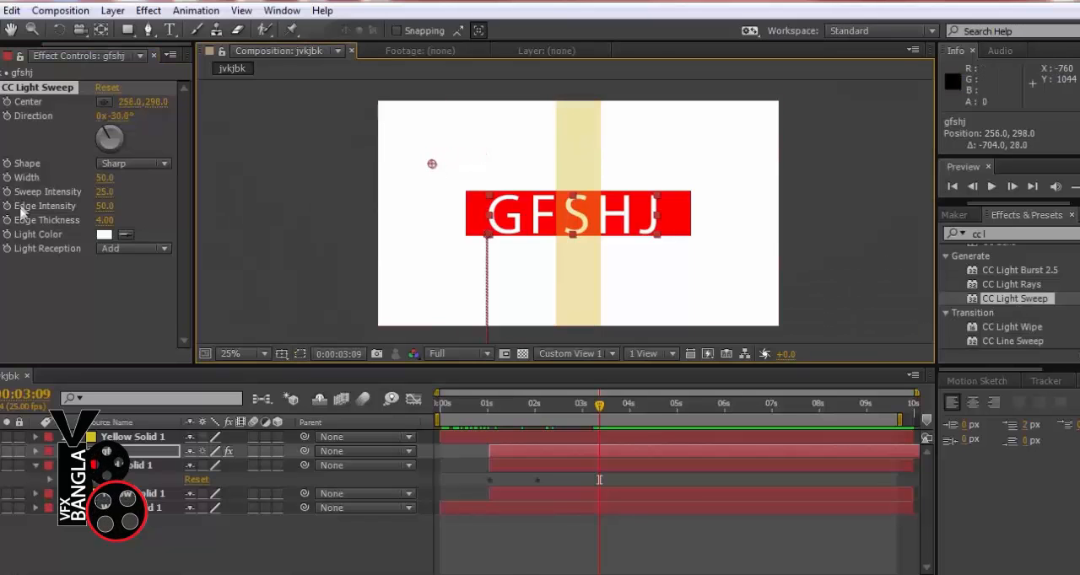
left_click(631, 405)
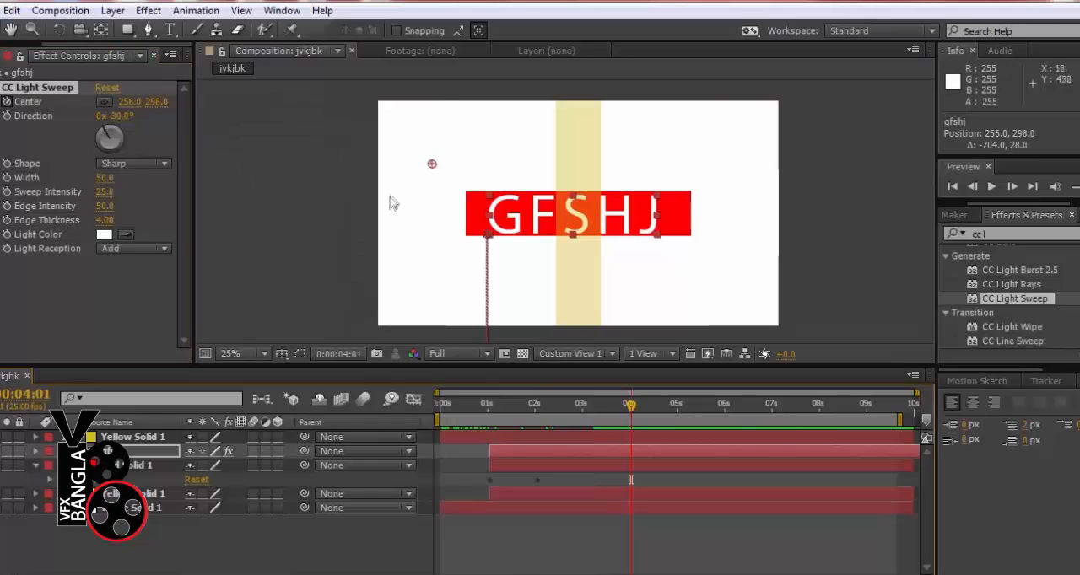
left_click_drag(431, 164, 827, 171)
key("comma")
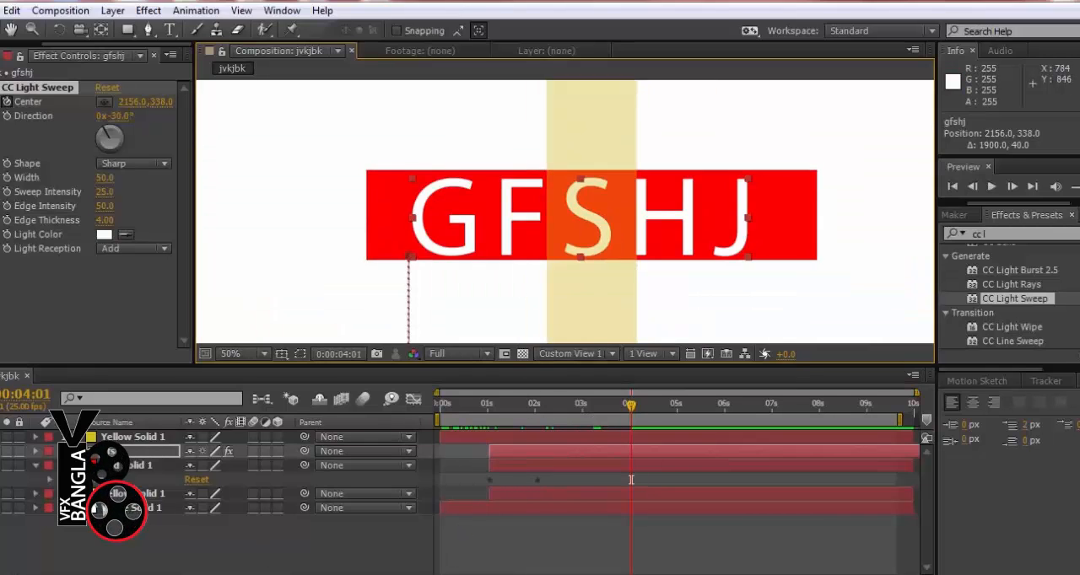
Reveal the light sweep's Center keyframes on the text layer and scrub between them to check the sweep
left_click(36, 453)
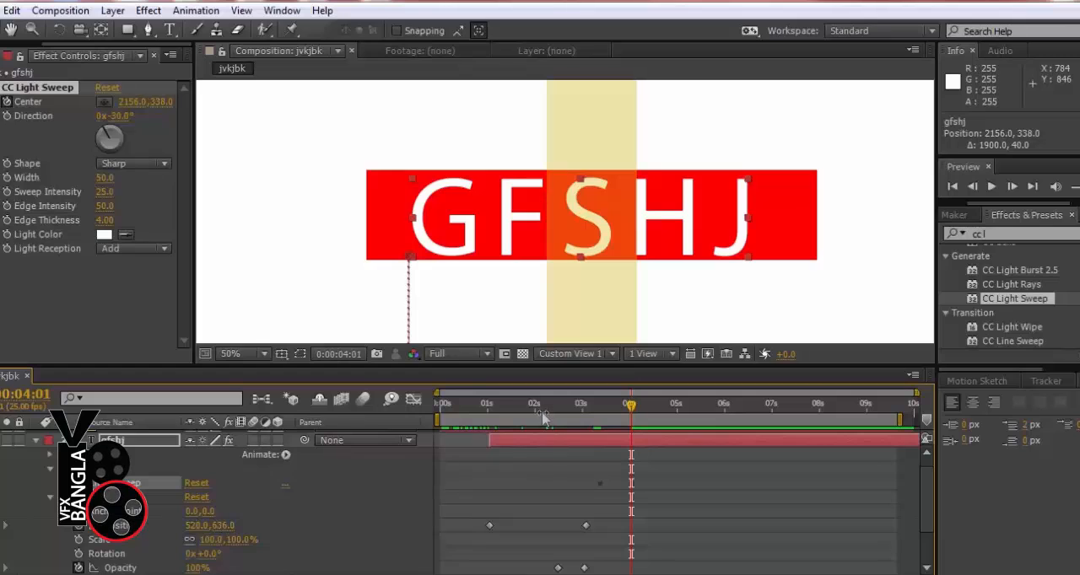
scroll(545, 469, "down", 2)
left_click_drag(541, 407, 629, 414)
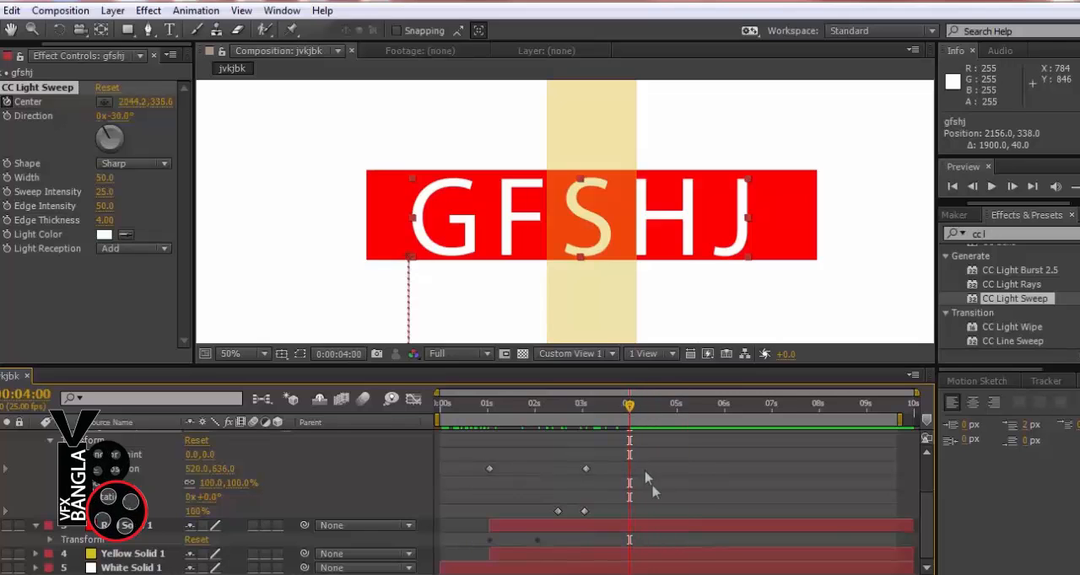
scroll(653, 489, "up", 2)
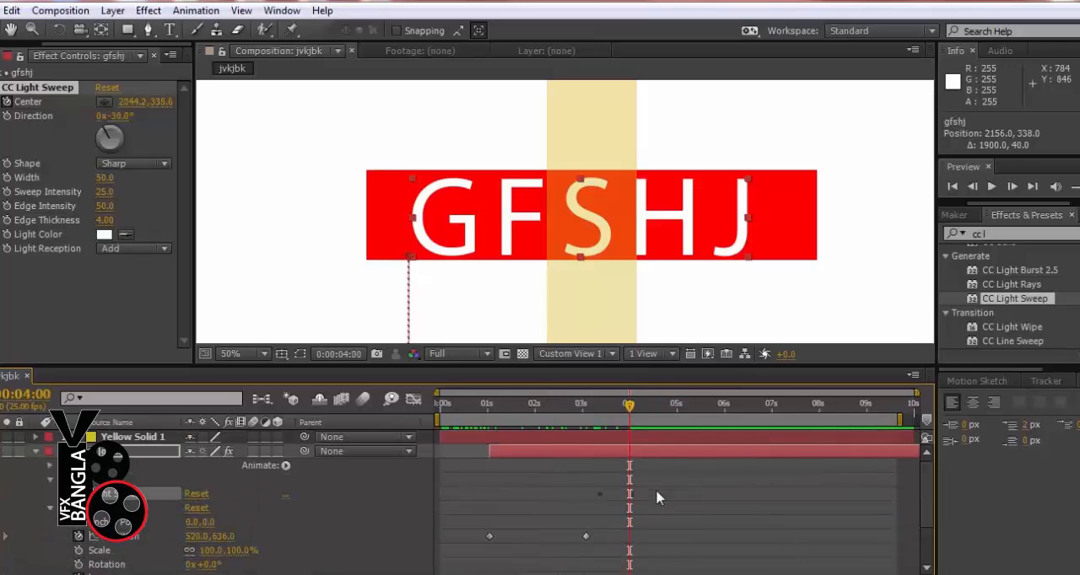
left_click(49, 481)
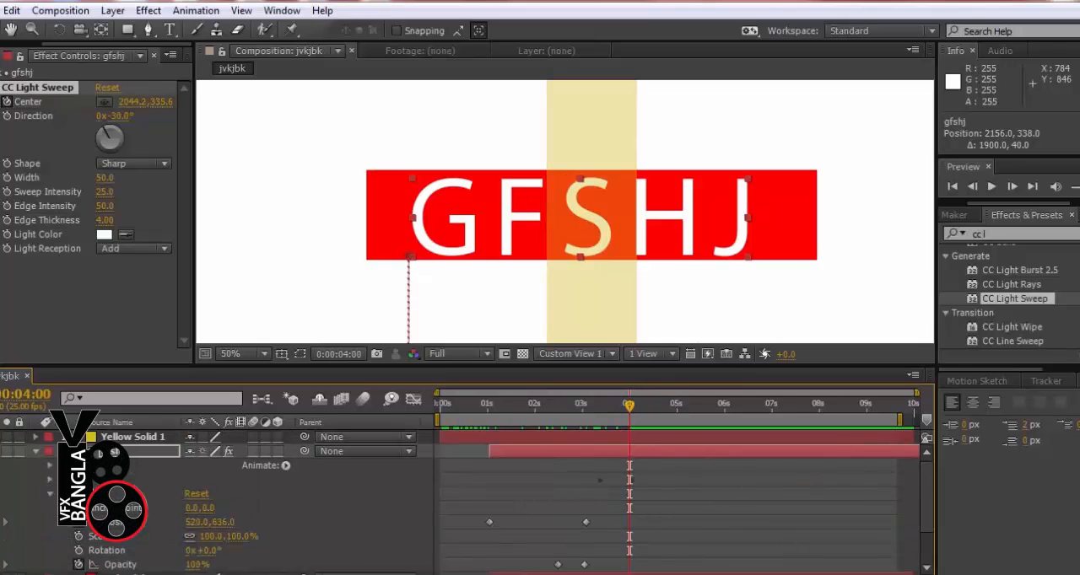
left_click(50, 484)
left_click(64, 495)
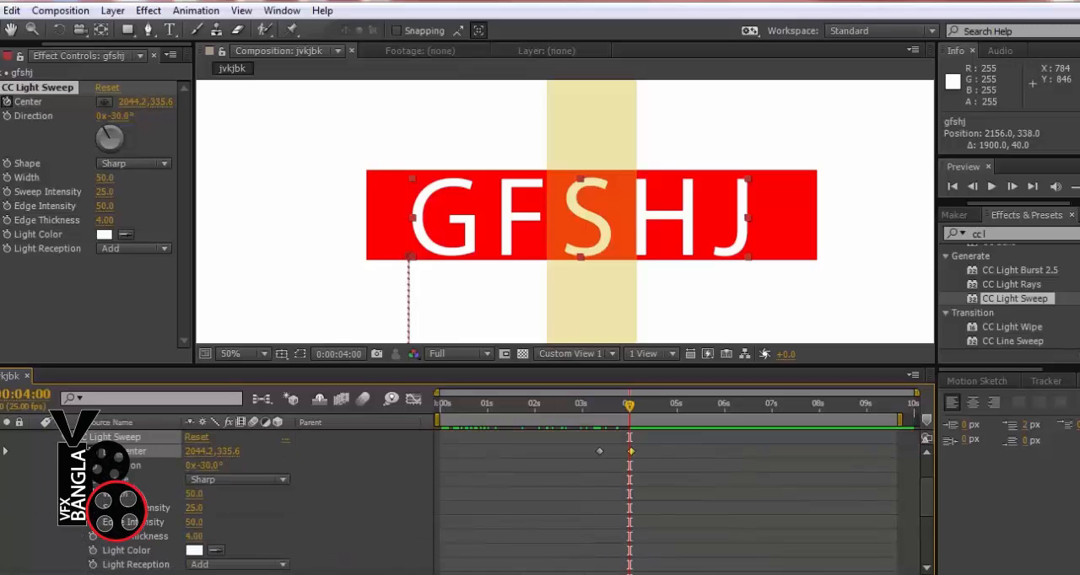
scroll(631, 496, "up", 2)
left_click_drag(627, 419, 595, 415)
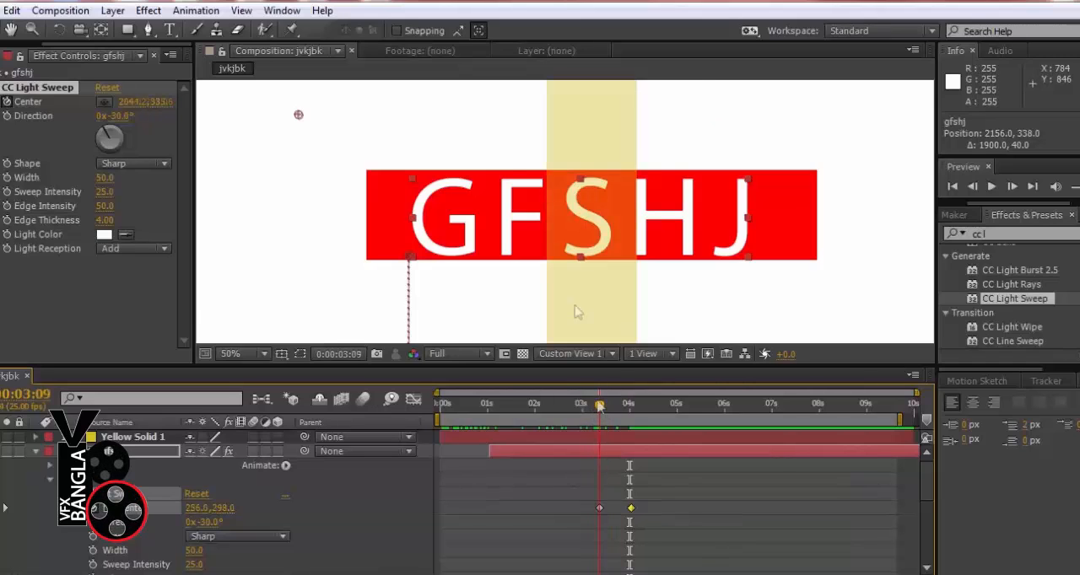
Set the light sweep's Width to 150, Sweep Intensity to 186 and Edge Intensity to 85
key("period")
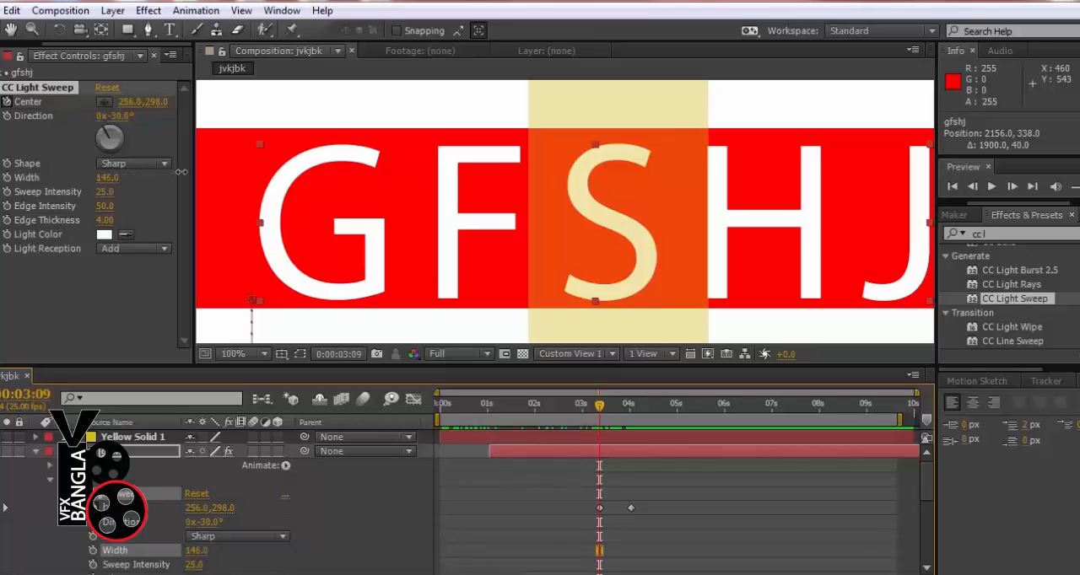
left_click_drag(181, 172, 185, 172)
left_click_drag(593, 407, 613, 409)
key("comma")
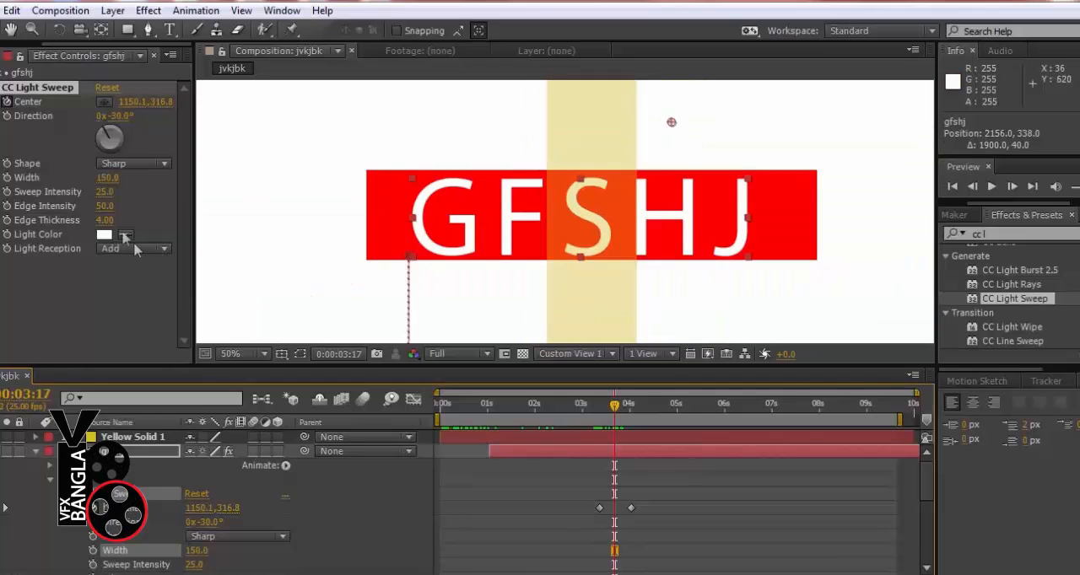
left_click_drag(105, 191, 224, 183)
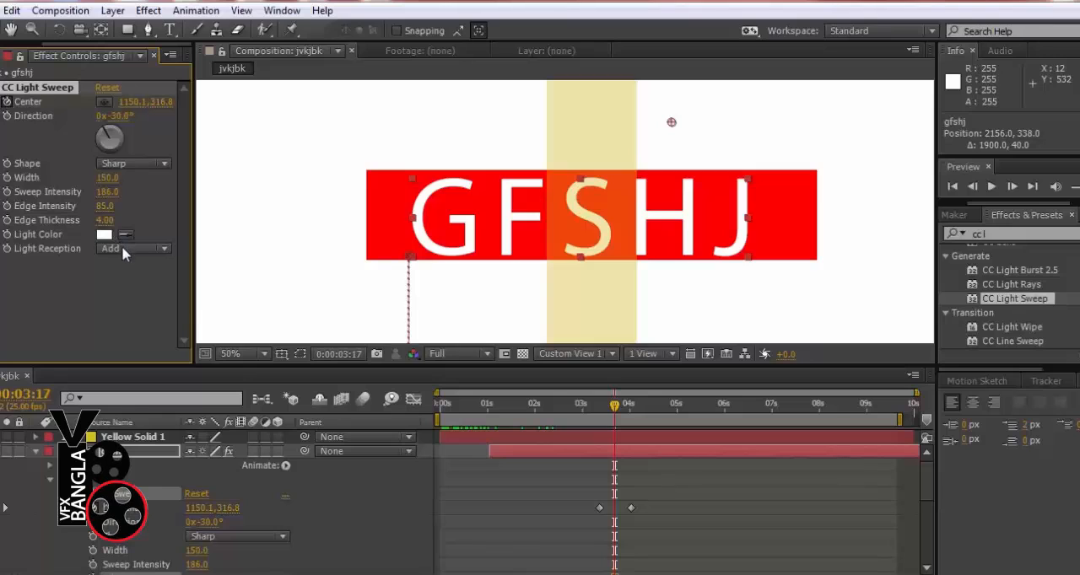
Set the light sweep's Light Reception to Composite and scrub to 0:00:03:17 to check it
left_click(123, 249)
left_click(152, 285)
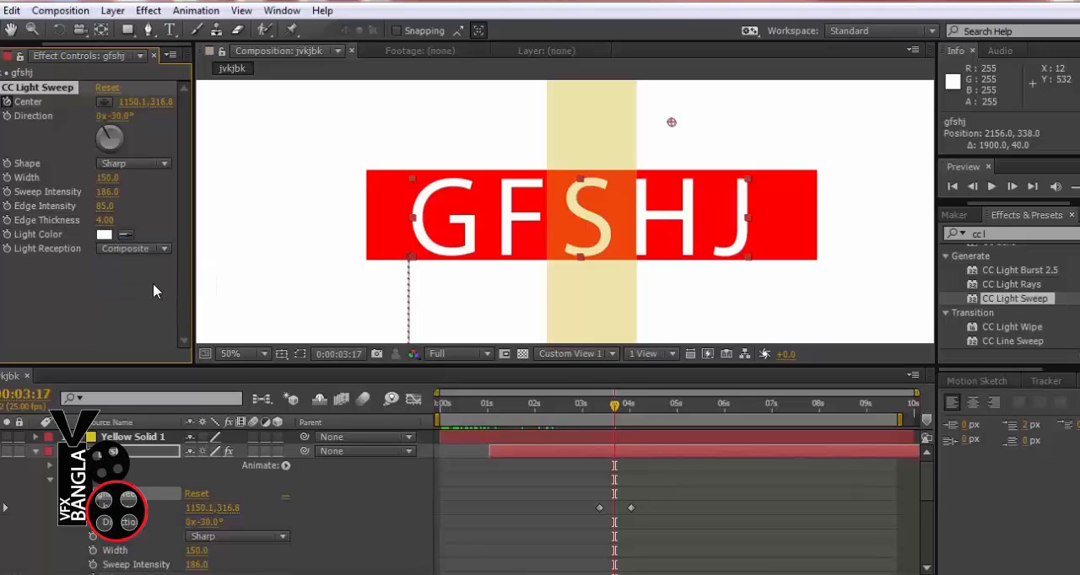
left_click_drag(593, 417, 614, 410)
Set the light sweep's Light Color to the saturated cyan 00F6FF
left_click(104, 235)
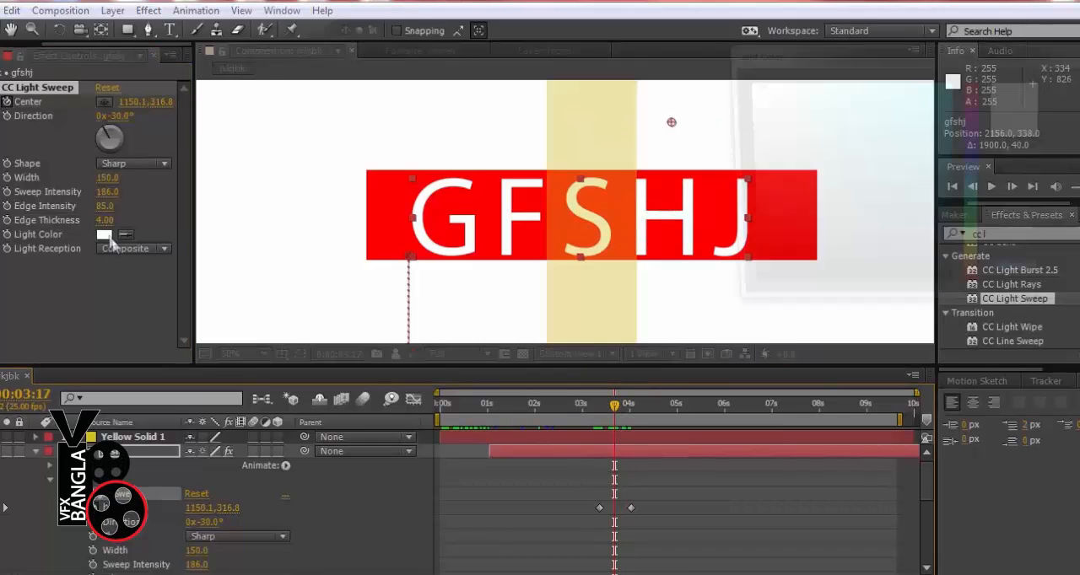
left_click(931, 94)
left_click(1074, 85)
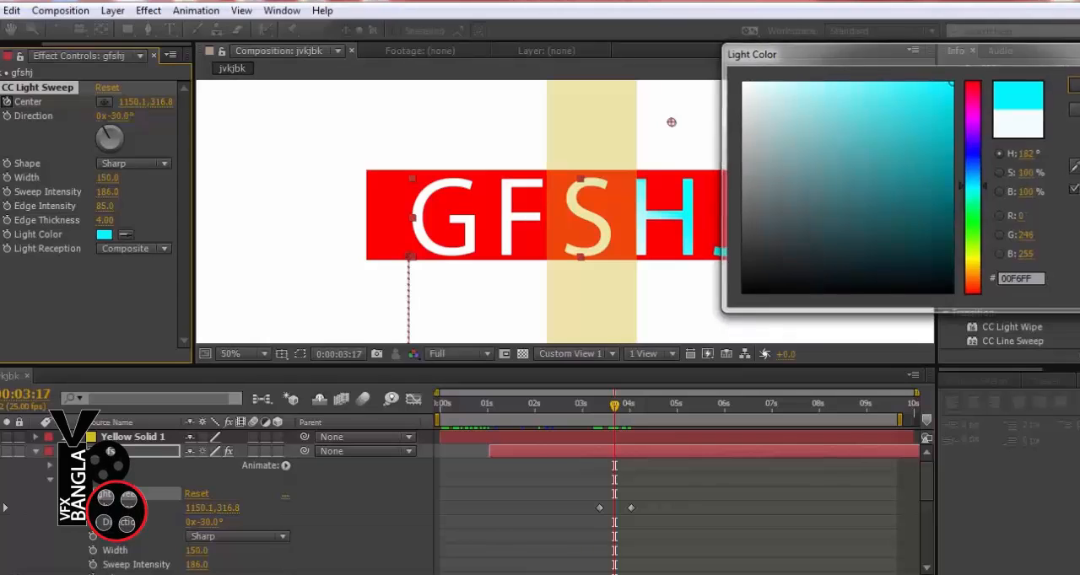
Move the light sweep's first Center keyframe at 0:00:03:09 well off the text, to -230, 300
mouse_move(613, 411)
left_mouse_down()
mouse_move(576, 411)
mouse_move(558, 426)
mouse_move(600, 416)
mouse_move(596, 423)
left_mouse_up()
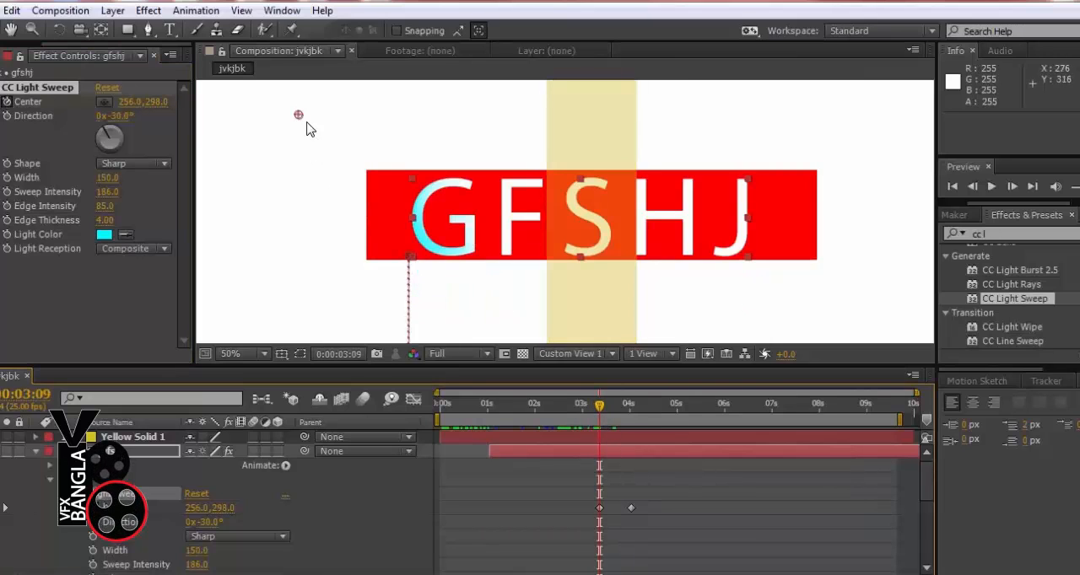
left_click_drag(298, 114, 93, 118)
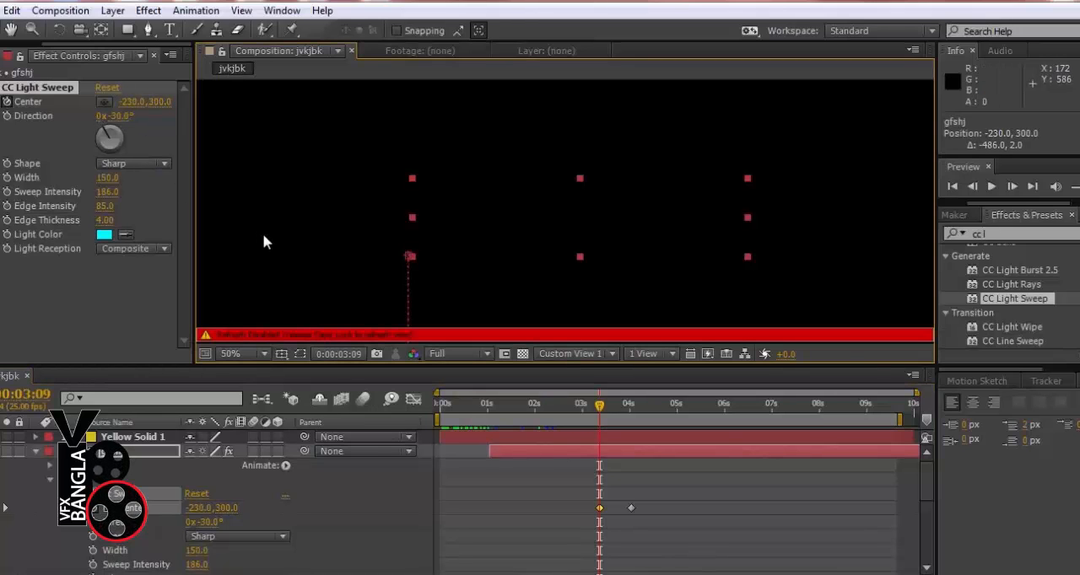
key("Caps_Lock")
Start the work area at about 0:00:03:03 and preview the light sweep crossing the text
mouse_move(598, 408)
left_mouse_down()
mouse_move(621, 411)
mouse_move(597, 411)
left_mouse_up()
key("KP_0")
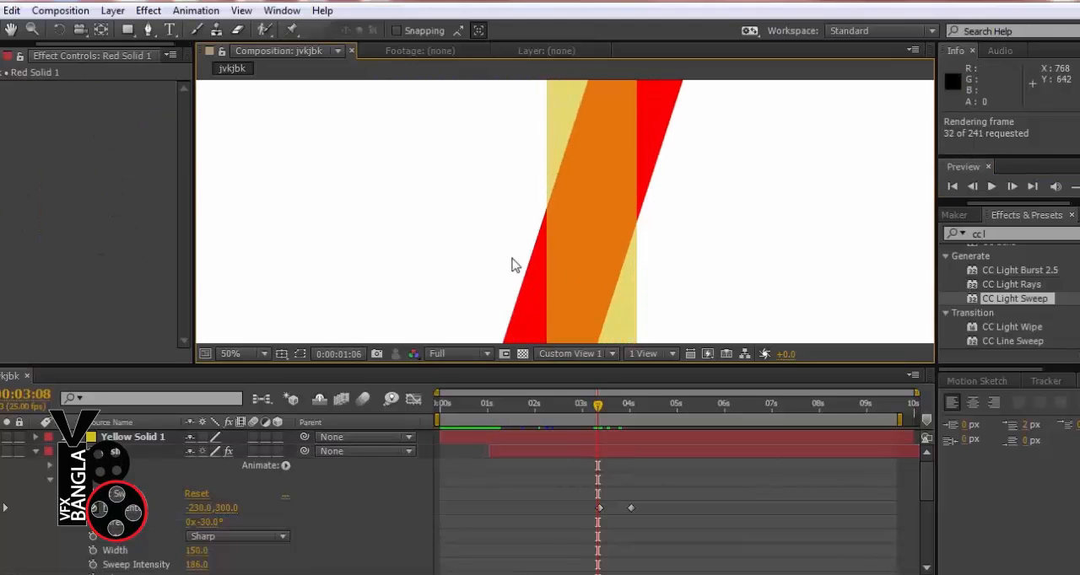
left_click(591, 215)
key("b")
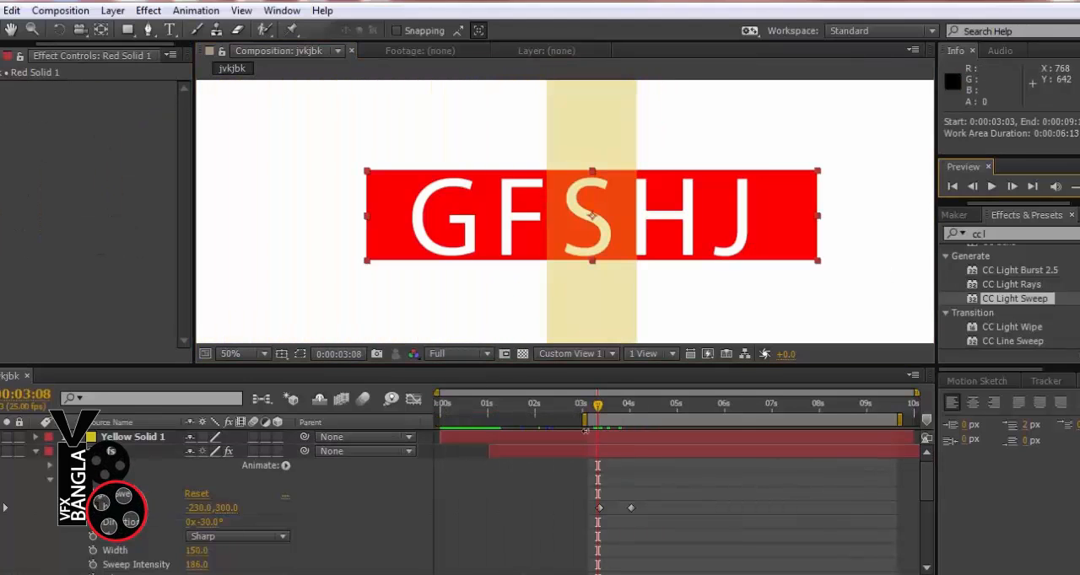
key("comma")
key("comma")
key("KP_0")
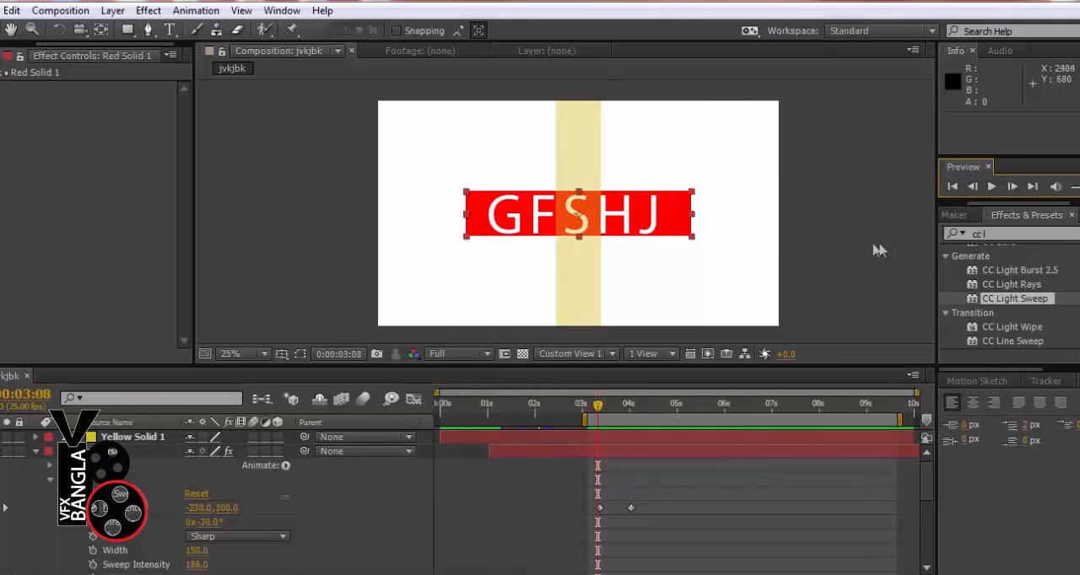
key("KP_0")
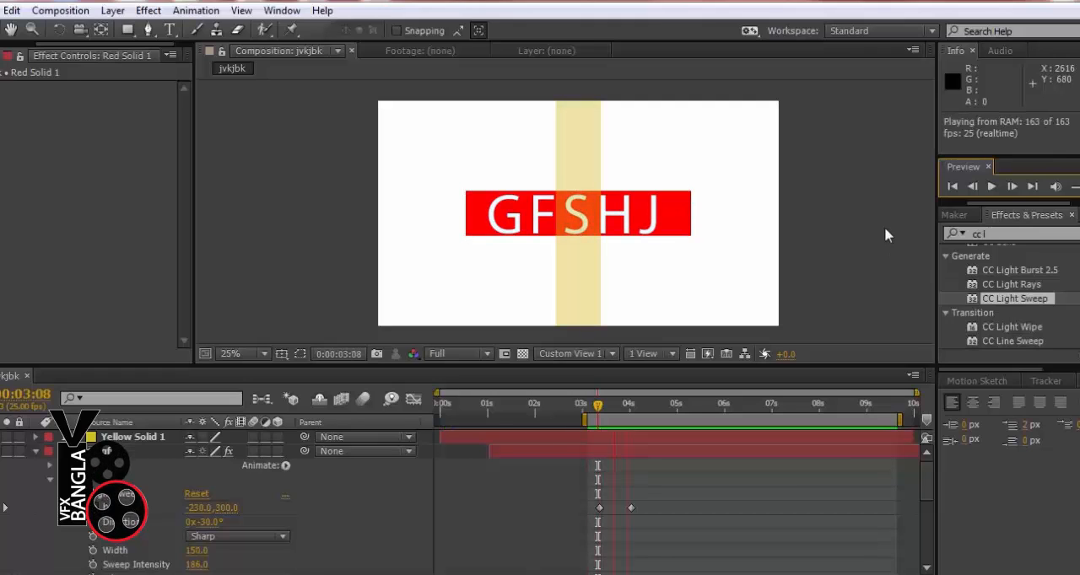
key("space")
Slow the light sweep by moving its second Center keyframe to 0:00:04:23, and scrub to 0:00:04:02
left_click_drag(597, 407, 612, 410)
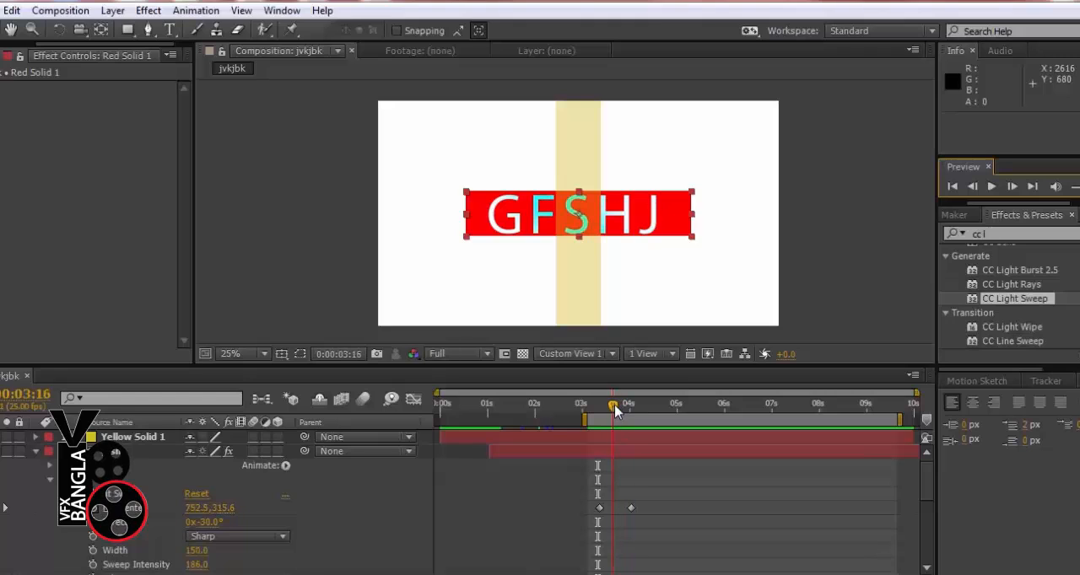
left_click_drag(632, 510, 671, 504)
left_click_drag(616, 410, 639, 411)
Try the light sweep's Light Reception as Add and as Cutout, and preview the Cutout version
left_click(129, 251)
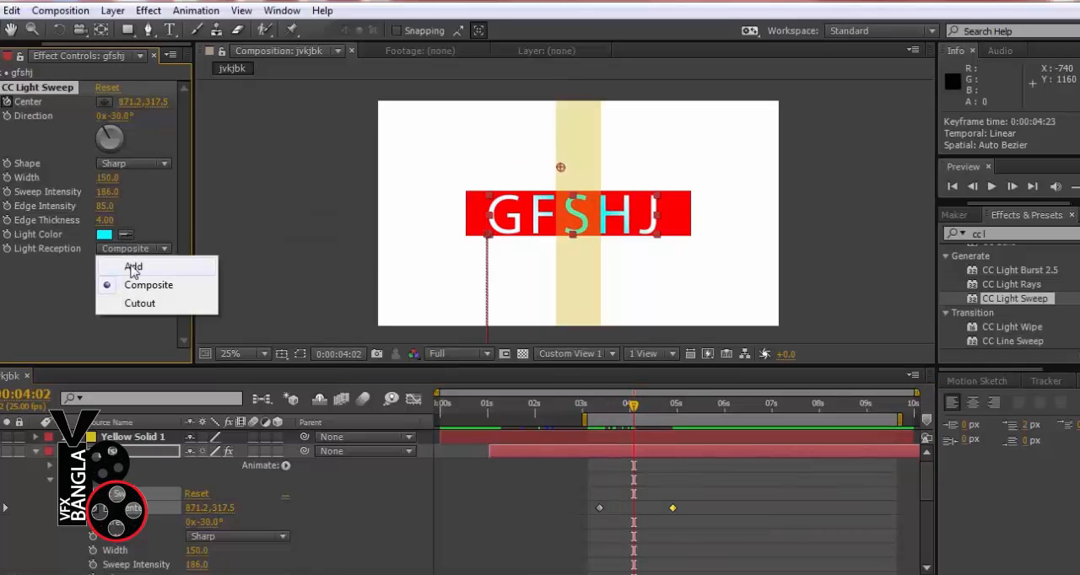
left_click(133, 268)
left_click(126, 251)
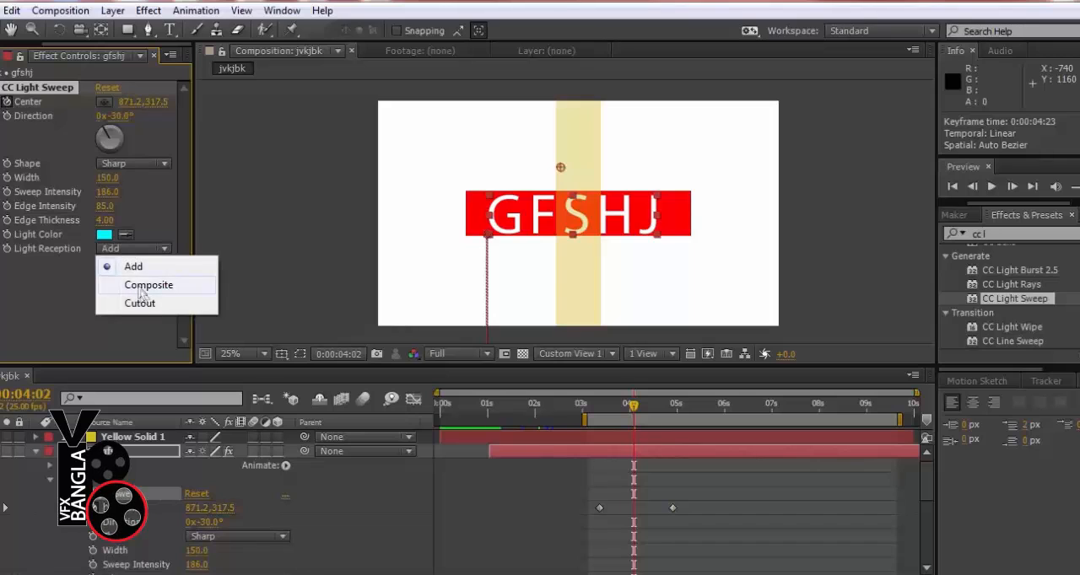
left_click(114, 302)
left_click_drag(637, 414, 609, 411)
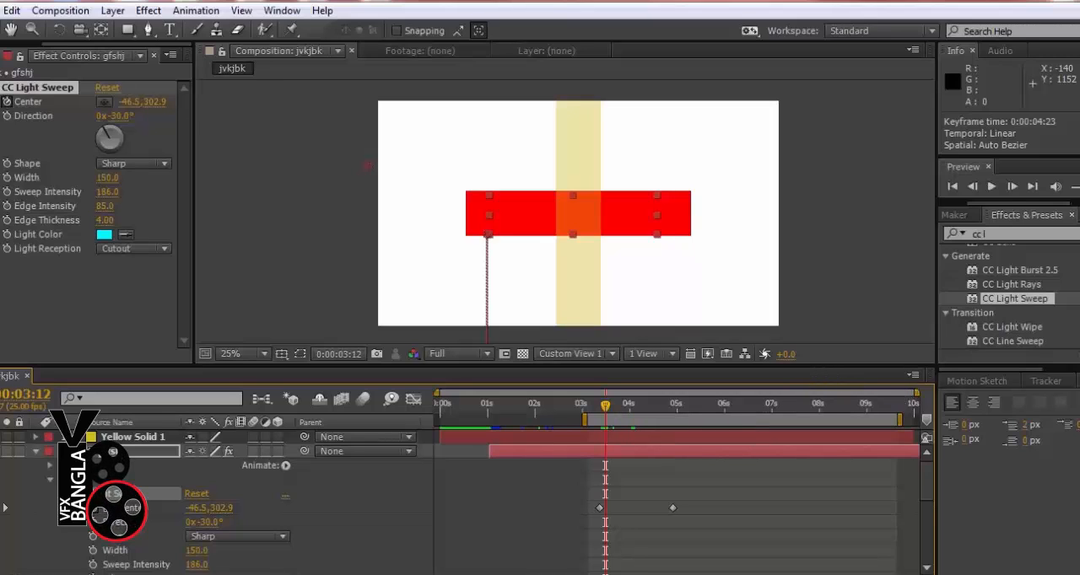
key("space")
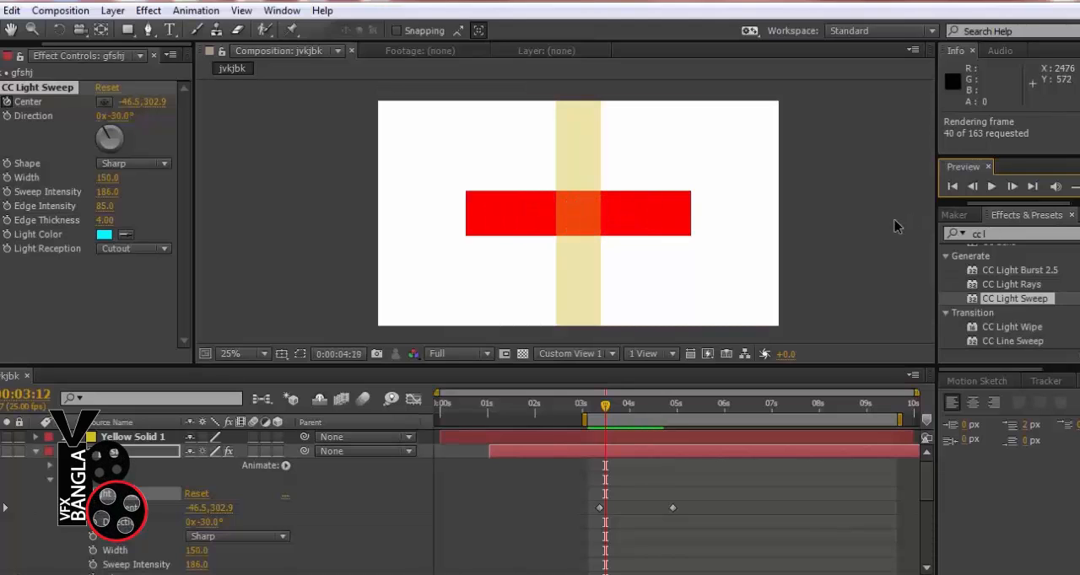
key("space")
key("space")
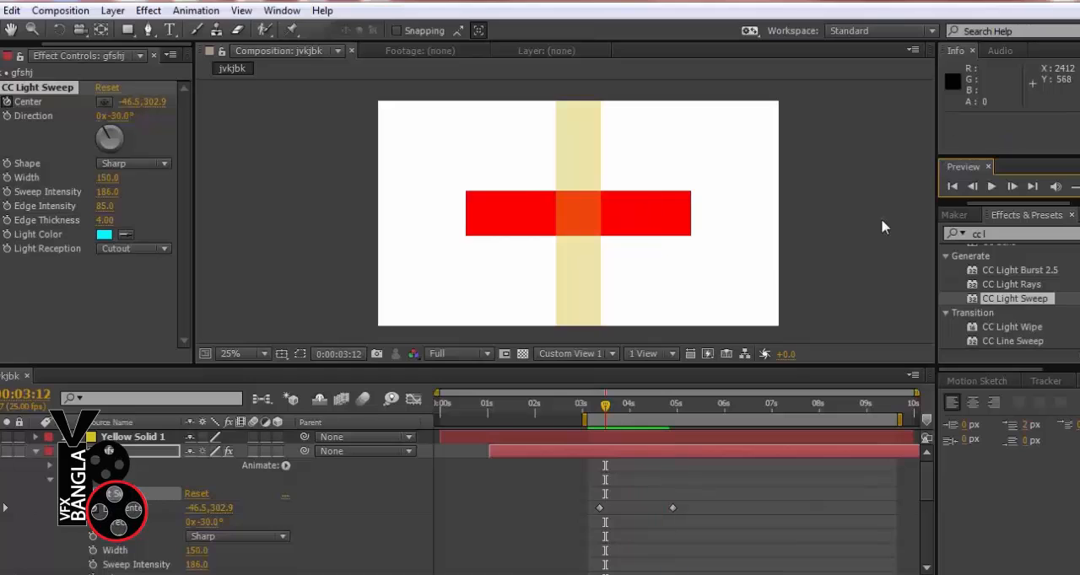
key("space")
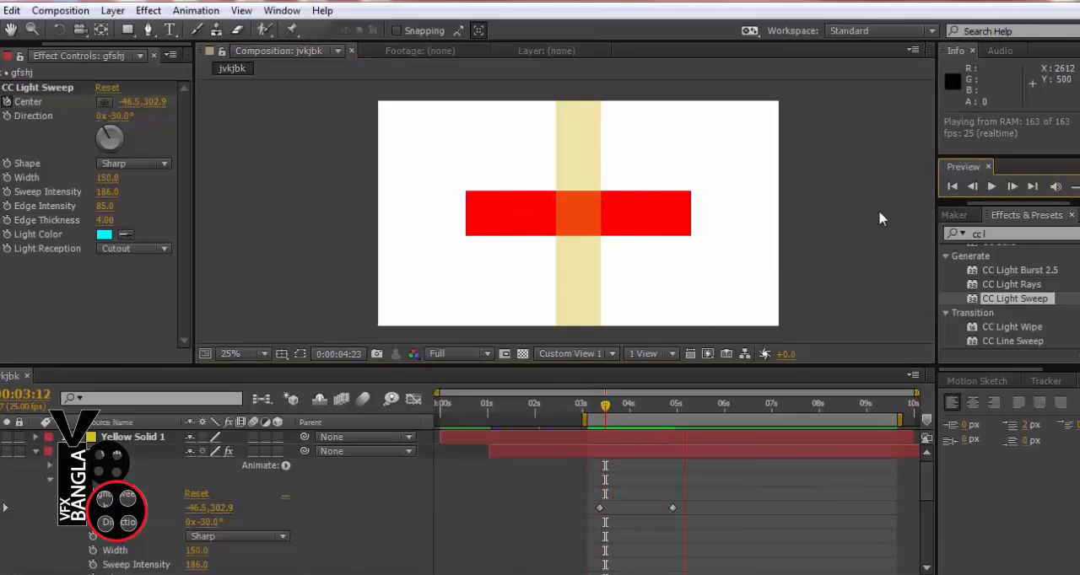
Return the light sweep's Light Reception to Composite with the playhead at 0:00:04:00
left_click_drag(604, 408, 631, 419)
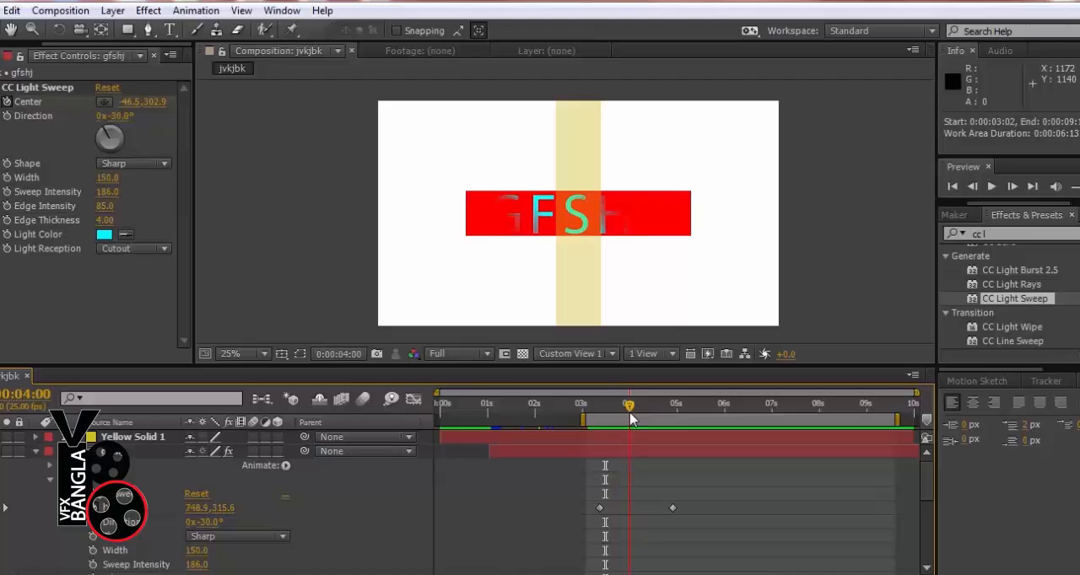
left_click(116, 250)
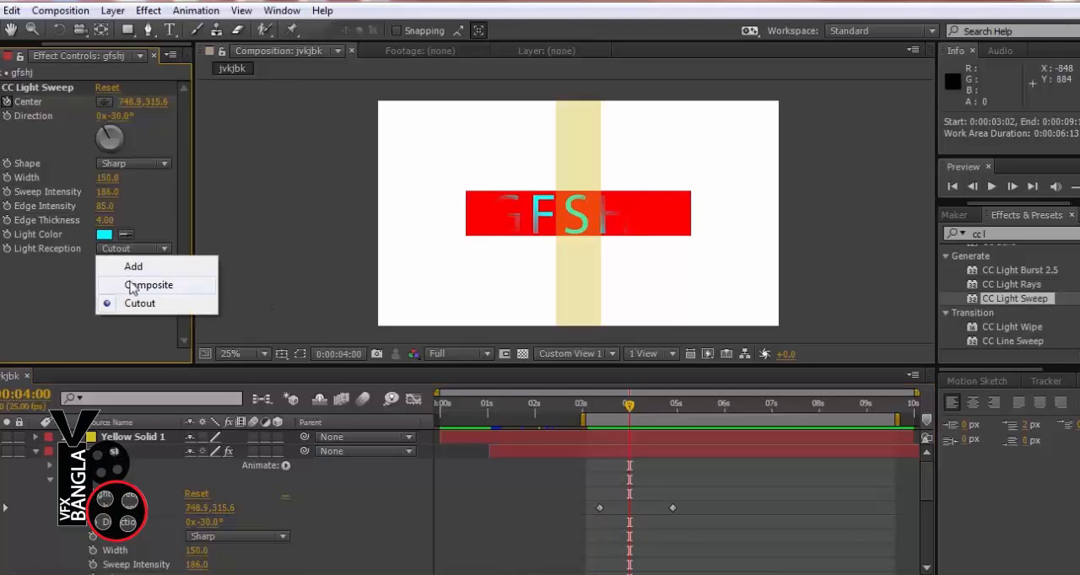
left_click(132, 285)
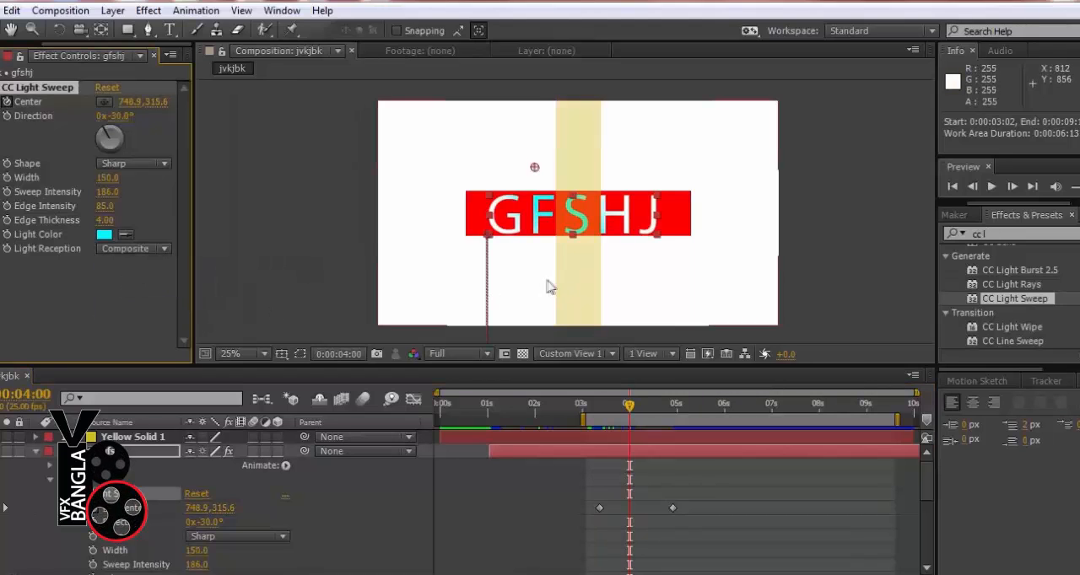
Move the light sweep's second Center keyframe to 0:00:05:24 and scrub through the sweep to 0:00:06:02
left_click_drag(673, 509, 722, 508)
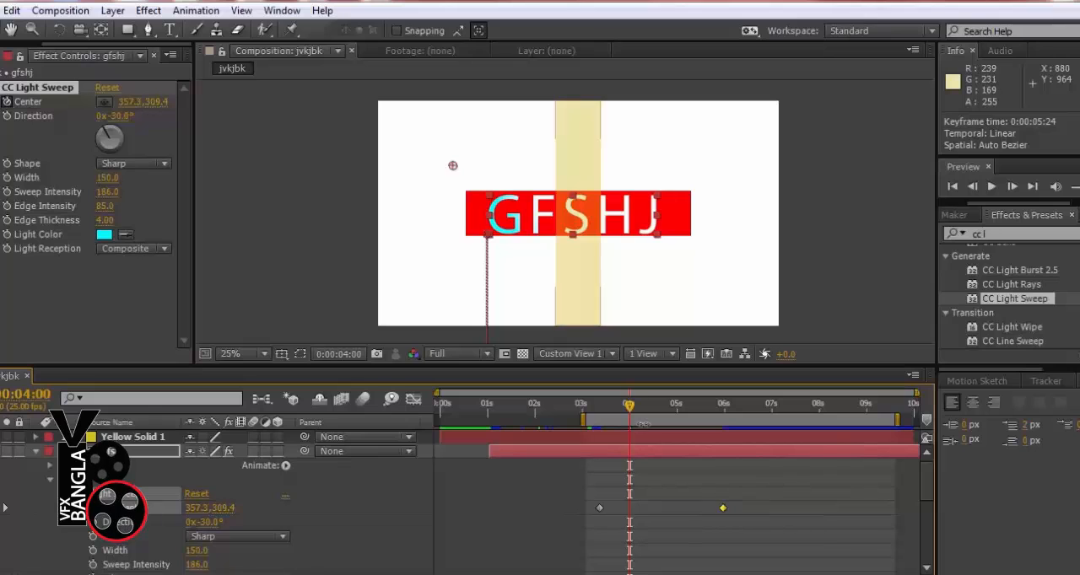
left_click(584, 406)
mouse_move(587, 413)
left_mouse_down()
mouse_move(722, 434)
mouse_move(641, 438)
mouse_move(722, 436)
left_mouse_up()
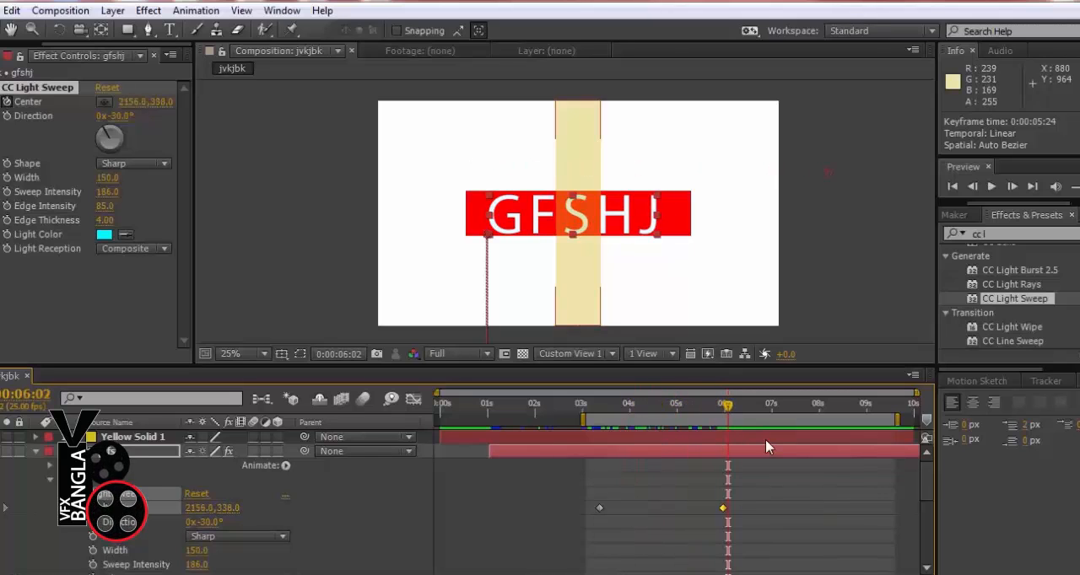
Collapse the light sweep's settings and apply CC Light Burst 2.5 to the text layer
left_click(1023, 272)
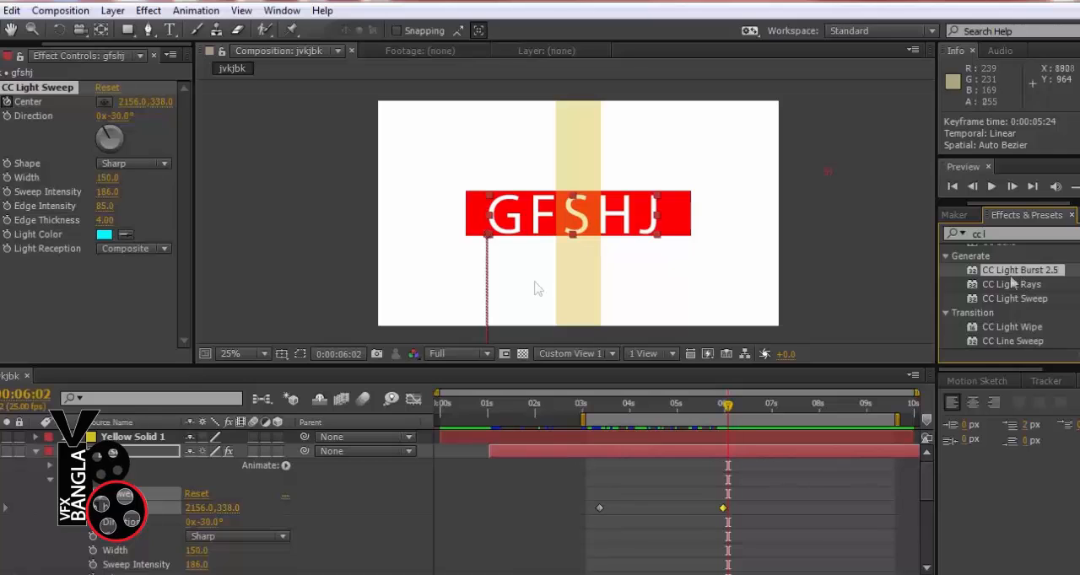
left_click(0, 88)
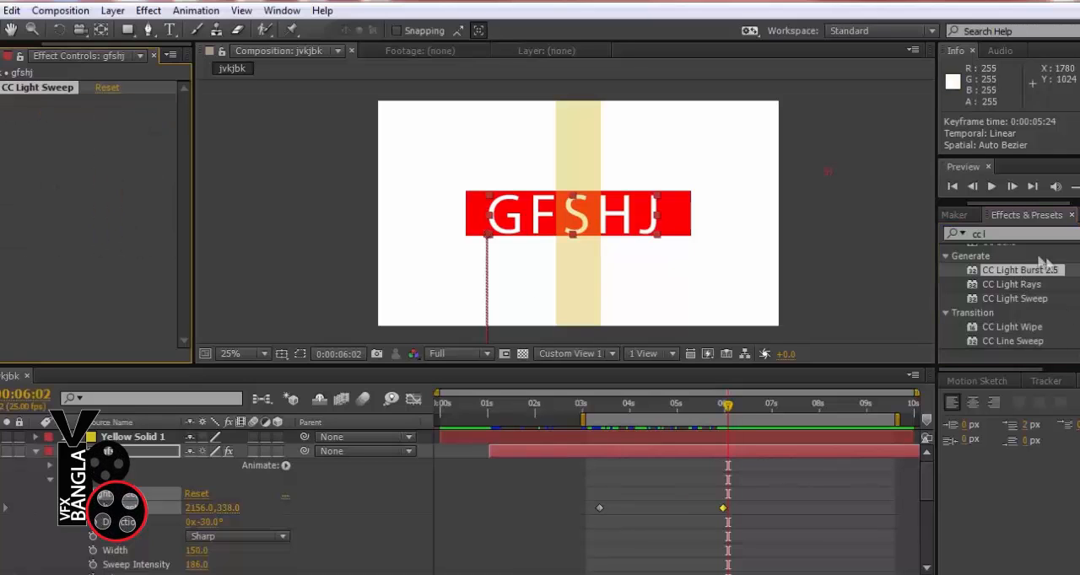
double_click(1005, 272)
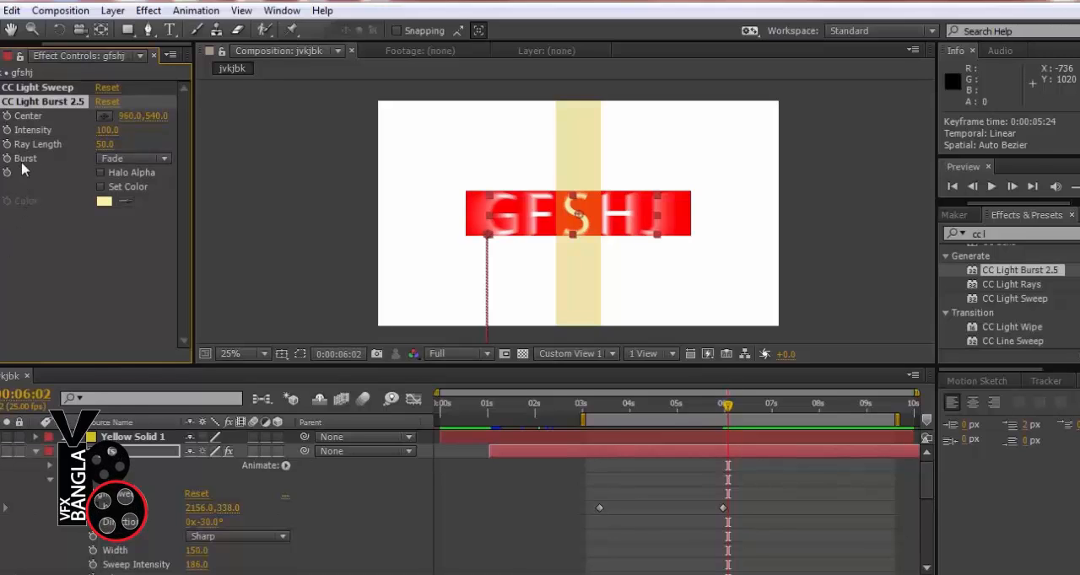
Turn on keyframing for the light burst's Intensity and Ray Length at 0:00:06:02 and reveal both properties in the timeline
left_click(7, 130)
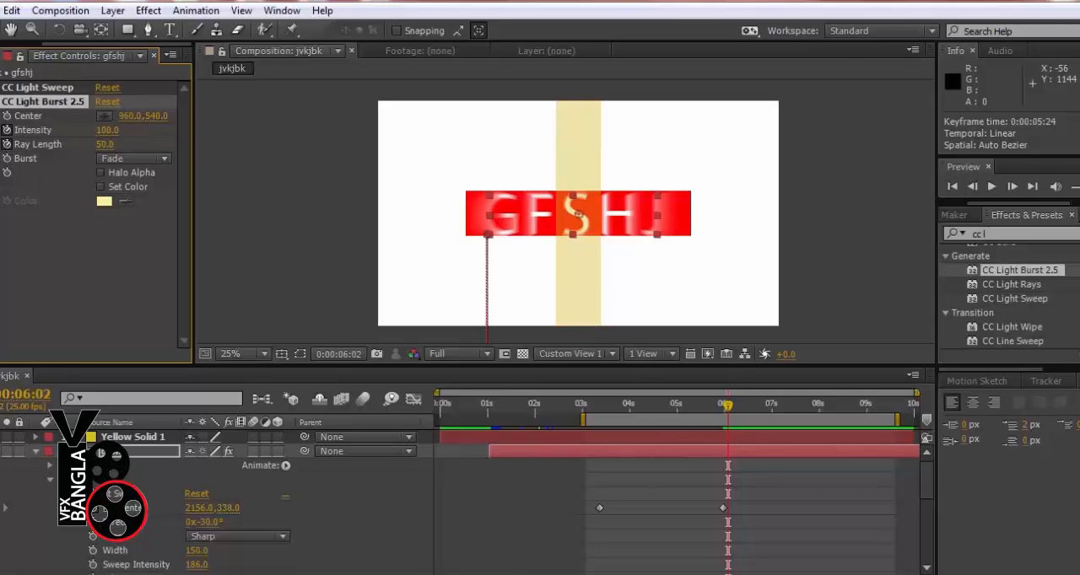
left_click(579, 215)
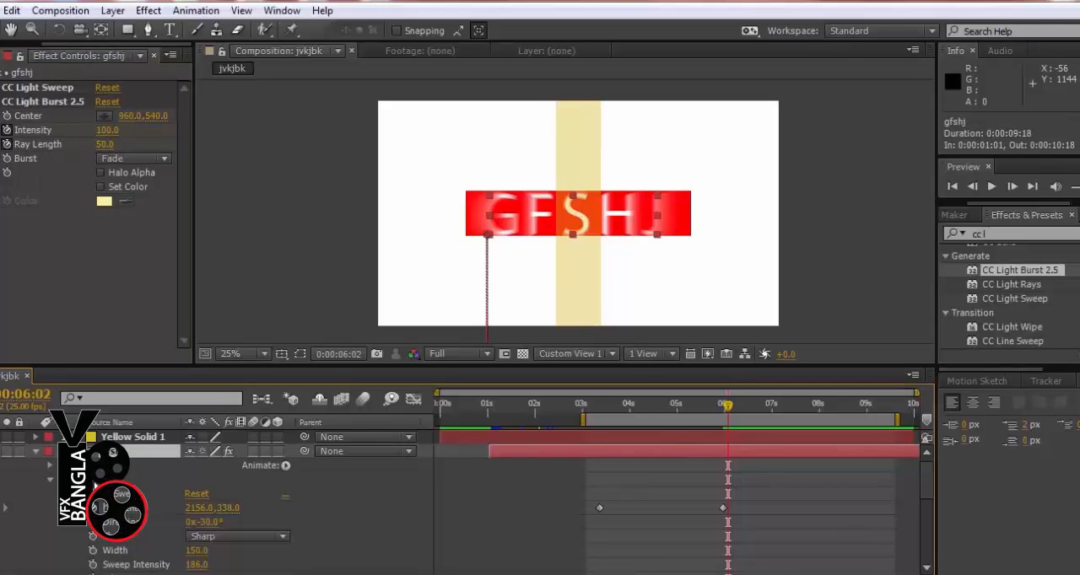
left_click(59, 494)
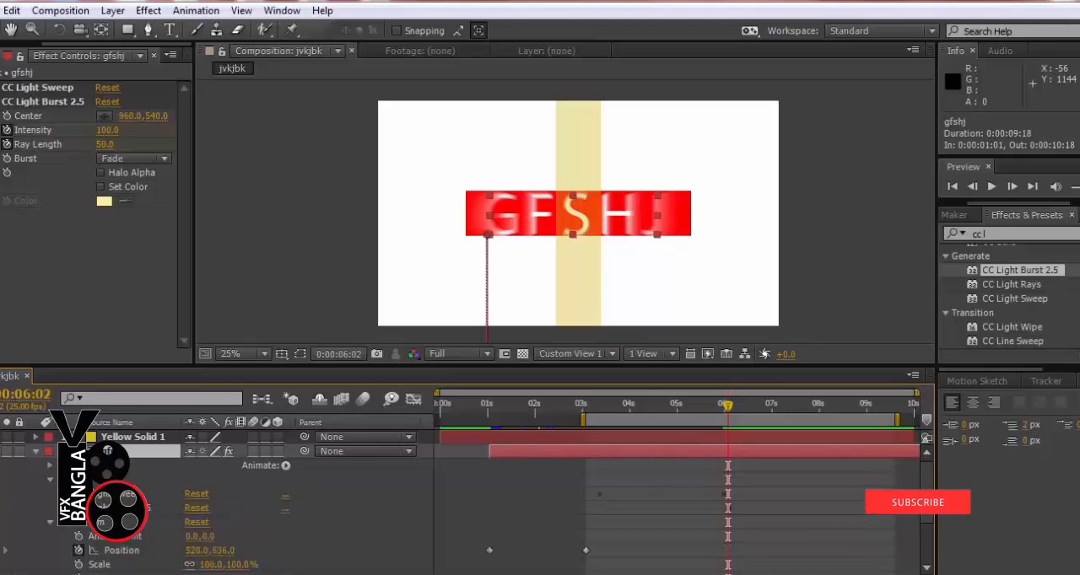
left_click(63, 508)
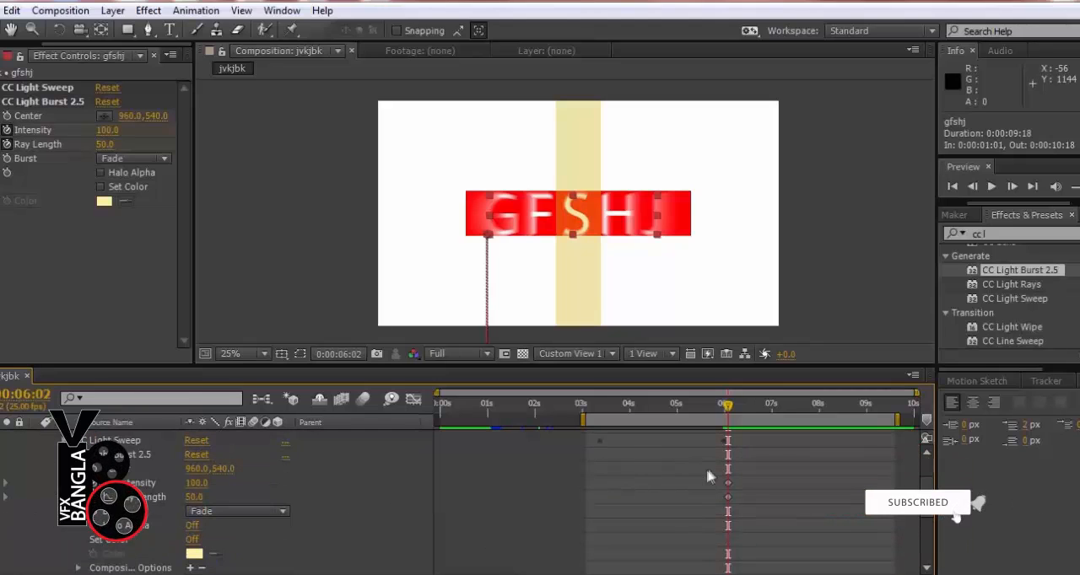
Keyframe the light burst's Intensity and Ray Length at 0 at 0:00:06:02, and at 580 and 64 at 0:00:06:20
left_click(105, 130)
type("0")
key("Return")
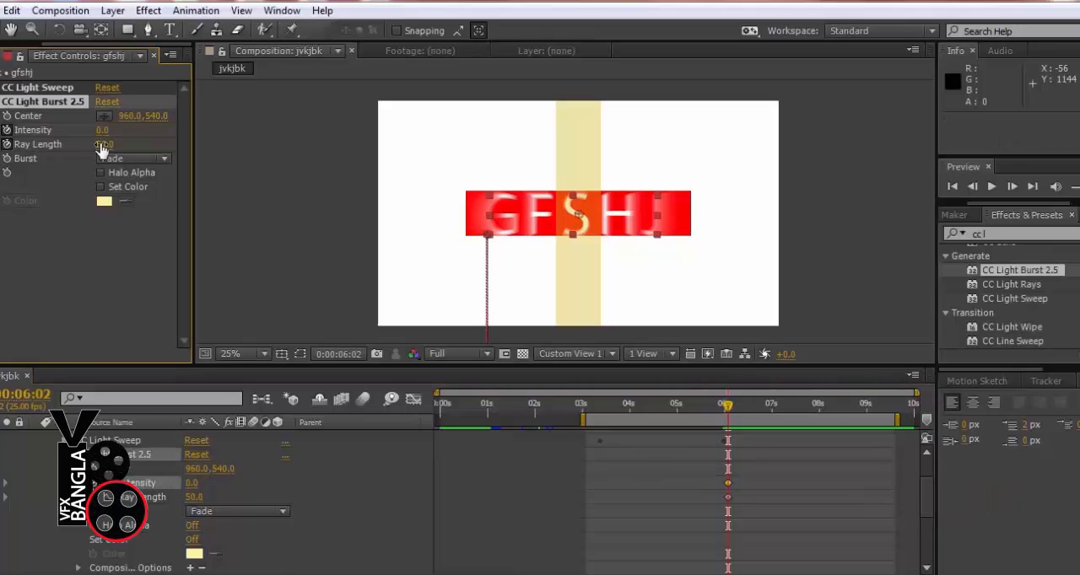
left_click(101, 145)
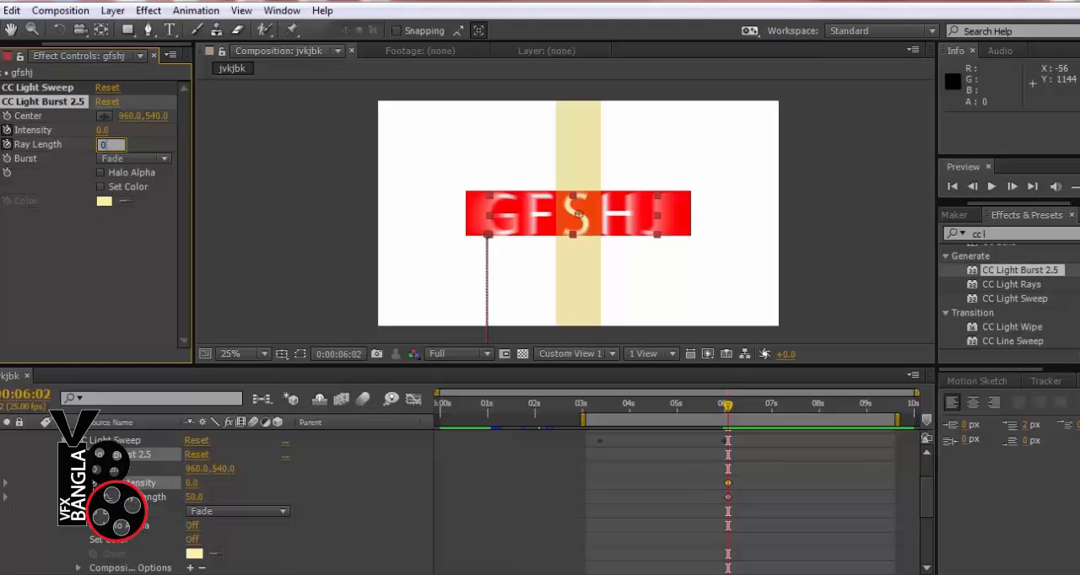
key("Return")
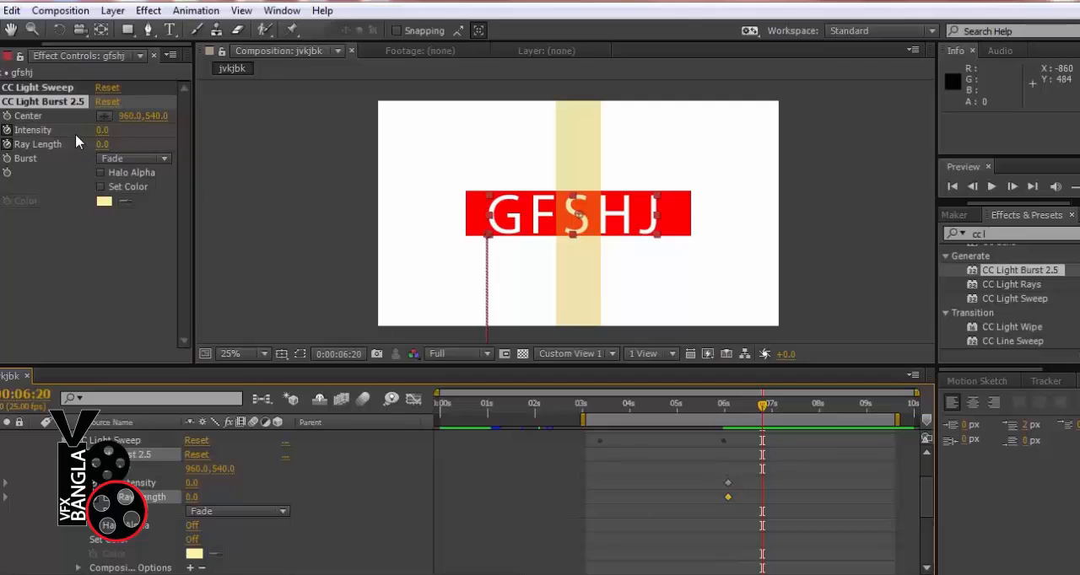
left_click_drag(102, 130, 164, 144)
Keyframe the light burst's Ray Length and Intensity back to 0 at 0:00:07:12
left_click_drag(766, 415, 794, 410)
left_click(104, 144)
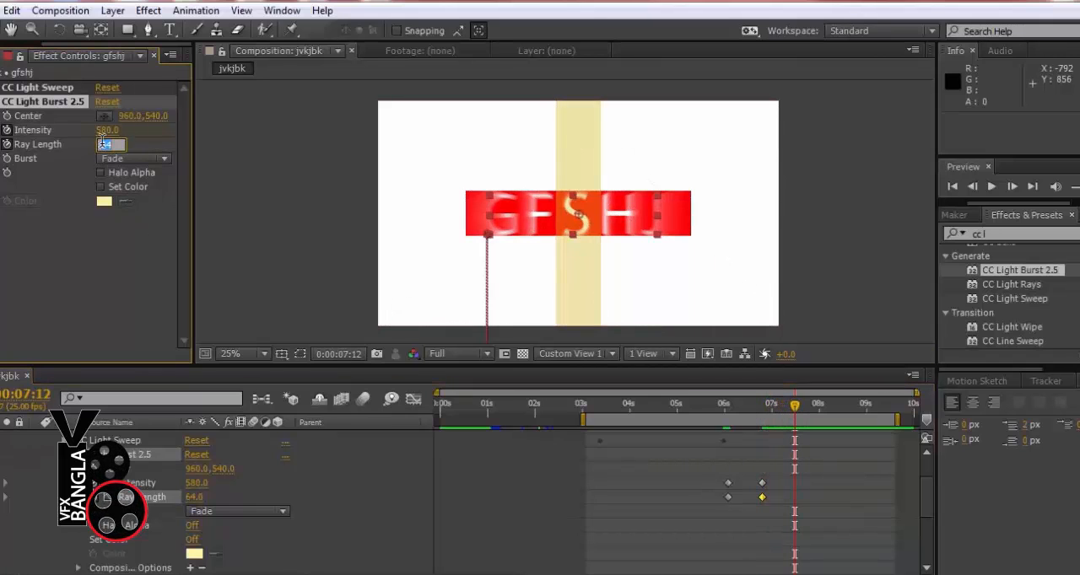
type("0")
left_click(107, 131)
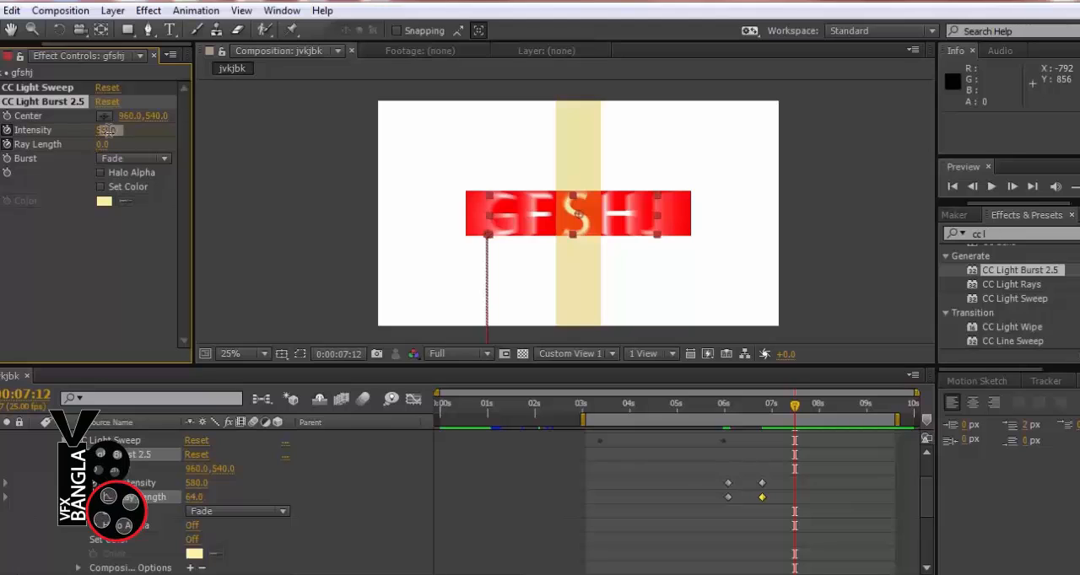
type("0")
key("Return")
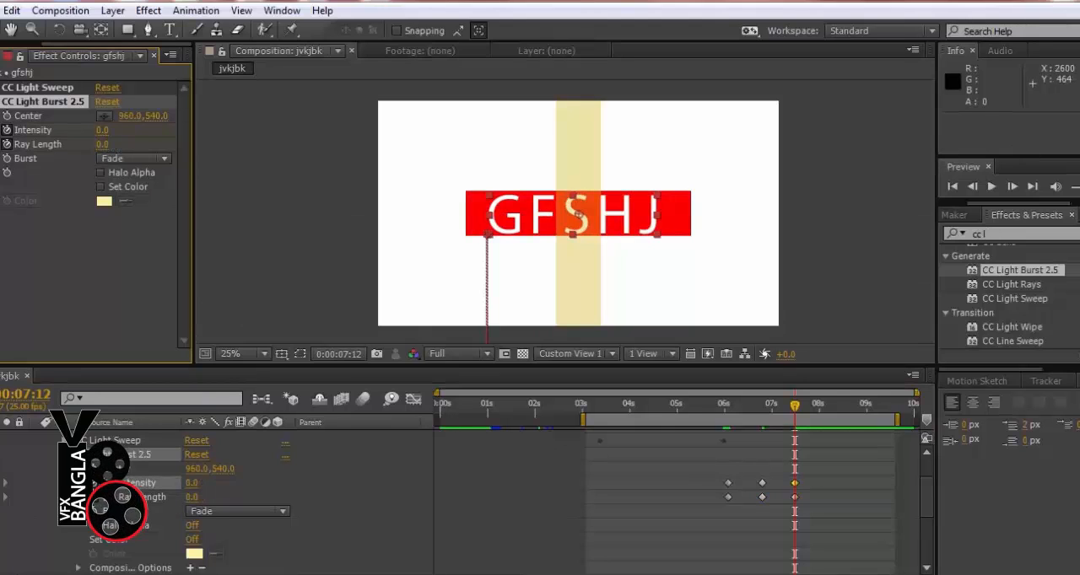
Preview the light sweep and light burst animation over the work area, and deselect the text layer
key("KP_0")
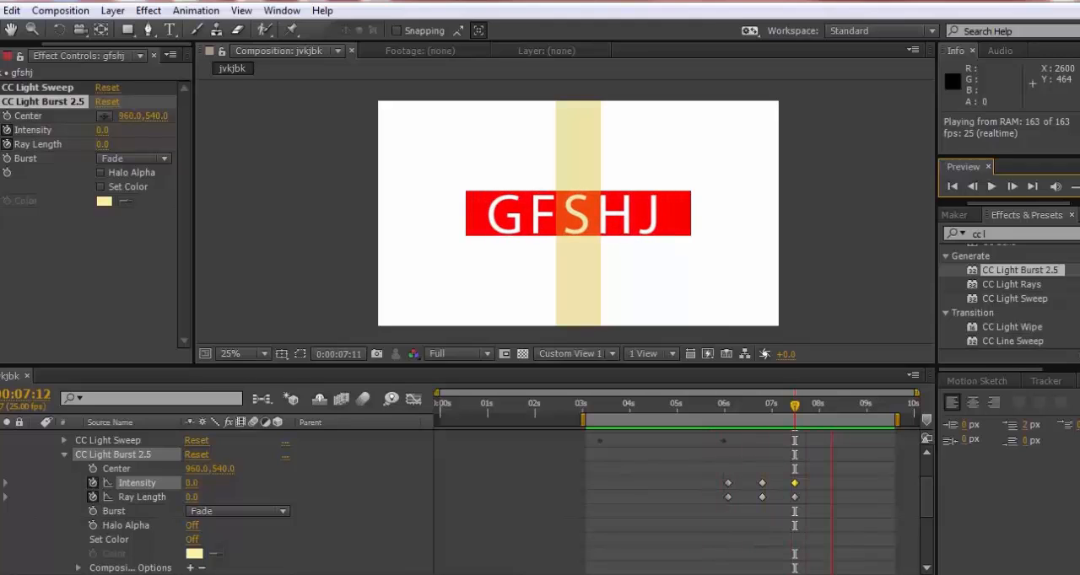
key("space")
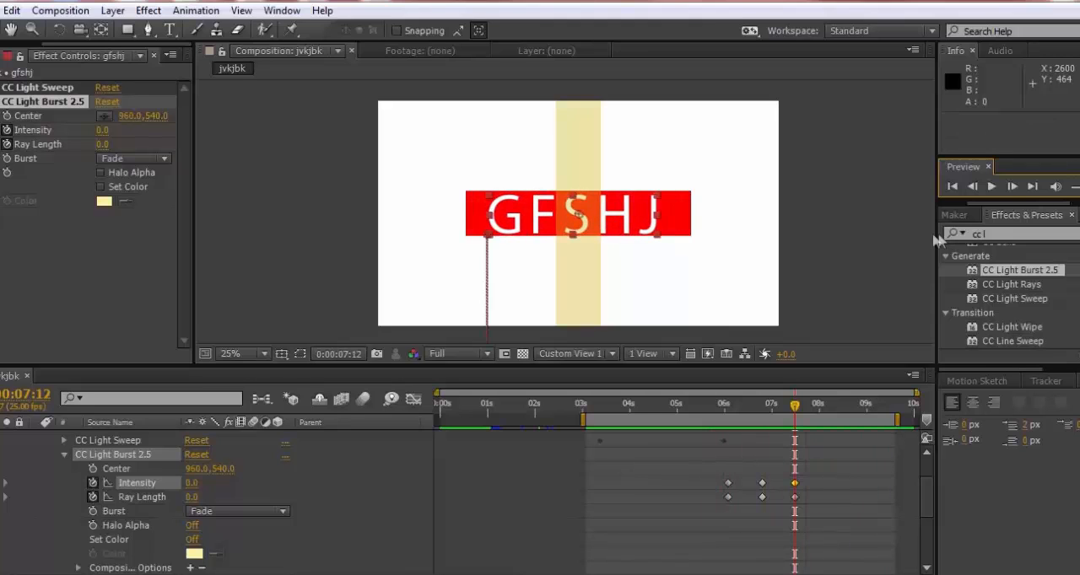
left_click(797, 301)
Extend the work area to span the full 10-second composition
left_click_drag(584, 420, 434, 419)
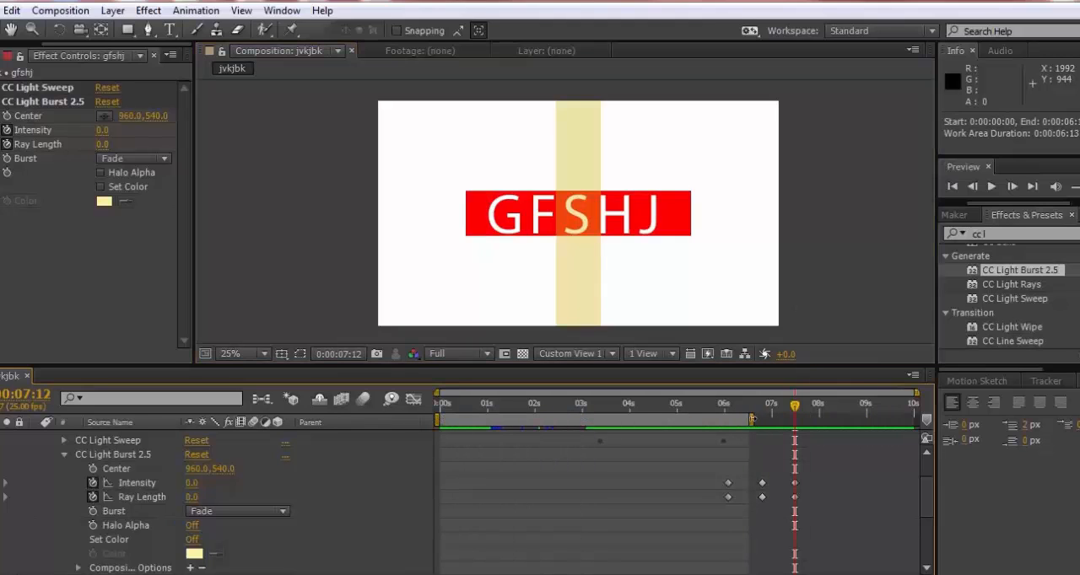
left_click_drag(750, 420, 916, 419)
scroll(186, 506, "up", 3)
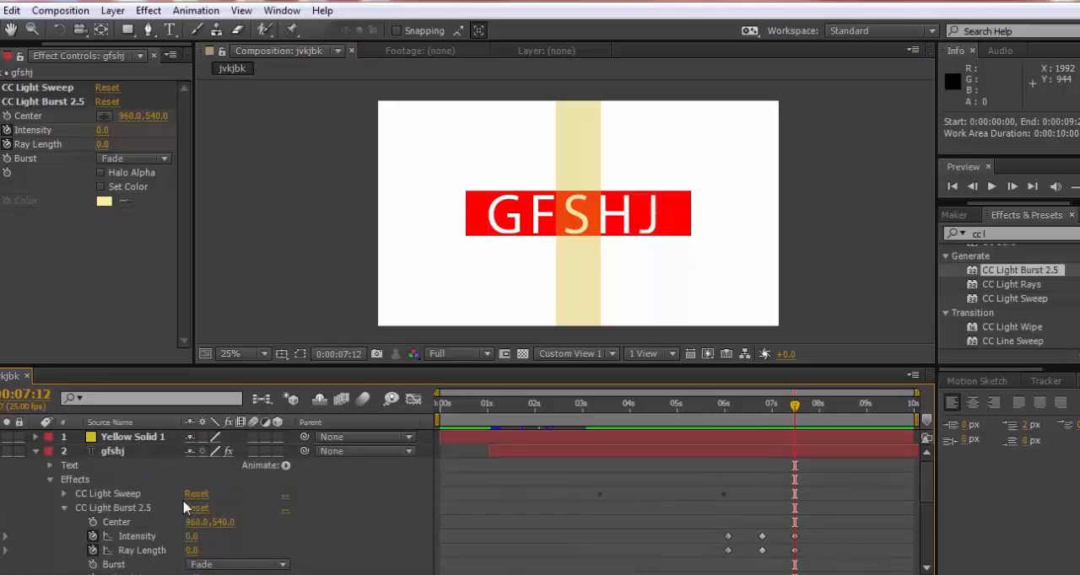
Collapse the properties of the text layer and the red solid layer in the timeline
left_click(36, 451)
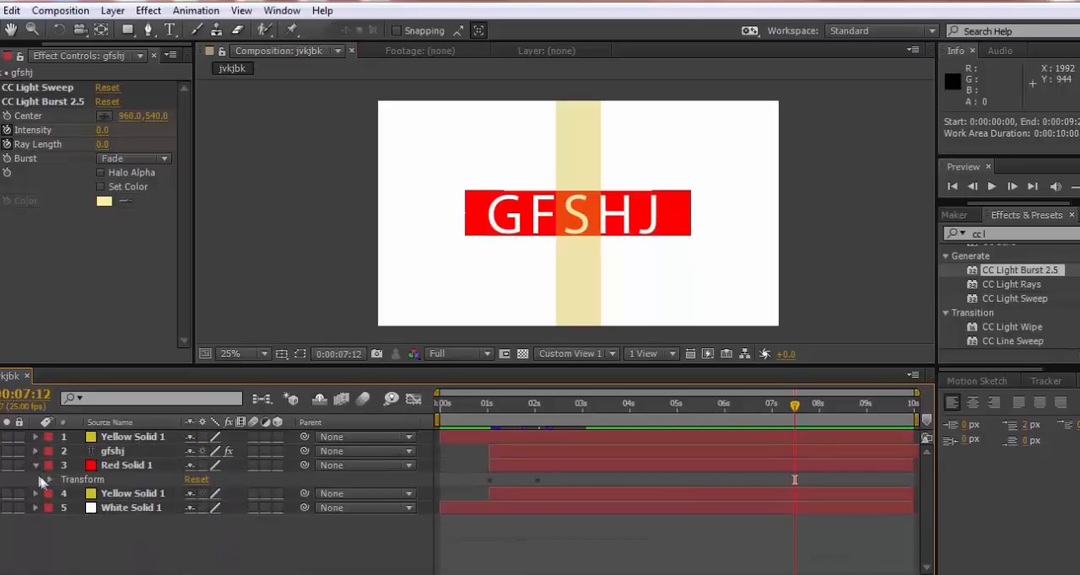
left_click(35, 465)
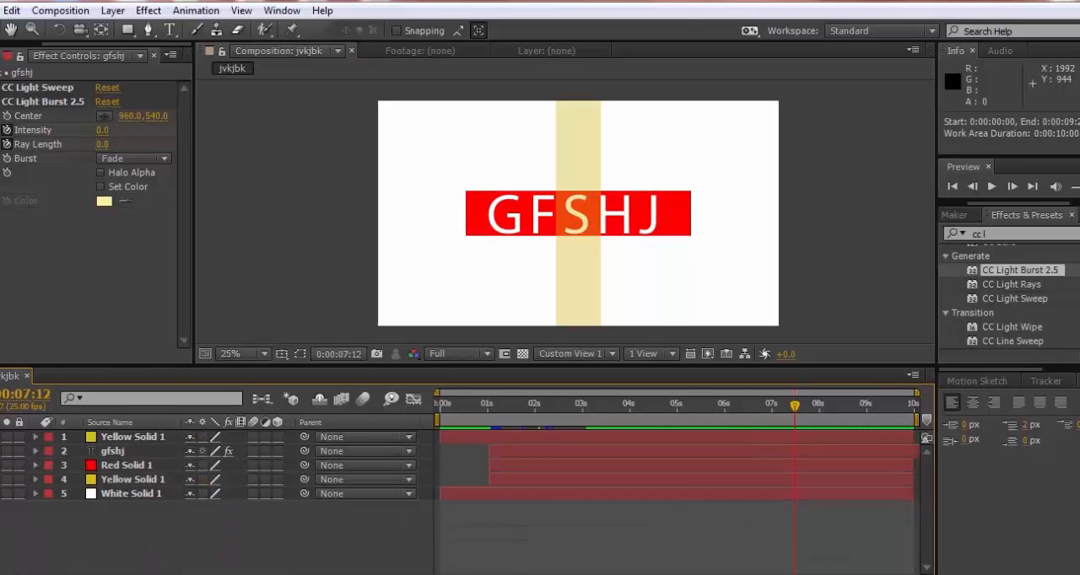
left_click(992, 234)
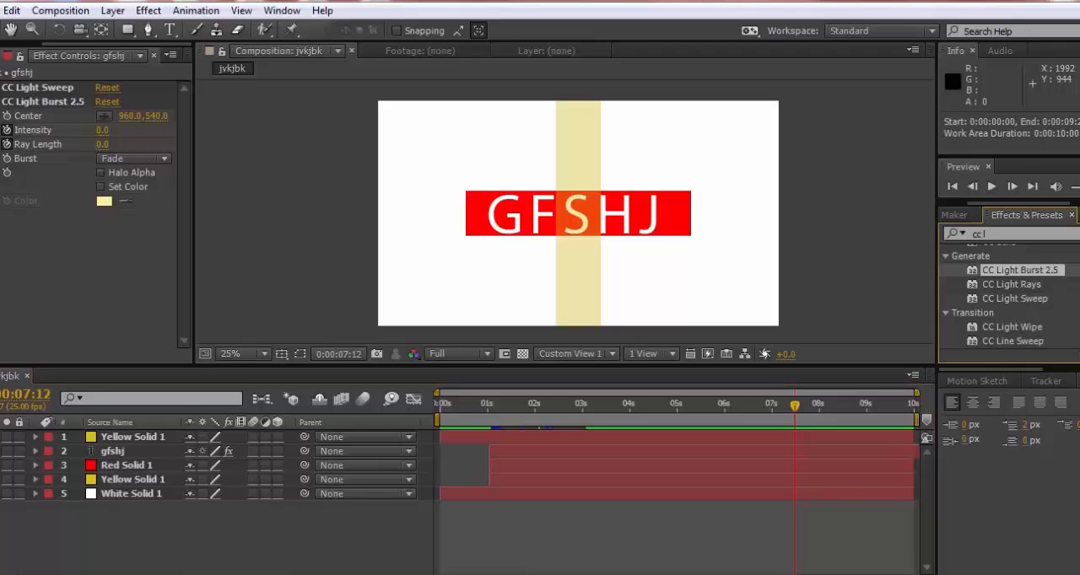
left_click_drag(1005, 231, 963, 235)
left_click(1043, 269)
scroll(1043, 269, "up", 1)
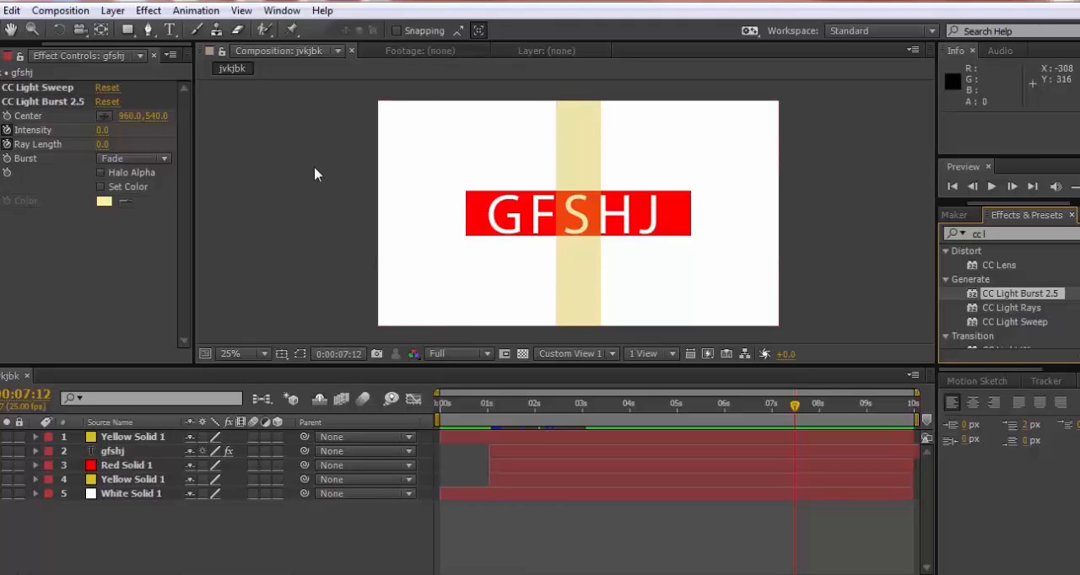
left_click(148, 10)
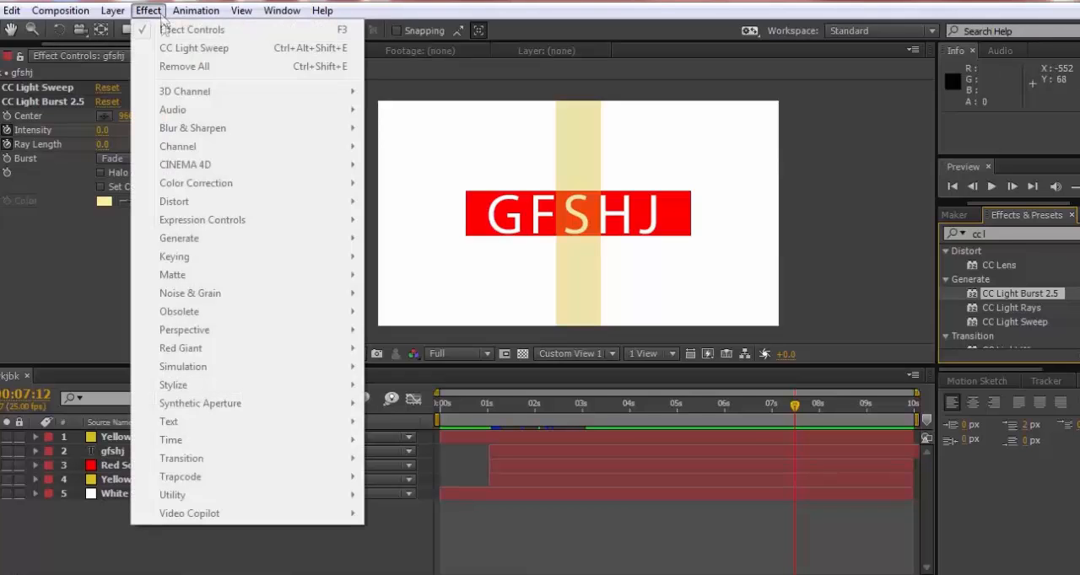
left_click(109, 557)
Try the Circle effect on the white background solid and undo it
left_click(127, 495)
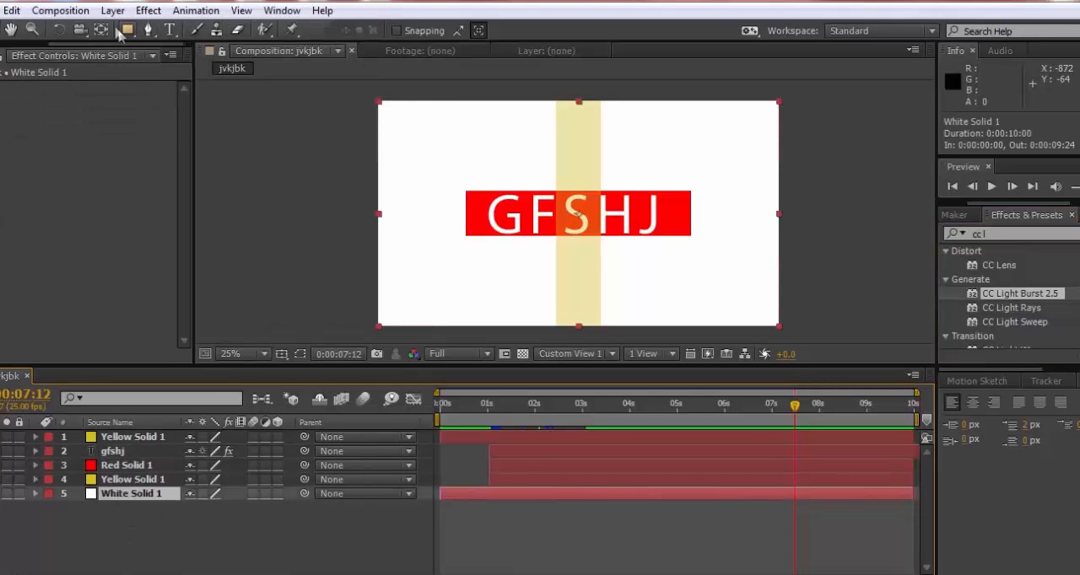
left_click(149, 11)
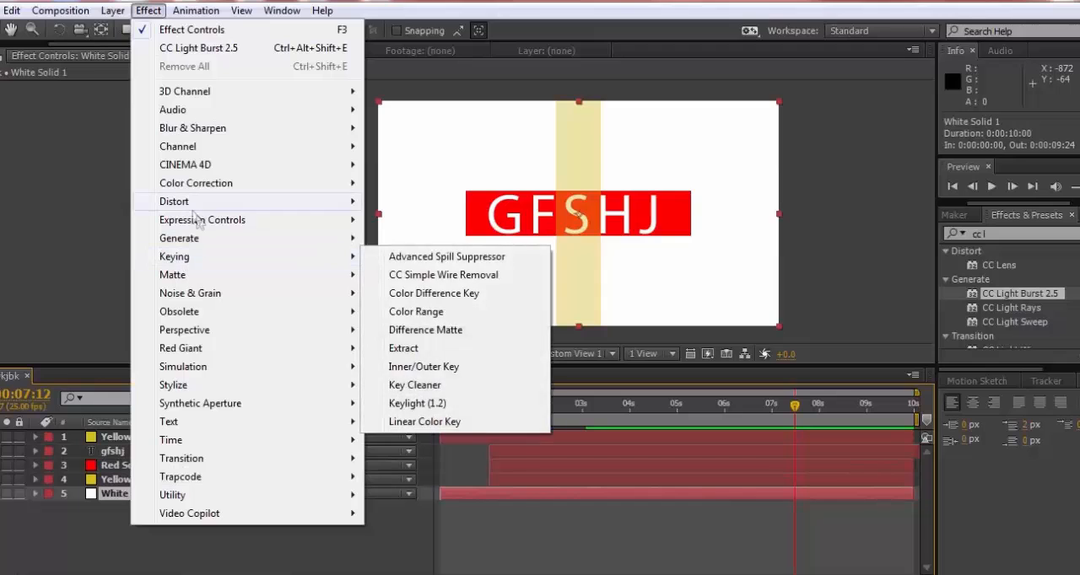
mouse_move(202, 246)
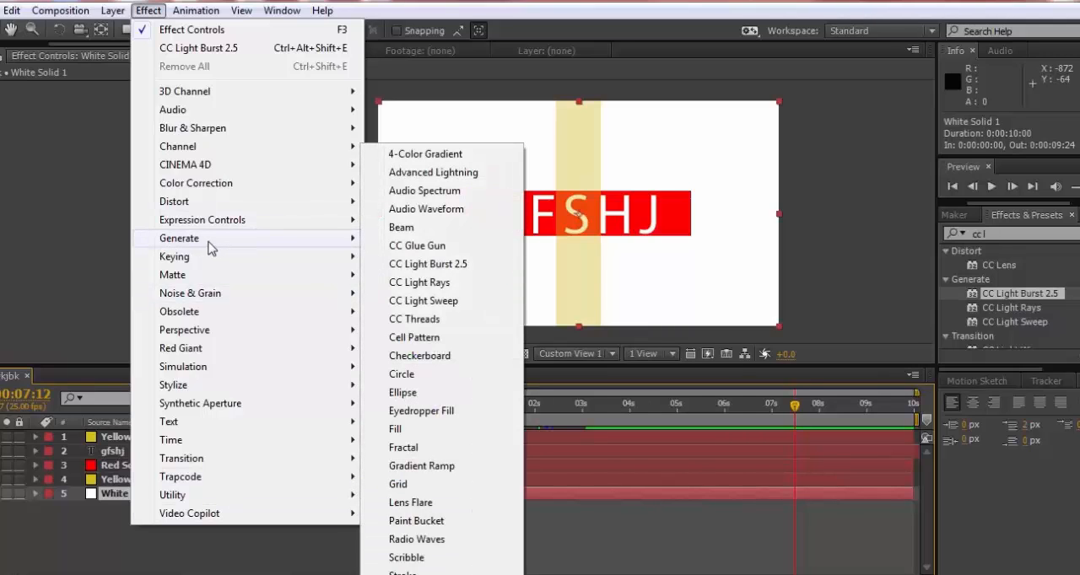
left_click(401, 373)
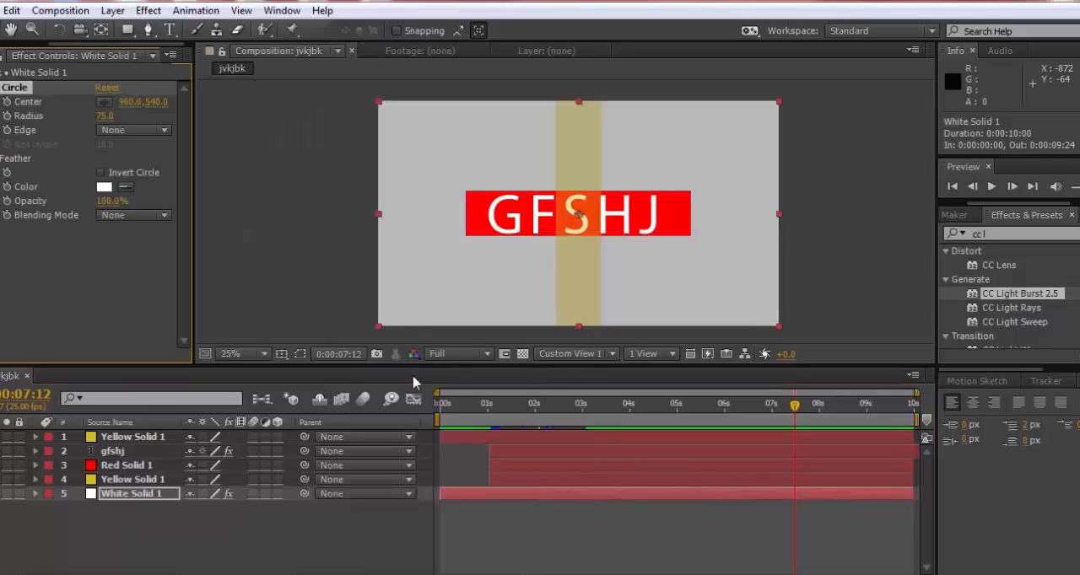
left_click(12, 10)
left_click(67, 29)
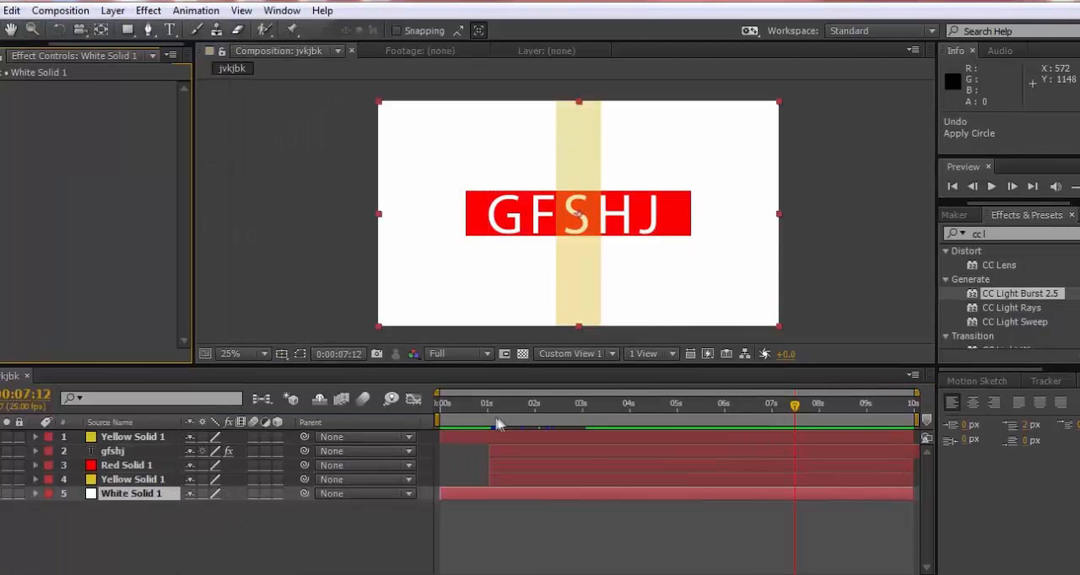
Move the current time to 0:00:02:11 and deselect the white solid layer
left_click_drag(477, 411, 555, 435)
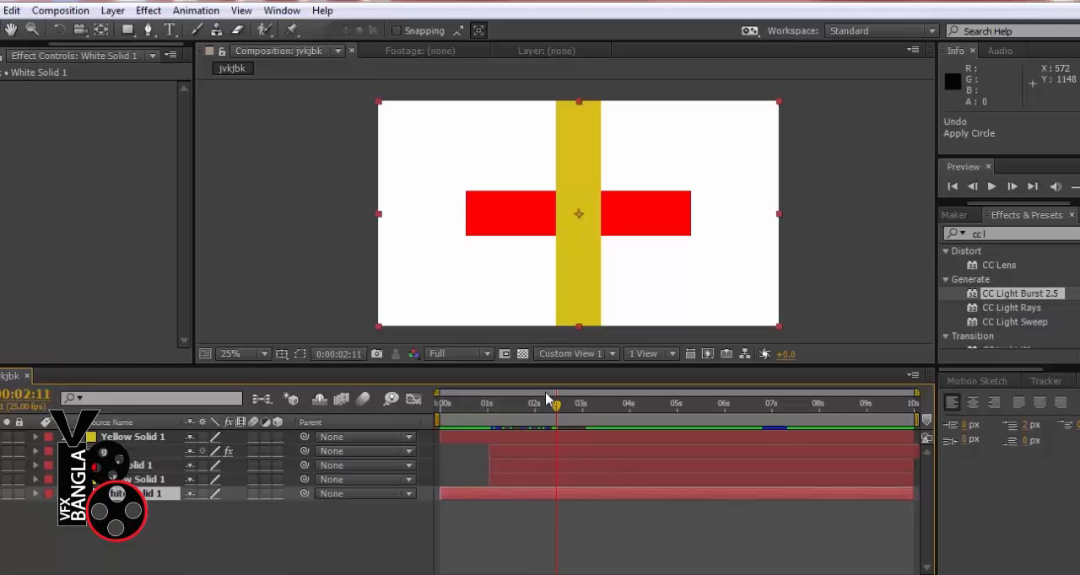
left_click(331, 218)
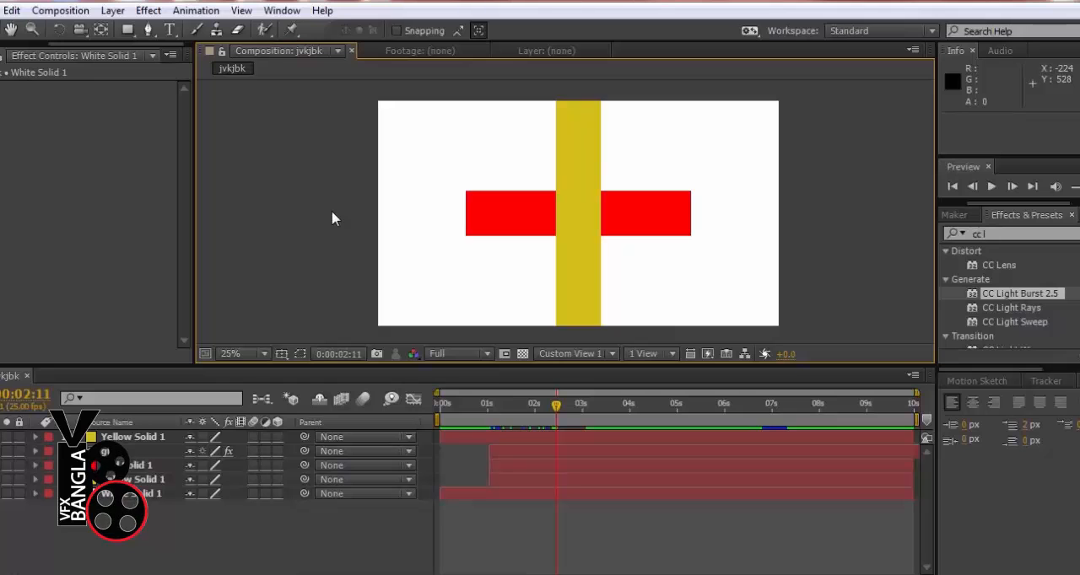
Start a new composition with the HDTV 1080 25 preset and name it dg
left_click(60, 10)
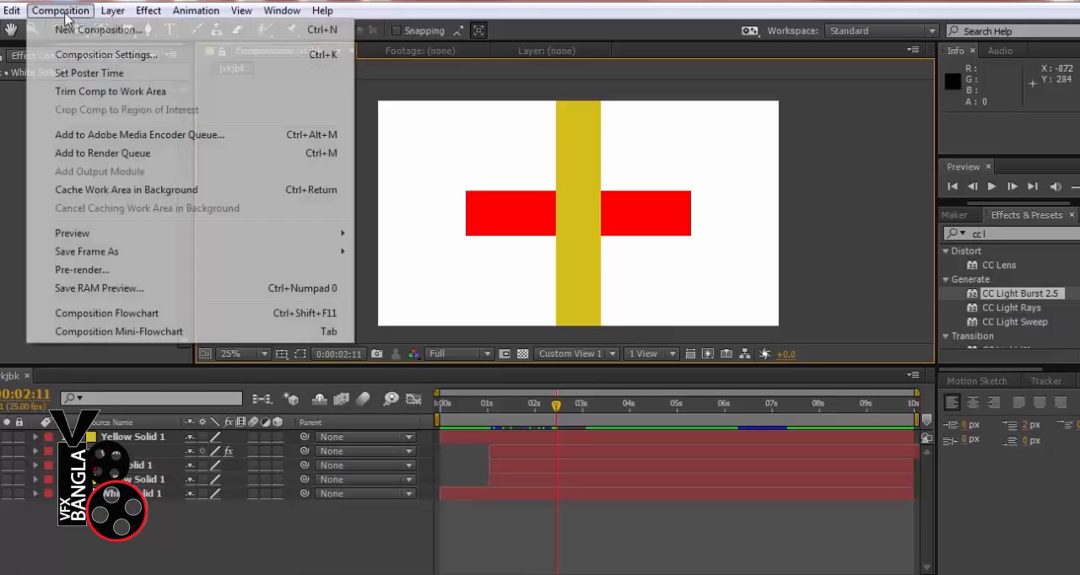
left_click(89, 32)
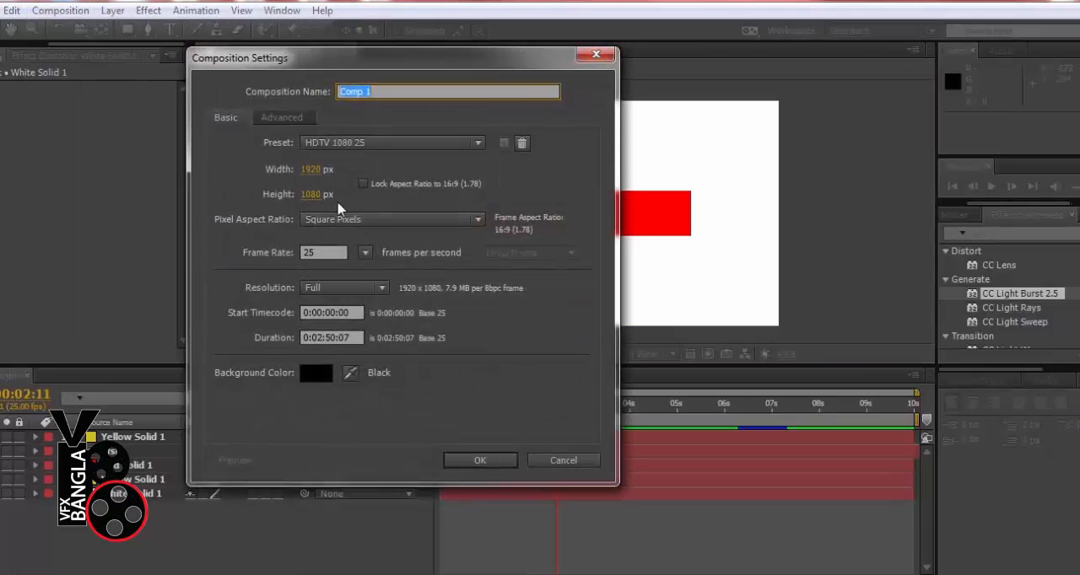
type("S")
type("f[[")
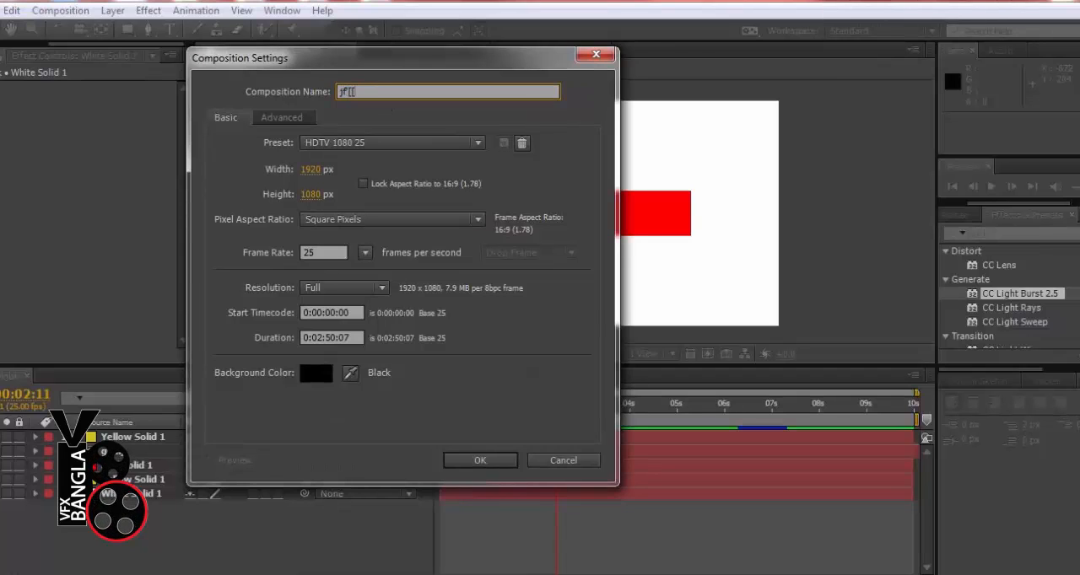
key("BackSpace")
key("BackSpace")
type("dg")
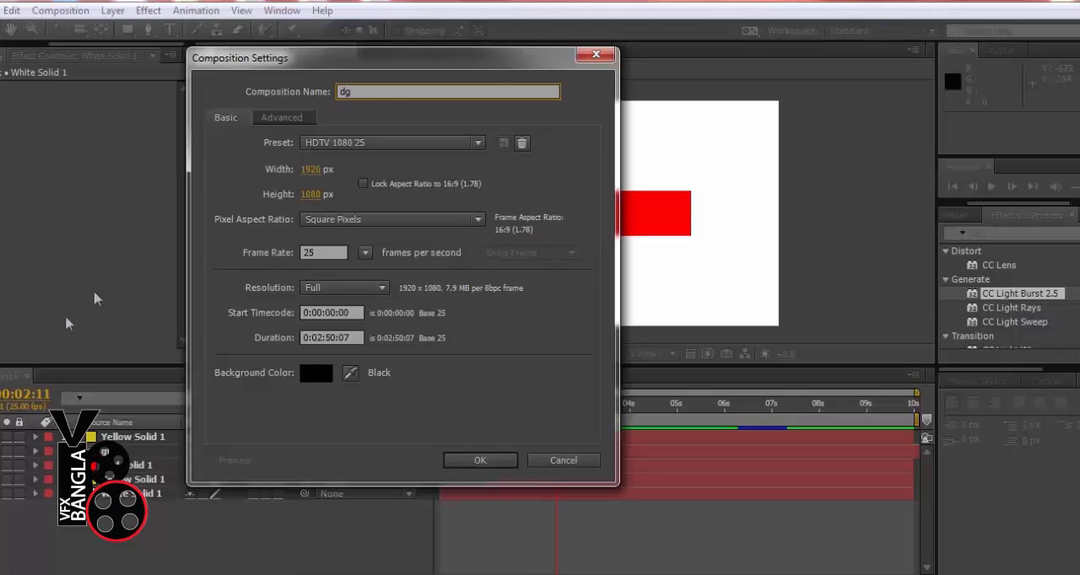
Set the new composition's duration to 0:00:20:07 and create it
left_click(321, 337)
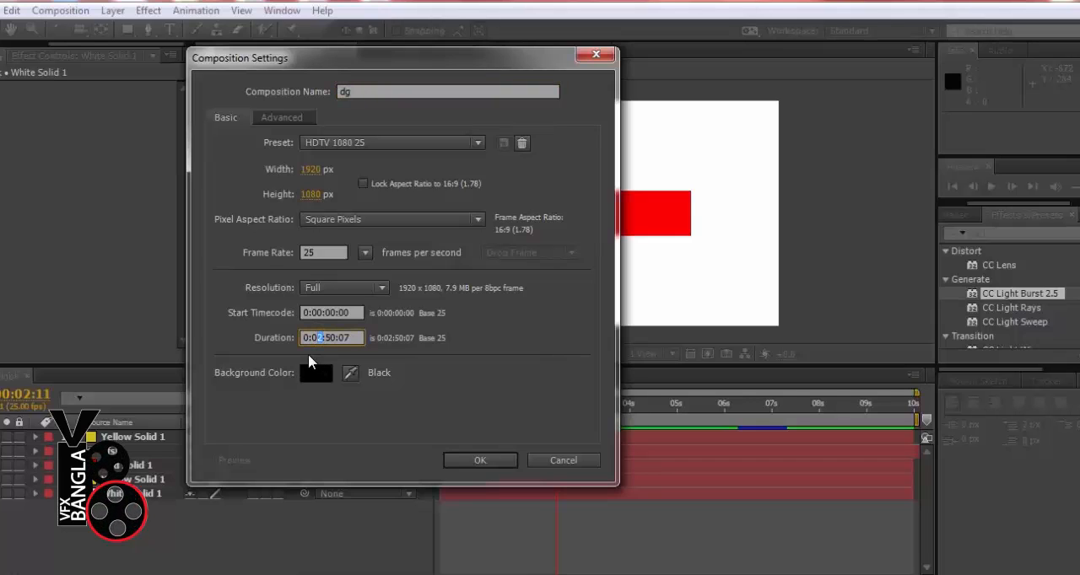
type("0")
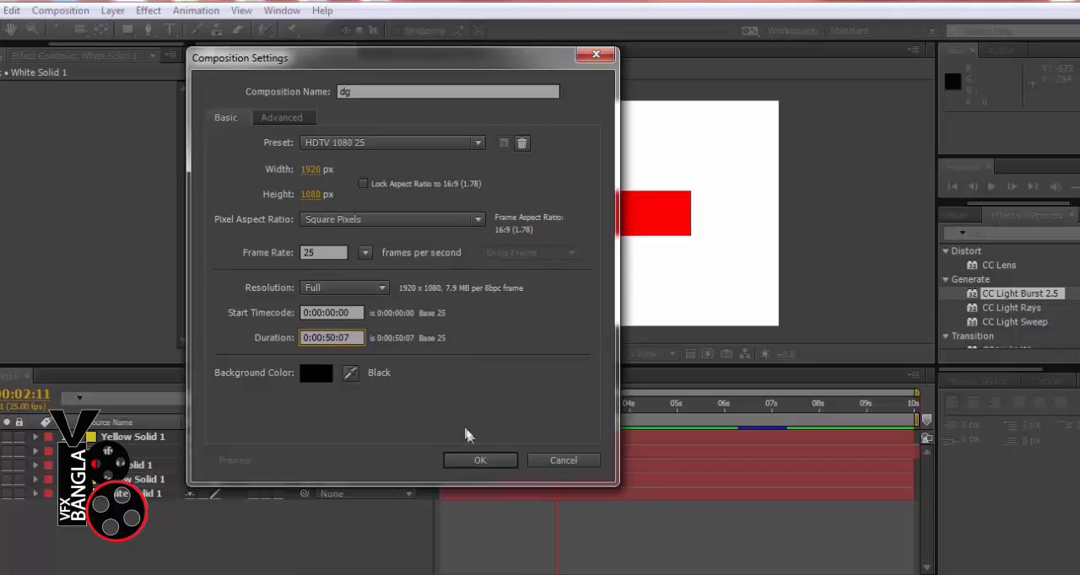
left_click(332, 338)
left_click_drag(331, 338, 326, 337)
type("20")
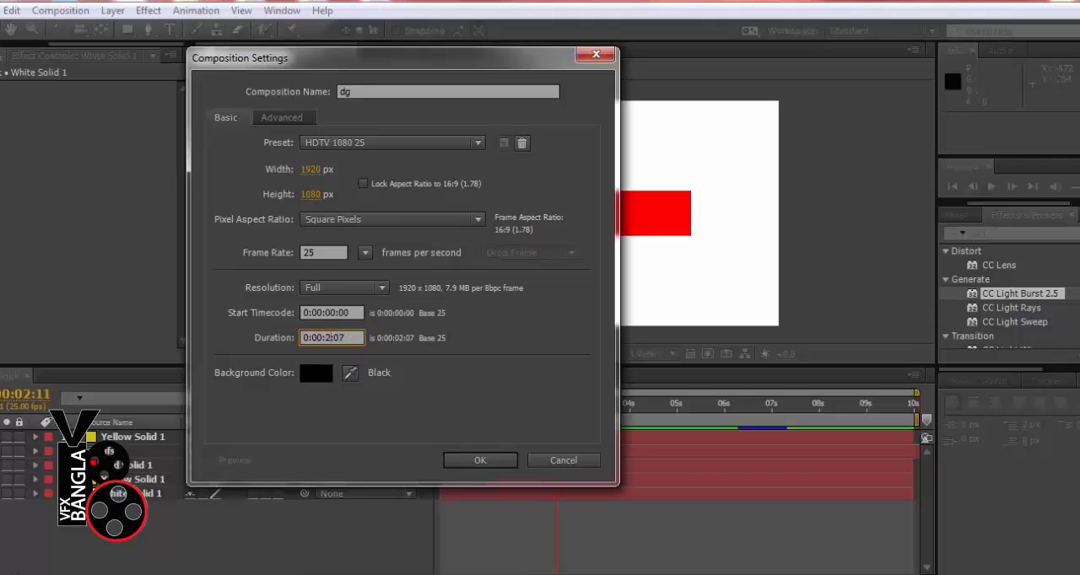
left_click(458, 458)
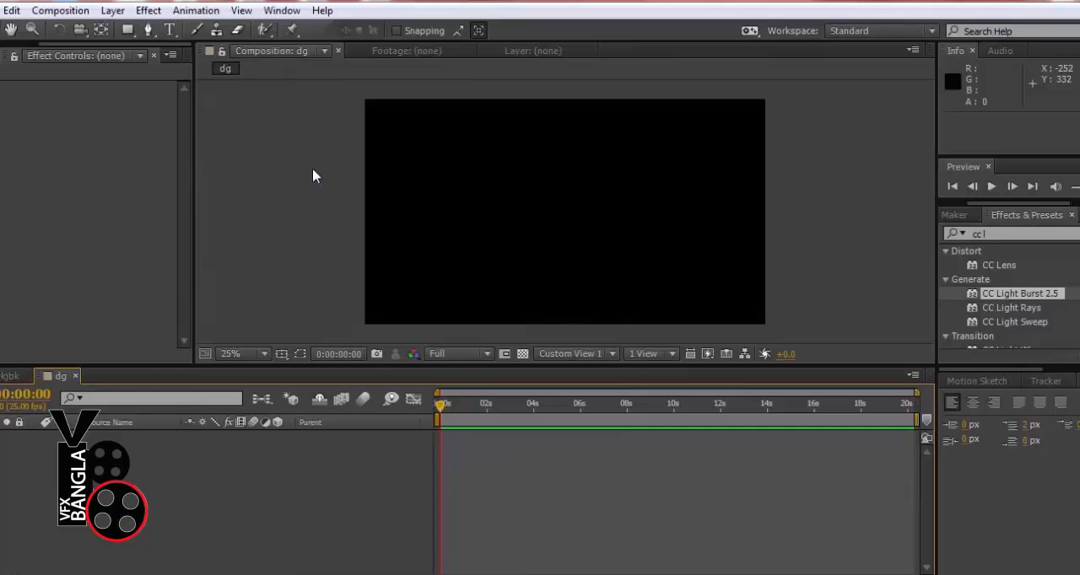
Compare the jvkjbk and dg compositions by switching between their timelines, ending on jvkjbk
left_click(8, 377)
left_click(60, 377)
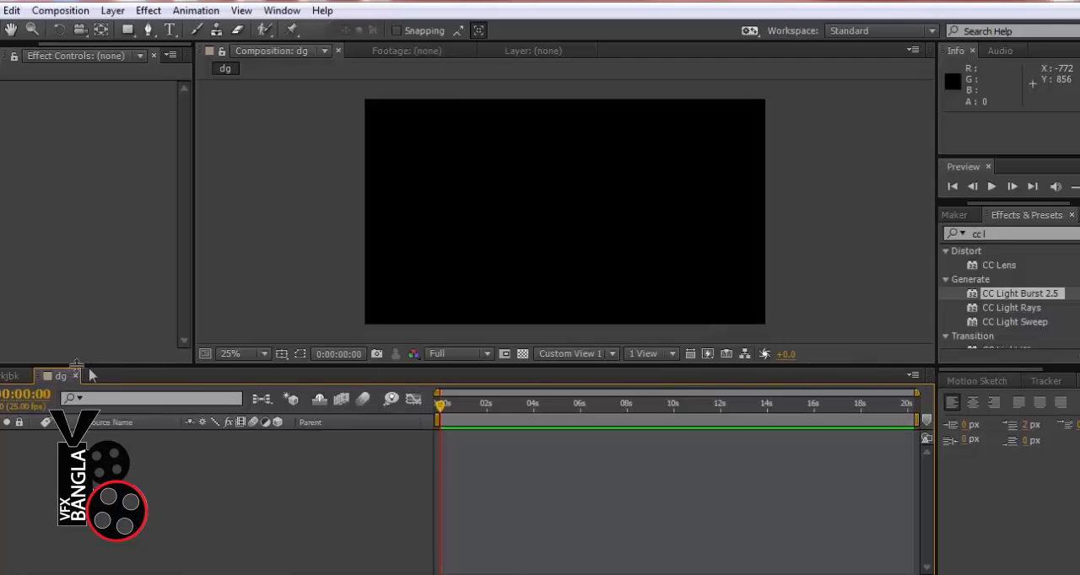
left_click(11, 377)
left_click(59, 378)
left_click(10, 377)
left_click(60, 377)
left_click(10, 377)
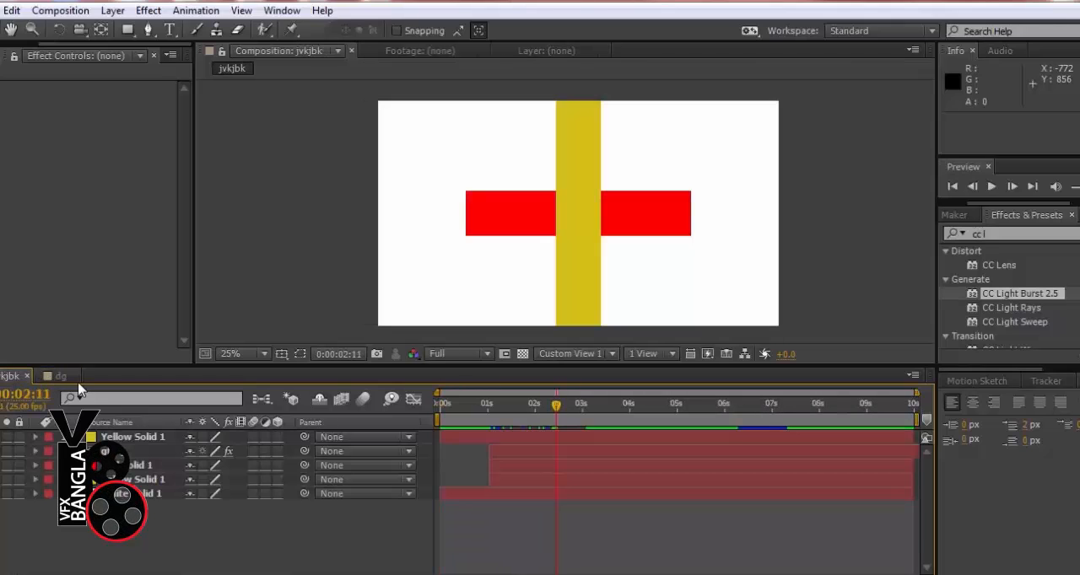
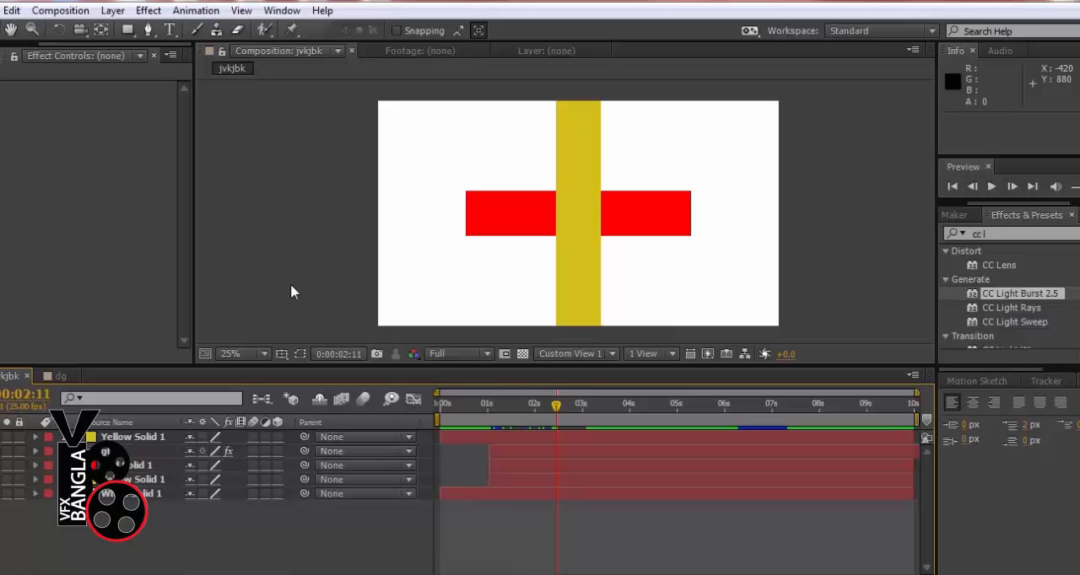
Switch to the dg composition and open the Downloads folder for importing footage into the project
left_click(61, 375)
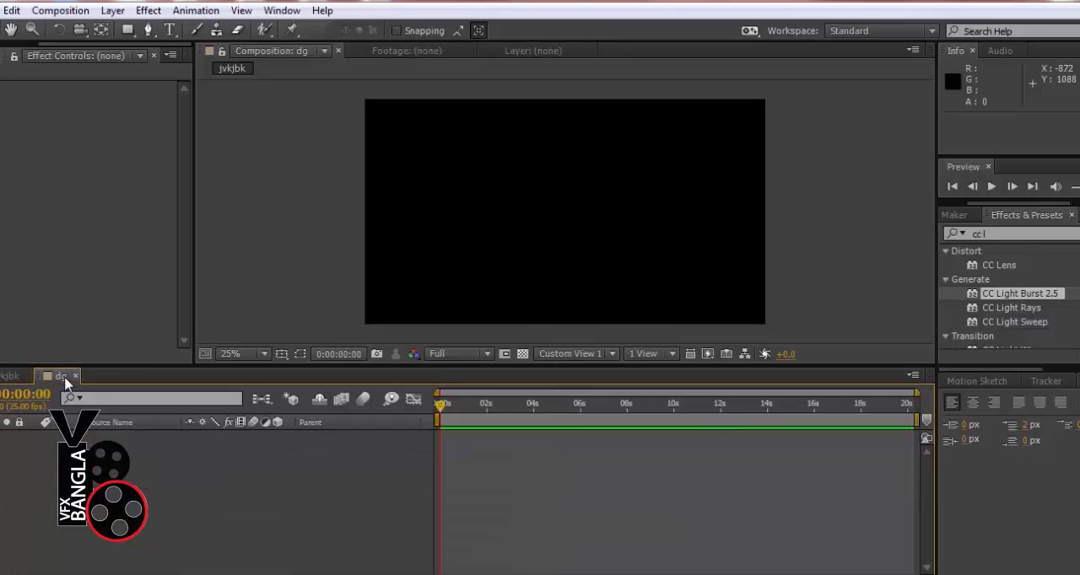
left_click(8, 51)
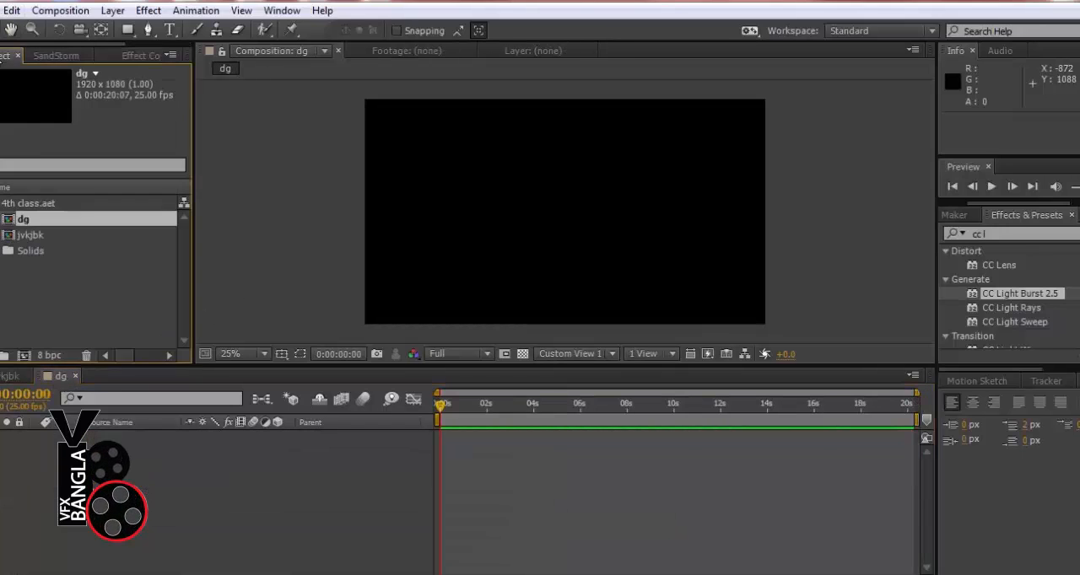
left_click(351, 271)
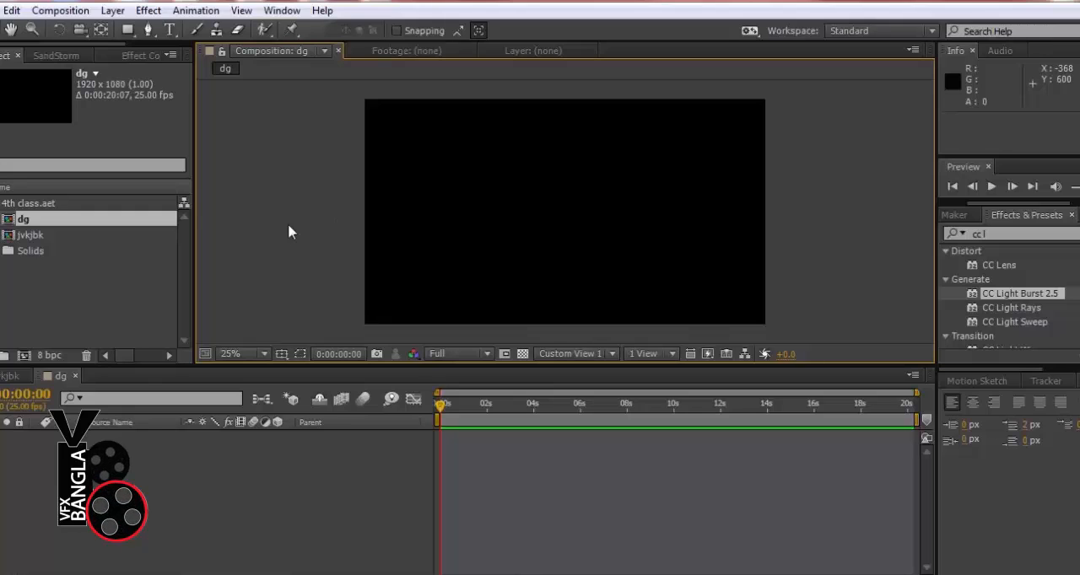
left_click(126, 292)
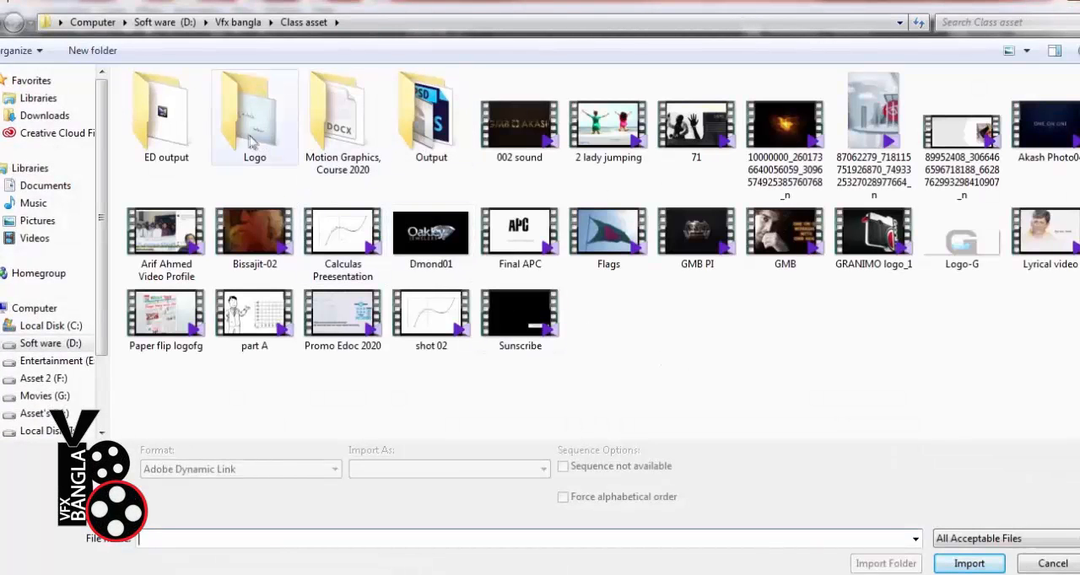
left_click(238, 22)
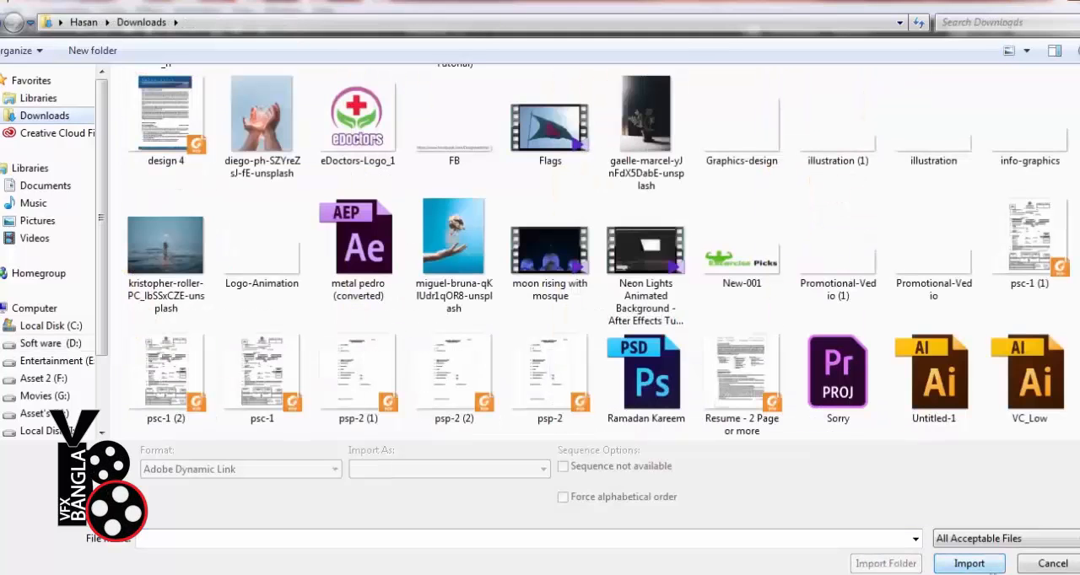
Select the blue-background hand photo, the seascape photo, the moon rising with mosque video and the cupped-hands photo for import
left_click(480, 257)
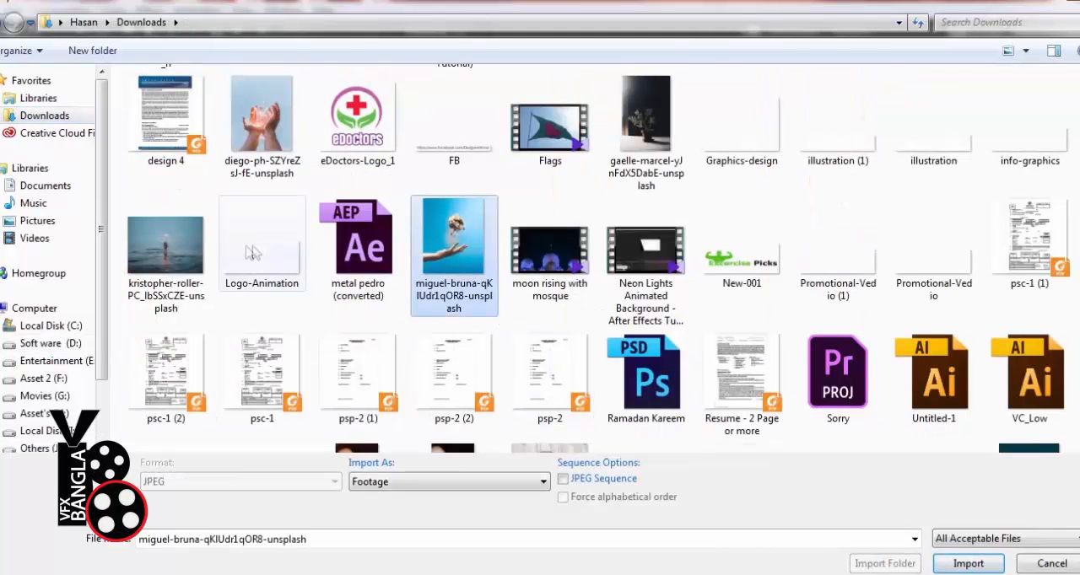
left_click(189, 255, "ctrl")
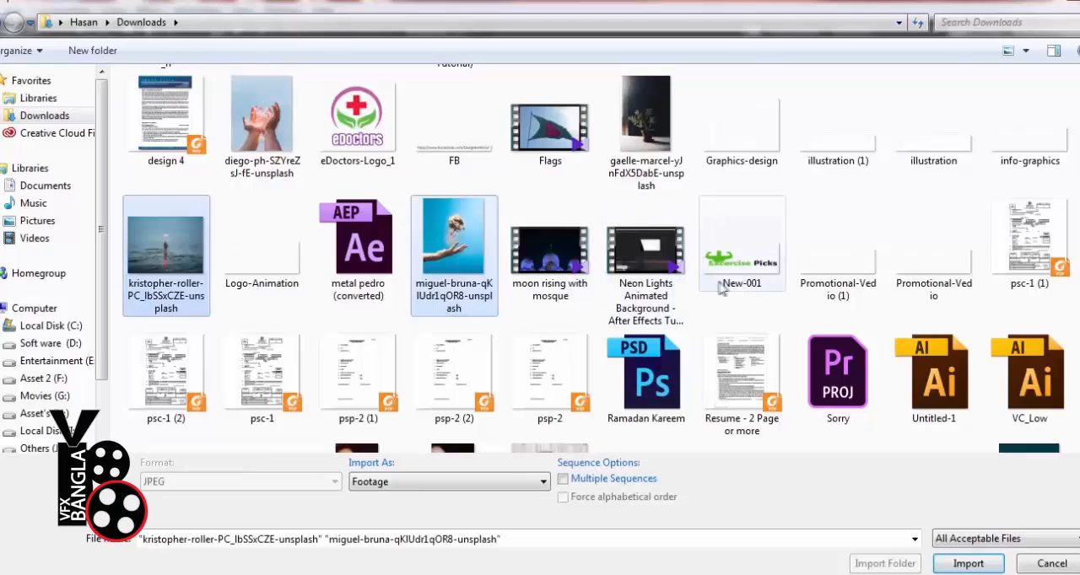
left_click(570, 268, "ctrl")
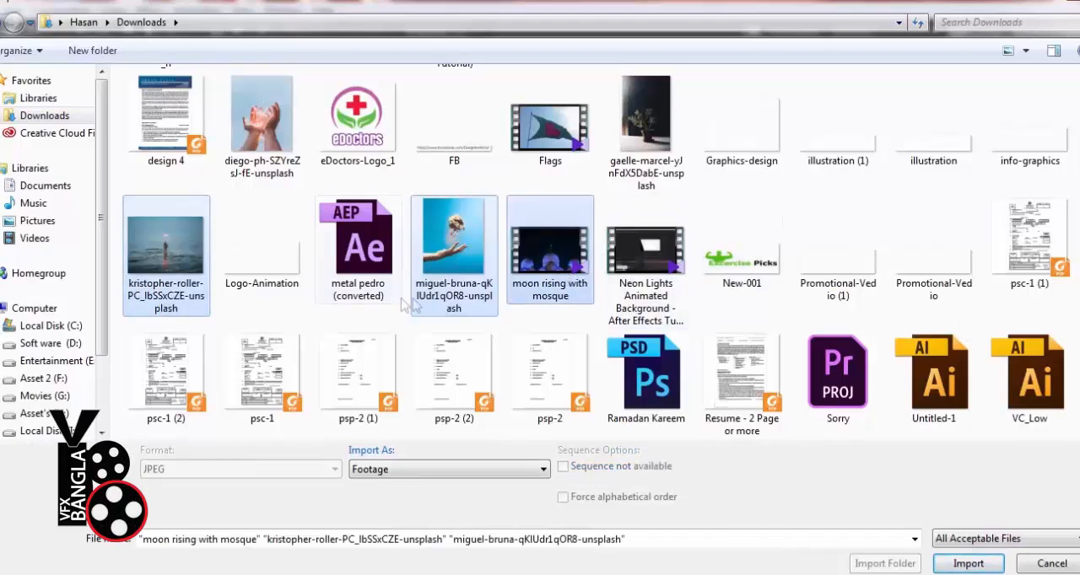
left_click(247, 145, "ctrl")
Add the sunset hand, open-arms silhouette and rainbow cloud photos to the selection and import all selected files as footage
scroll(919, 253, "down", 3)
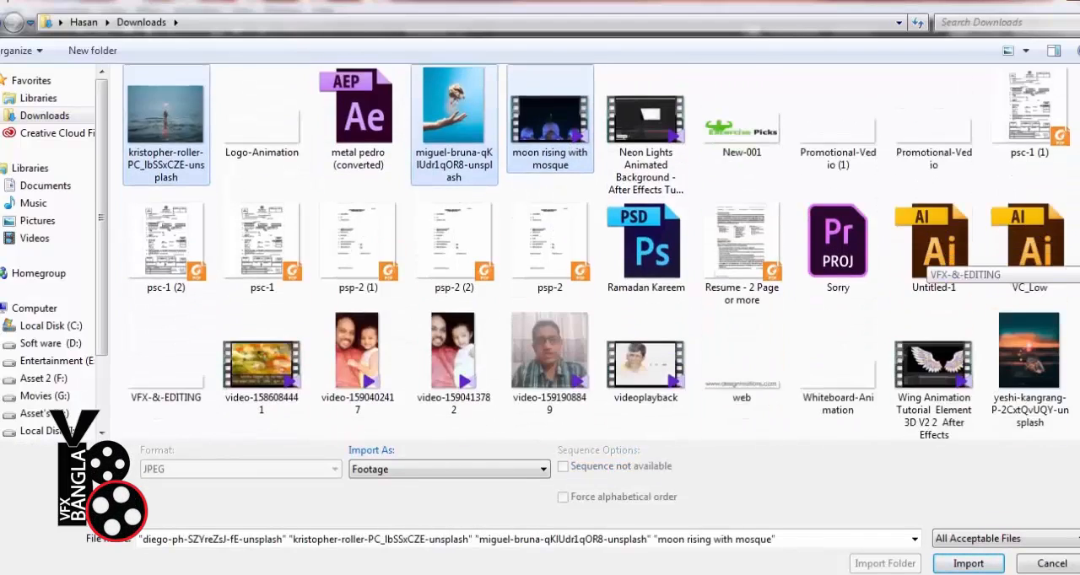
scroll(927, 253, "up", 3)
scroll(926, 253, "down", 3)
left_click(1029, 253, "ctrl")
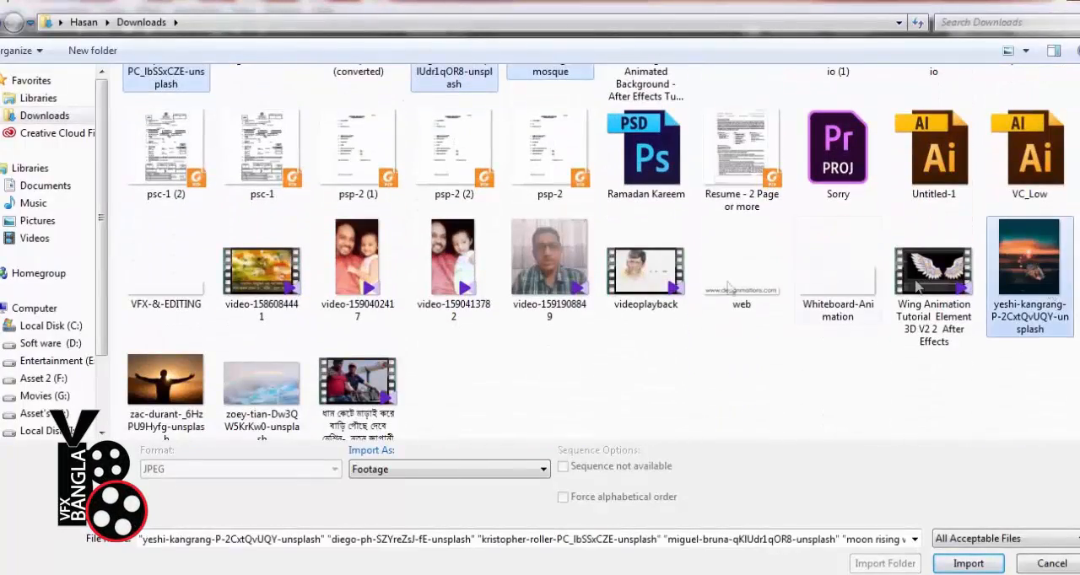
left_click(200, 382, "ctrl")
left_click(279, 395, "ctrl")
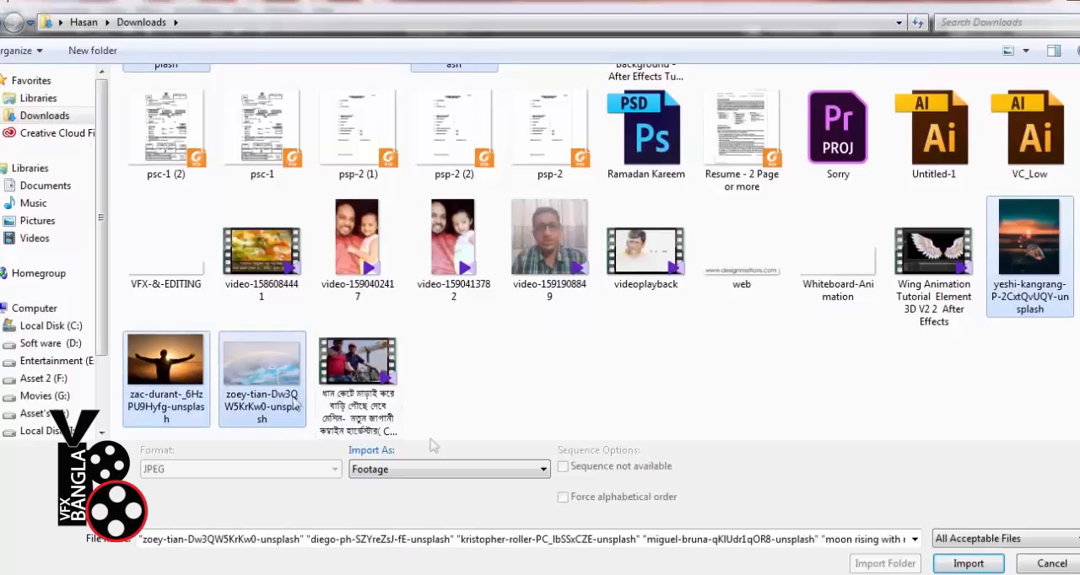
left_click(968, 563)
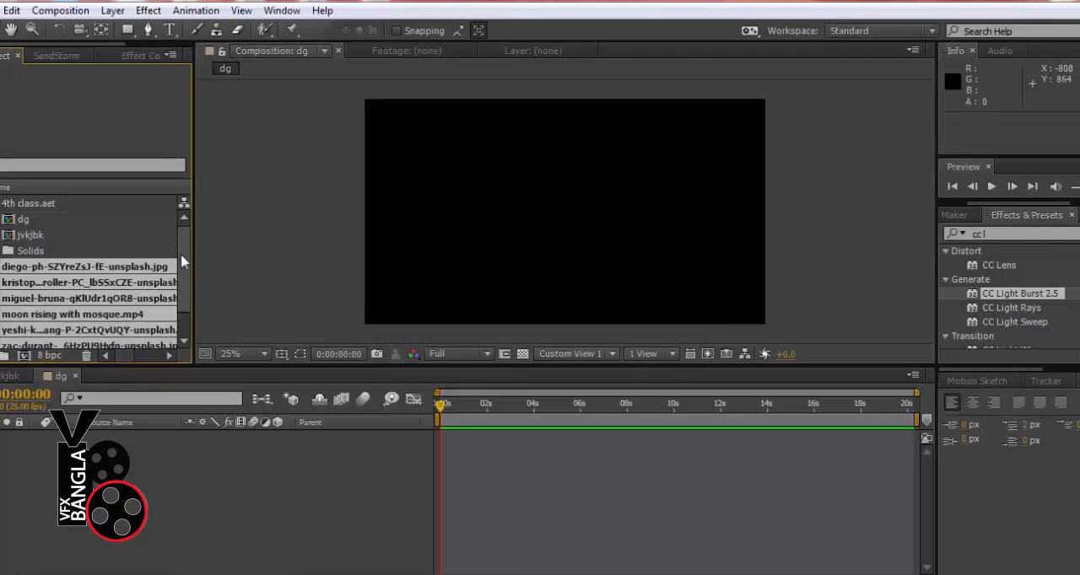
Review the imported files in the project, checking the details of the cupped-hands photo and moon rising with mosque.mp4
scroll(184, 291, "down", 2)
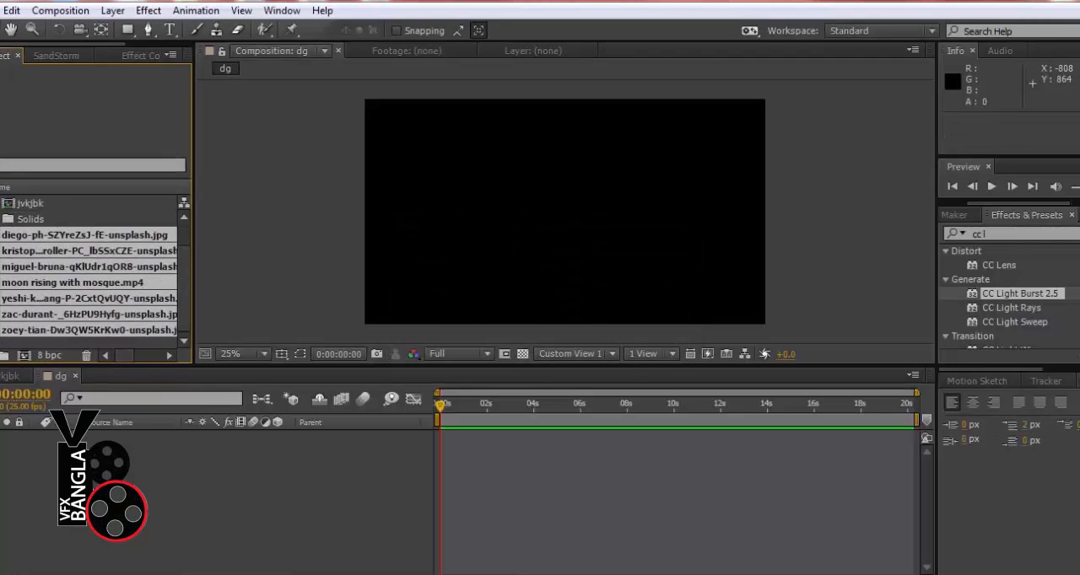
key("ctrl+i")
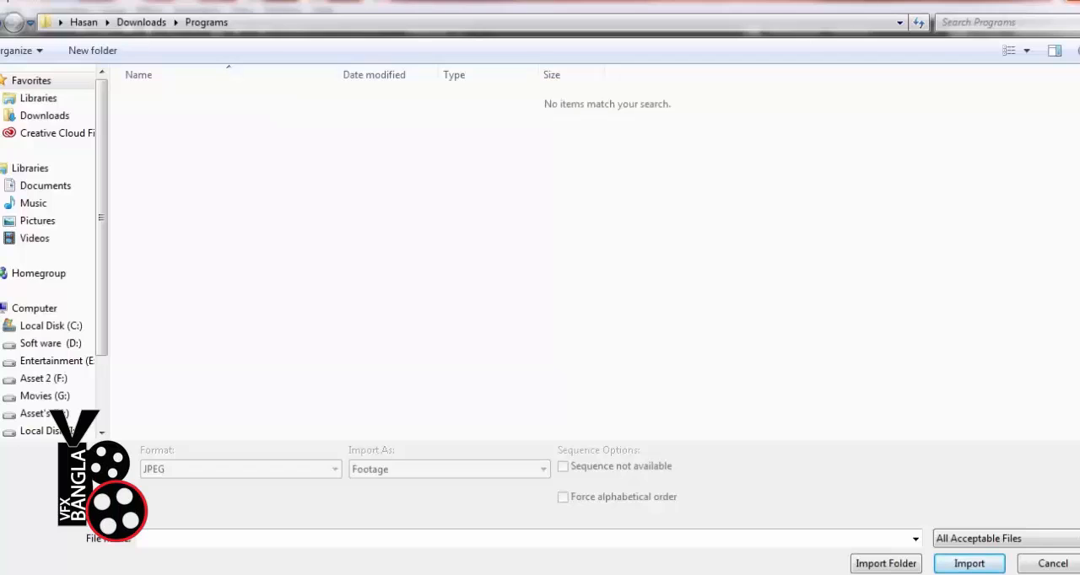
left_click(1075, 1)
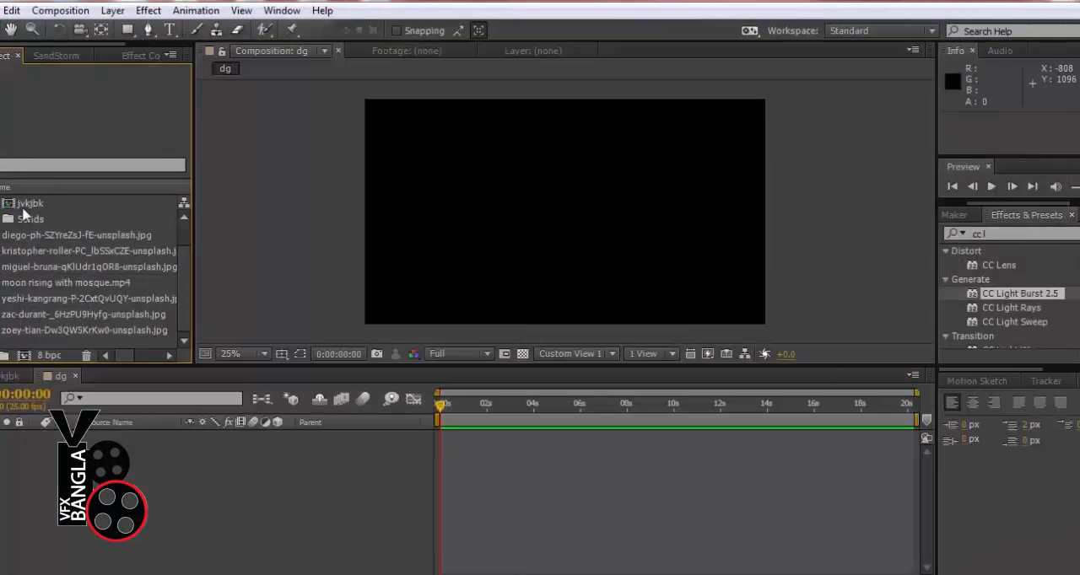
left_click(41, 237)
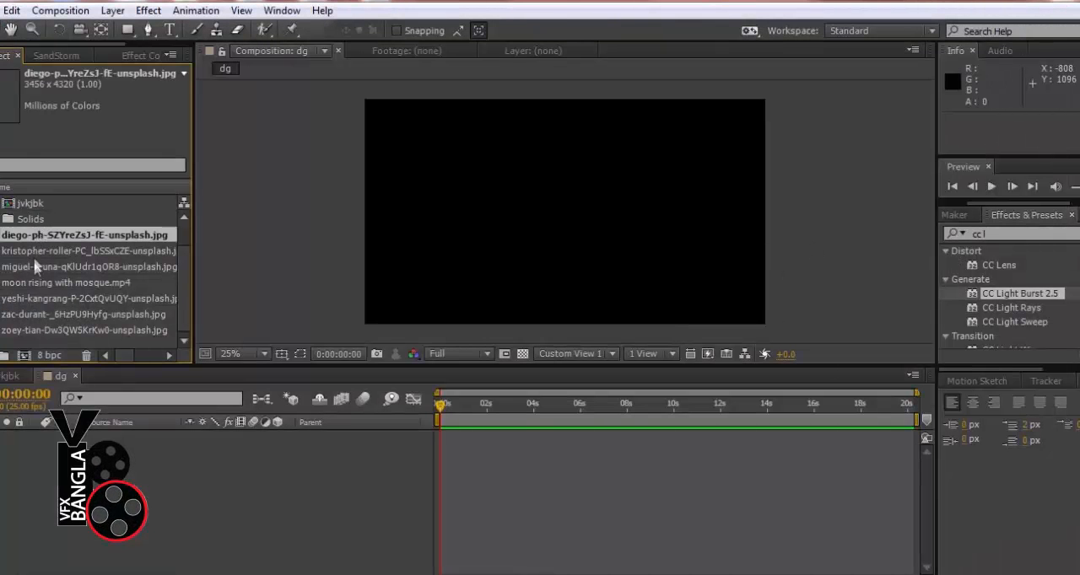
left_click(39, 285)
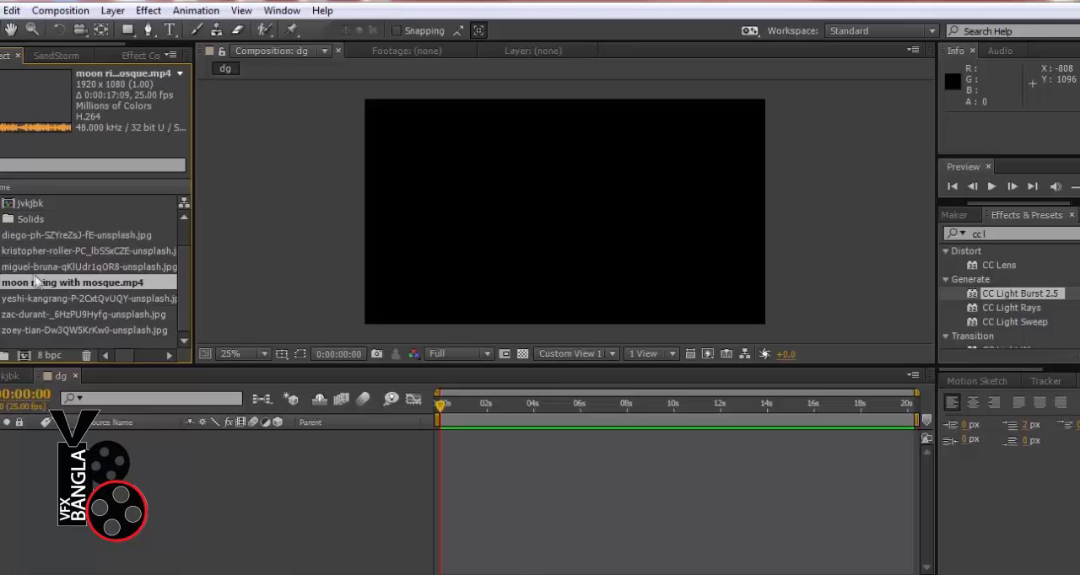
left_click(29, 241)
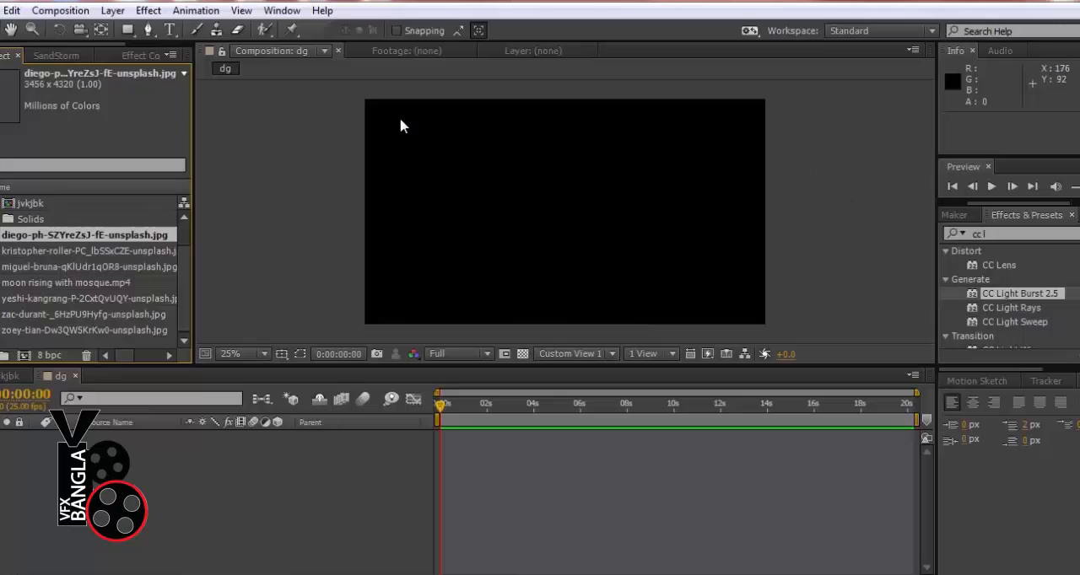
Create a white comp-size solid named BG in the dg composition, refresh the view and deselect the layer
right_click(277, 153)
mouse_move(321, 167)
left_click(541, 210)
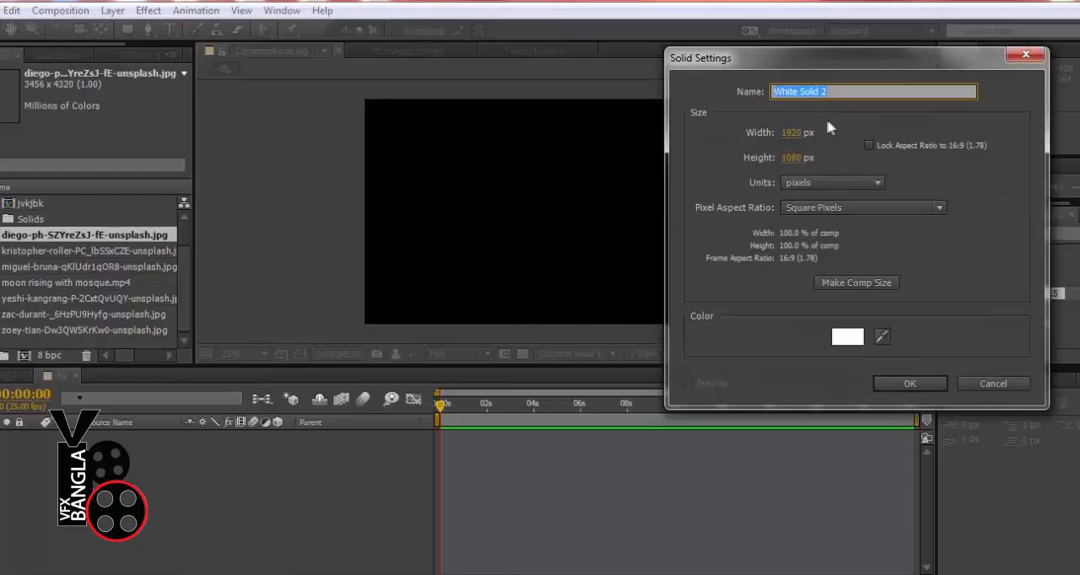
type("BG")
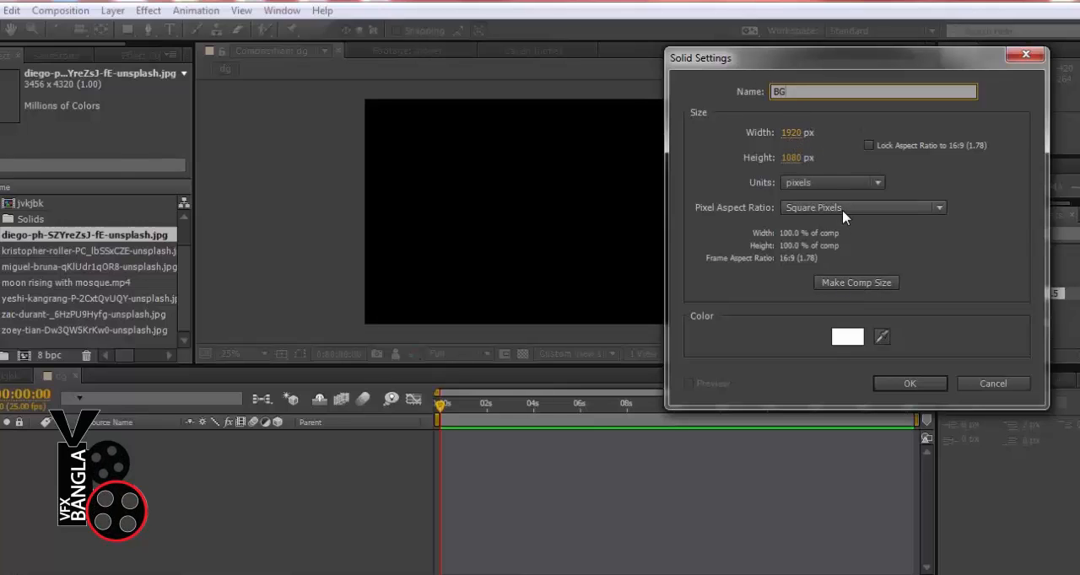
left_click(856, 284)
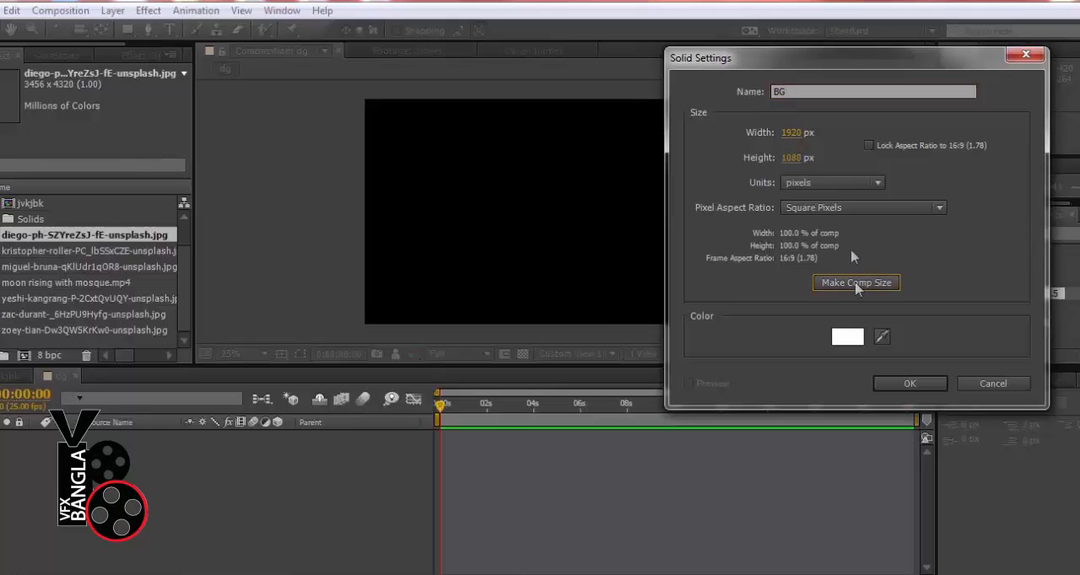
left_click(908, 381)
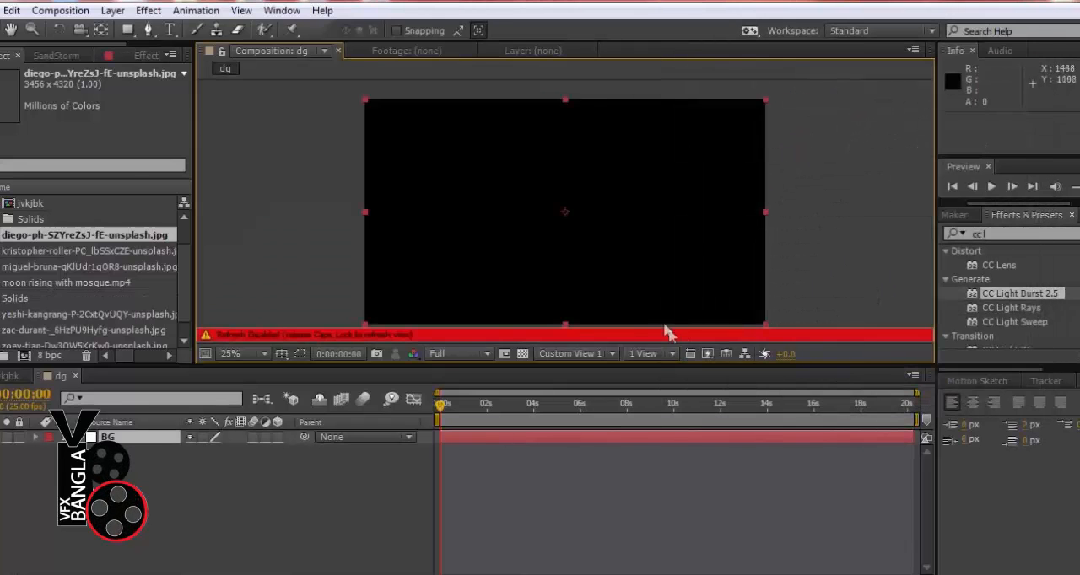
key("Caps_Lock")
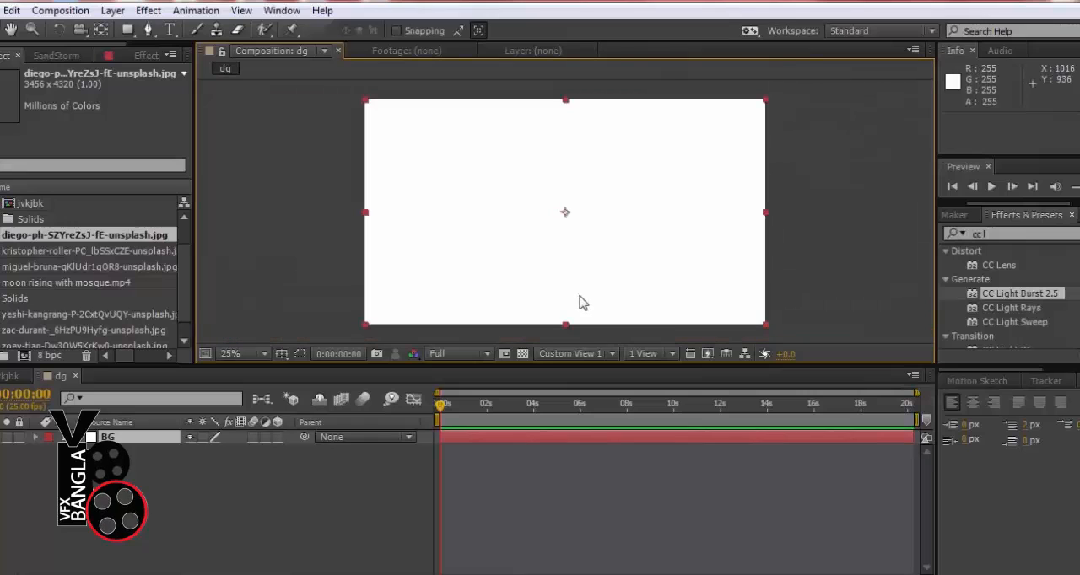
left_click(230, 210)
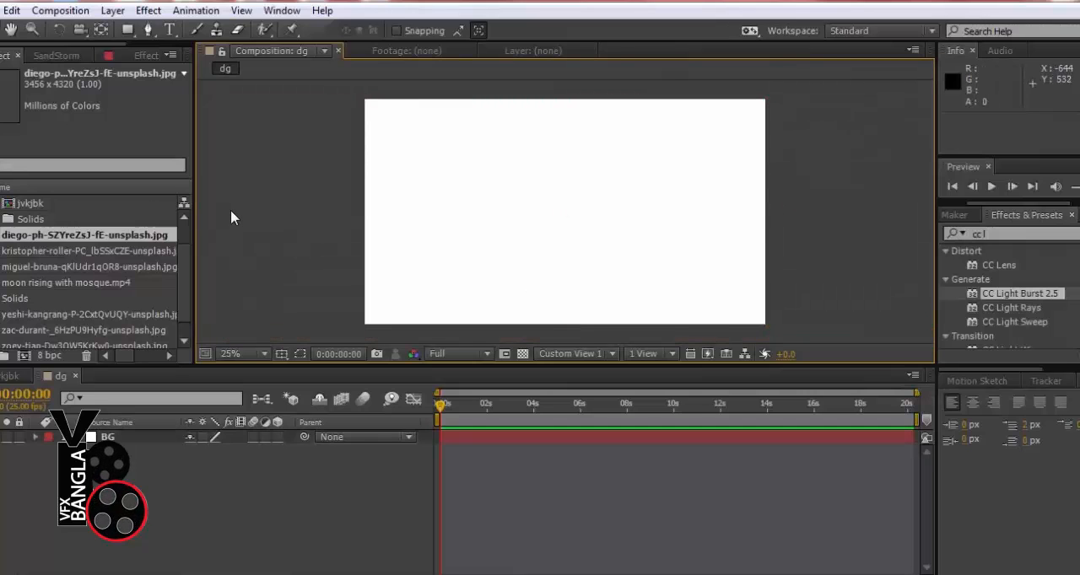
Add the cupped-hands photo to the dg timeline above the BG layer
left_click_drag(28, 239, 29, 438)
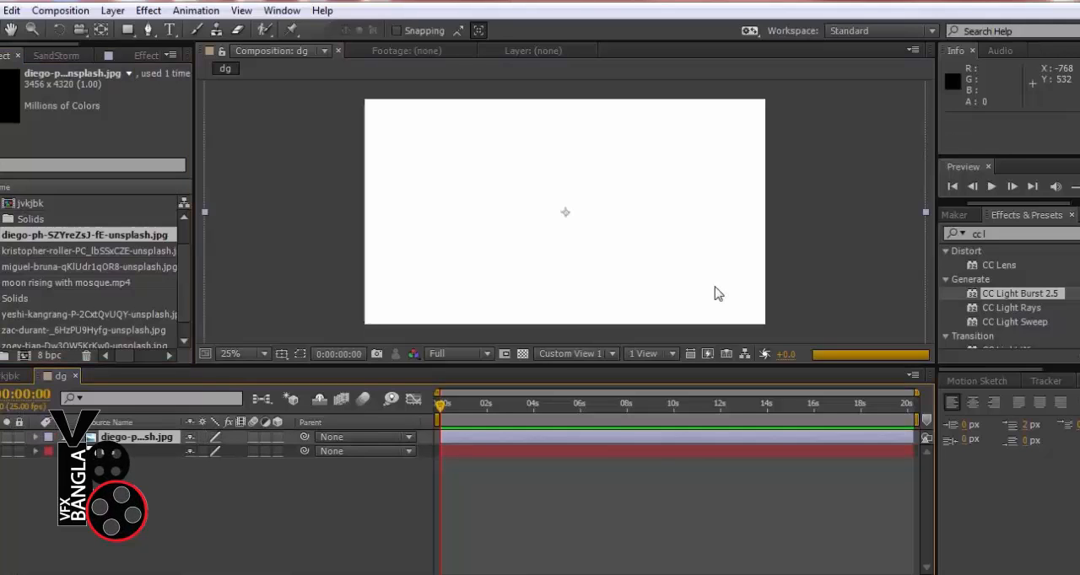
key("comma")
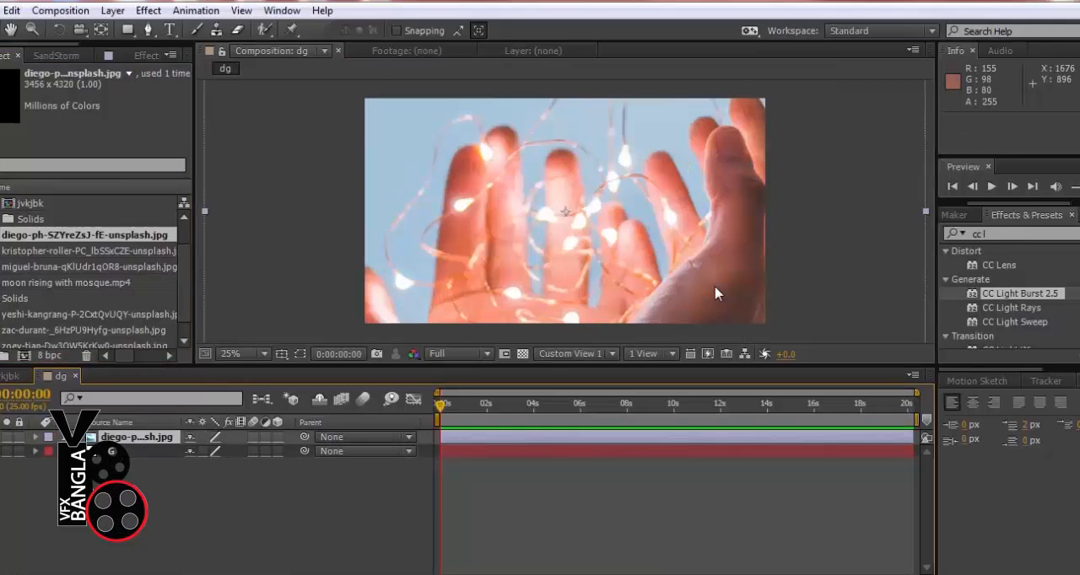
key("comma")
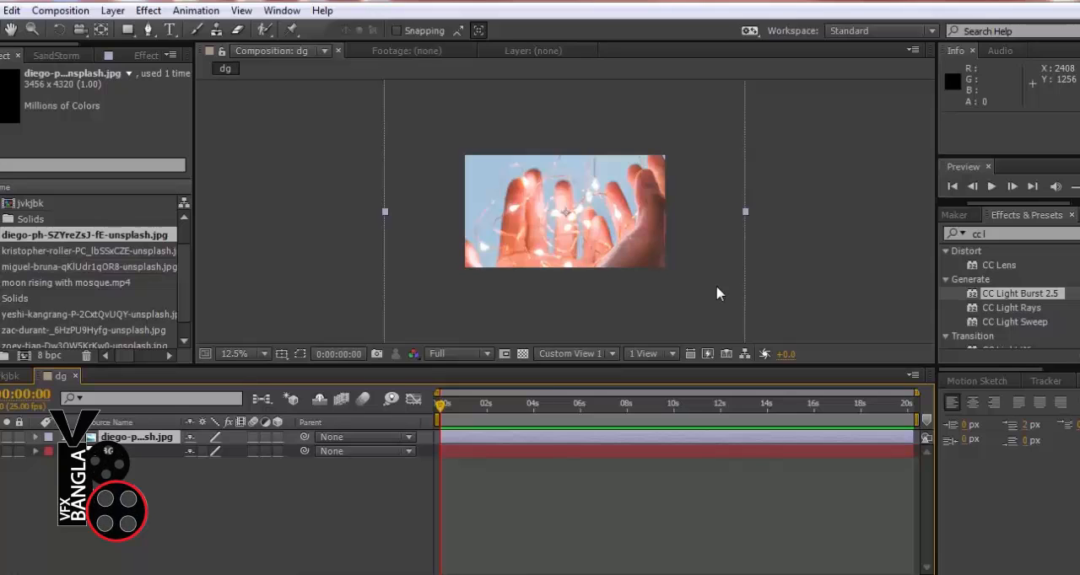
Scale the cupped-hands photo down and move it to the upper-left part of the frame, at position 268, 332
scroll(668, 192, "down", 2)
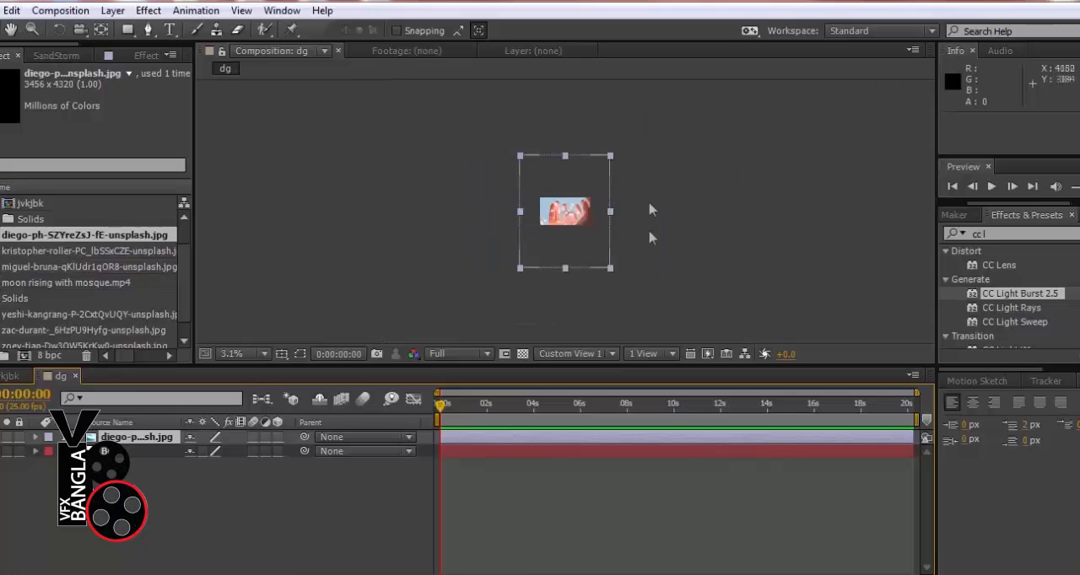
left_click(612, 267)
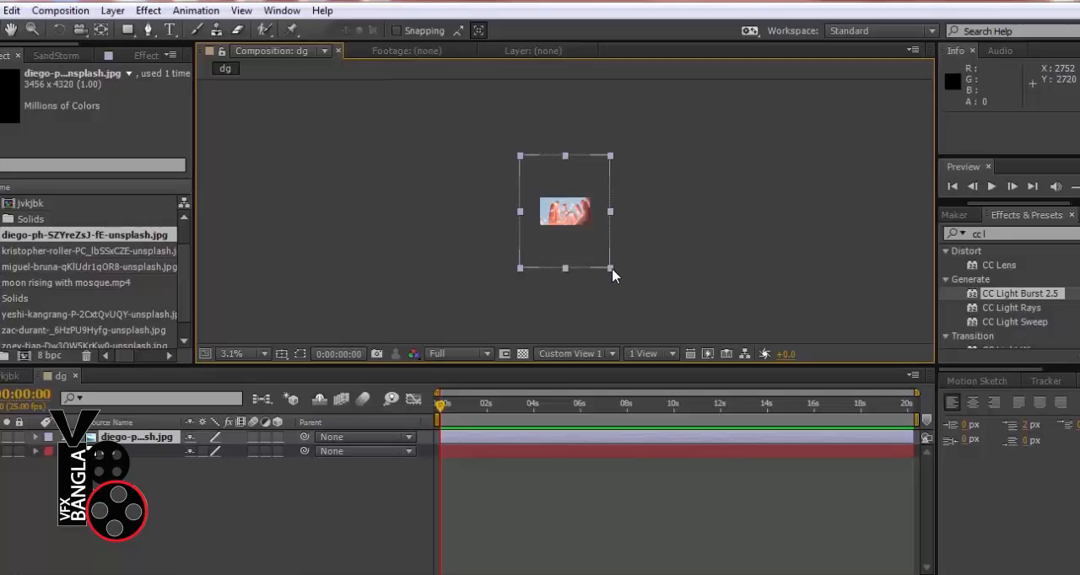
left_click_drag(611, 269, 452, 168)
scroll(601, 232, "up", 3)
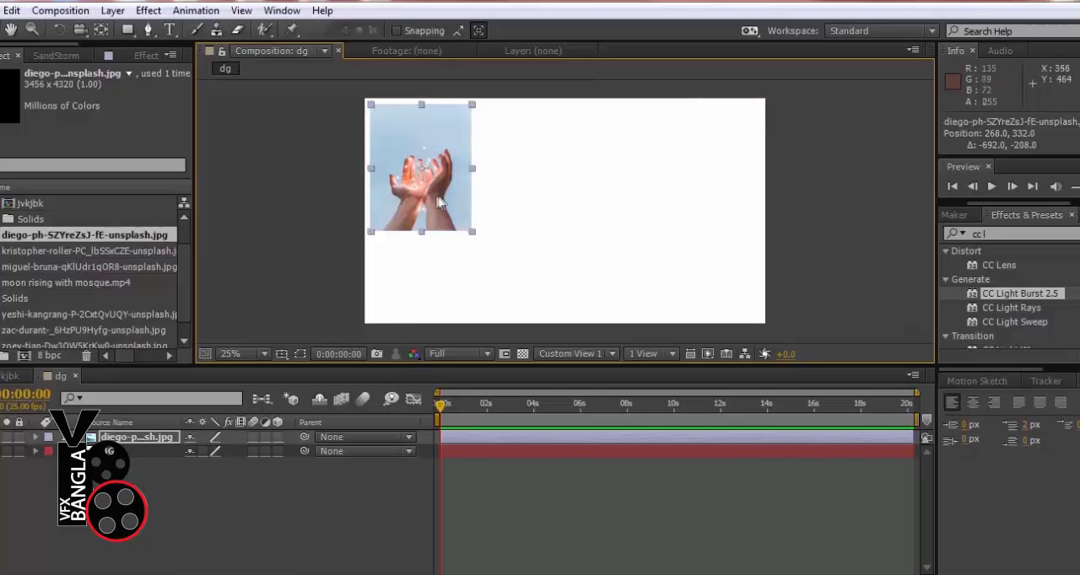
Undo the photo's move and scaling
left_click(12, 10)
left_click(48, 29)
left_click(12, 10)
left_click(30, 28)
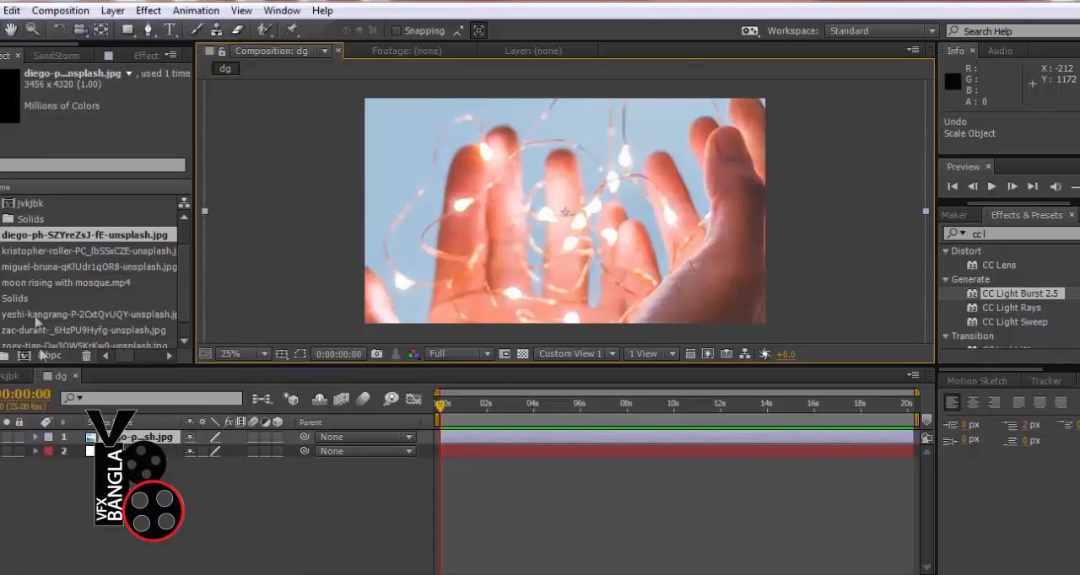
right_click(110, 437)
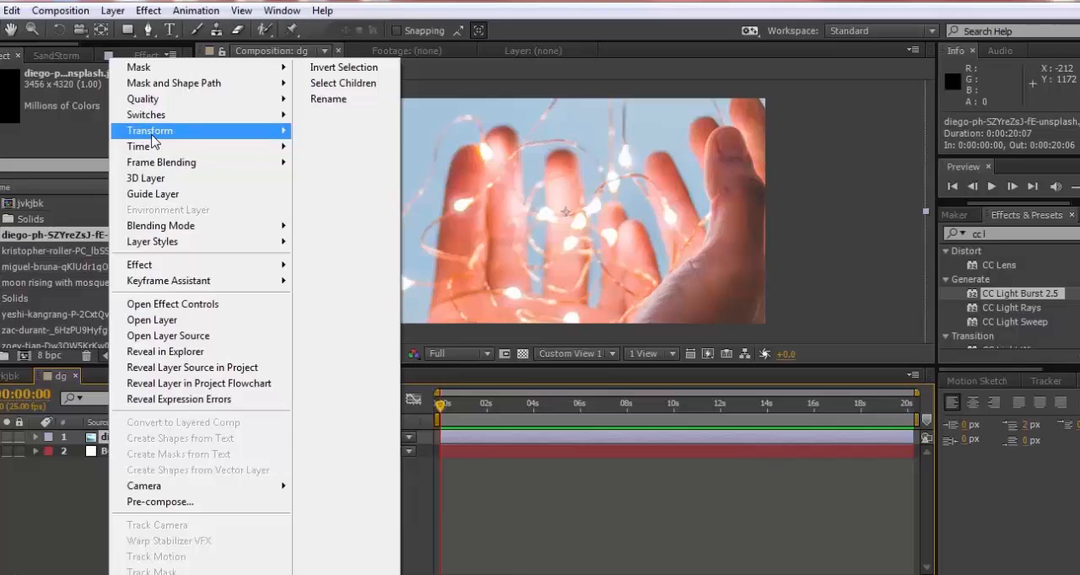
mouse_move(151, 136)
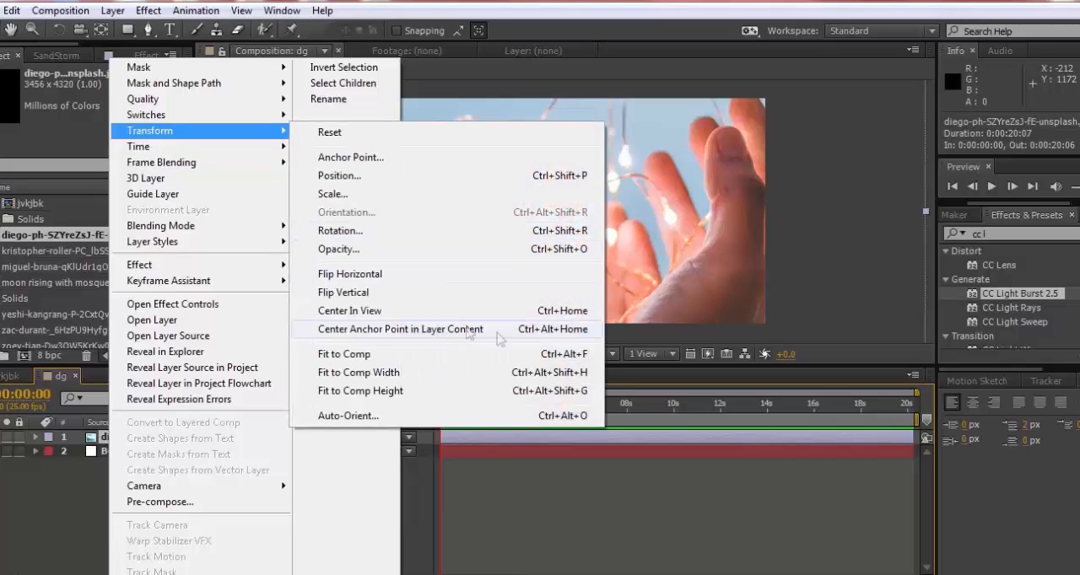
left_click(365, 195)
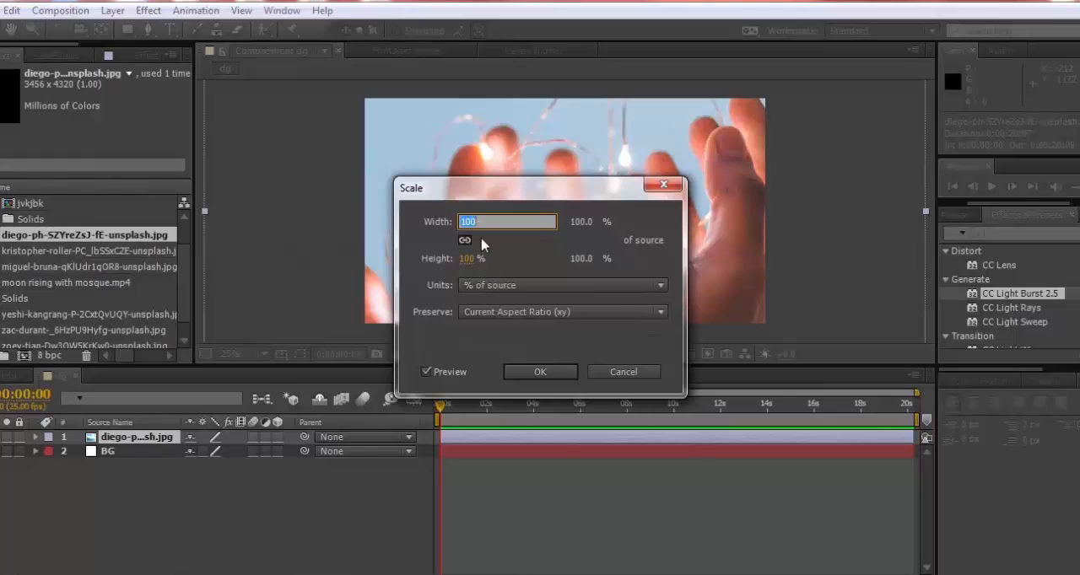
left_click_drag(466, 259, 407, 260)
left_click(623, 373)
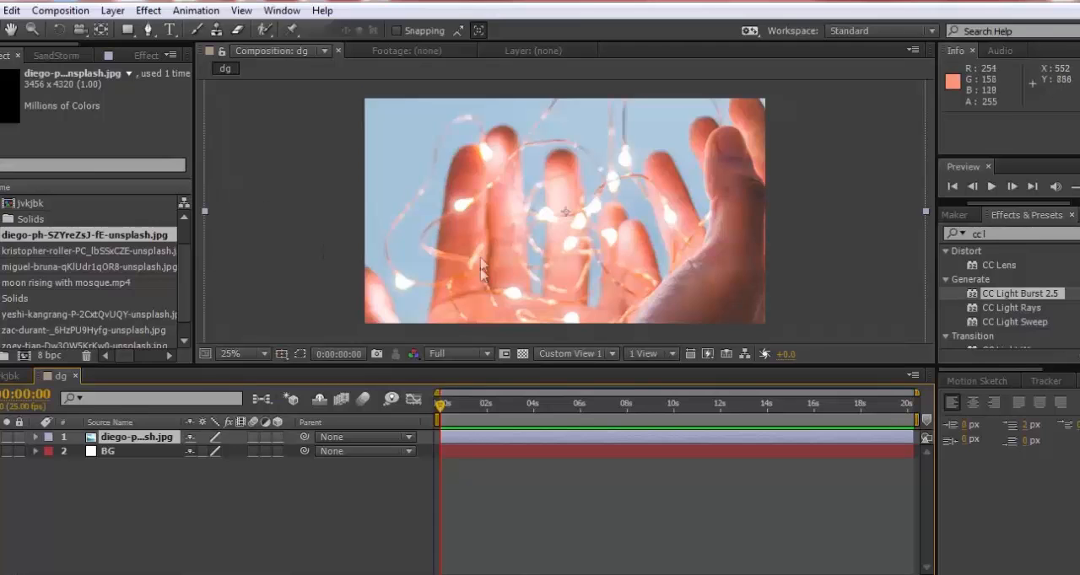
Scale the cupped-hands photo down to 20%
key("comma")
key("comma")
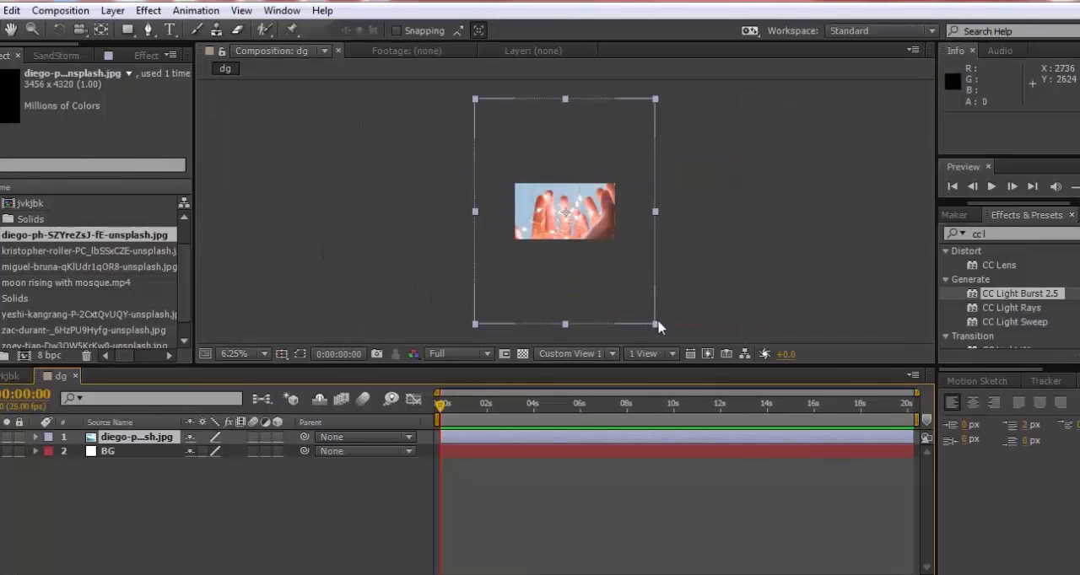
left_click_drag(657, 327, 584, 232)
left_click(36, 437)
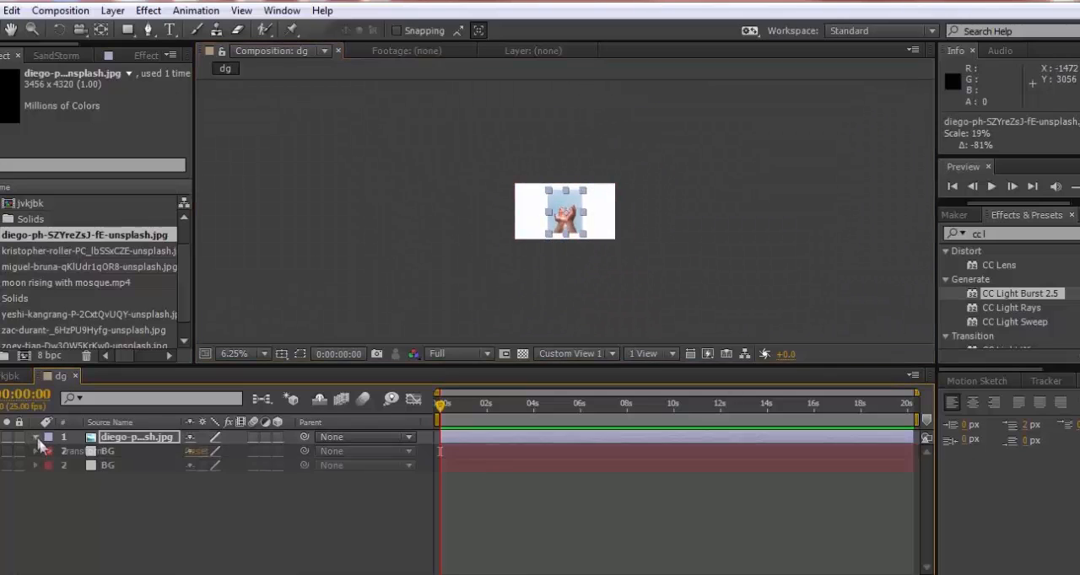
left_click(51, 451)
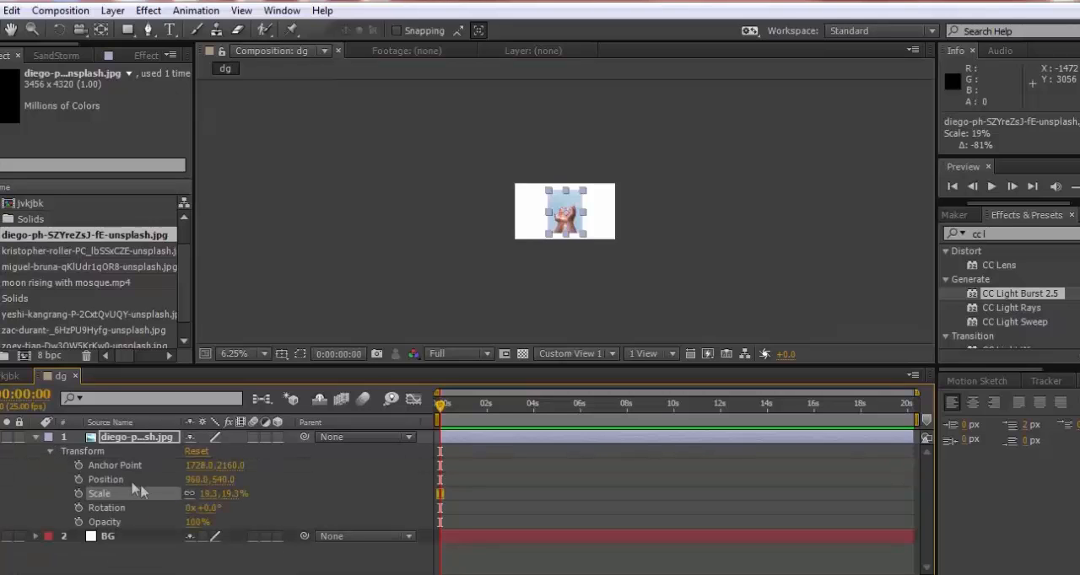
left_click(202, 493)
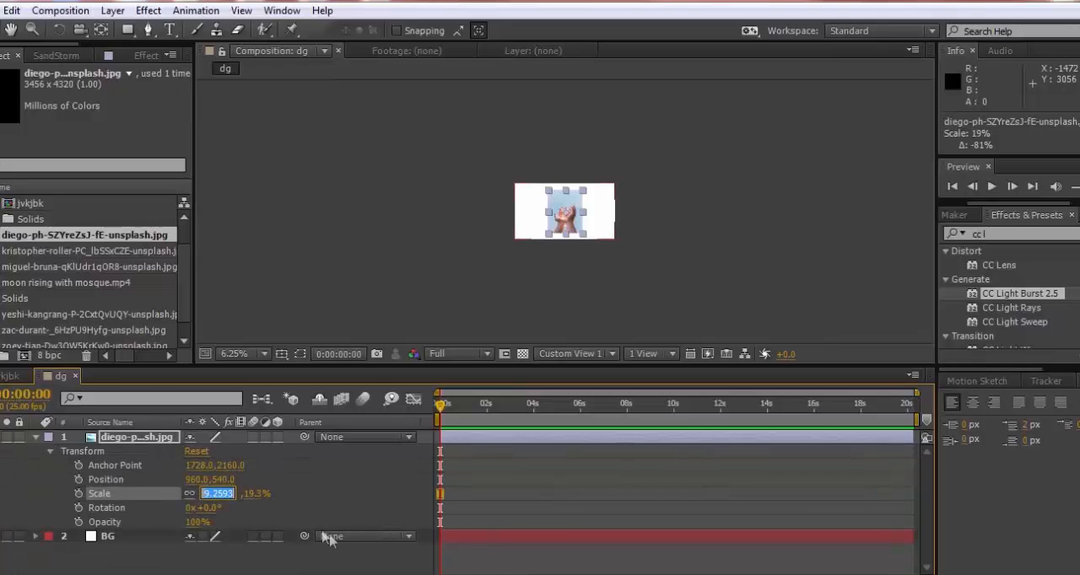
type("20")
key("Return")
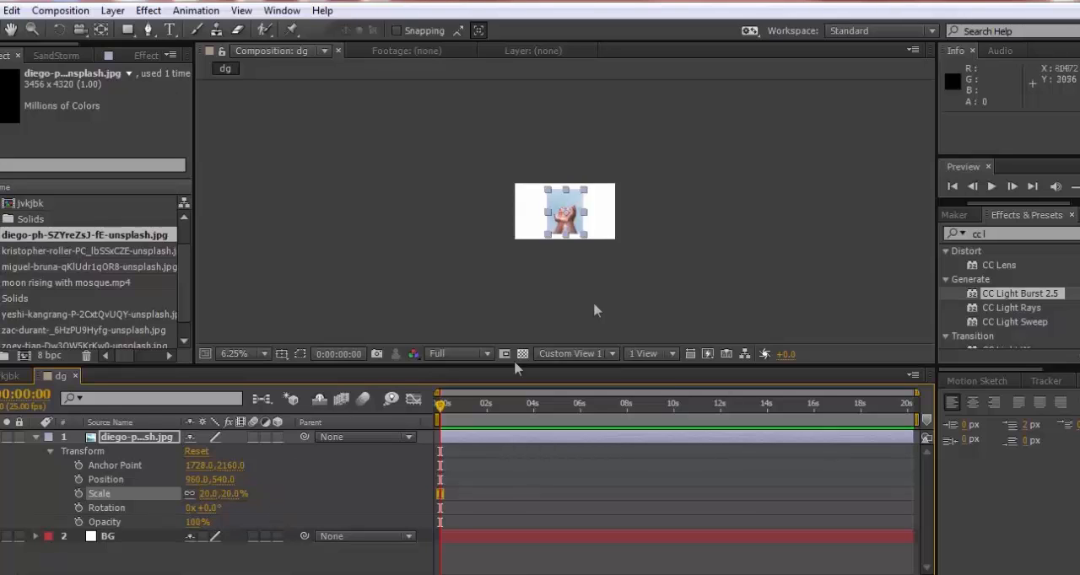
Set the cupped-hands photo's scale to 10% and move it to the frame's upper-left corner, at position 212, 252
scroll(570, 233, "up", 4)
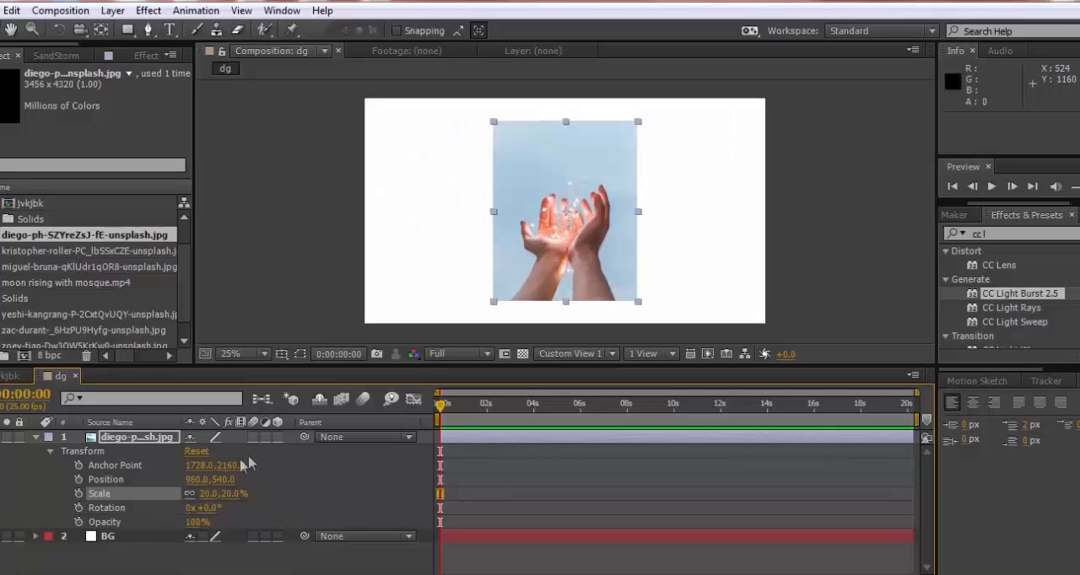
left_click(207, 496)
type("10")
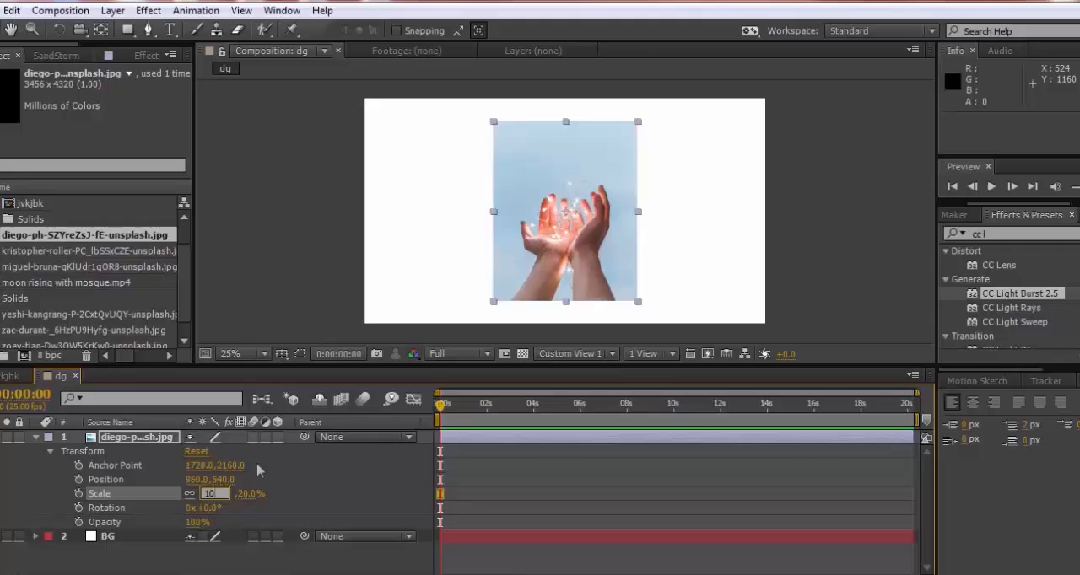
key("Return")
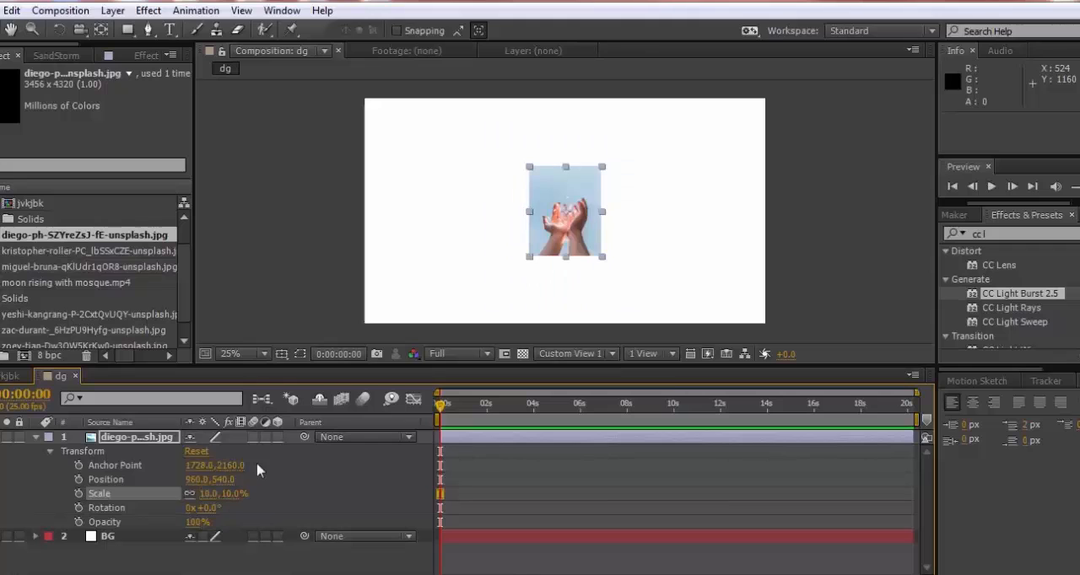
left_click_drag(552, 187, 399, 131)
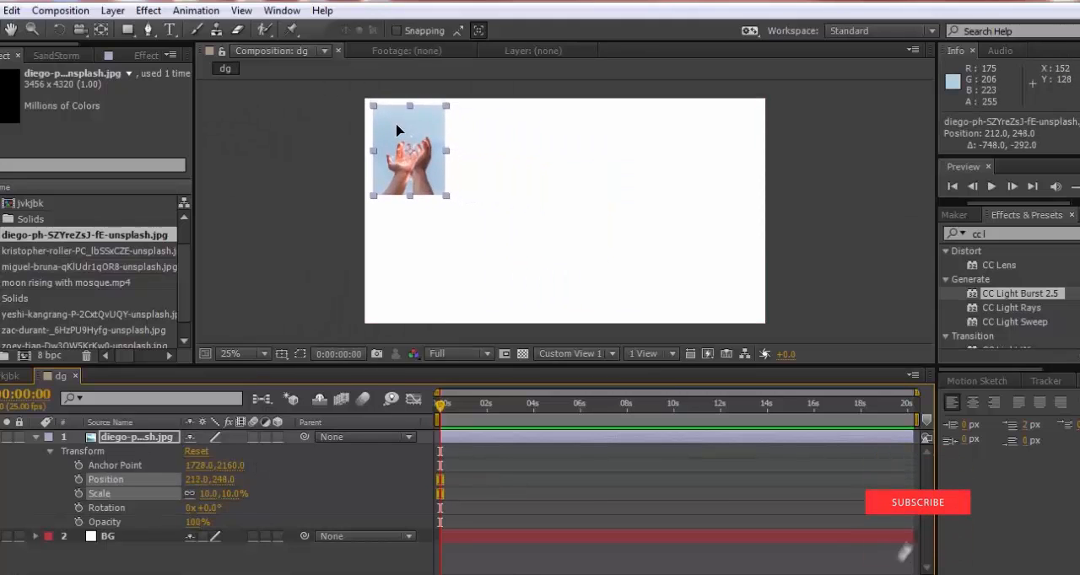
Add the photo of the raised hand holding a sparkler to the dg timeline, directly above BG, and collapse the cupped-hands layer
left_click(53, 253)
left_click_drag(56, 261, 80, 483)
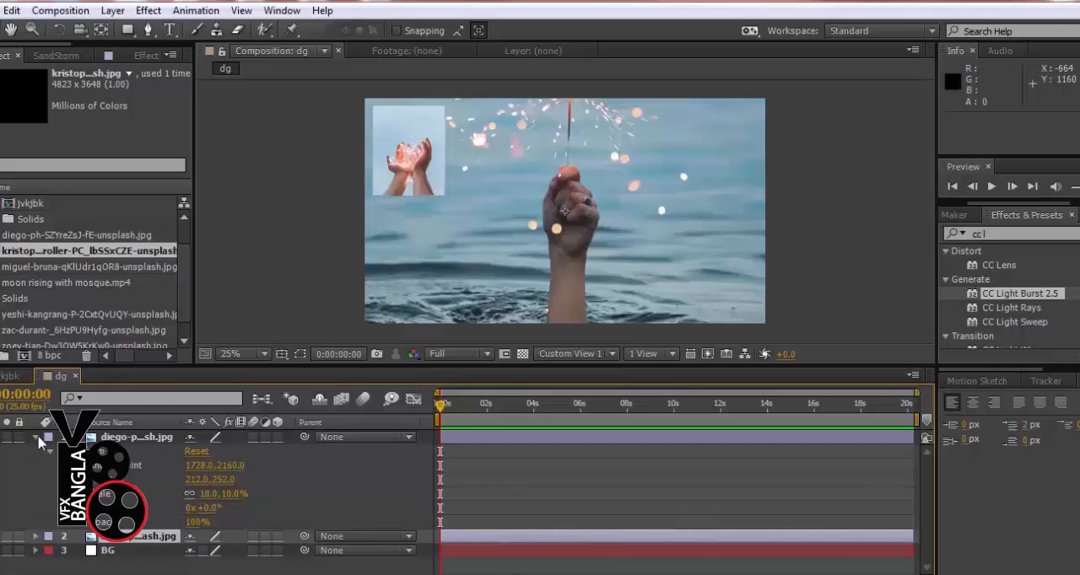
left_click(37, 439)
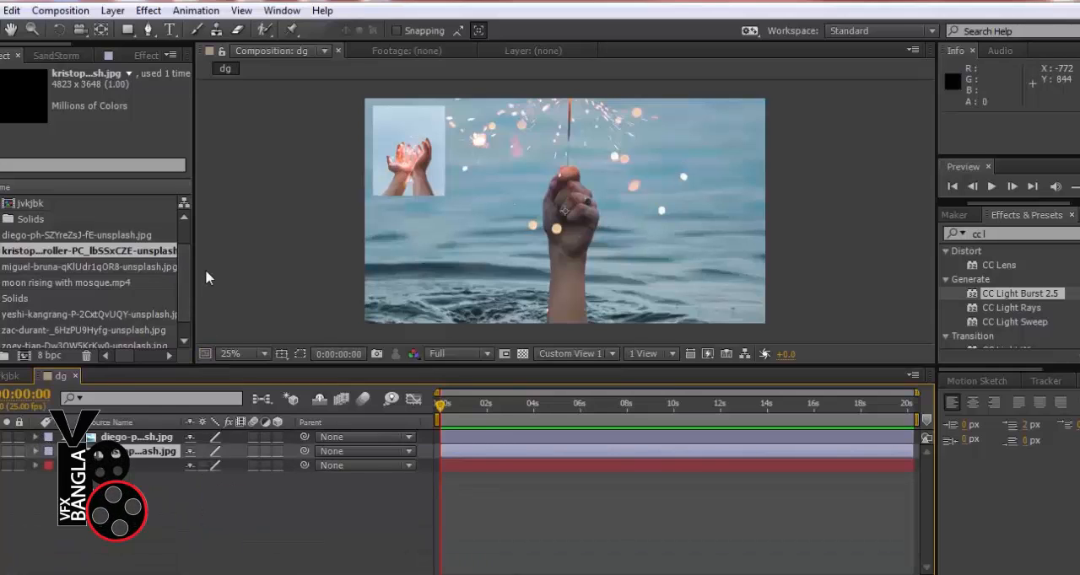
Set the sparkler photo's scale to 10%
scroll(325, 249, "down", 1)
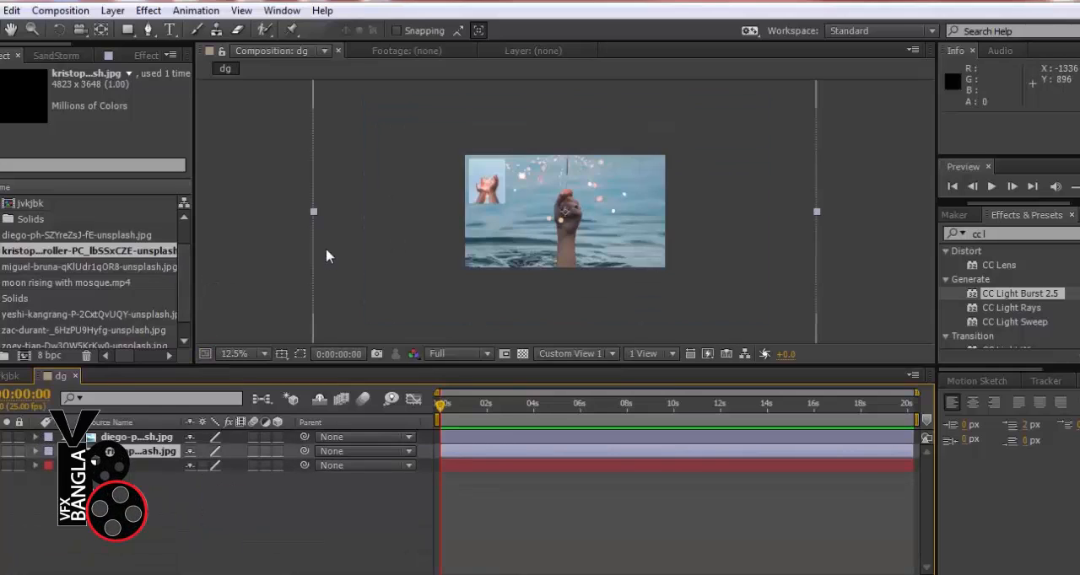
scroll(326, 251, "down", 1)
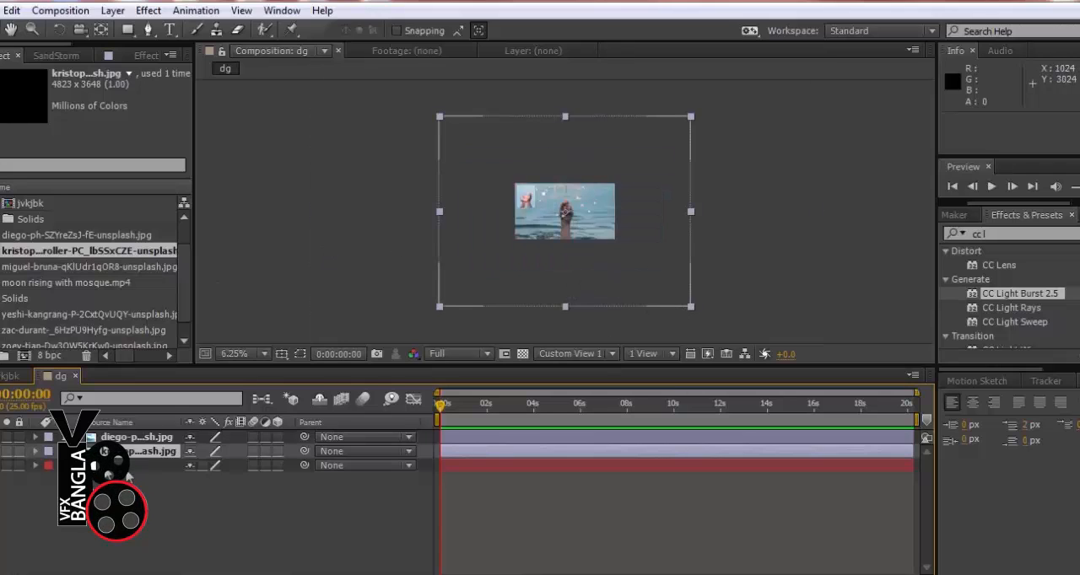
left_click(35, 451)
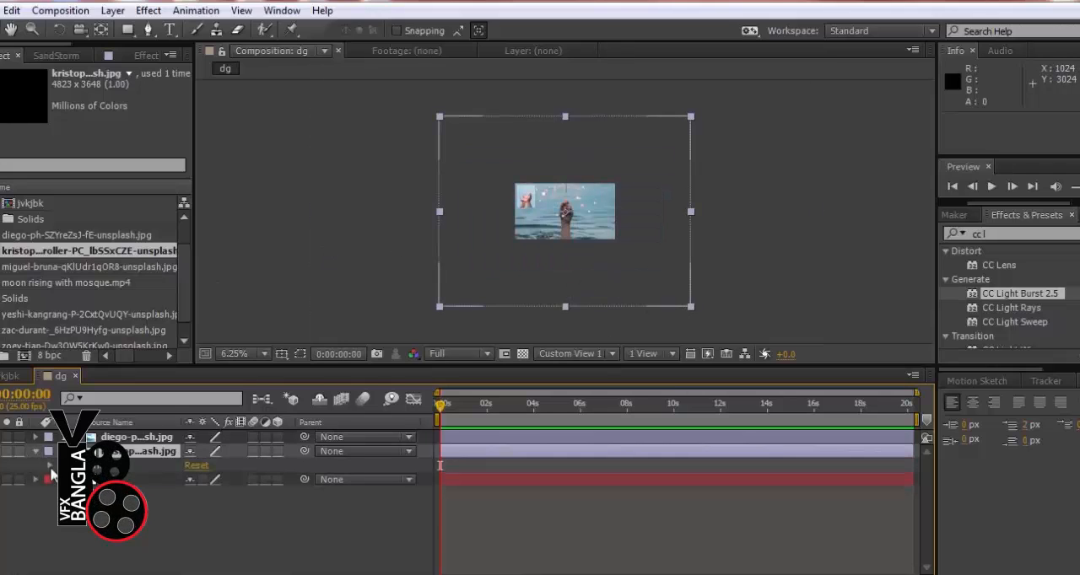
left_click(50, 467)
left_click(212, 507)
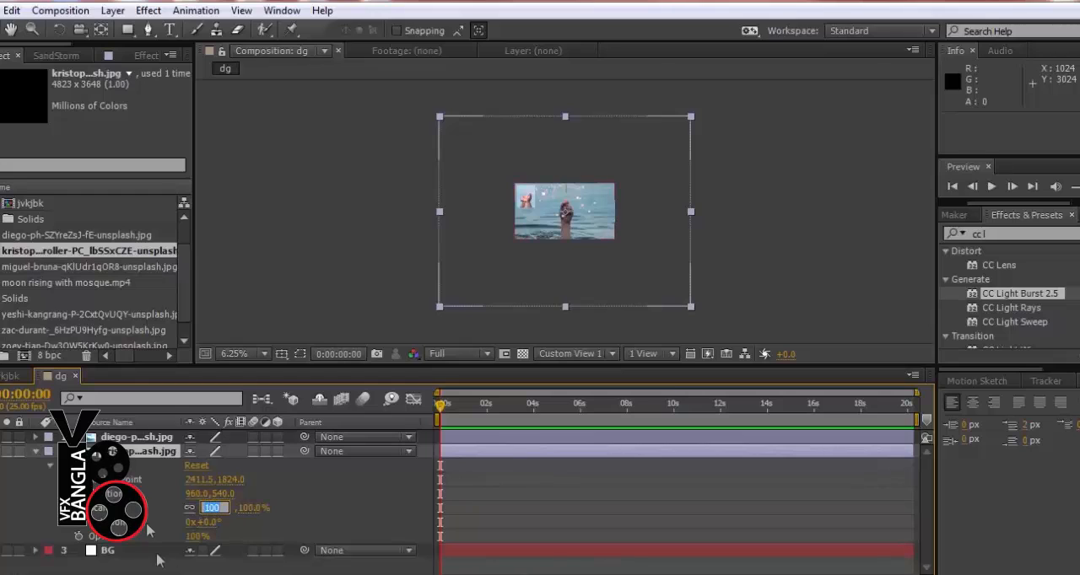
type("10")
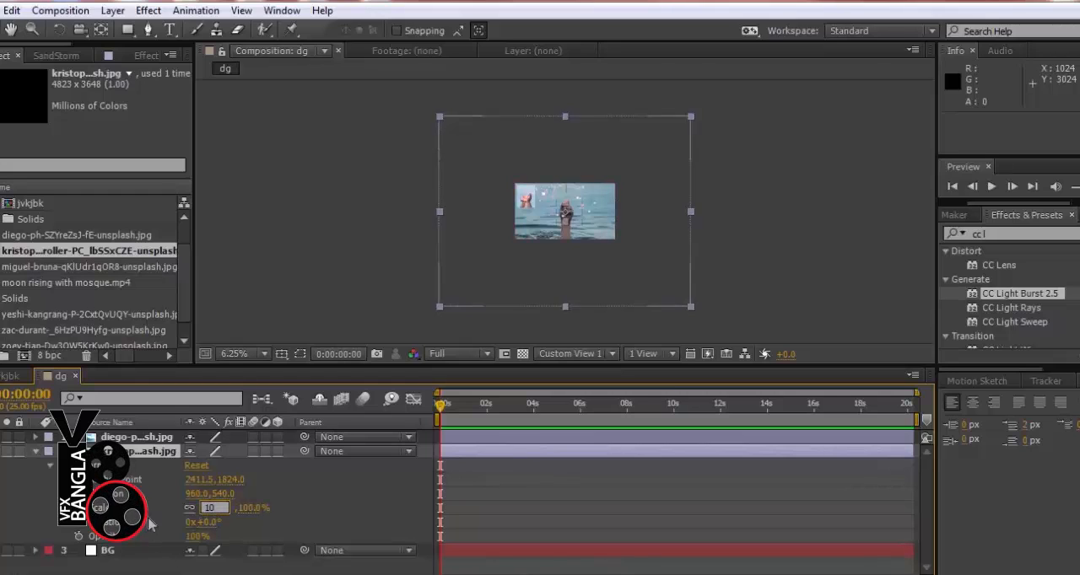
key("Return")
Add the portrait photo with the open hand on a blue background above the BG layer and scale it to 10%
left_click(82, 269)
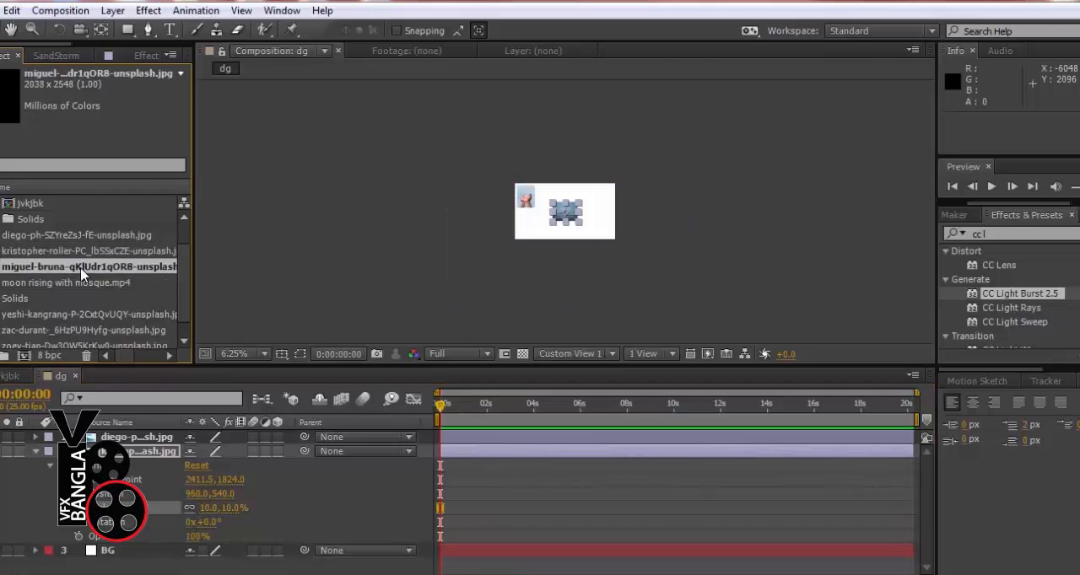
left_click_drag(82, 272, 172, 457)
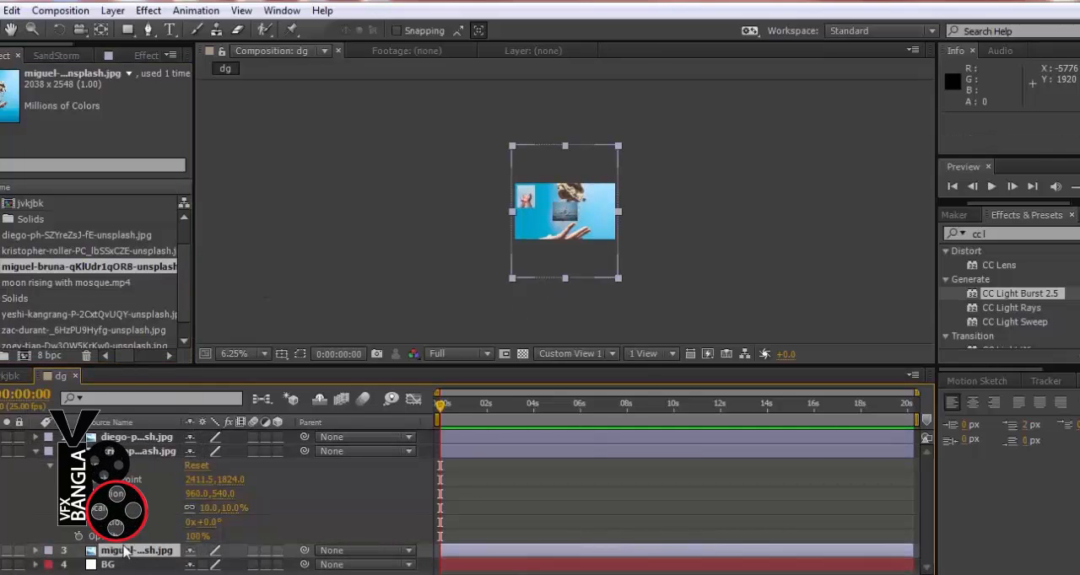
key("s")
left_click(210, 564)
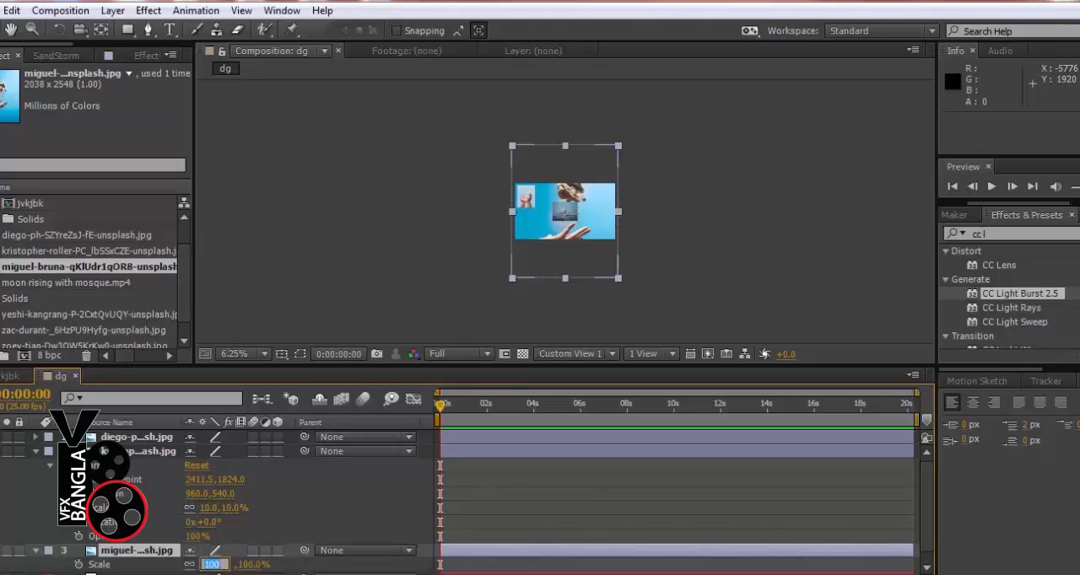
type("10")
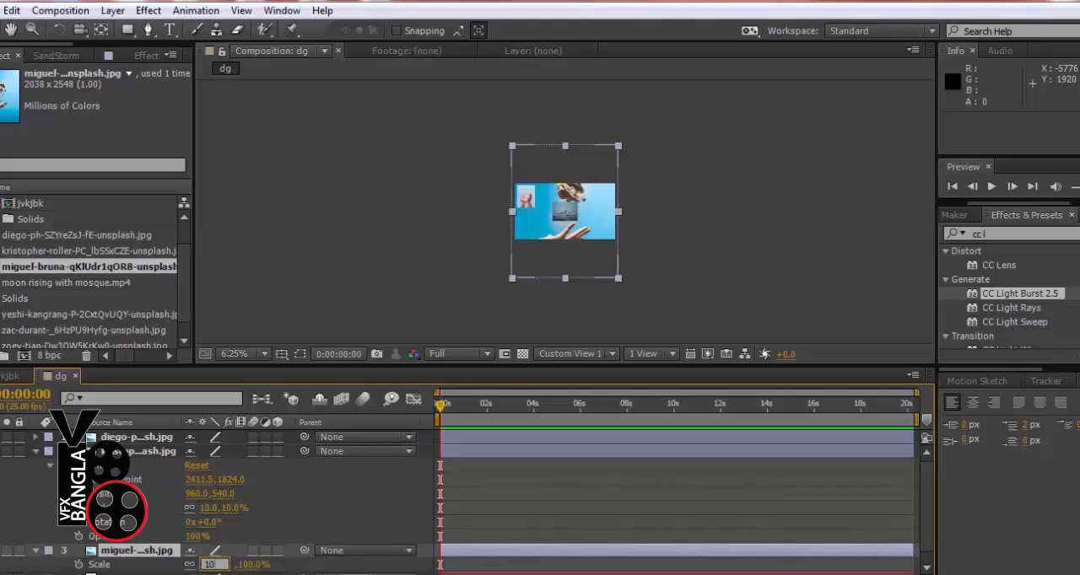
key("Return")
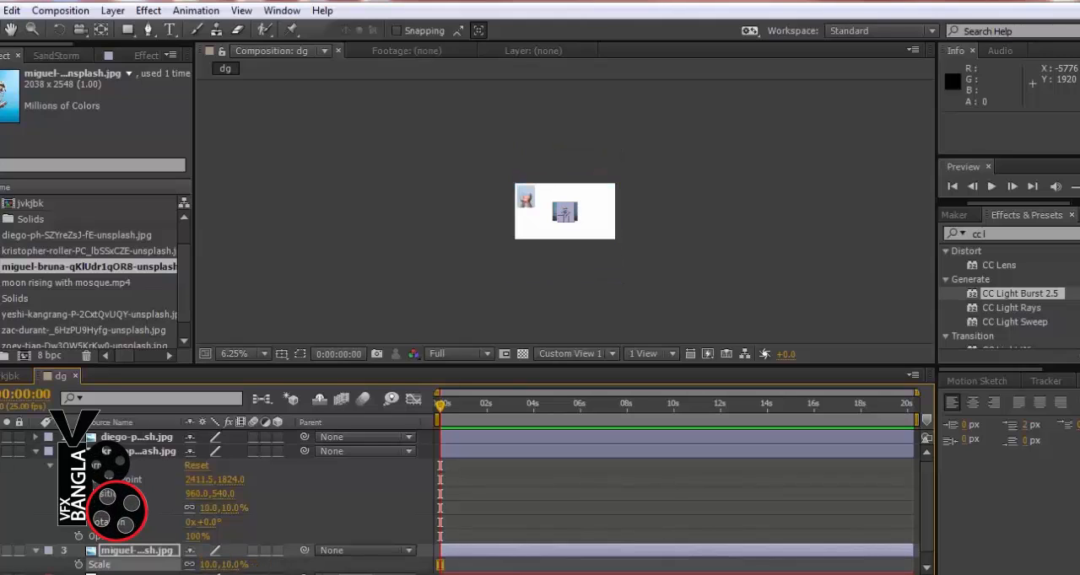
Add the moon rising with mosque.mp4 video above the BG layer and set its scale to 10%
left_click(39, 285)
left_click_drag(40, 291, 78, 562)
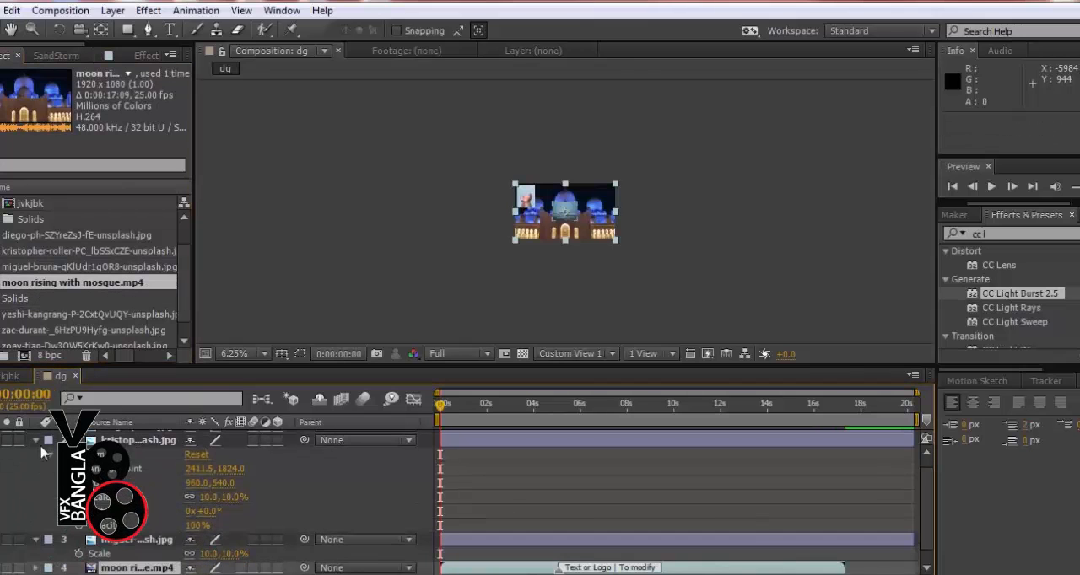
left_click(36, 442)
key("s")
left_click(211, 508)
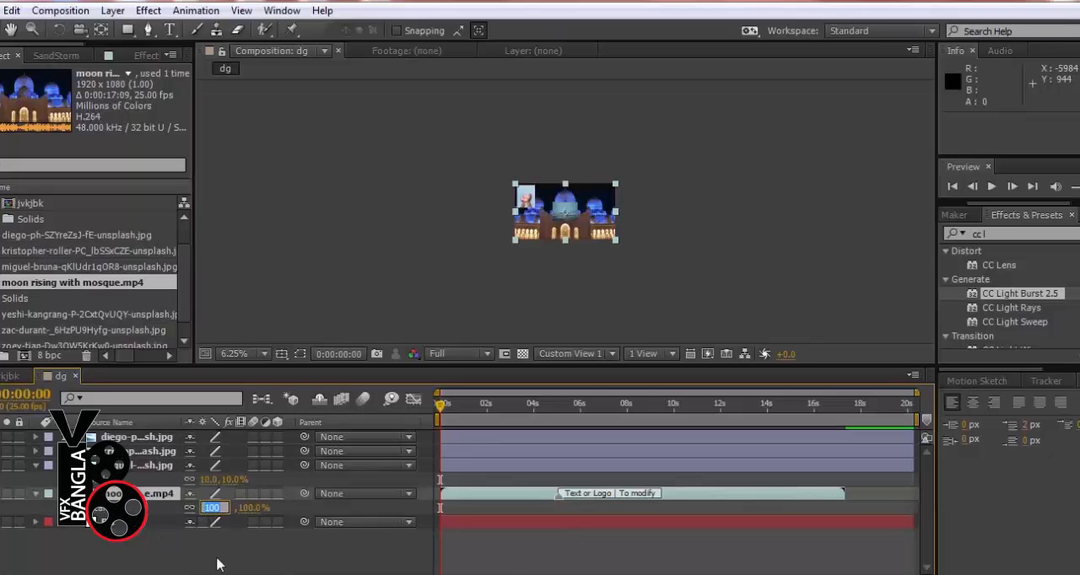
type("10")
key("Return")
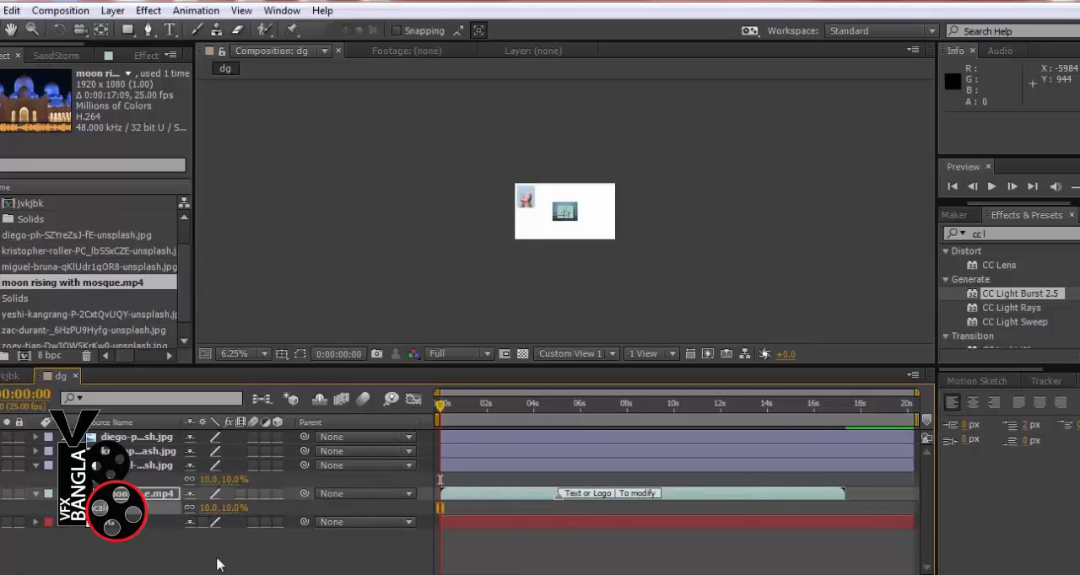
Add the orange sunset photo above the BG layer and set its scale to 10%
left_click(44, 315)
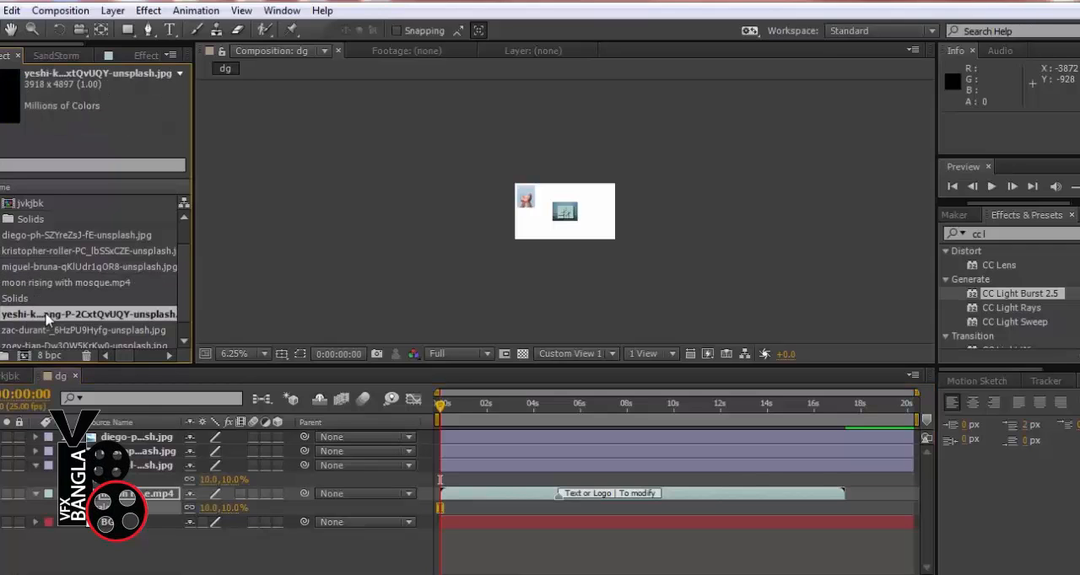
left_click_drag(26, 322, 337, 516)
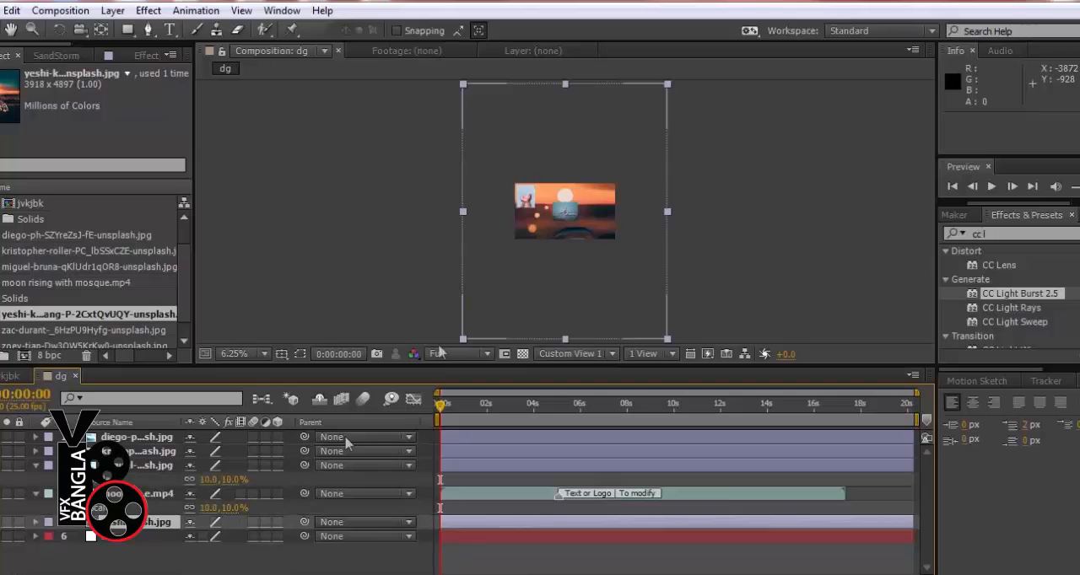
key("s")
left_click(211, 537)
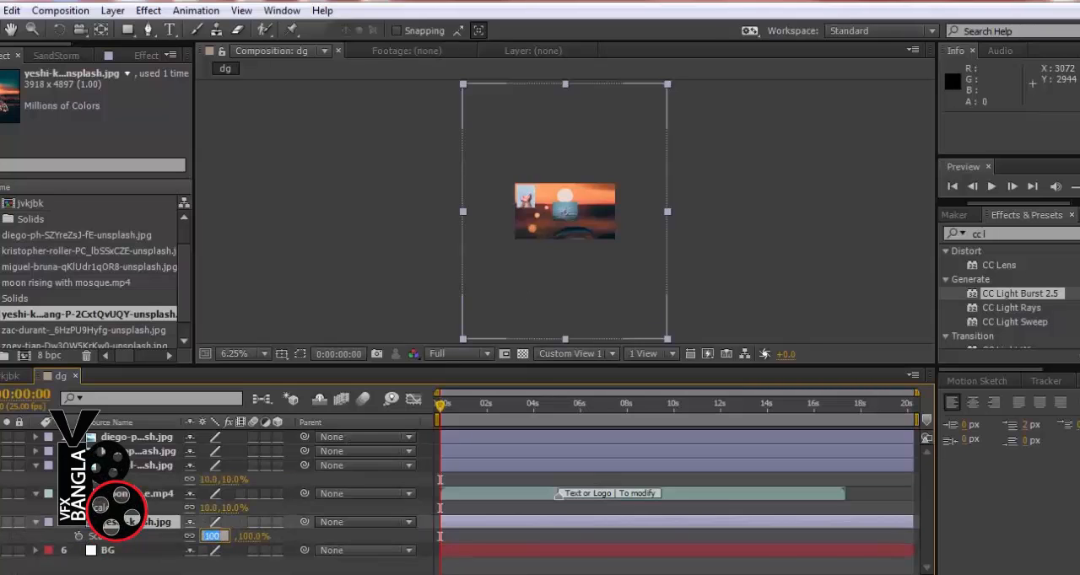
key("Return")
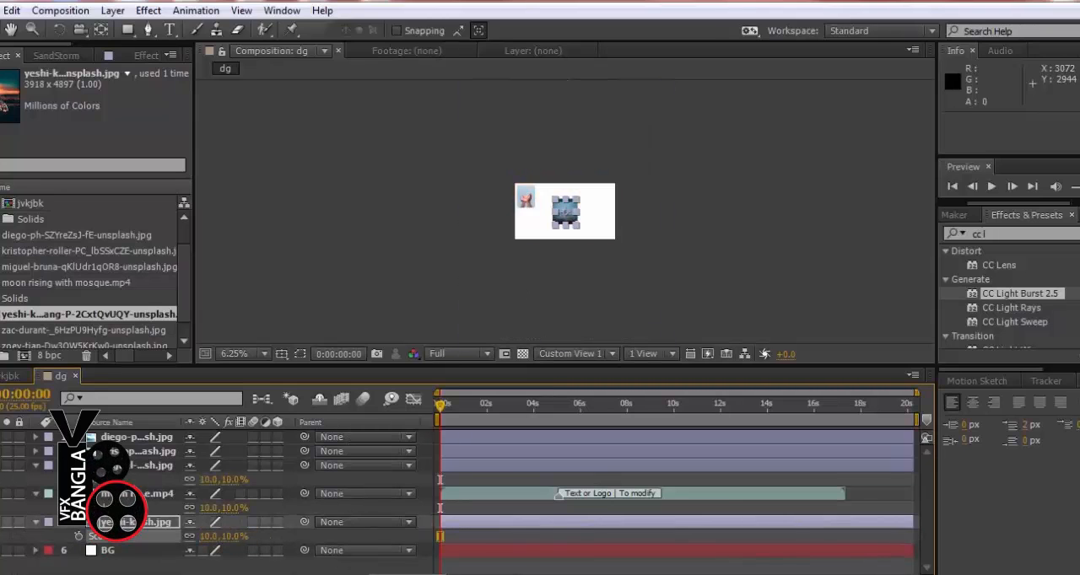
key("period")
key("period")
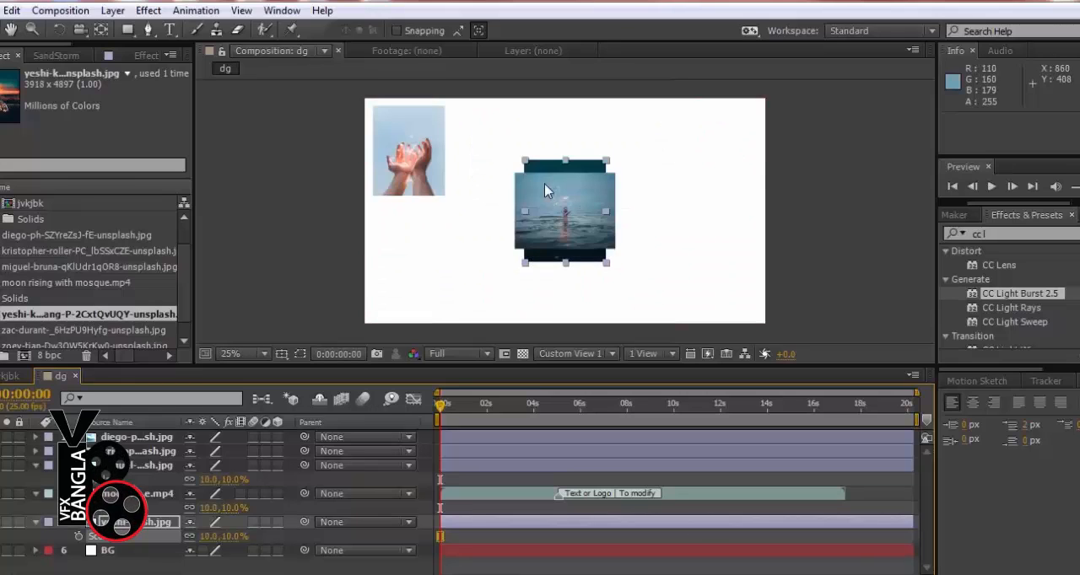
Add the photo of the silhouetted man with outstretched arms above the BG layer and scale it to 10%
left_click(54, 328)
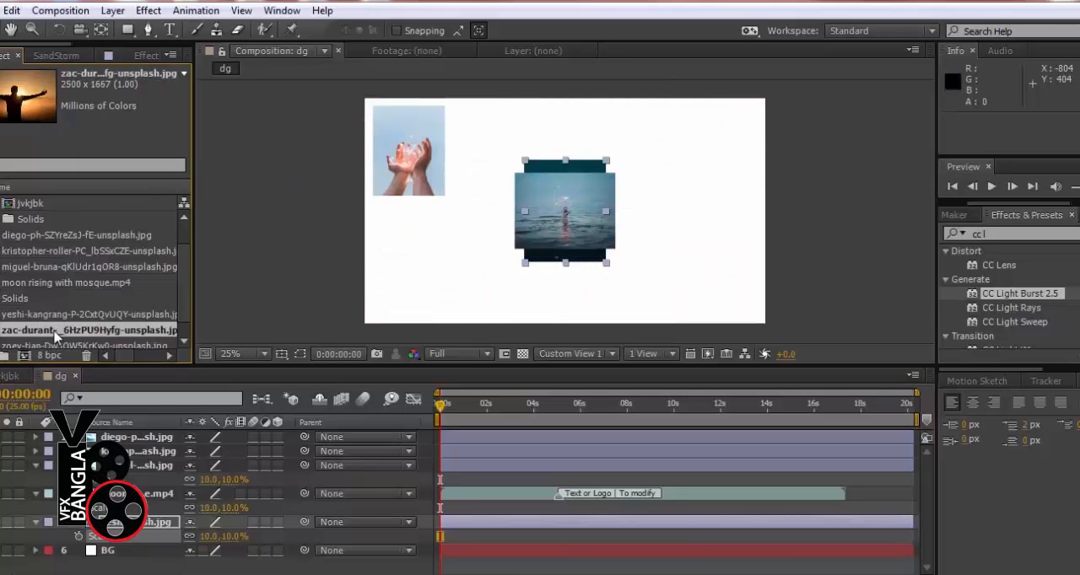
left_click_drag(61, 338, 139, 556)
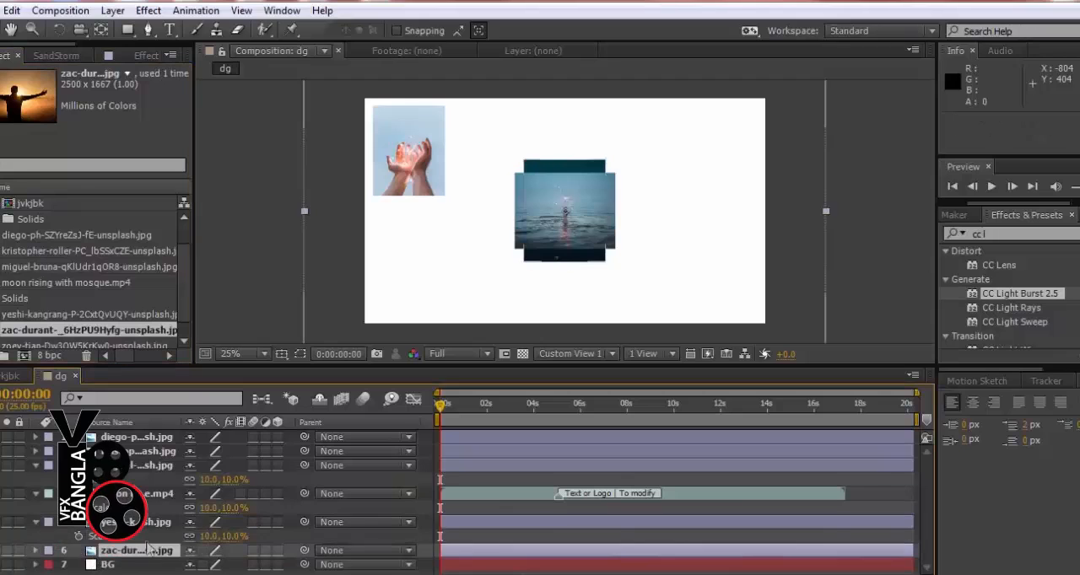
key("s")
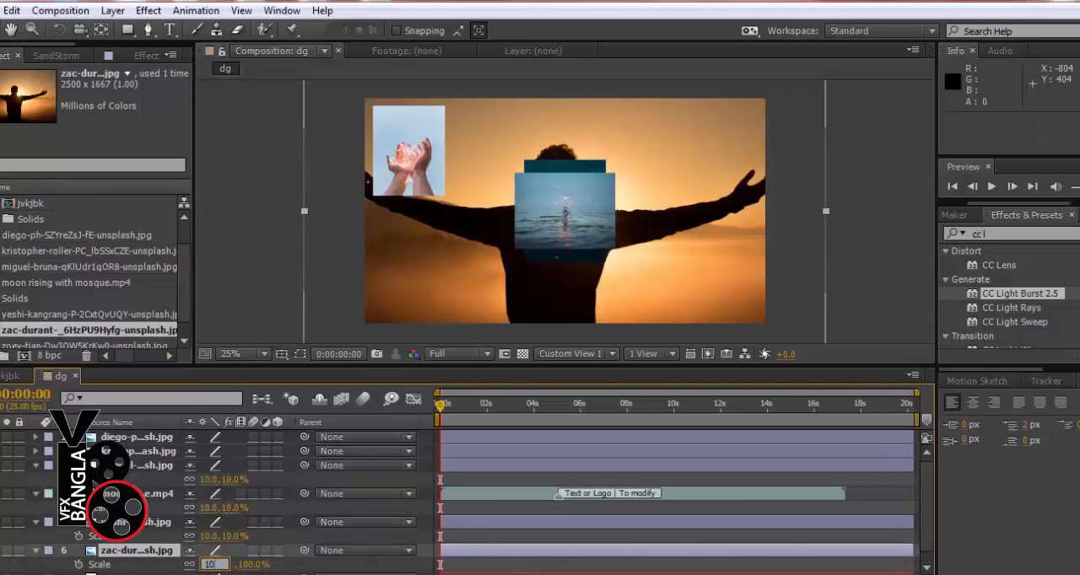
key("Return")
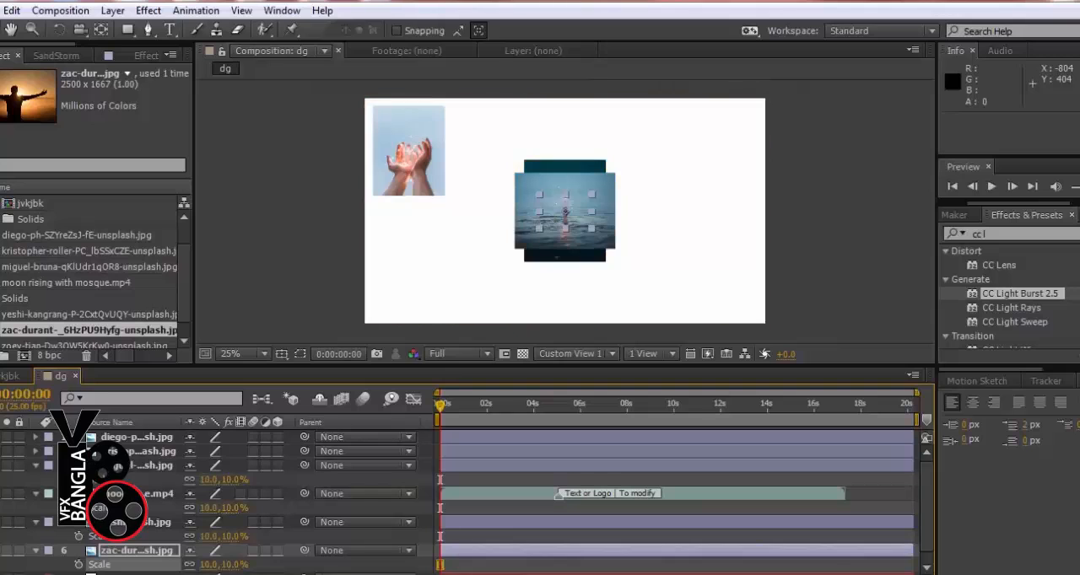
Add the 5472 x 3079 pale blue photo, the last image in the project, to the dg timeline above the BG layer
scroll(93, 325, "down", 1)
left_click(89, 330)
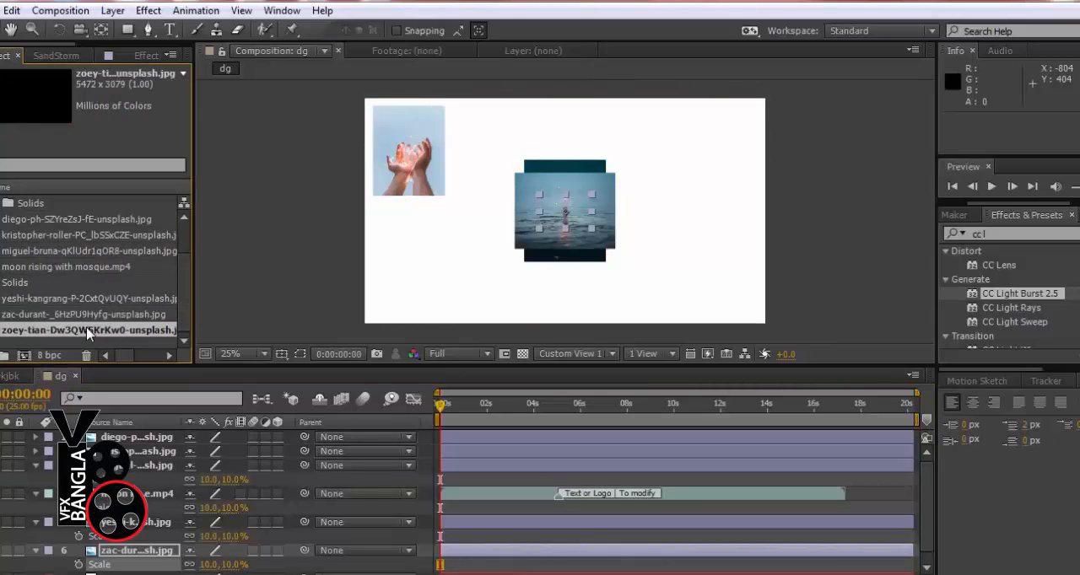
left_click_drag(88, 330, 158, 567)
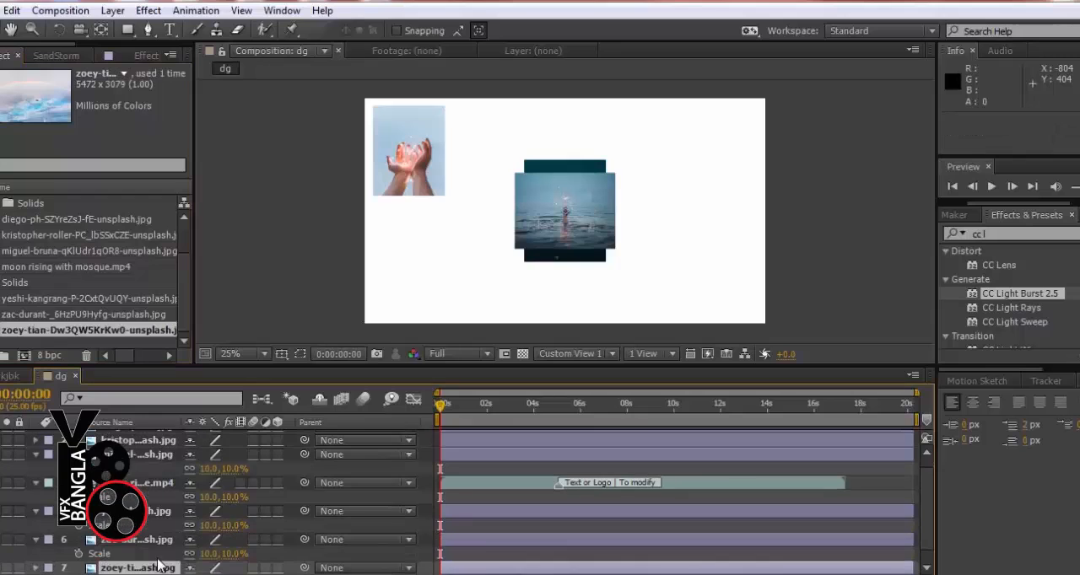
Set the scale of the pale blue sky photo to 10%
key("s")
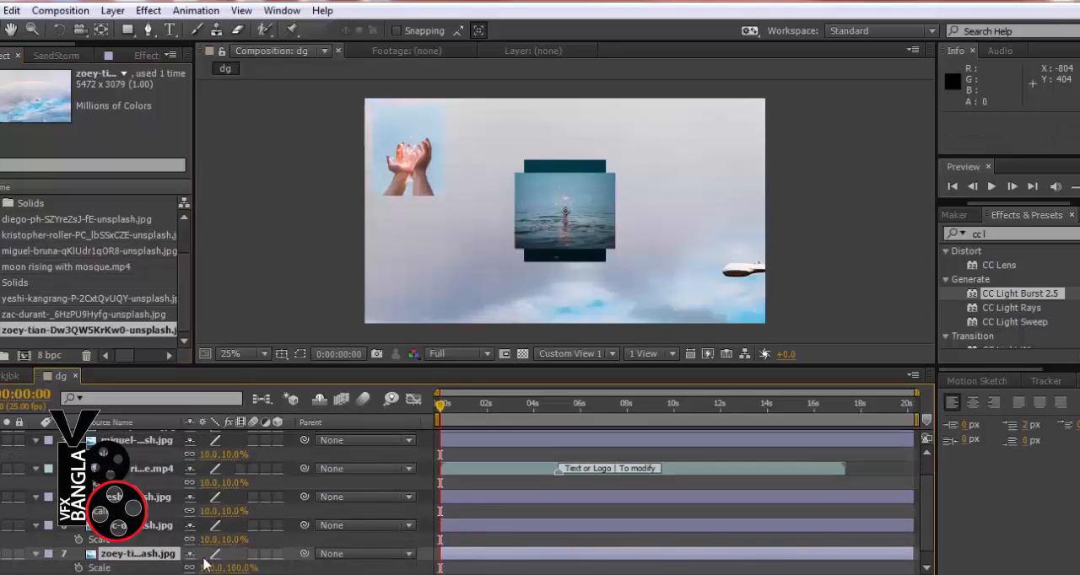
left_click(203, 560)
type("1")
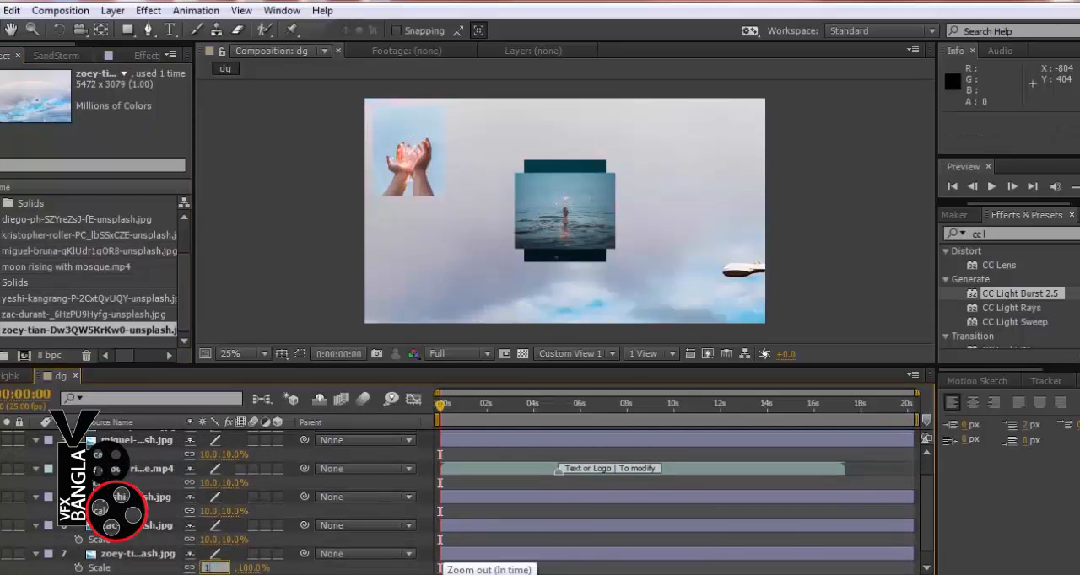
type("0")
key("Return")
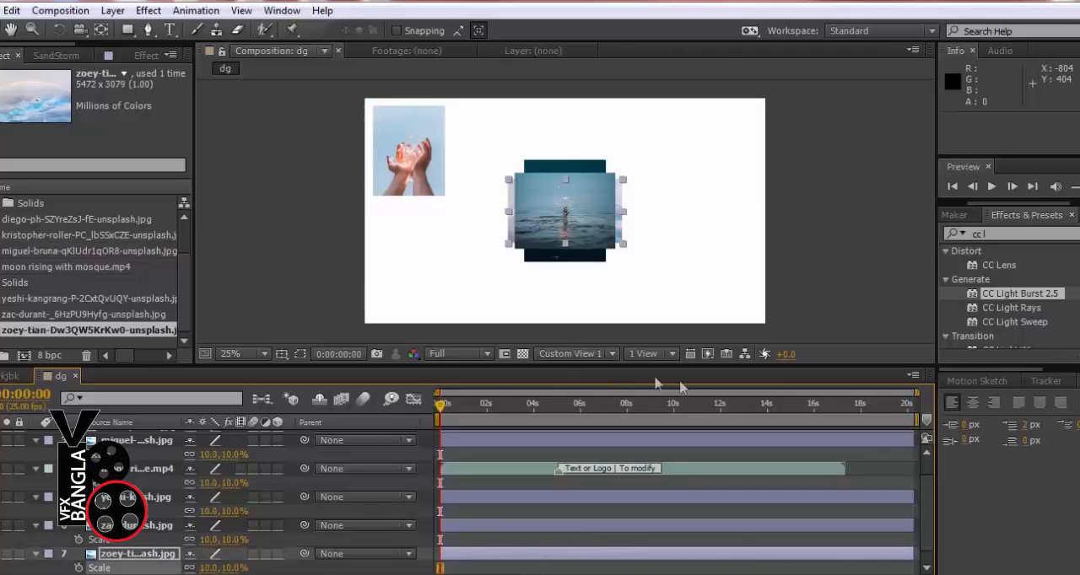
Spread the sea and sky photos along the frame's right side, the blue floating-sphere photo beside the cupped hands, and the sunset photo at lower left
left_click_drag(577, 199, 694, 225)
left_click(570, 215)
left_click_drag(570, 208, 463, 154)
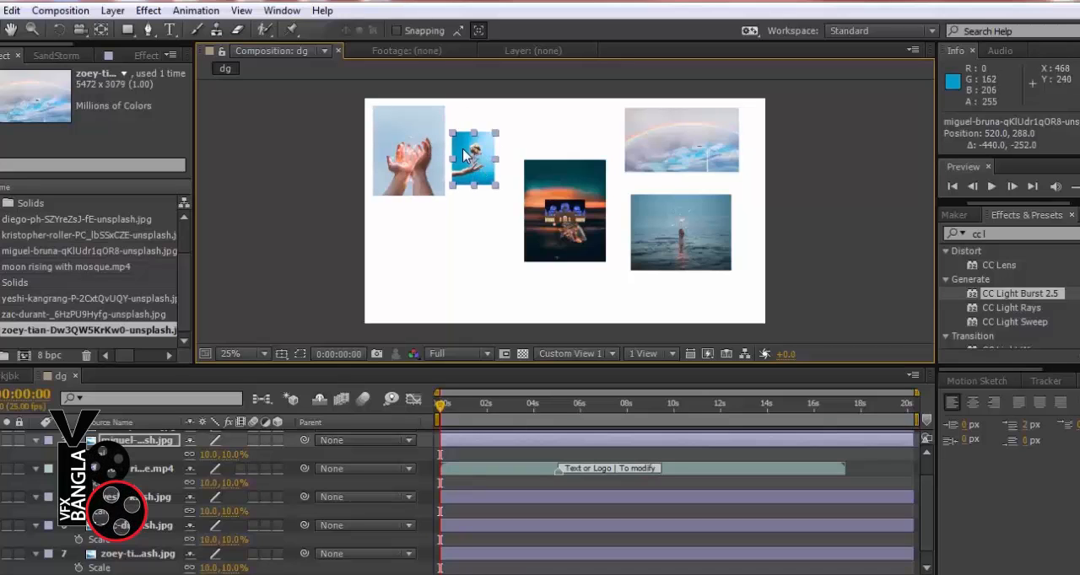
left_click(559, 169)
left_click_drag(560, 173, 369, 263)
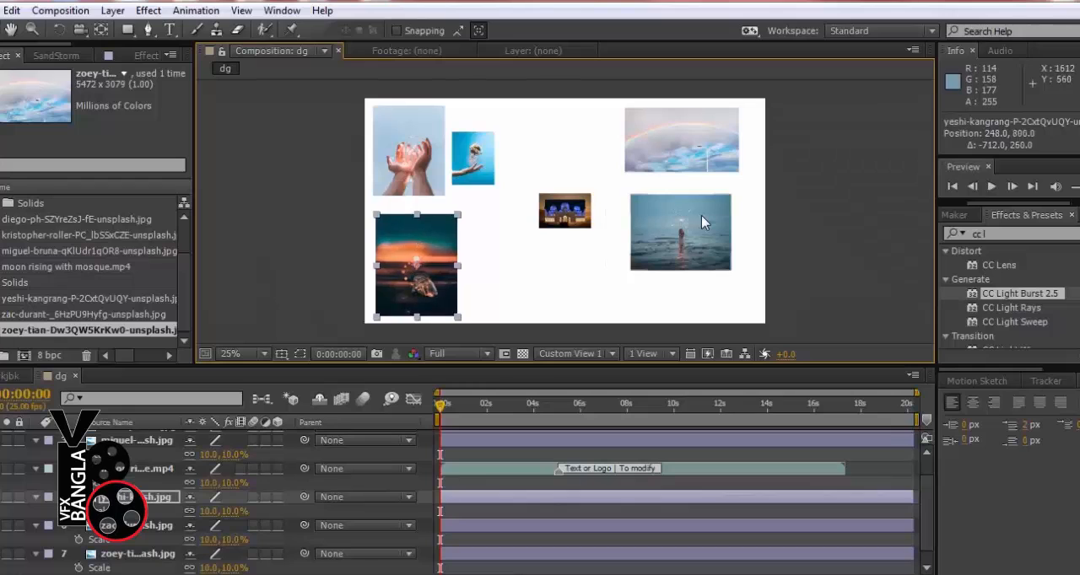
Move the silhouetted man photo to 948, 268 and the mosque video to 992, 916 near the frame's lower edge
left_click(701, 215)
left_click_drag(586, 207, 571, 140)
left_click(582, 211)
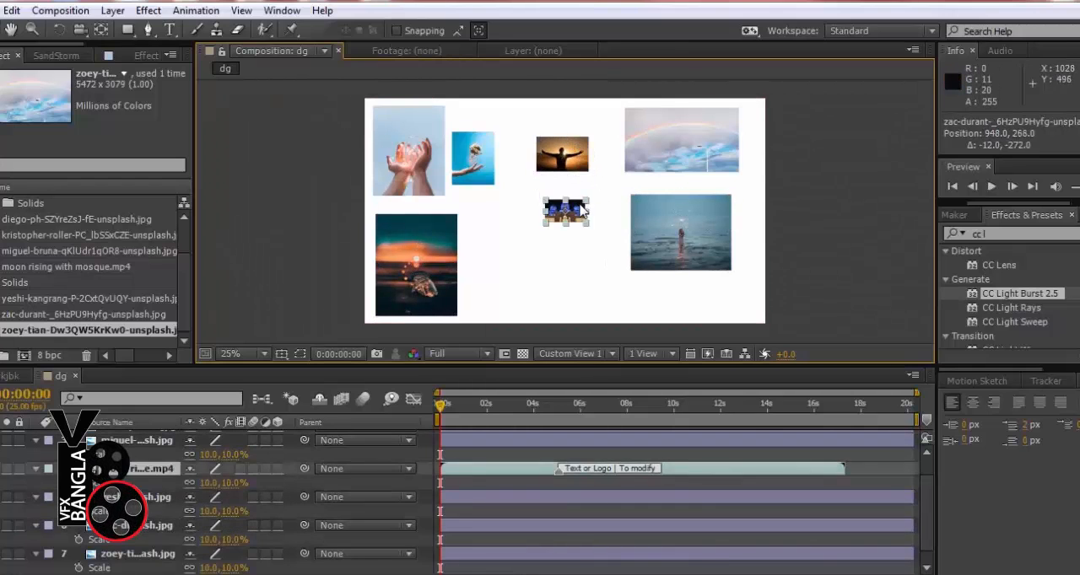
left_click_drag(580, 214, 587, 293)
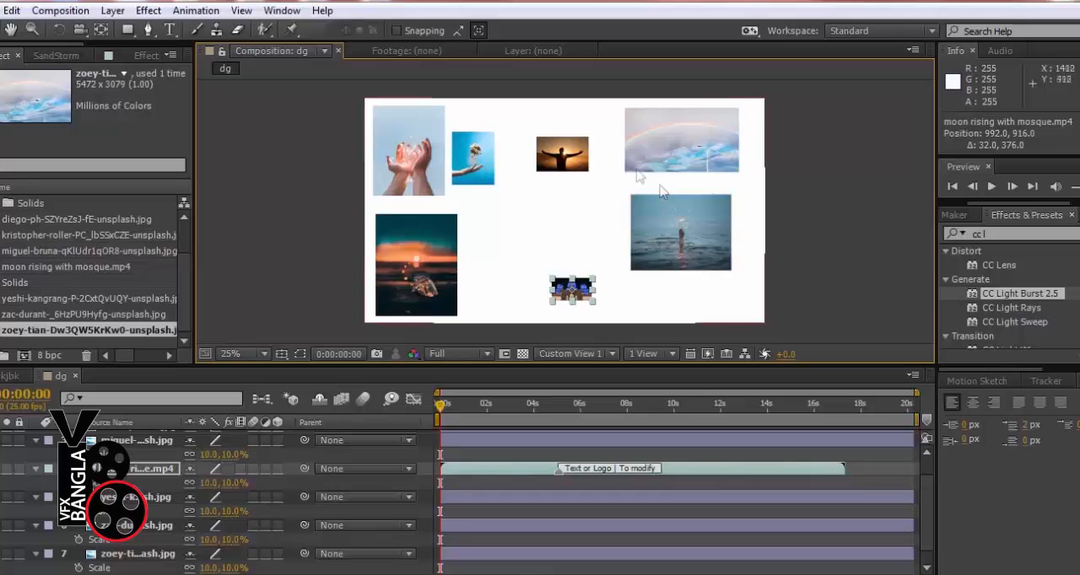
Enlarge the blue photo beside the cupped hands to 16.6% and nudge it to position 572, 256
left_click(461, 177)
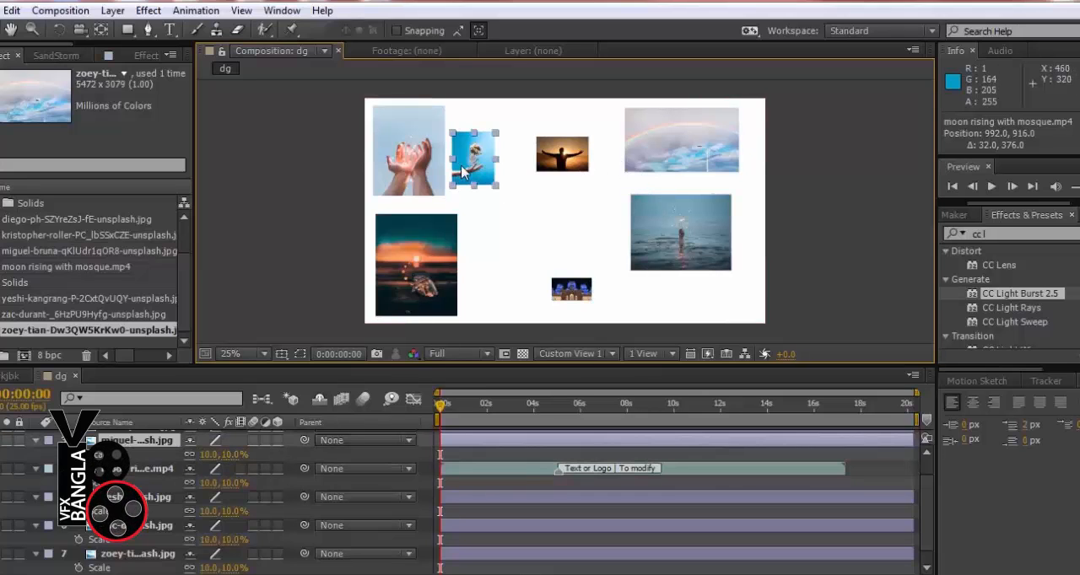
mouse_move(496, 189)
left_mouse_down()
mouse_move(516, 222)
mouse_move(510, 203)
left_mouse_up()
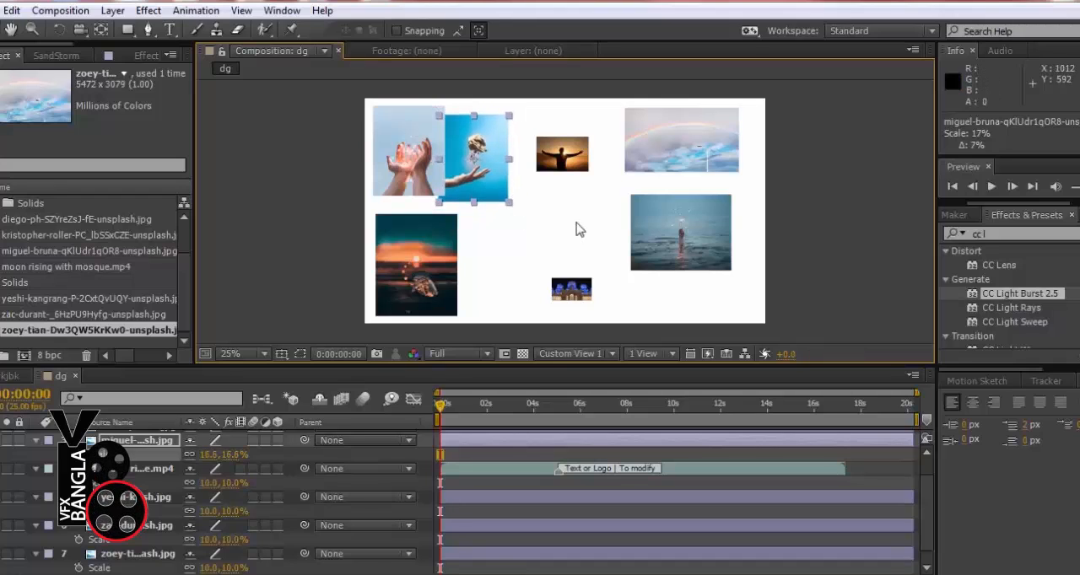
key("shift+Up")
key("Down")
key("Down")
key("Down")
key("Right")
key("Right")
key("Right")
key("Right")
key("Right")
key("Right")
key("Right")
key("Right")
key("Right")
key("Right")
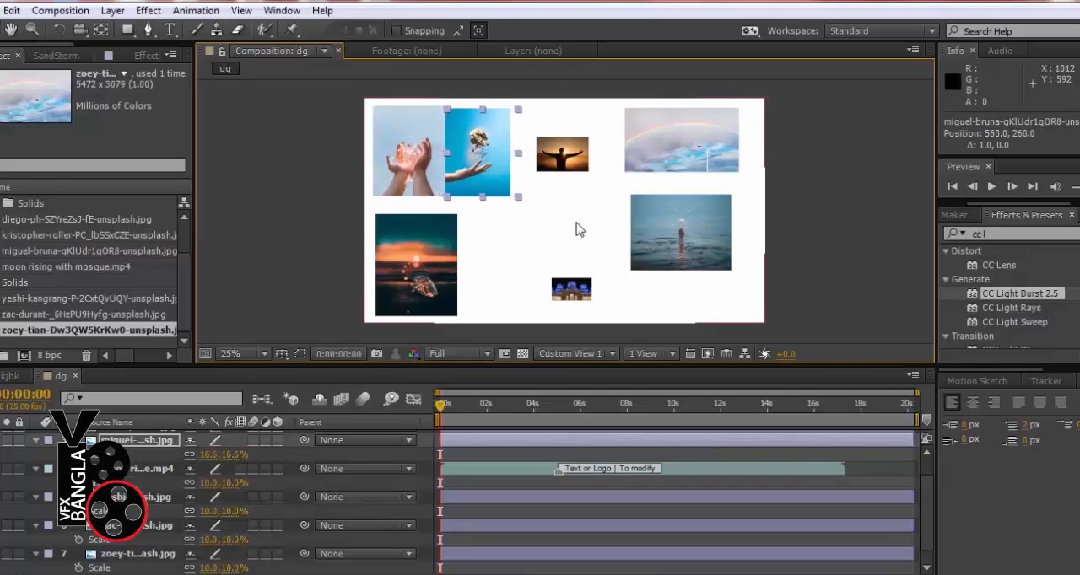
key("Right")
key("Right")
key("Right")
key("Right")
key("Right")
key("Right")
key("Right")
key("Right")
key("Up")
key("Up")
key("Up")
key("Up")
left_click(454, 249)
left_click(515, 238)
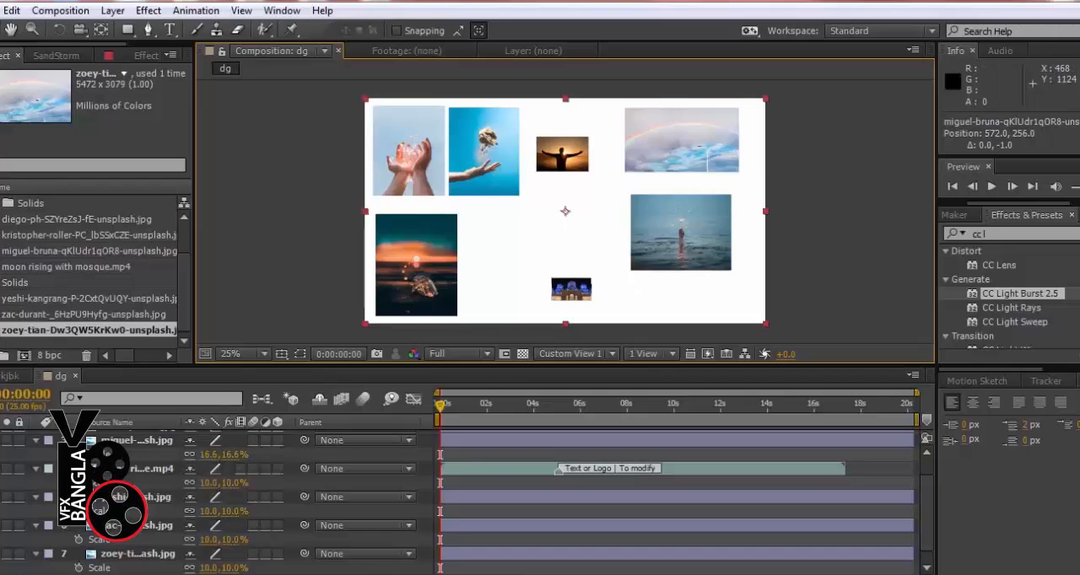
Enlarge the mosque video to 29.3% and place it beside the sunset photo at position 748, 876
left_click(123, 469)
left_click_drag(593, 309, 638, 334)
left_click_drag(594, 297, 549, 295)
left_click(887, 253)
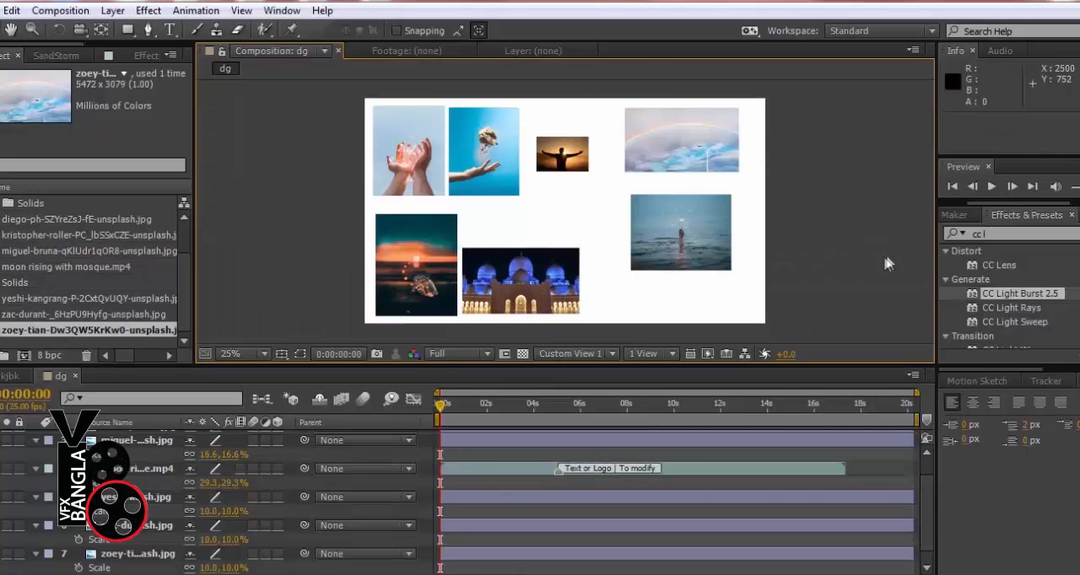
left_click(537, 287)
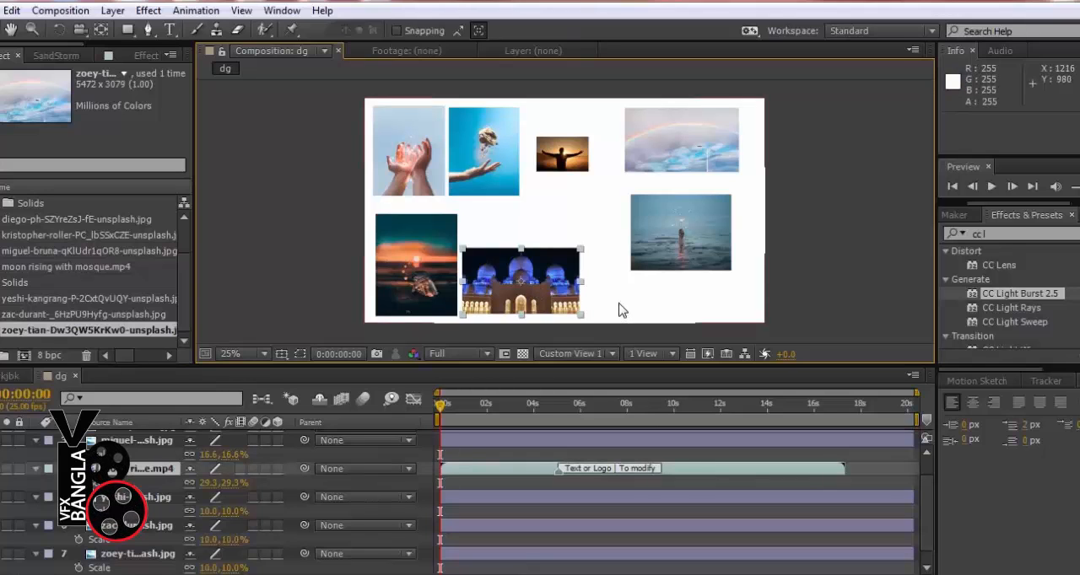
Enlarge the silhouetted man photo to 22% and move it to 1012, 508 in the middle of the frame
left_click(585, 168)
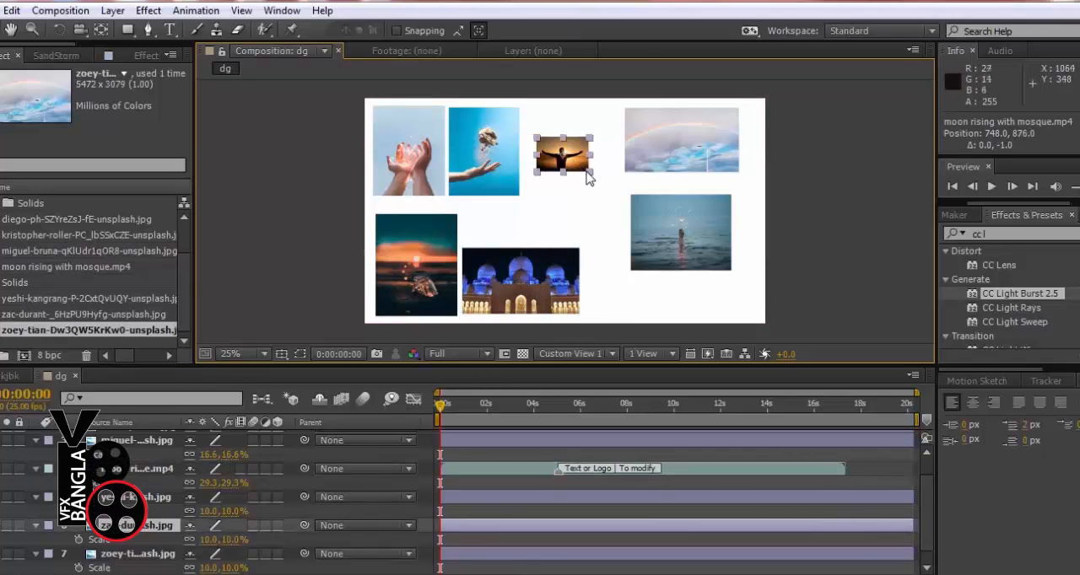
left_click_drag(590, 173, 624, 196)
left_click_drag(588, 166, 602, 217)
Shift the sea photo and the sky photo slightly closer to the frame's right edge
left_click(686, 228)
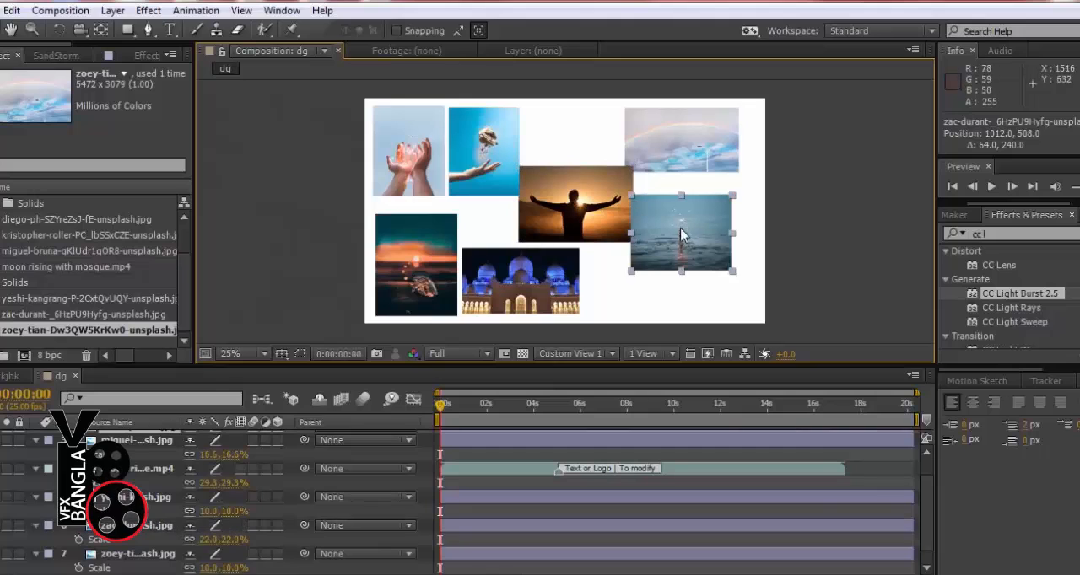
mouse_move(686, 229)
left_mouse_down()
mouse_move(720, 230)
mouse_move(705, 231)
left_mouse_up()
left_click_drag(685, 125, 707, 131)
Place the silhouetted man photo in the upper row before the sky photo, at position 1036, 232
left_click_drag(615, 163, 619, 144)
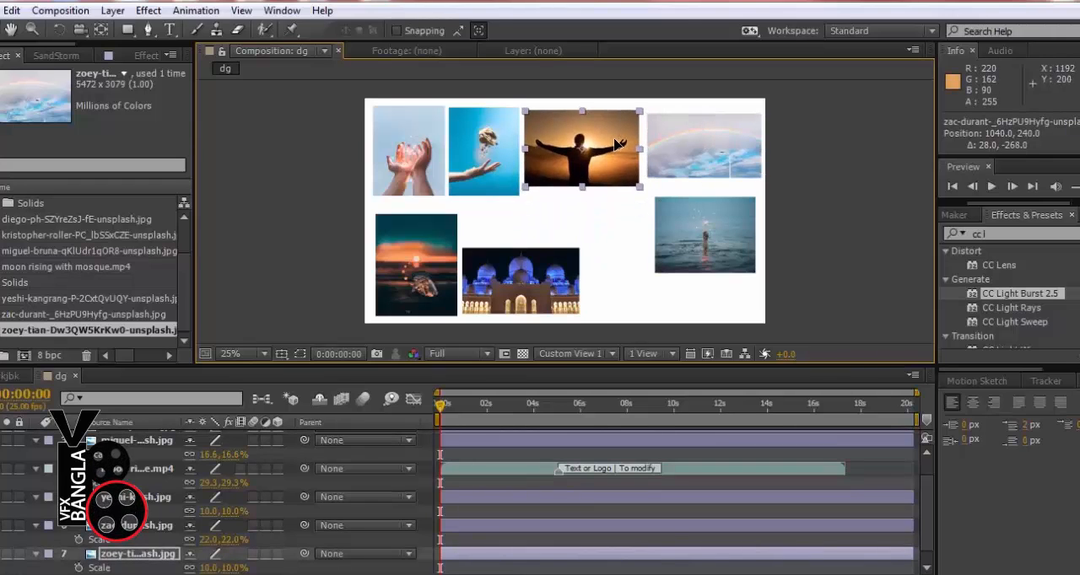
key("Left")
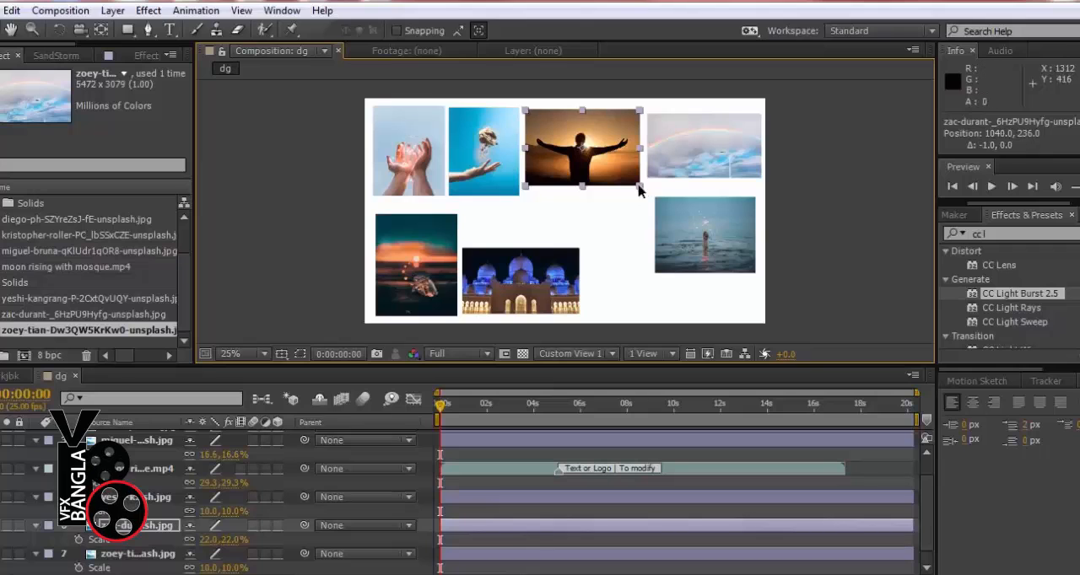
key("Up")
key("Left")
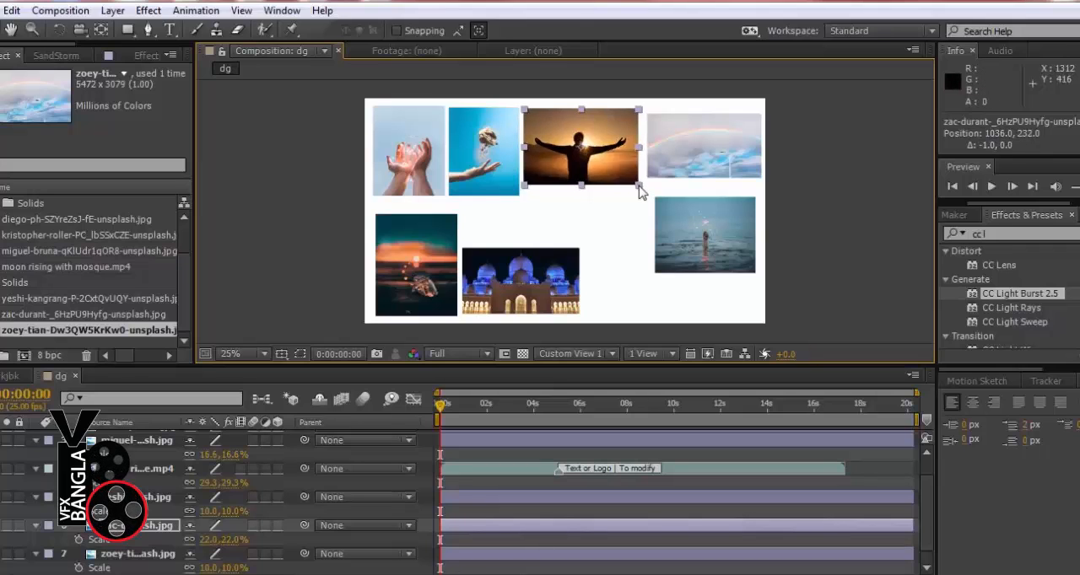
left_click(320, 177)
Nudge the sky photo up and to the left to position 1612, 212
left_click(746, 155)
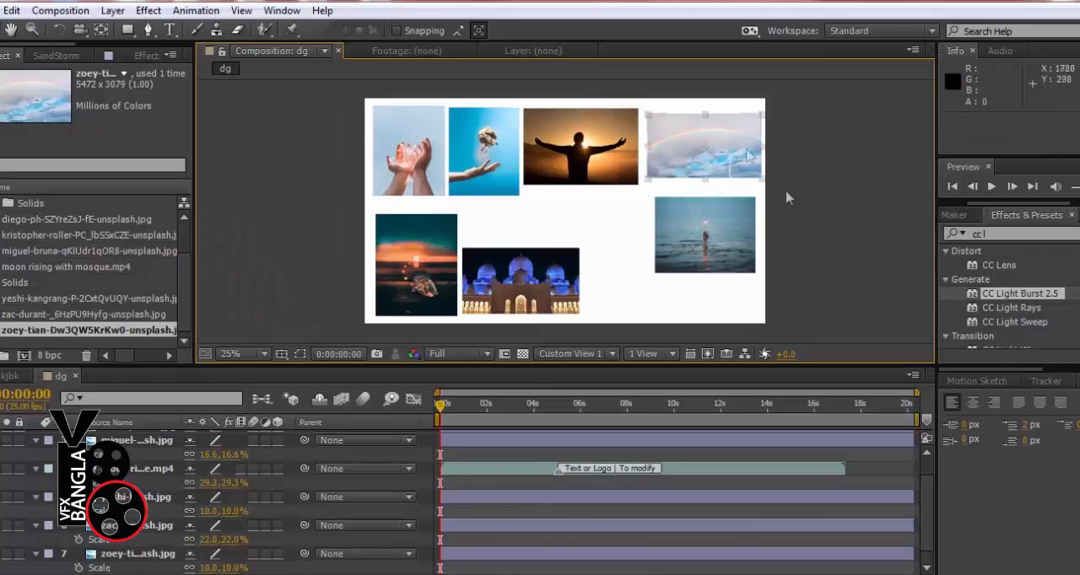
key("Up")
key("Up")
key("Up")
key("Up")
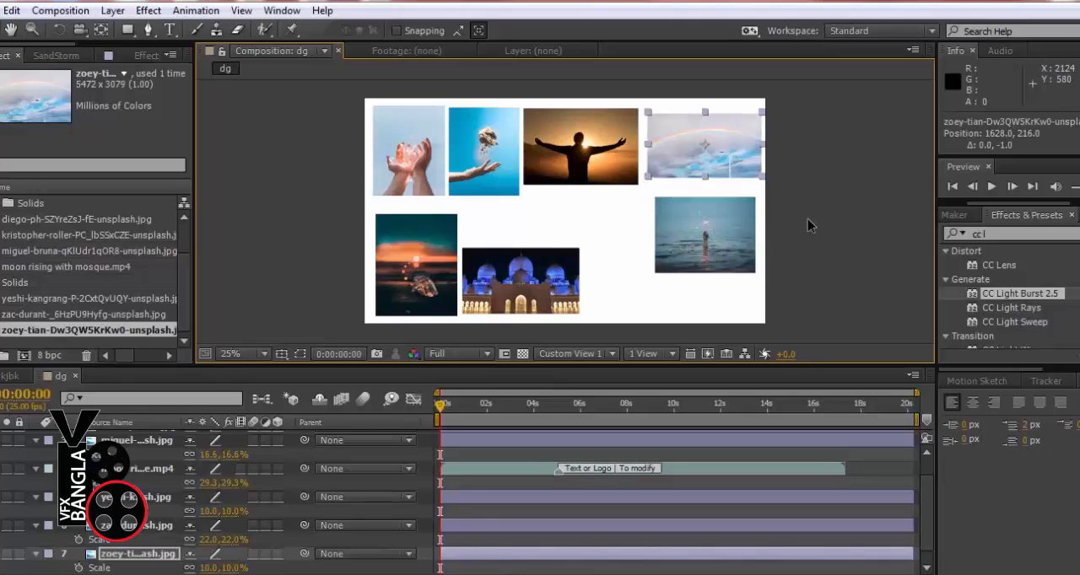
key("Left")
key("Left")
key("Left")
key("Left")
key("Left")
key("Left")
key("Left")
key("Left")
key("Left")
key("Left")
key("Left")
key("Left")
key("Left")
key("Left")
key("Left")
key("Left")
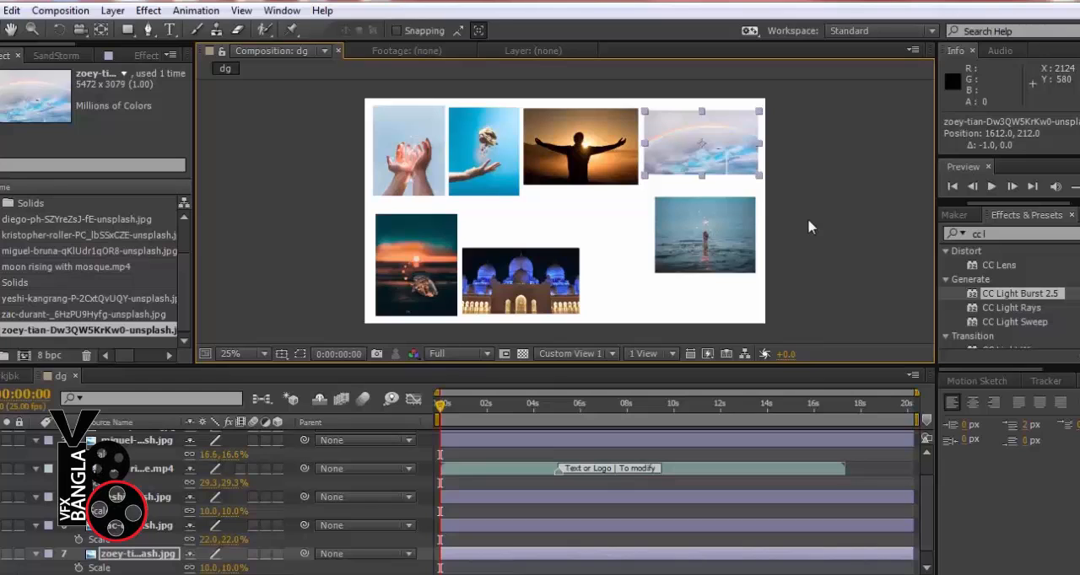
left_click(838, 210)
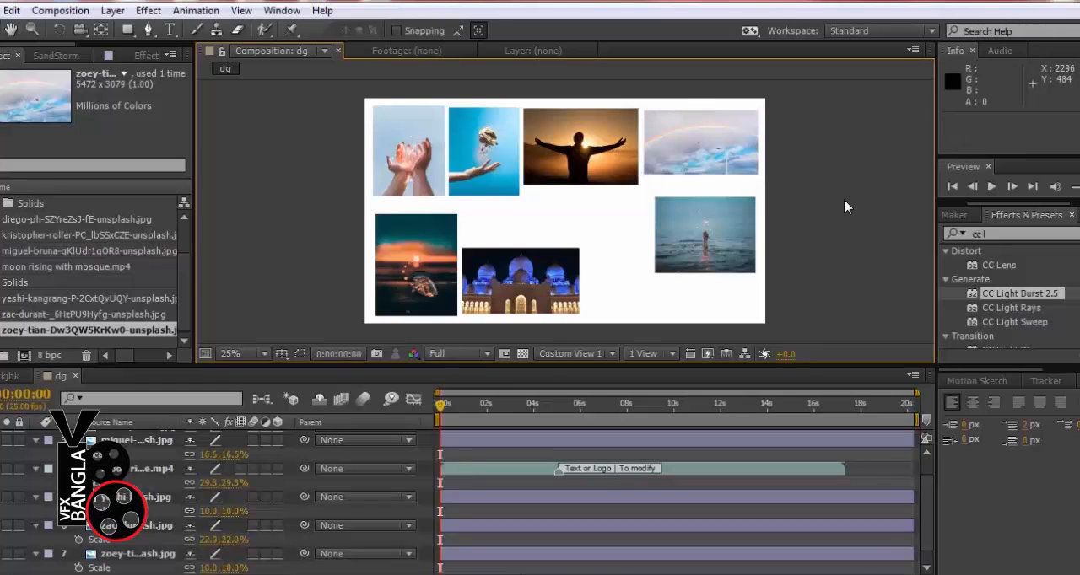
Move the sea photo beneath the sky photo to position 1576, 640
left_click(727, 248)
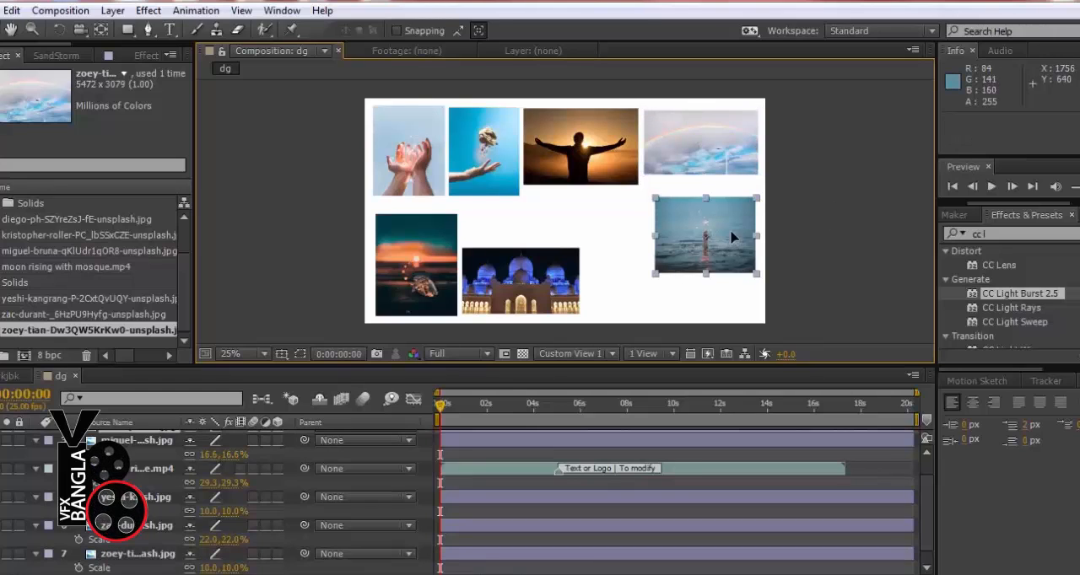
left_click_drag(732, 238, 720, 234)
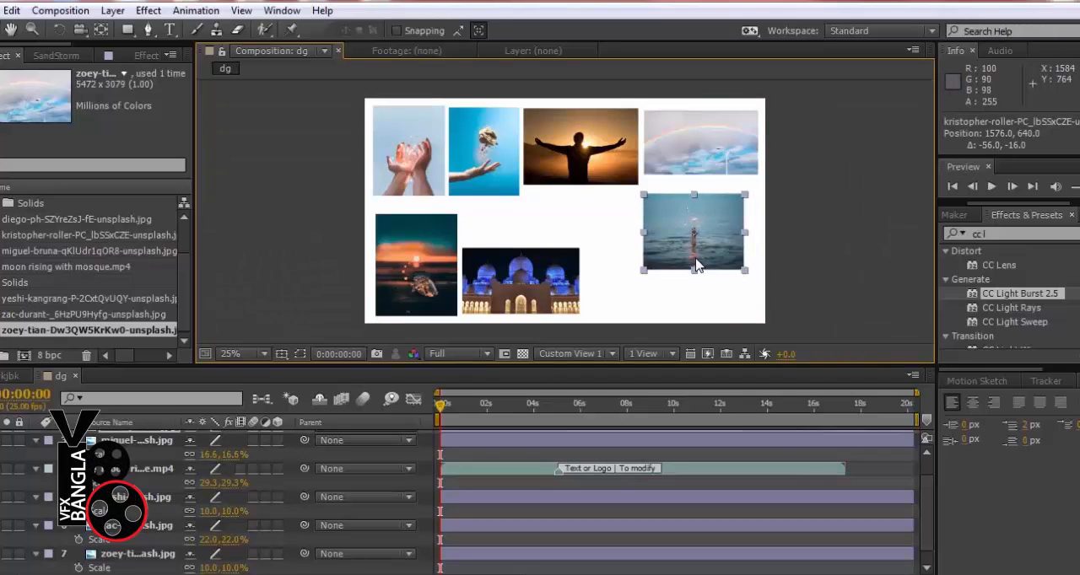
left_click(422, 252)
left_click(498, 271, "shift")
left_click(498, 272)
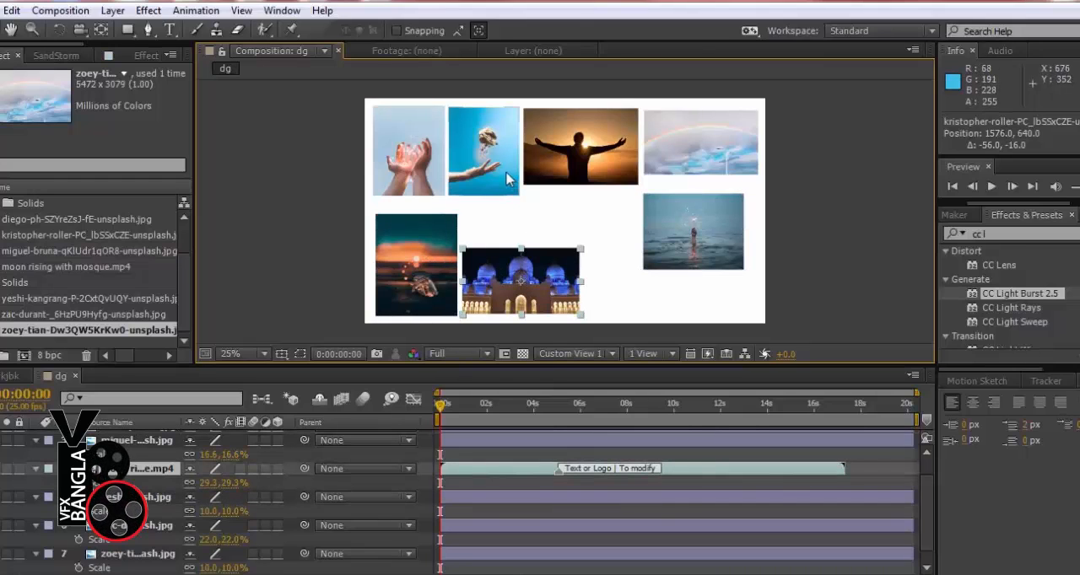
left_click(430, 236)
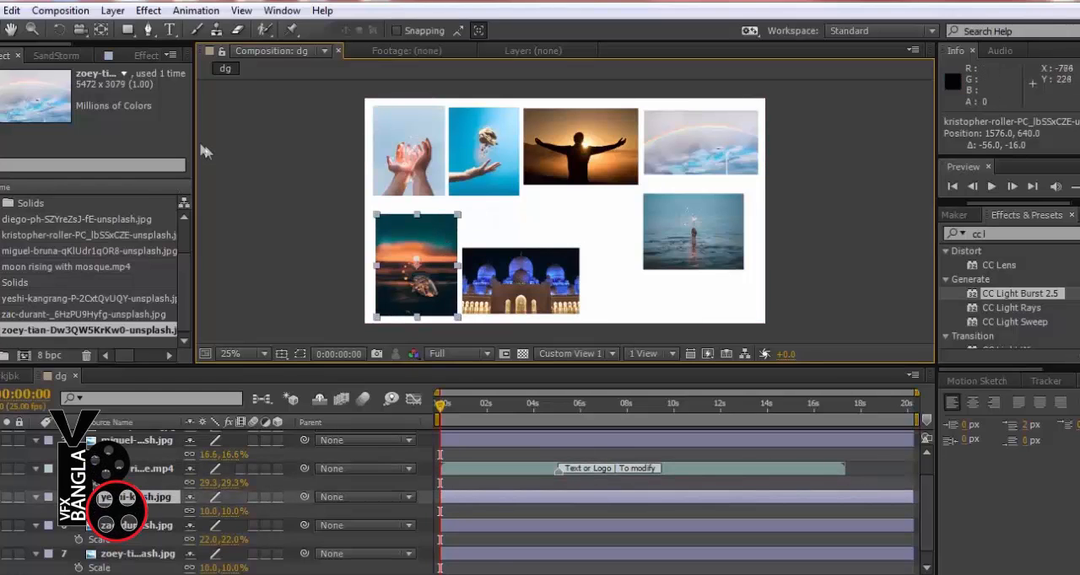
Widen the composition viewing area and show its rulers
left_click_drag(197, 140, 138, 173)
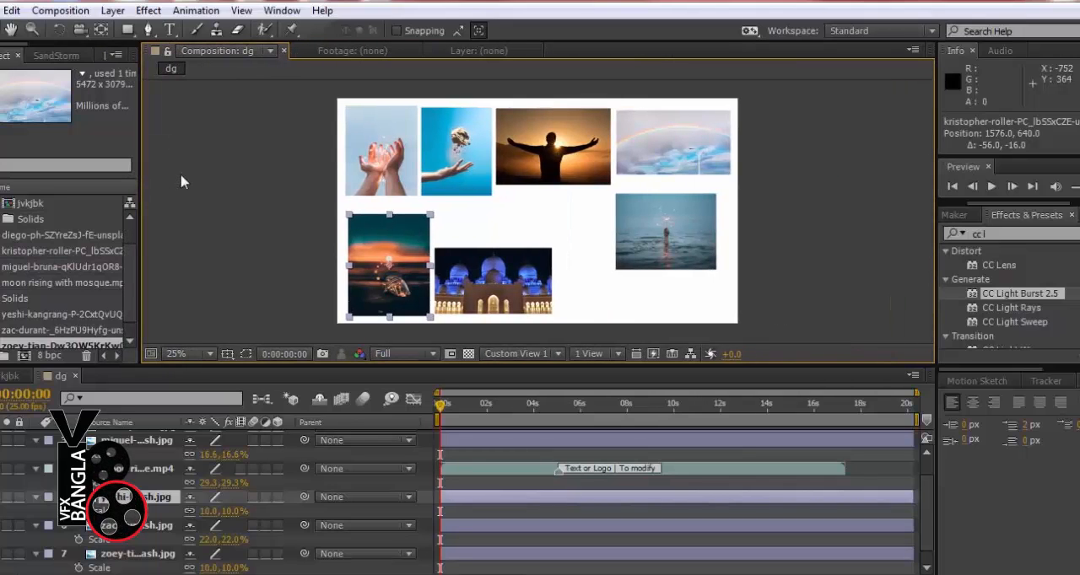
left_click(234, 171)
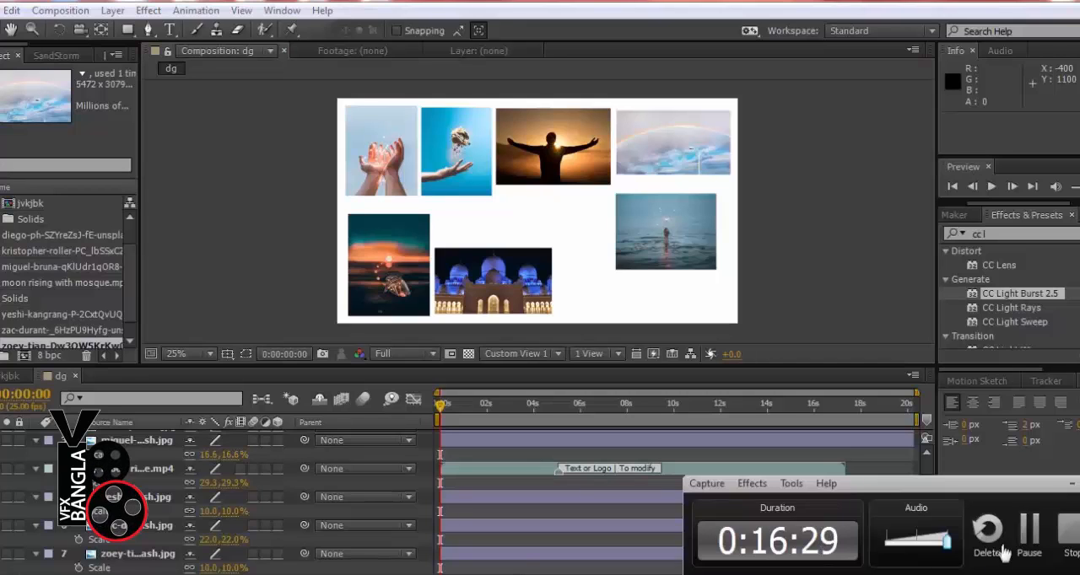
left_click(1029, 529)
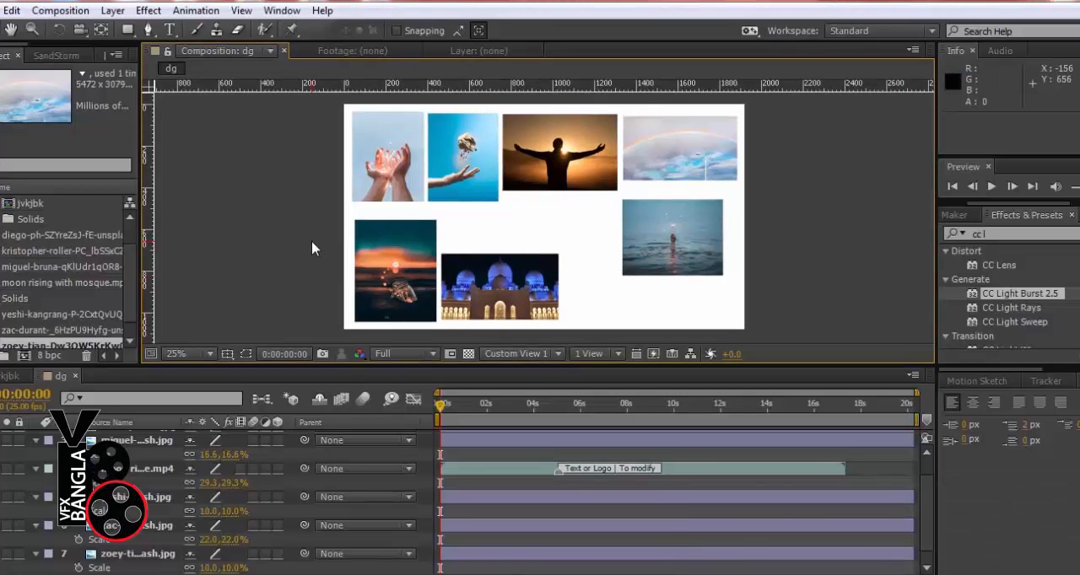
Add vertical guides at 36, 1884, 756 and 1328, and horizontal guides at 32 and 1044
left_click_drag(150, 197, 351, 212)
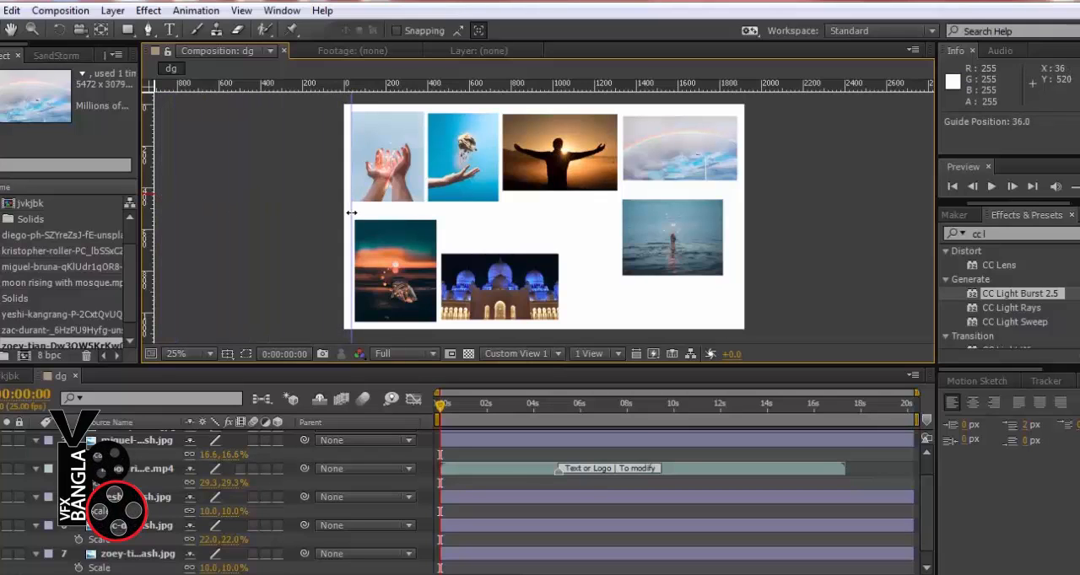
left_click_drag(328, 90, 331, 110)
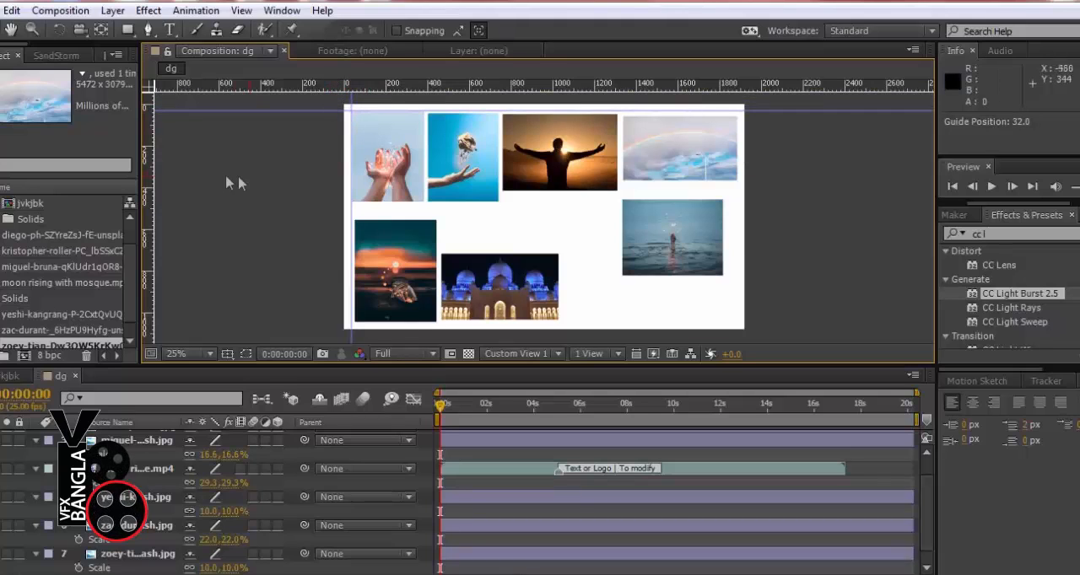
left_click_drag(149, 152, 737, 154)
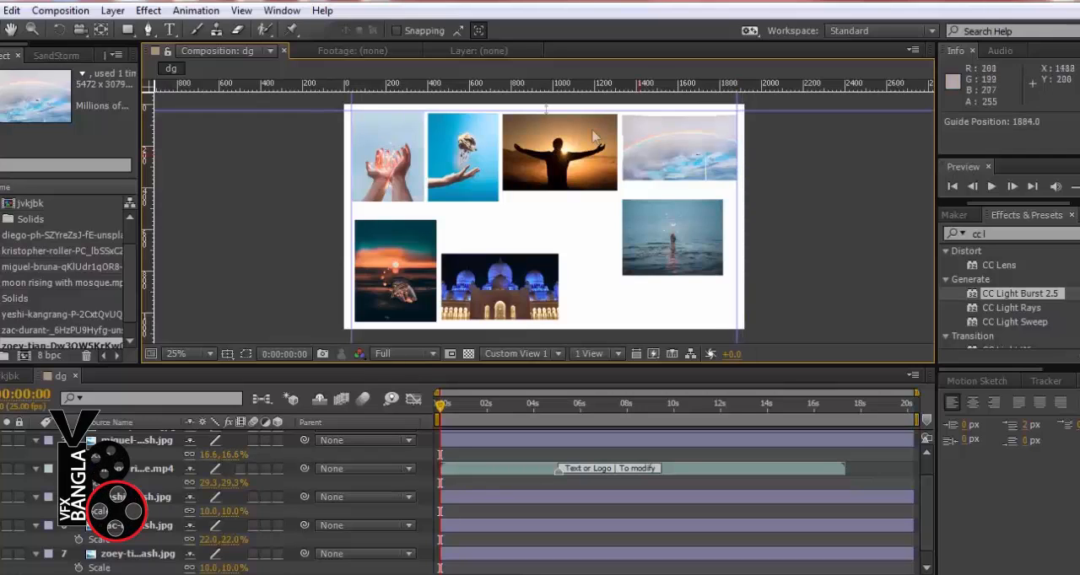
left_click_drag(479, 84, 534, 322)
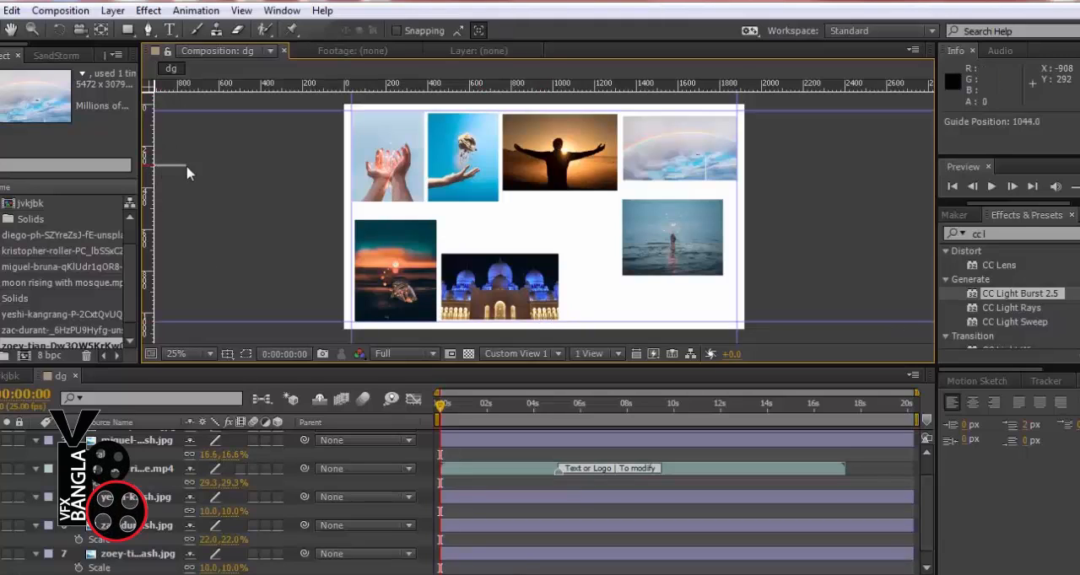
left_click_drag(153, 166, 502, 214)
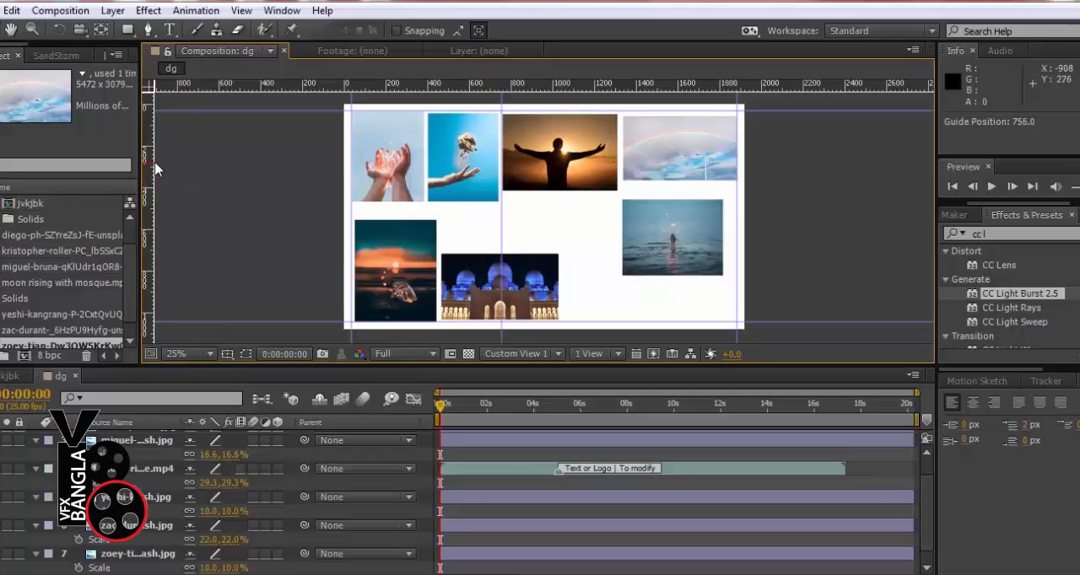
left_click_drag(153, 159, 621, 180)
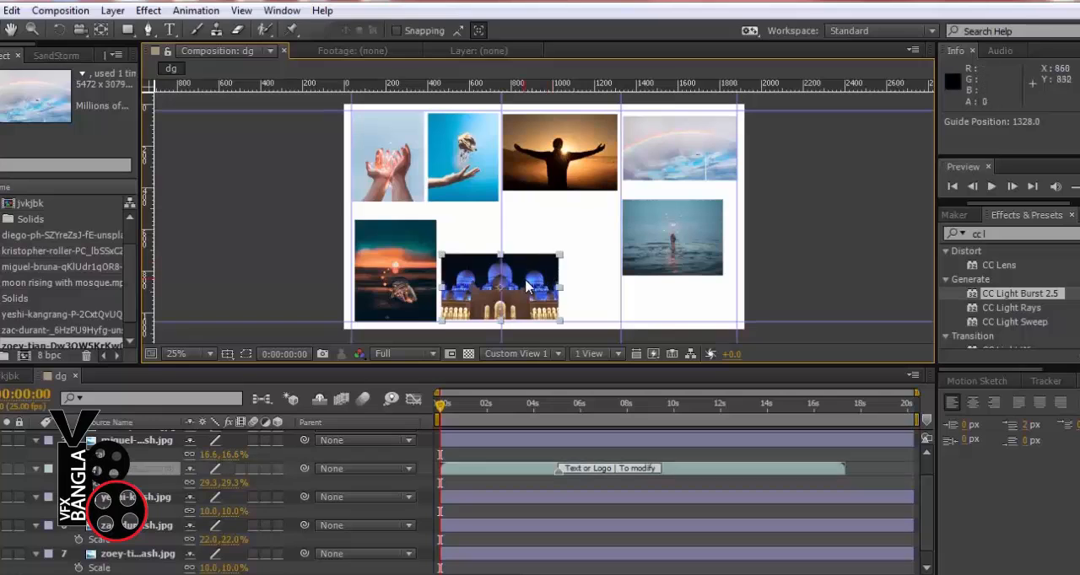
Move the mosque video below the silhouette photo to position 1036.9, 592, and nudge the sunset photo to 236, 796
left_click_drag(531, 283, 596, 268)
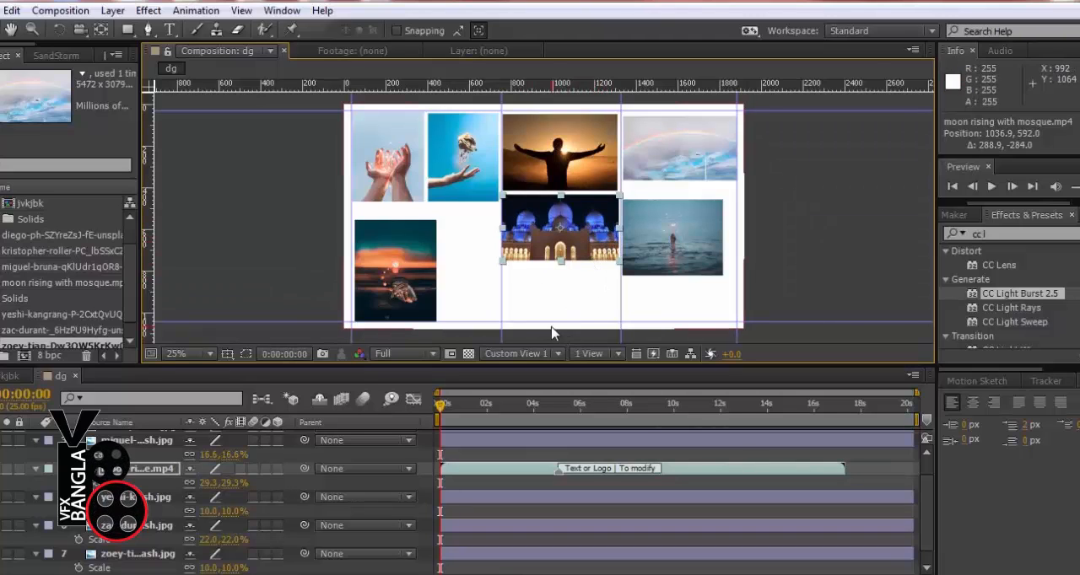
left_click(408, 253)
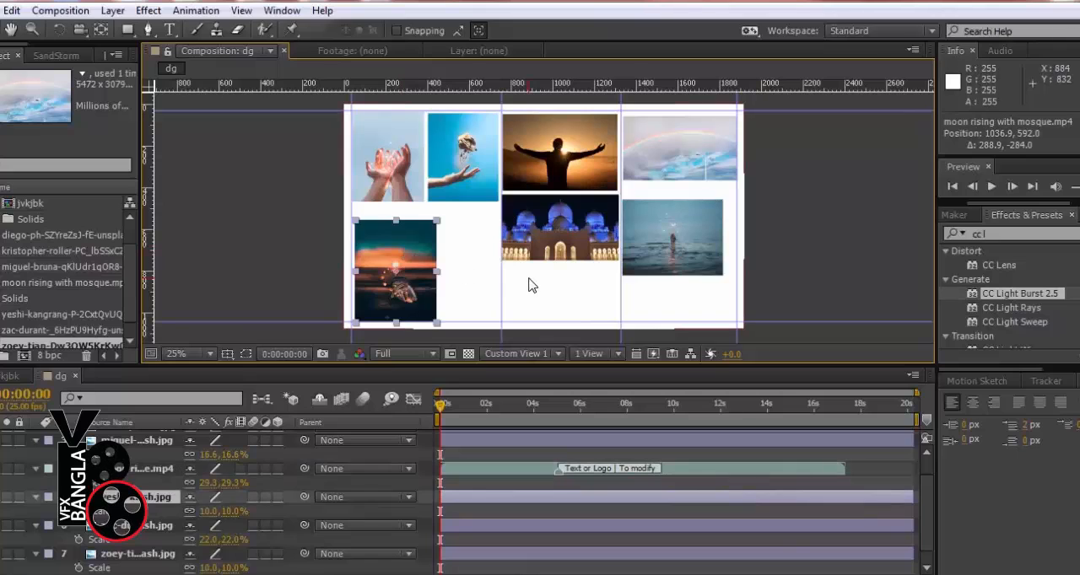
key("Left")
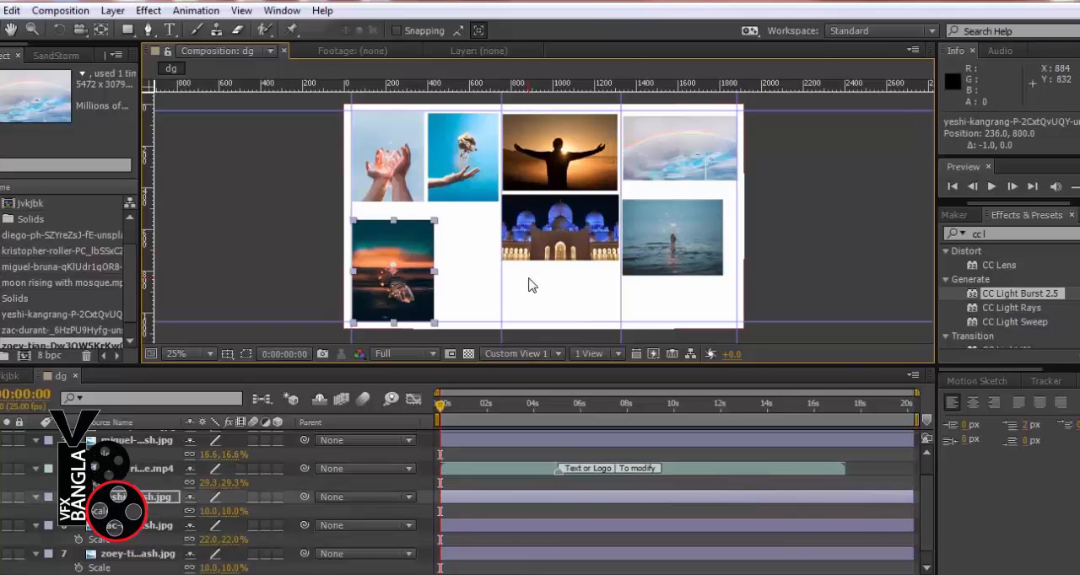
key("Up")
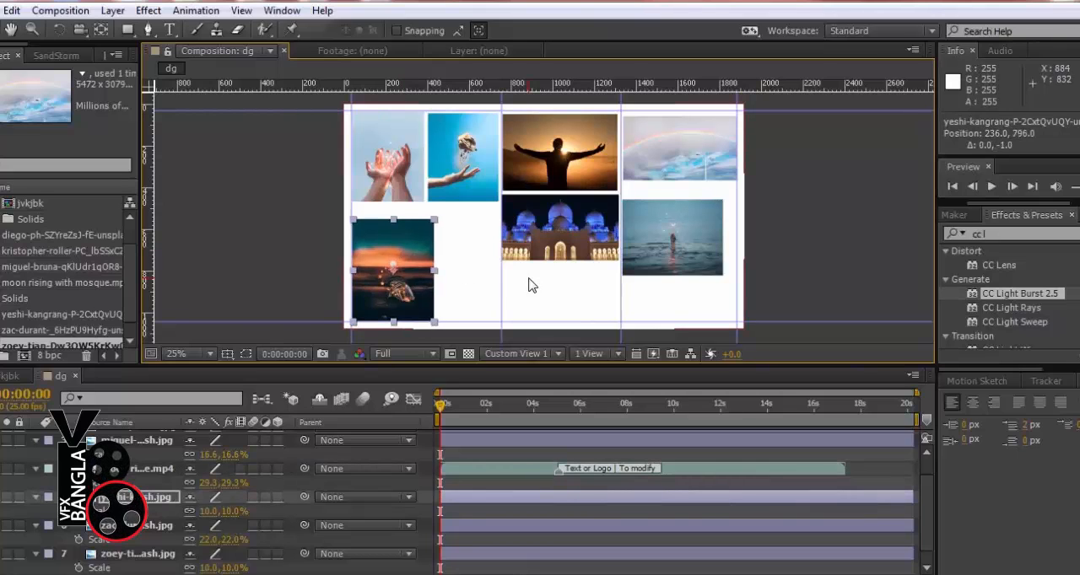
Shift the sunset photo horizontally to position 556, 796, against the vertical guide at 756
left_click(460, 197)
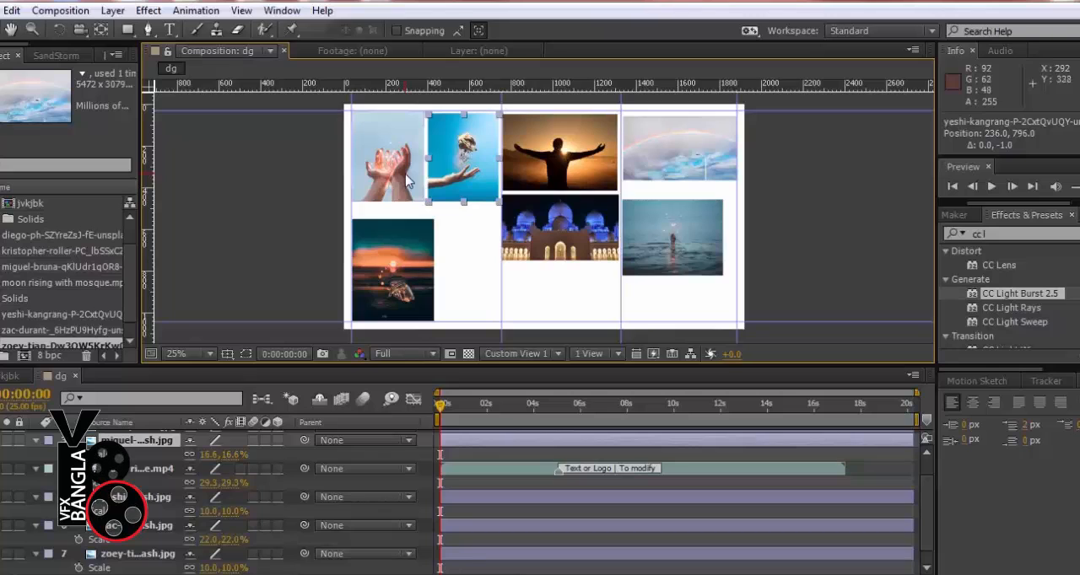
left_click(409, 268)
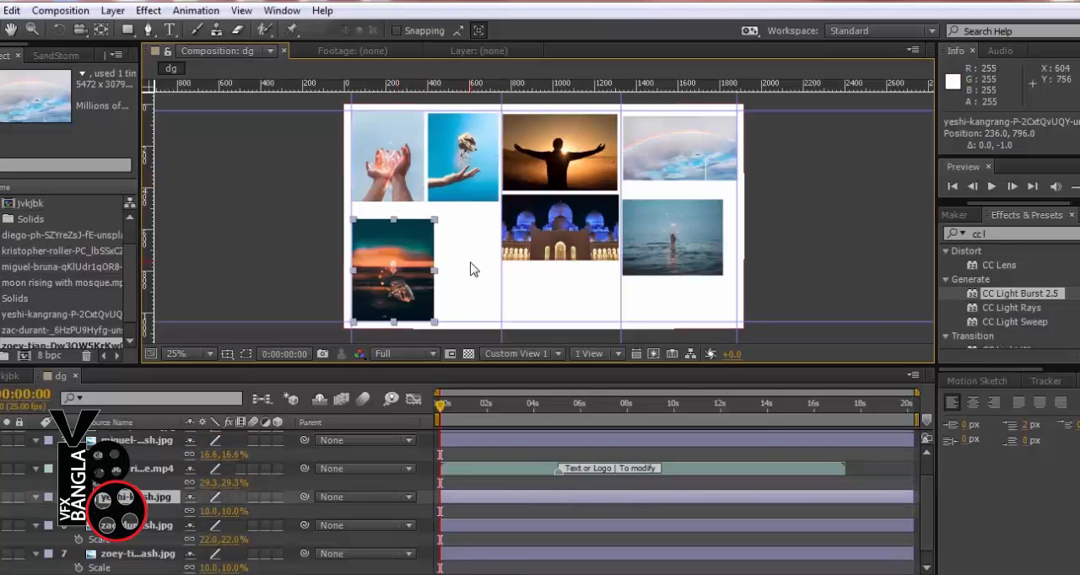
key("shift+Right")
key("shift+Right")
key("shift+Right")
key("shift+Right")
key("shift+Right")
key("shift+Right")
key("shift+Right")
key("shift+Right")
key("shift+Right")
key("shift+Right")
key("shift+Right")
key("shift+Right")
key("shift+Right")
key("shift+Right")
key("shift+Right")
key("shift+Right")
key("shift+Right")
key("shift+Right")
key("shift+Right")
key("shift+Right")
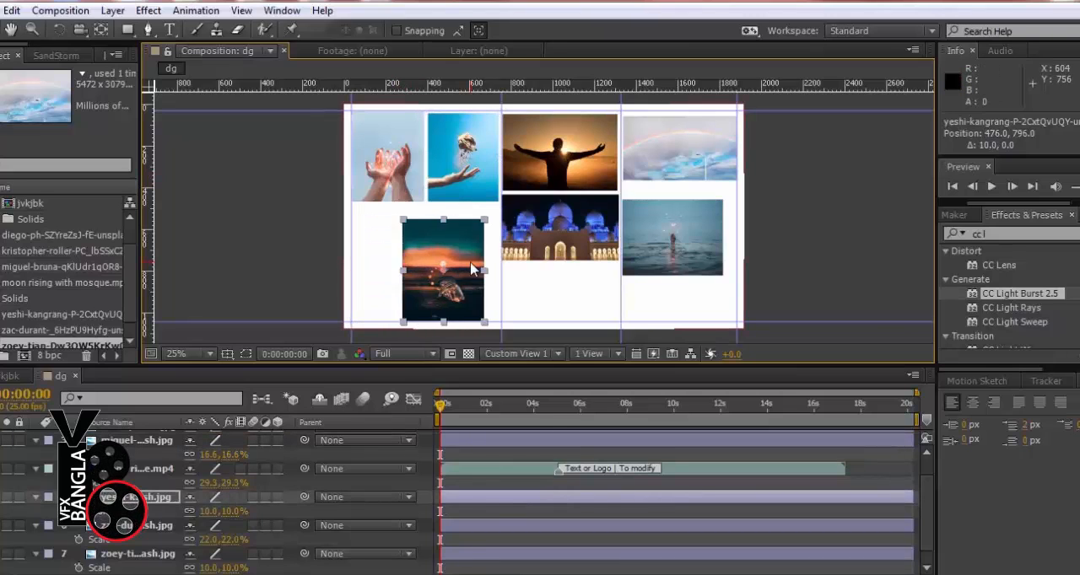
key("shift+Right")
key("shift+Right")
key("shift+Right")
key("shift+Right")
key("shift+Right")
key("shift+Right")
key("shift+Right")
key("shift+Right")
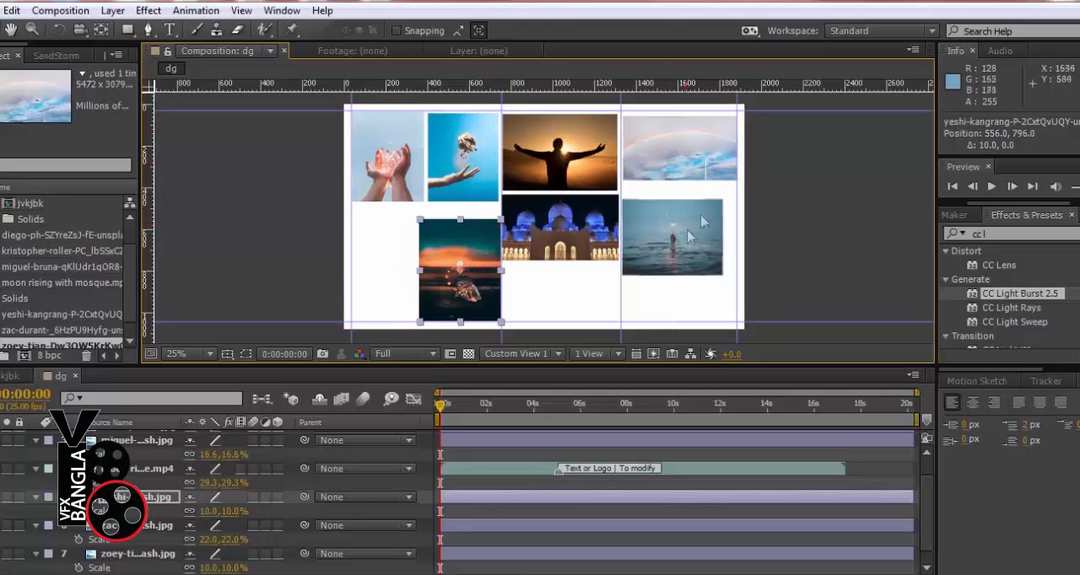
Move the sky photo beneath the mosque video to position 1029.6, 890
left_click_drag(660, 167, 660, 162)
left_click_drag(559, 278, 573, 290)
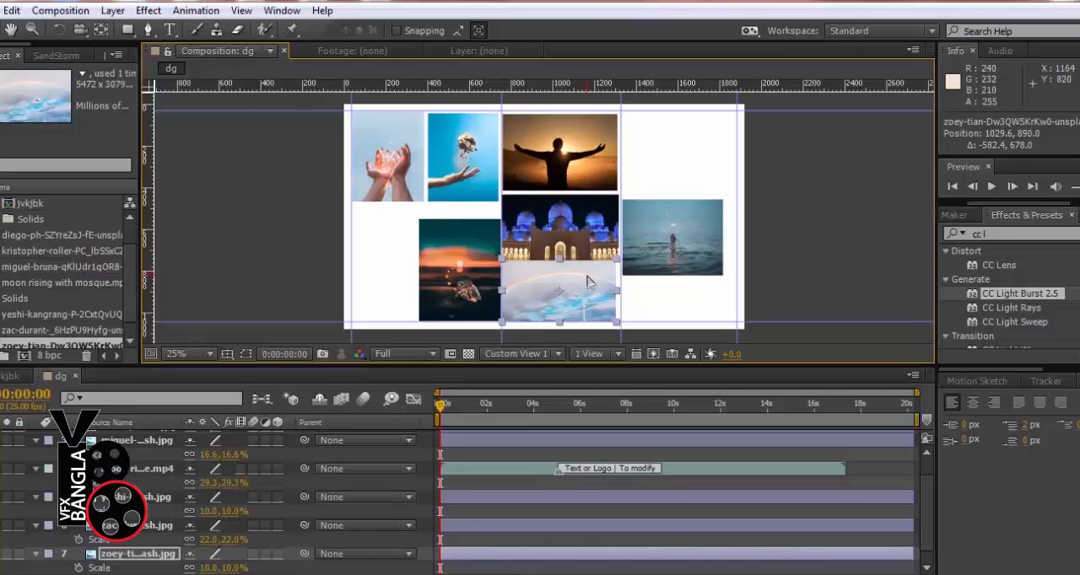
left_click(565, 251)
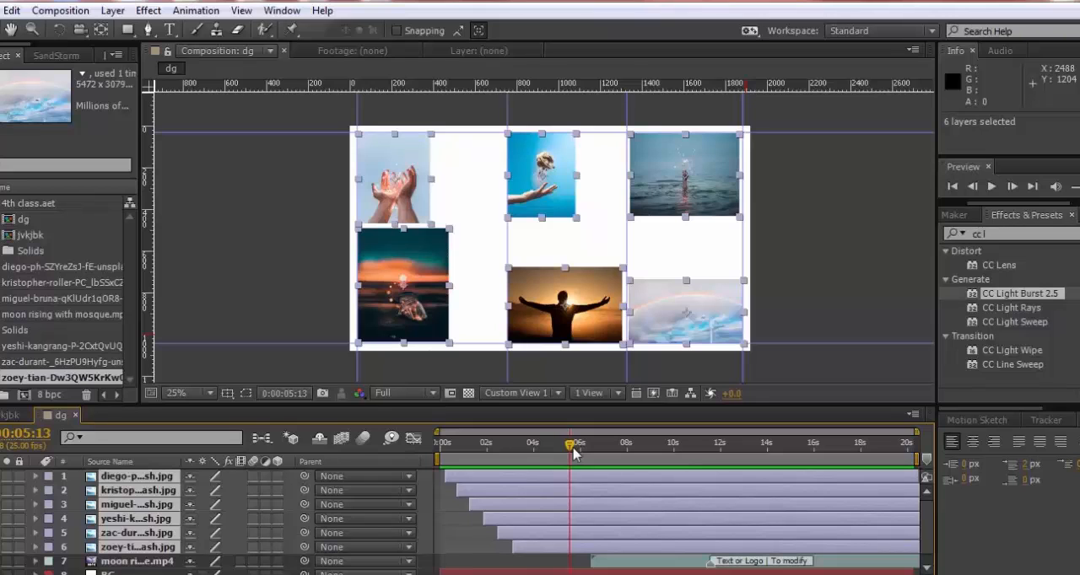
Pre-compose the six selected photo layers as ghj, moving all attributes into the new composition
key("ctrl+shift+c")
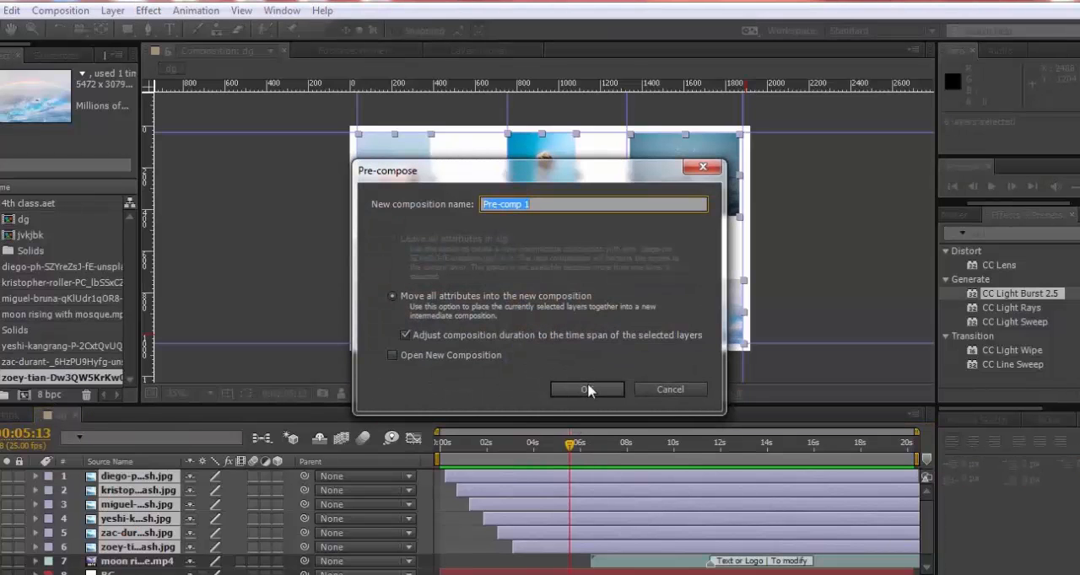
type("ghj")
left_click(602, 388)
Keyframe the ghj layer's opacity from 100% at 0:00:06:07 to 0% at 0:00:06:22
left_click_drag(573, 456, 587, 450)
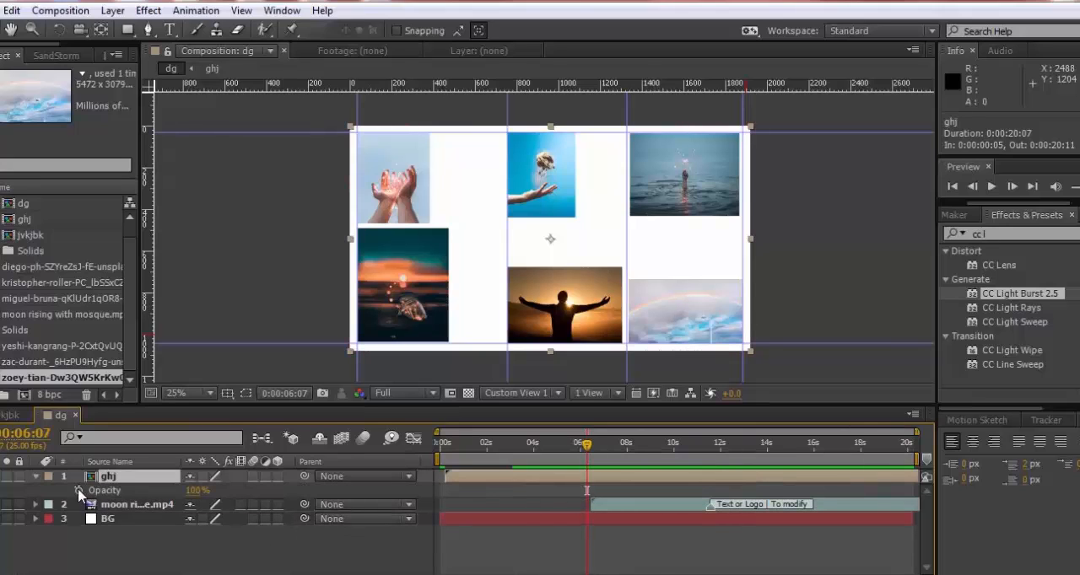
key("alt+shift+t")
left_click_drag(590, 445, 595, 449)
left_click(601, 449)
left_click(198, 491)
type("0")
key("Return")
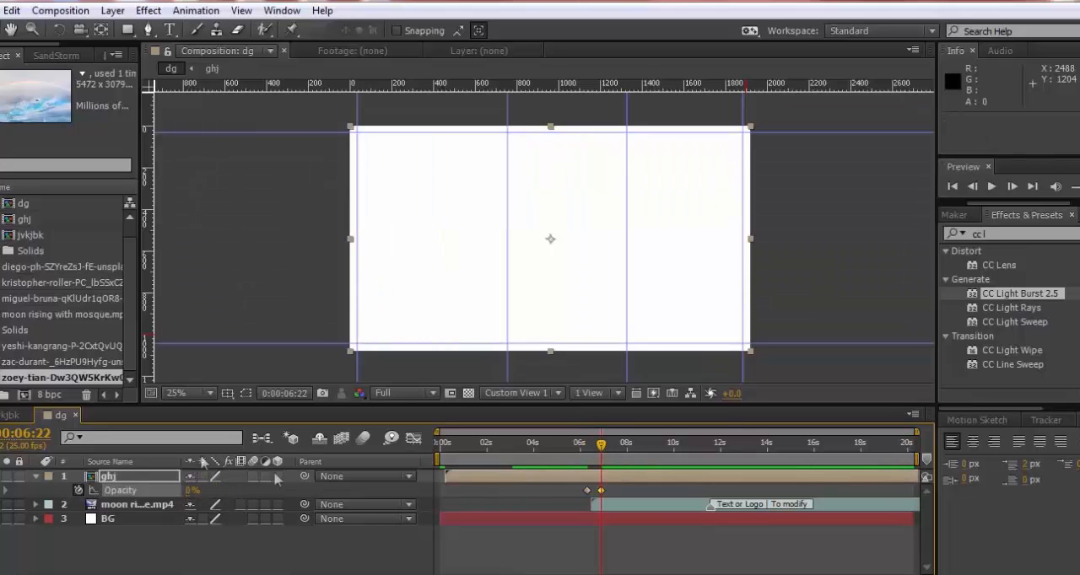
Check the photo layers inside ghj, return to dg and scrub through the fade-out
left_click_drag(579, 448, 473, 476)
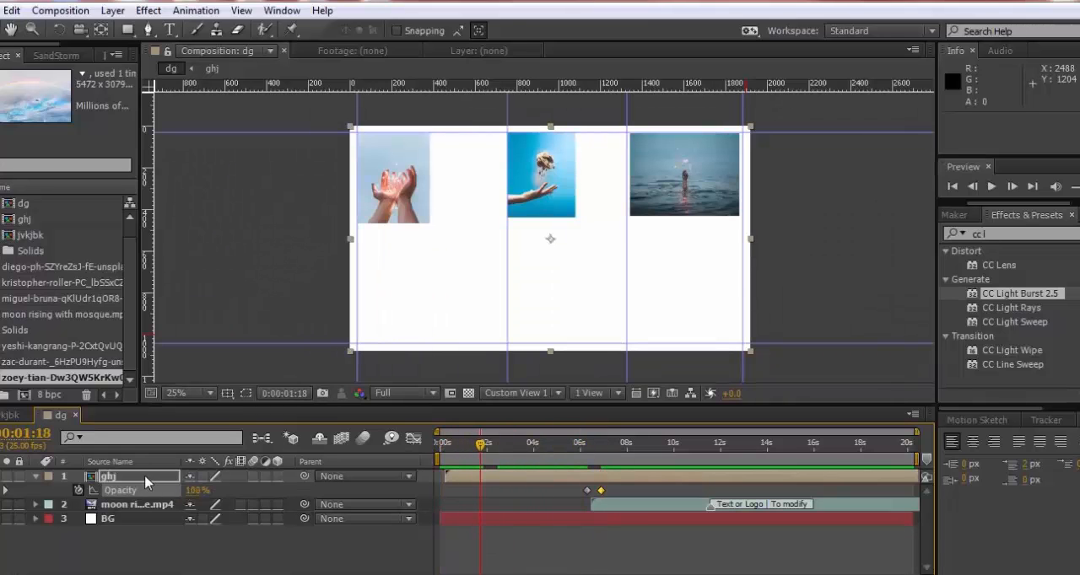
double_click(144, 475)
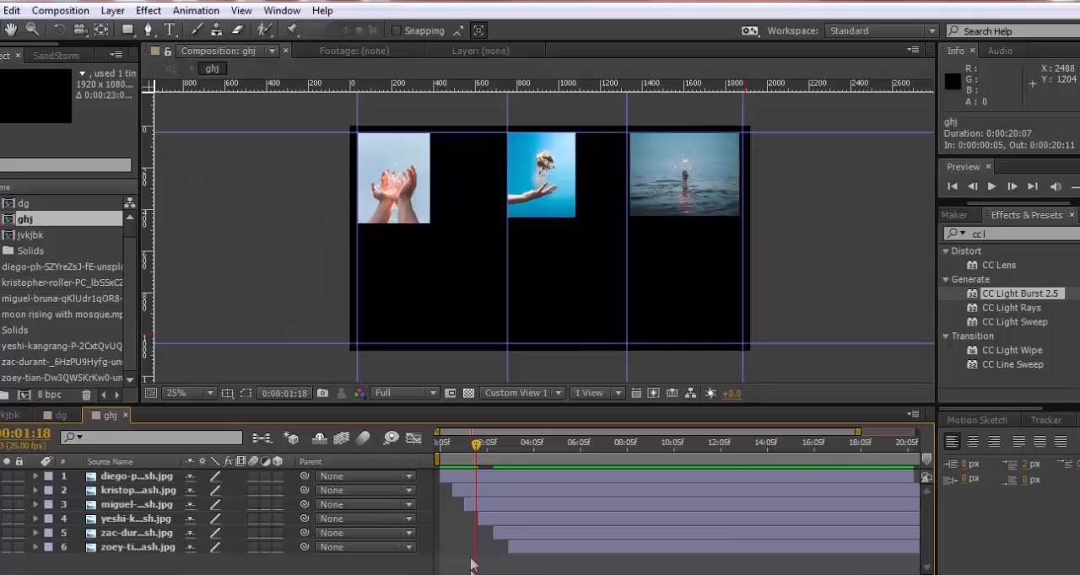
left_click(61, 415)
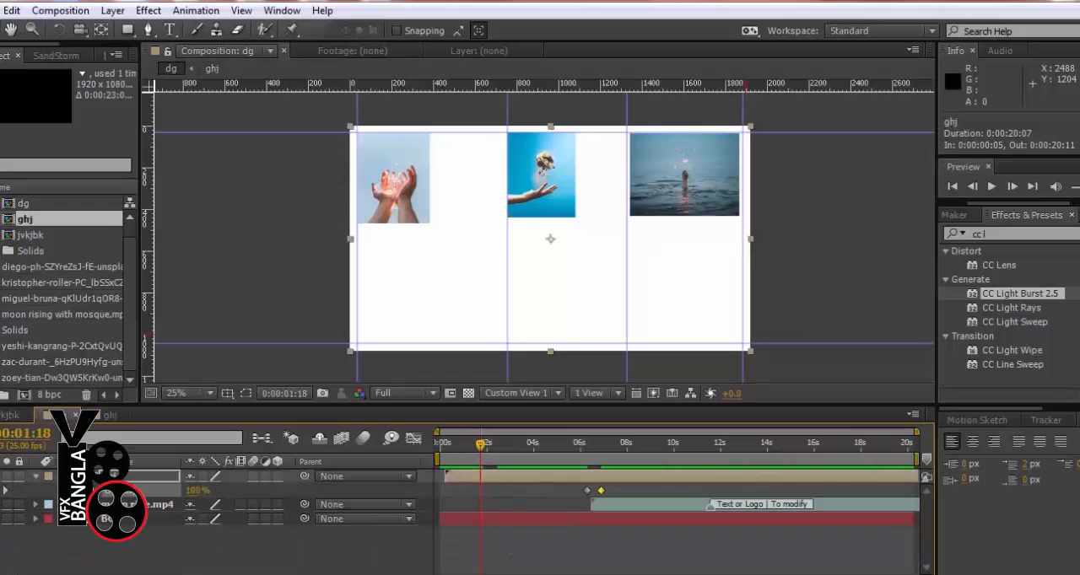
left_click(550, 444)
left_click_drag(555, 455, 596, 458)
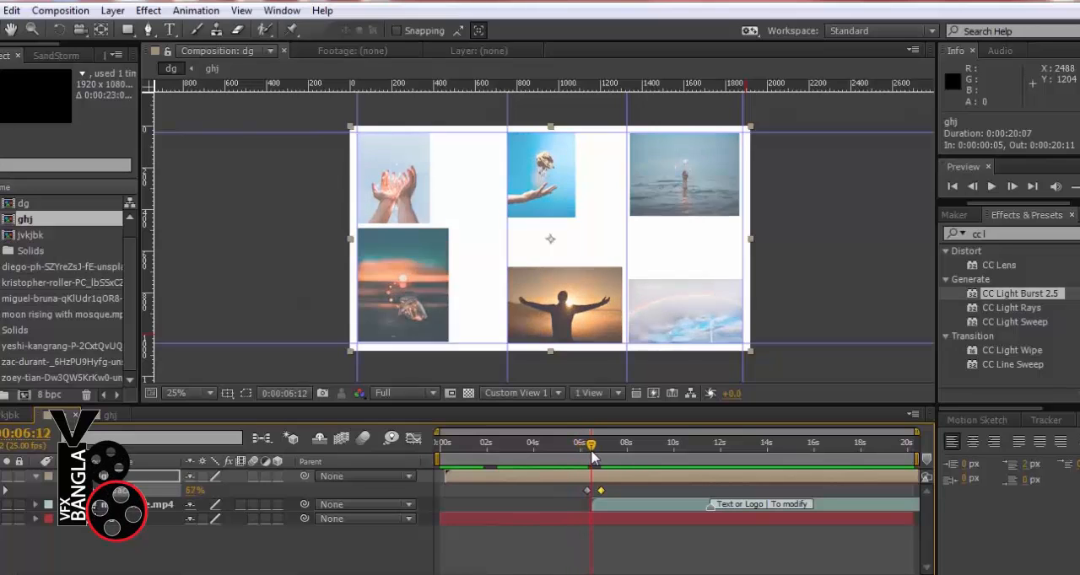
At 0:00:07:09, move the mosque video up to position 1036.9, 496
left_click_drag(597, 457, 620, 490)
left_click(620, 504)
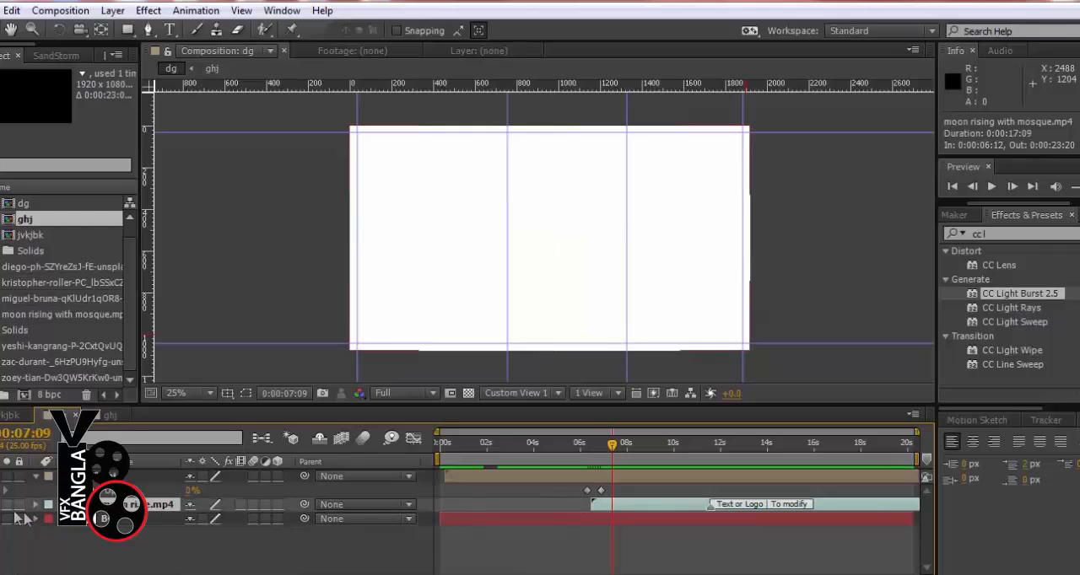
left_click_drag(572, 292, 572, 251)
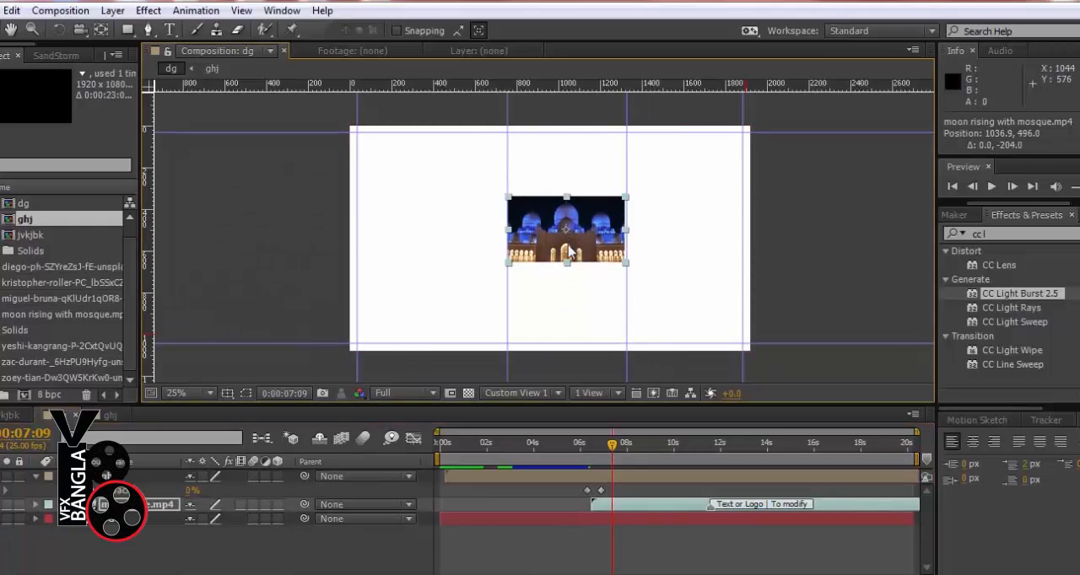
Keyframe the mosque video's scale from 29.3% at 0:00:06:12 to 117.3% at 0:00:09:04, and preview the composition
left_click_drag(611, 444, 593, 454)
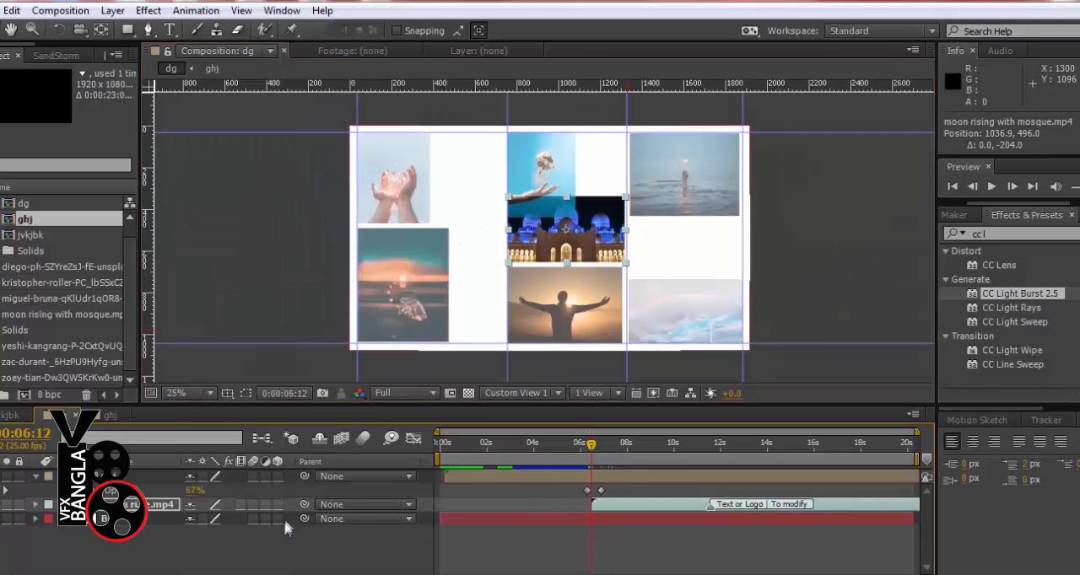
key("s")
left_click(81, 519)
left_click_drag(634, 453, 663, 454)
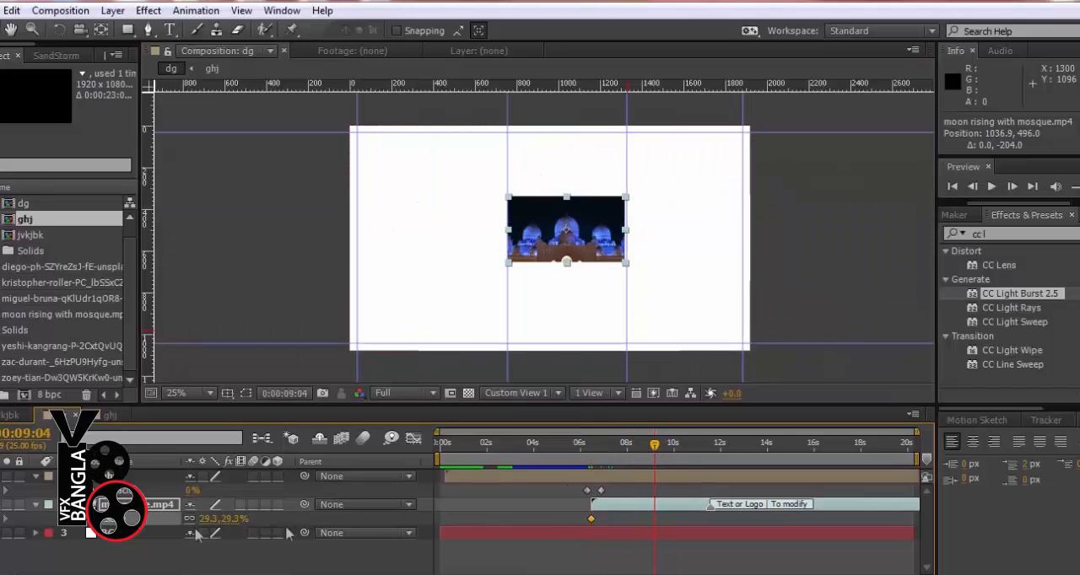
left_click_drag(204, 519, 270, 509)
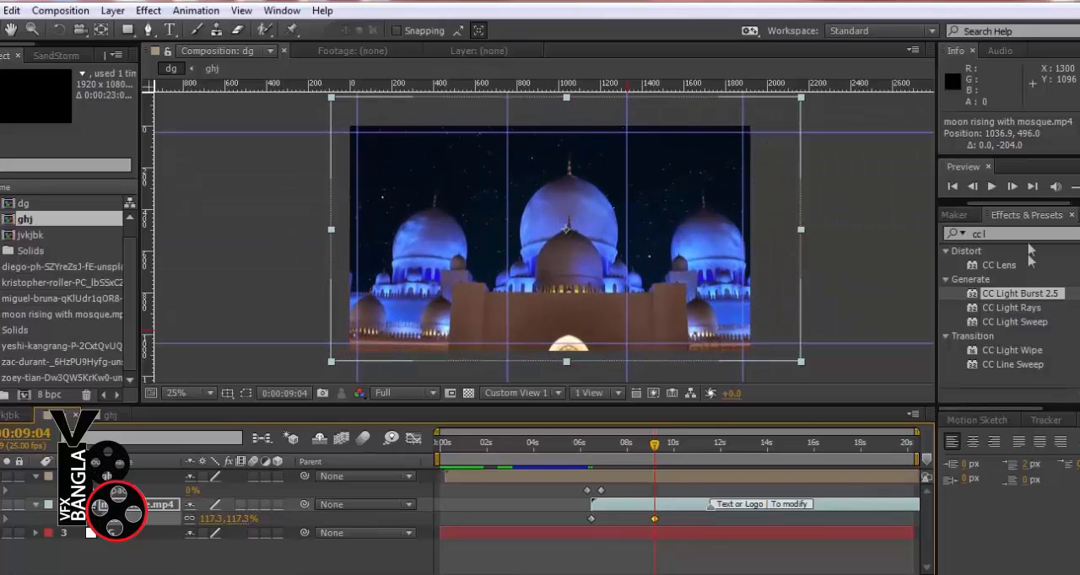
left_click(1079, 186)
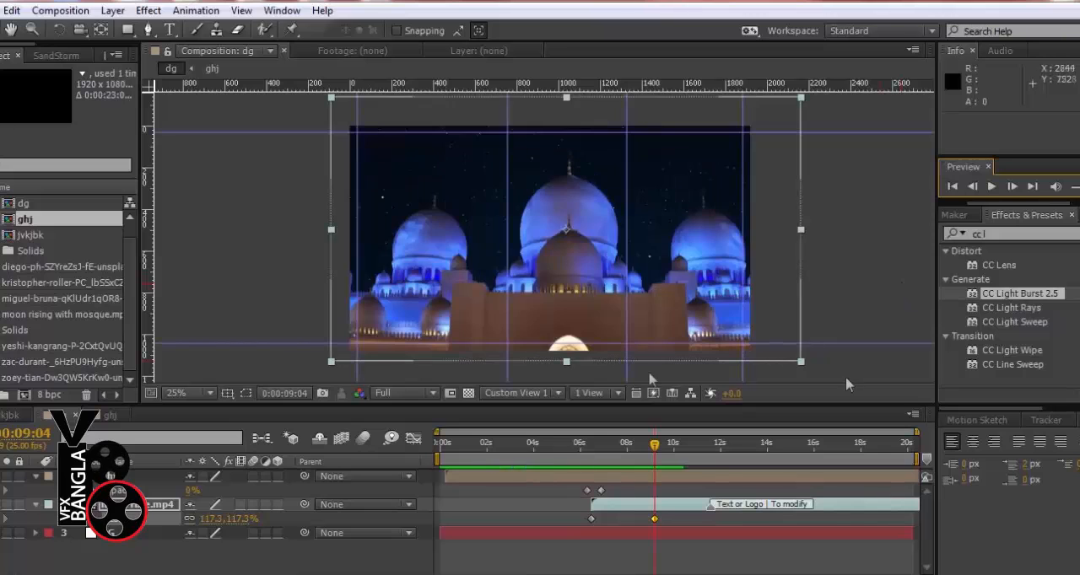
Tighten the staggered layer starts inside ghj so the last photo, the sky, begins at 0:00:01:07
mouse_move(497, 445)
left_mouse_down()
mouse_move(524, 456)
mouse_move(512, 459)
left_mouse_up()
double_click(501, 479)
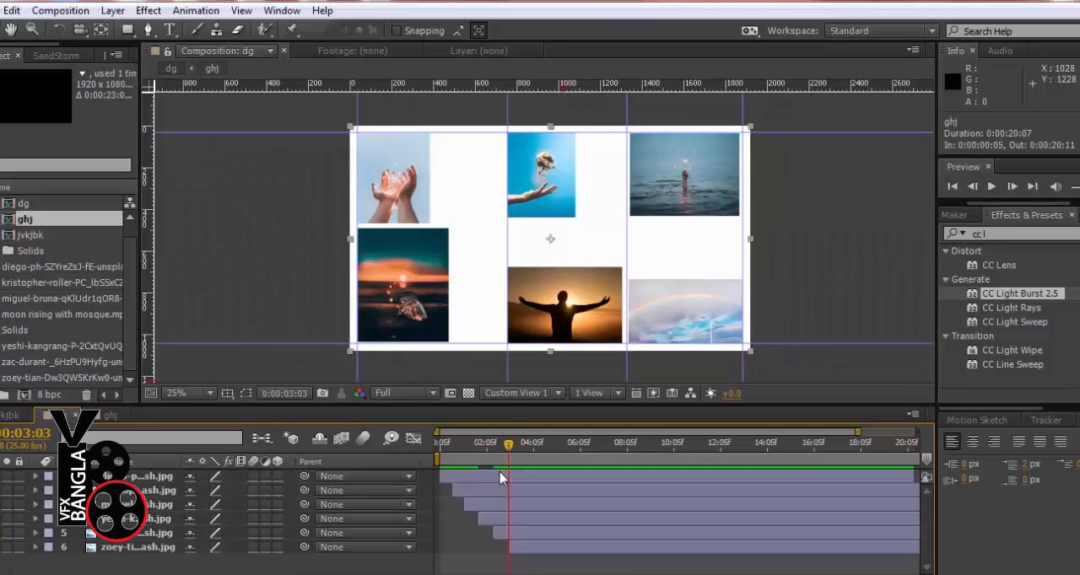
left_click(457, 480)
left_click_drag(466, 489, 484, 548)
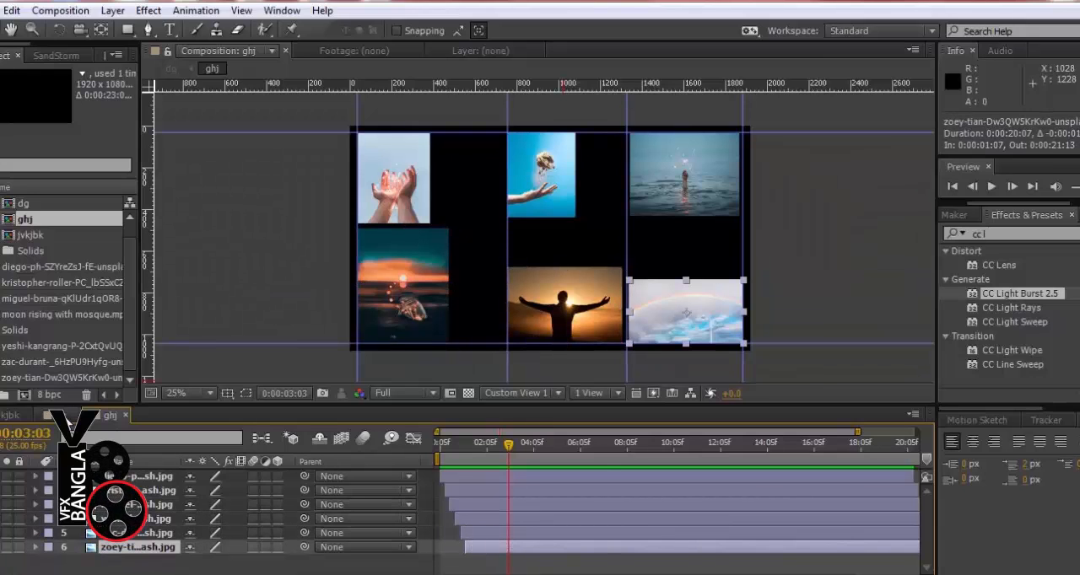
Return to the dg composition and preview the quicker photo sequence
left_click(67, 419)
key("KP_0")
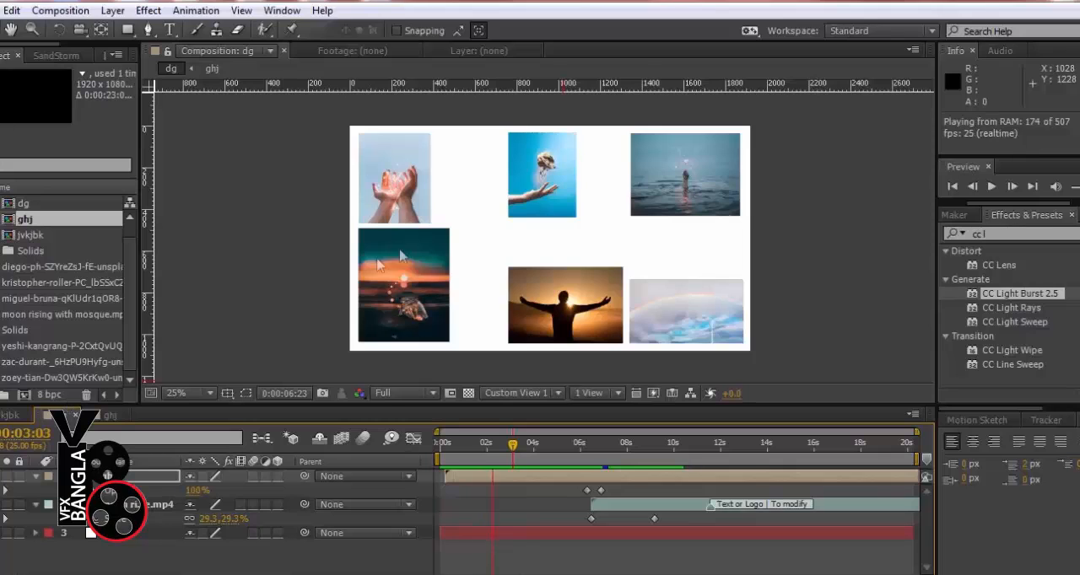
key("space")
left_click(817, 266)
Shift the ghj opacity keyframes to around 2 seconds and the mosque video layer's start to 0:00:02:04
left_click_drag(517, 453, 478, 469)
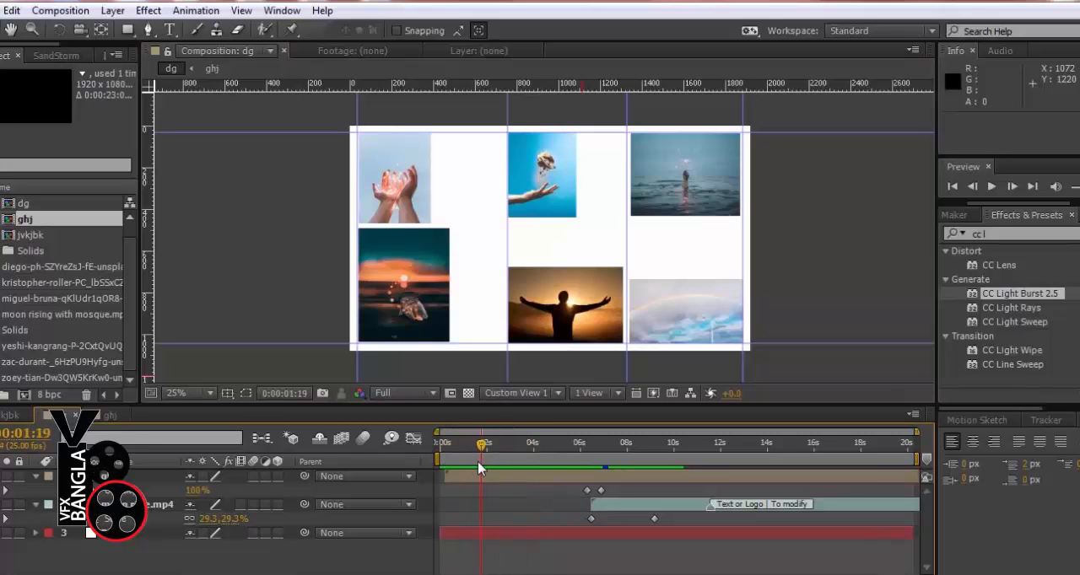
left_click_drag(617, 486, 484, 504)
left_click_drag(590, 504, 507, 506)
mouse_move(489, 451)
left_mouse_down()
mouse_move(508, 460)
mouse_move(490, 456)
left_mouse_up()
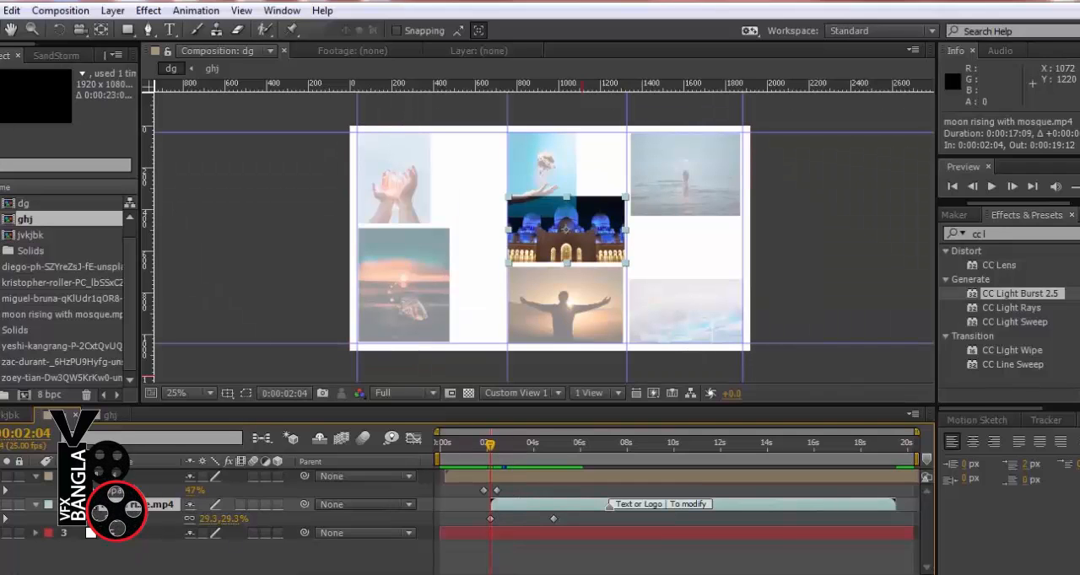
Keyframe the mosque video's opacity from 0% at 0:00:02:04 to 100% at 0:00:03:07, and preview the transition
key("shift+t")
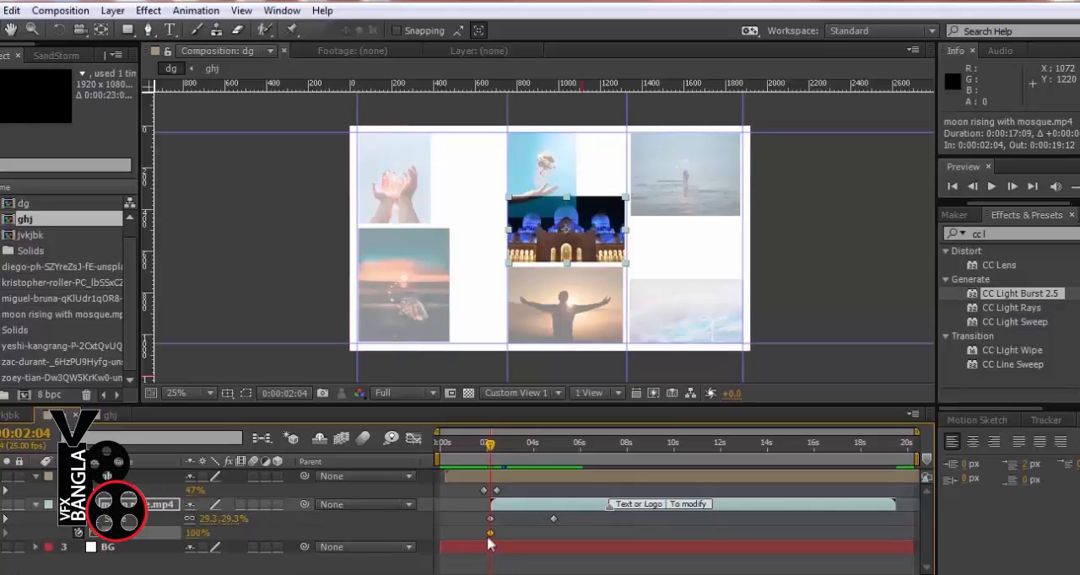
left_click_drag(488, 535, 503, 538)
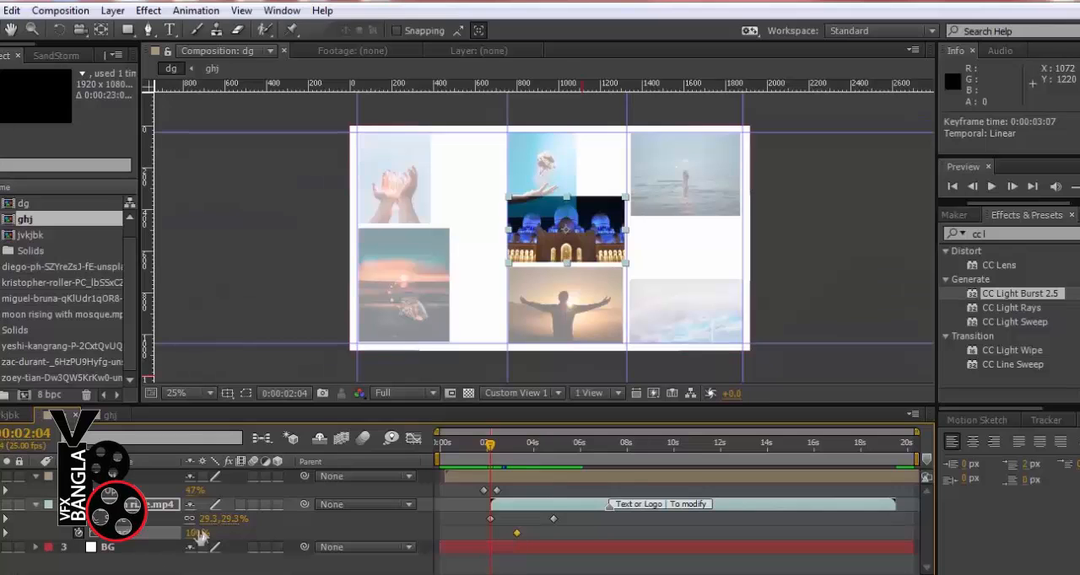
left_click_drag(193, 535, 94, 538)
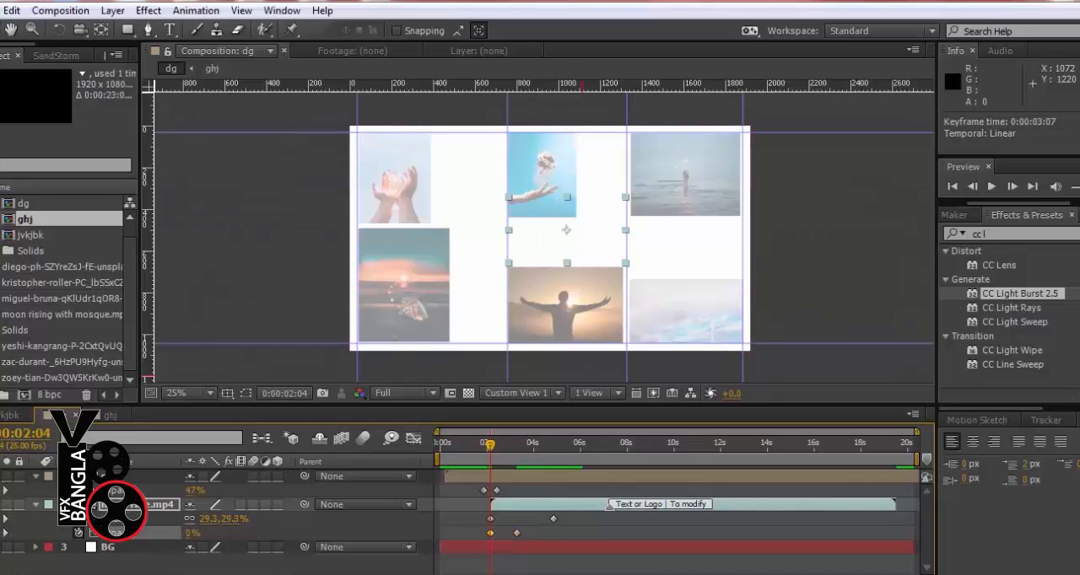
key("KP_0")
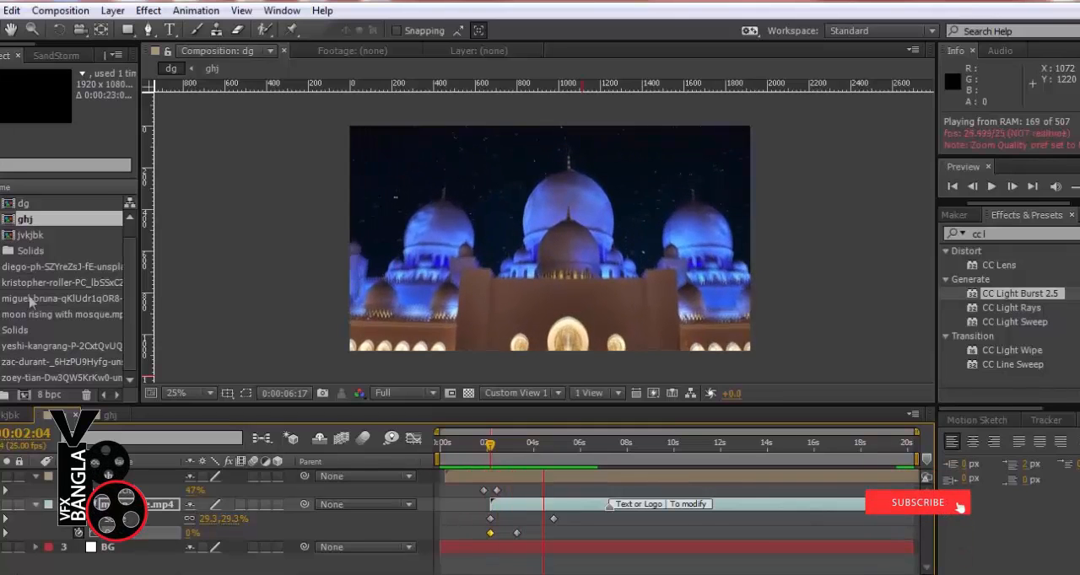
Move the mosque video's first scale keyframe before the timeline start and its first opacity keyframe to 0:00:01:17
left_click(487, 453)
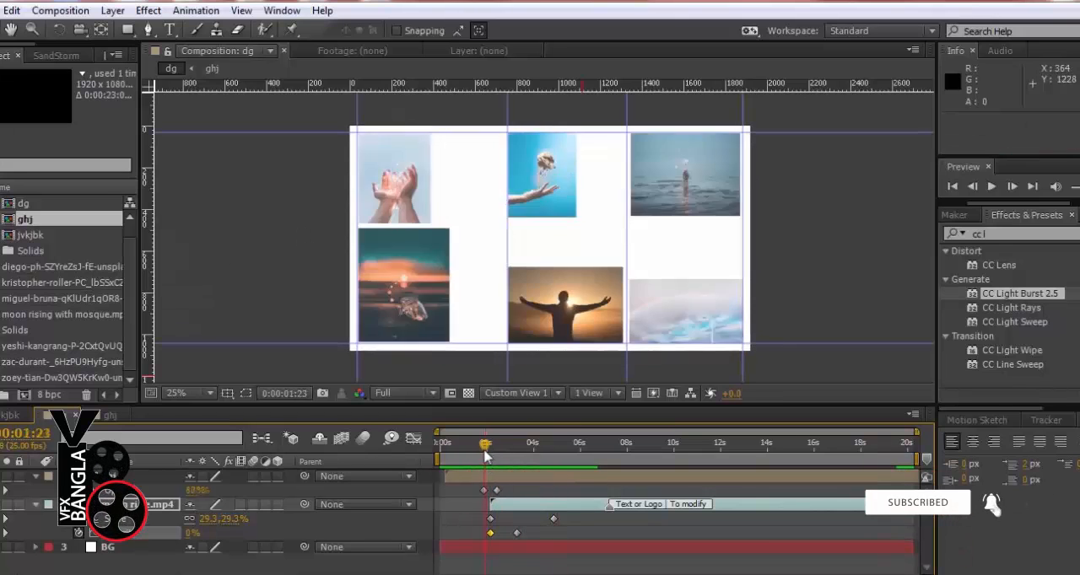
left_click_drag(487, 453, 499, 457)
left_click_drag(492, 519, 420, 527)
mouse_move(490, 450)
left_mouse_down()
mouse_move(513, 460)
mouse_move(490, 466)
left_mouse_up()
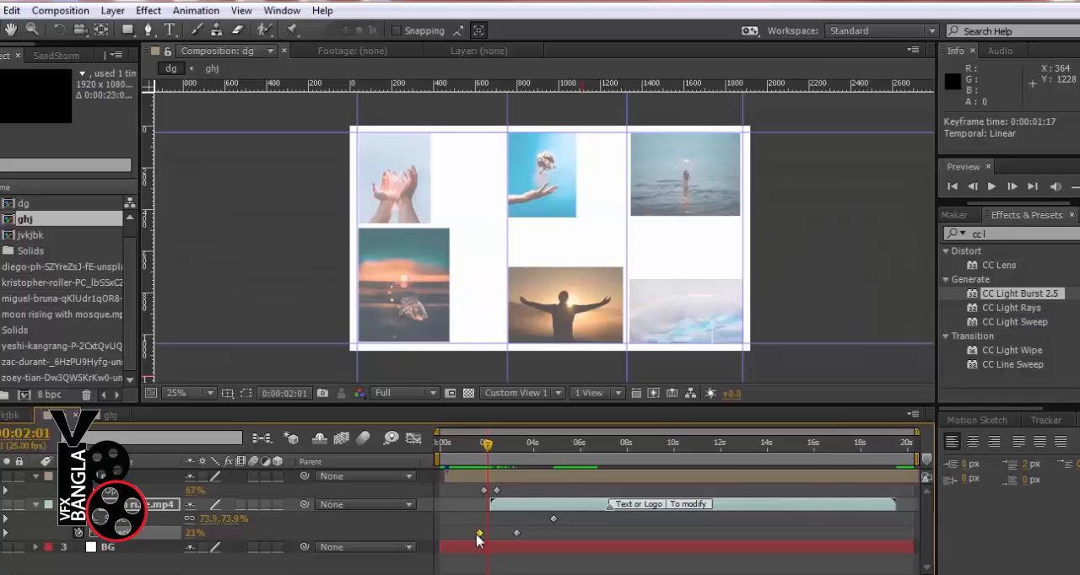
left_click_drag(489, 452, 470, 469)
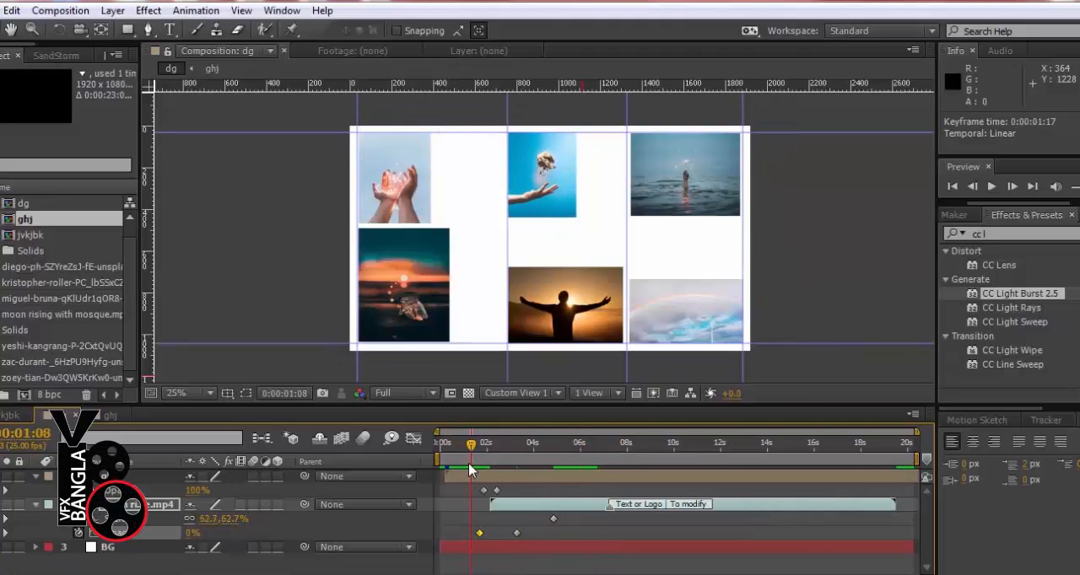
In the ghj precomp, offset the photo layers' scale keyframes progressively later, with layer 6 starting at 0:00:02:14 and layer 7 ending at 0:00:03:14
double_click(453, 478)
scroll(503, 522, "up", 1)
key("s")
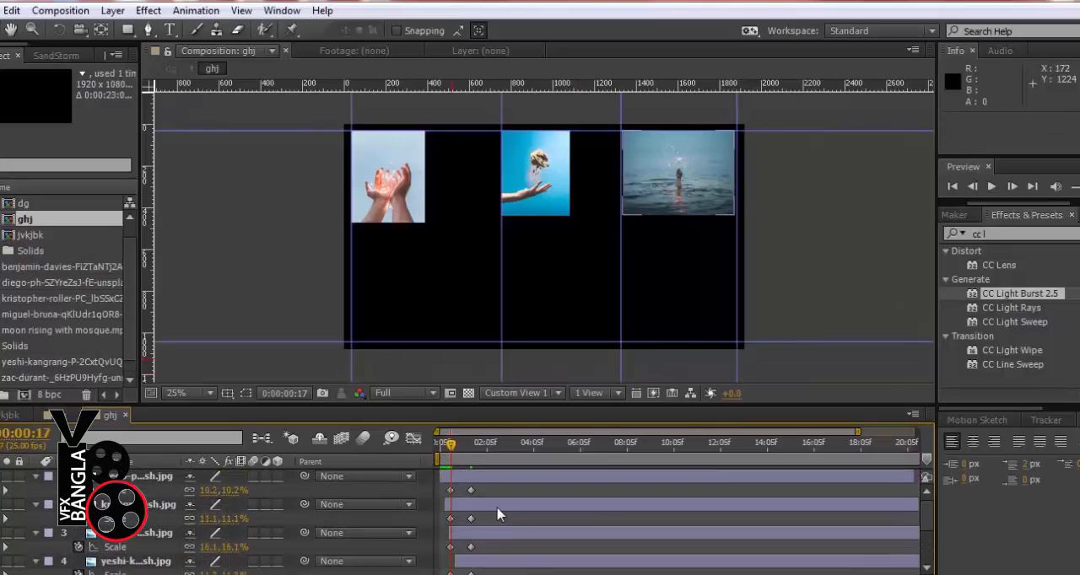
left_click_drag(491, 515, 489, 550)
scroll(470, 551, "down", 2)
scroll(481, 565, "down", 2)
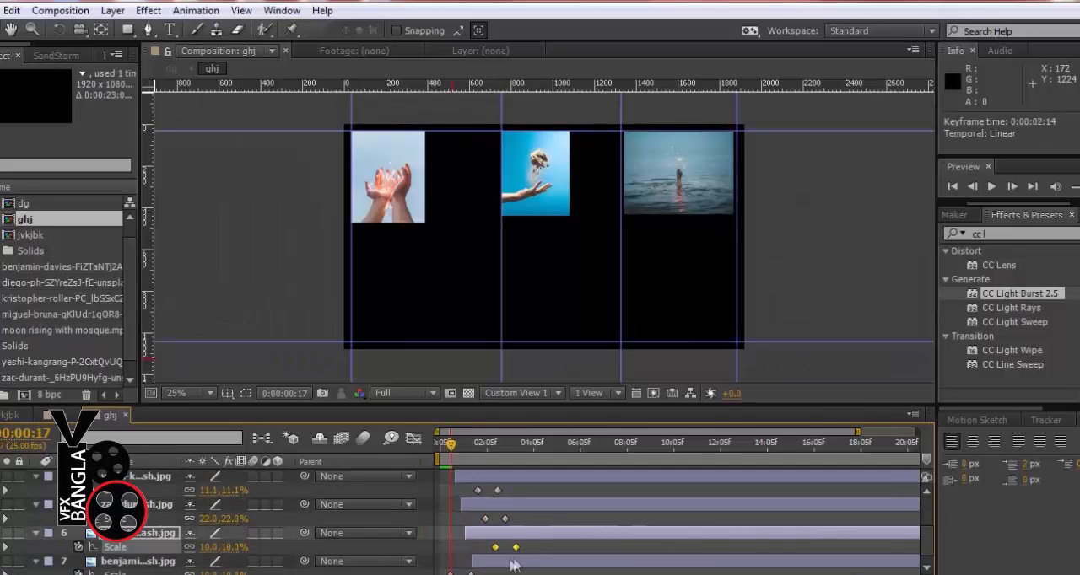
left_click_drag(523, 518, 472, 525)
scroll(495, 552, "down", 1)
mouse_move(486, 571)
left_mouse_down()
mouse_move(442, 570)
mouse_move(506, 570)
left_mouse_up()
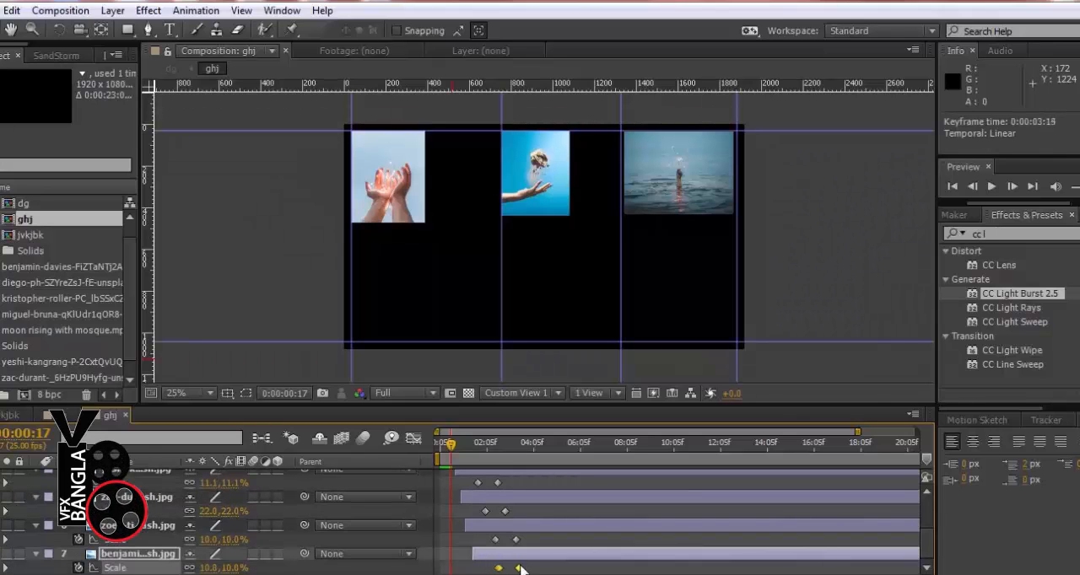
Preview the staggered photo scaling, check the frame at 0:00:01:12, and return to the dg composition
left_click(1074, 186)
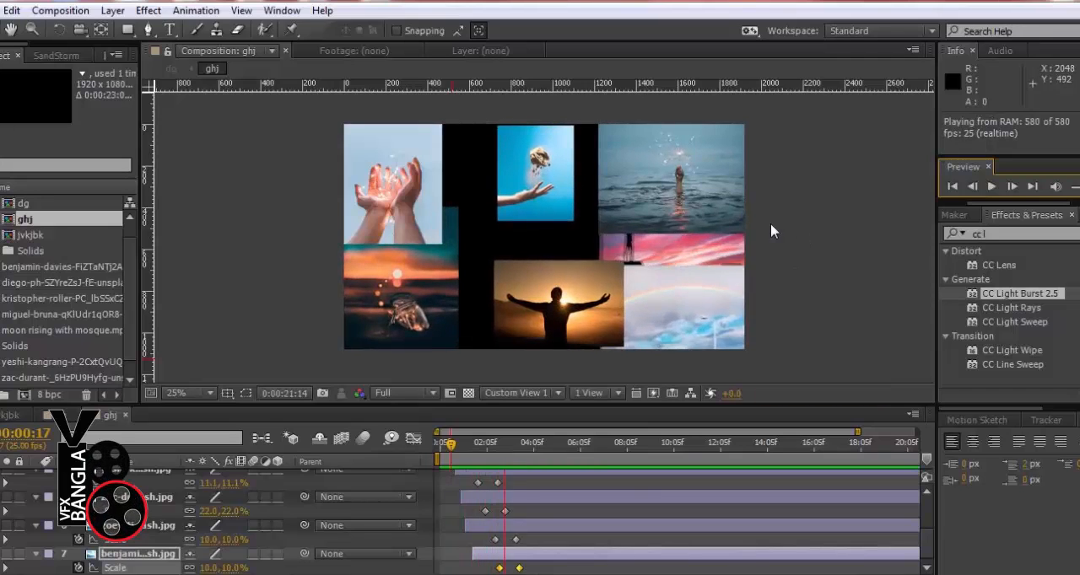
key("space")
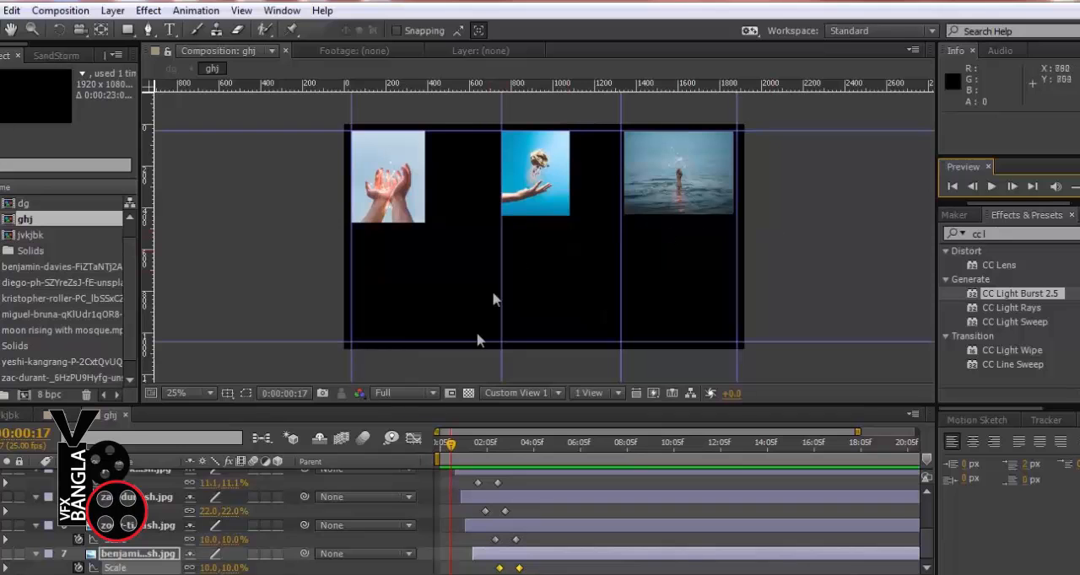
mouse_move(463, 456)
left_mouse_down()
mouse_move(562, 465)
mouse_move(462, 447)
left_mouse_up()
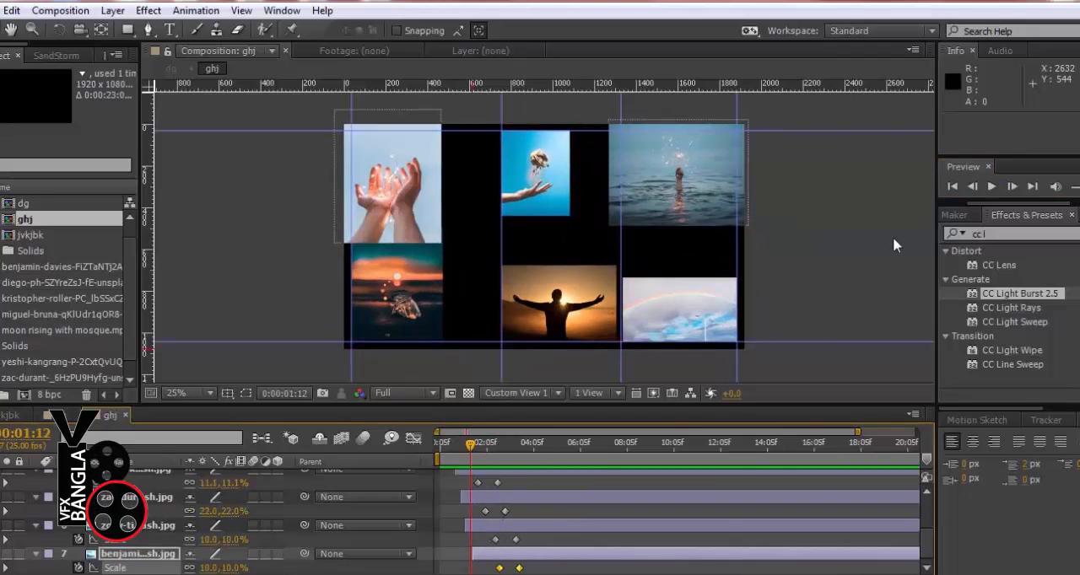
left_click(814, 225)
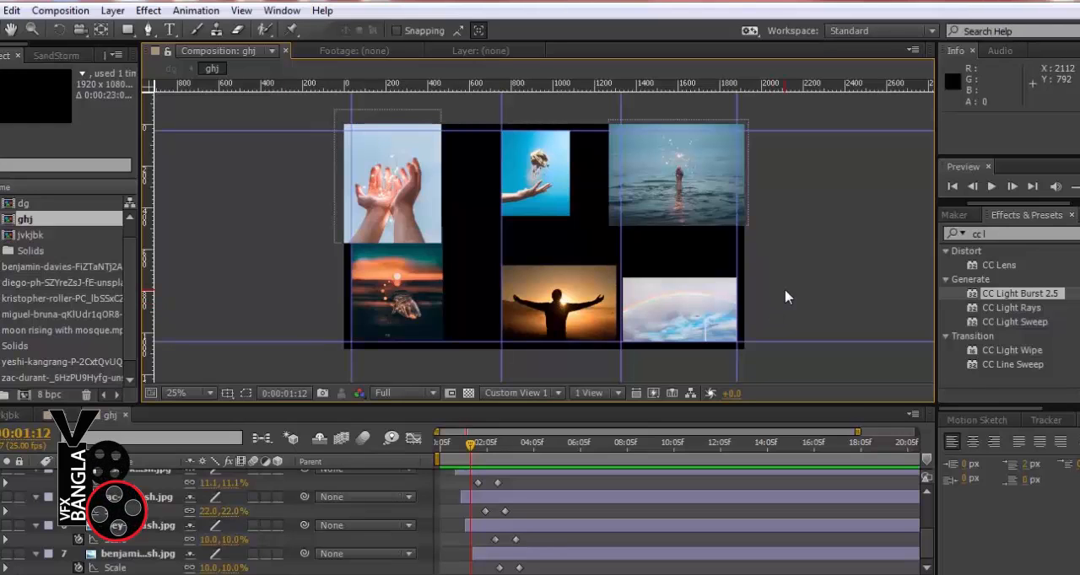
left_click(49, 415)
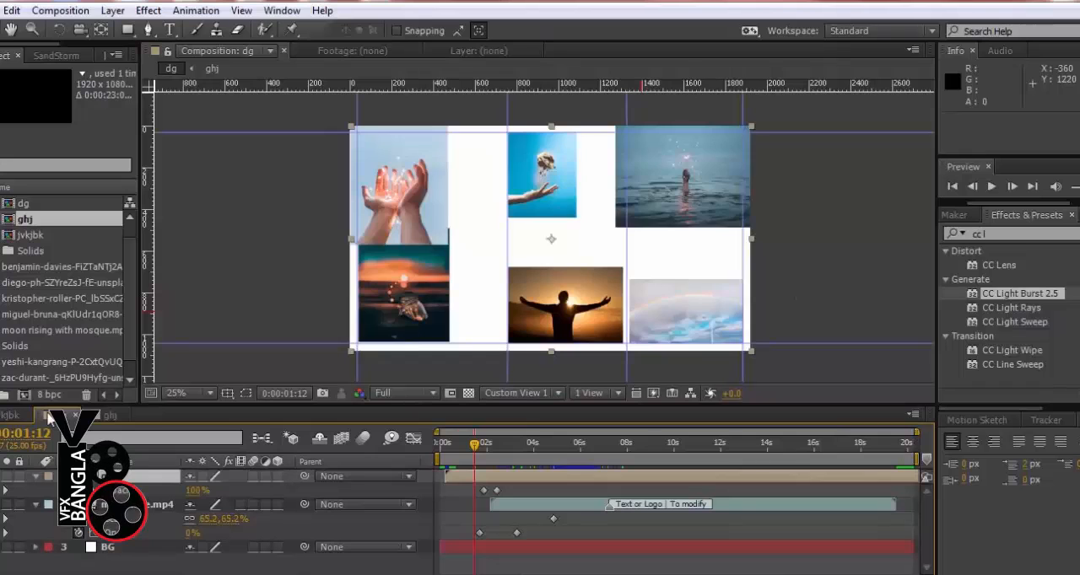
At 0:00:12:19, add the title text VFX BANGLA at 162 px and move it to about 580, 360 above the moon and star
left_click_drag(477, 447, 744, 440)
key("ctrl+t")
left_click(516, 194)
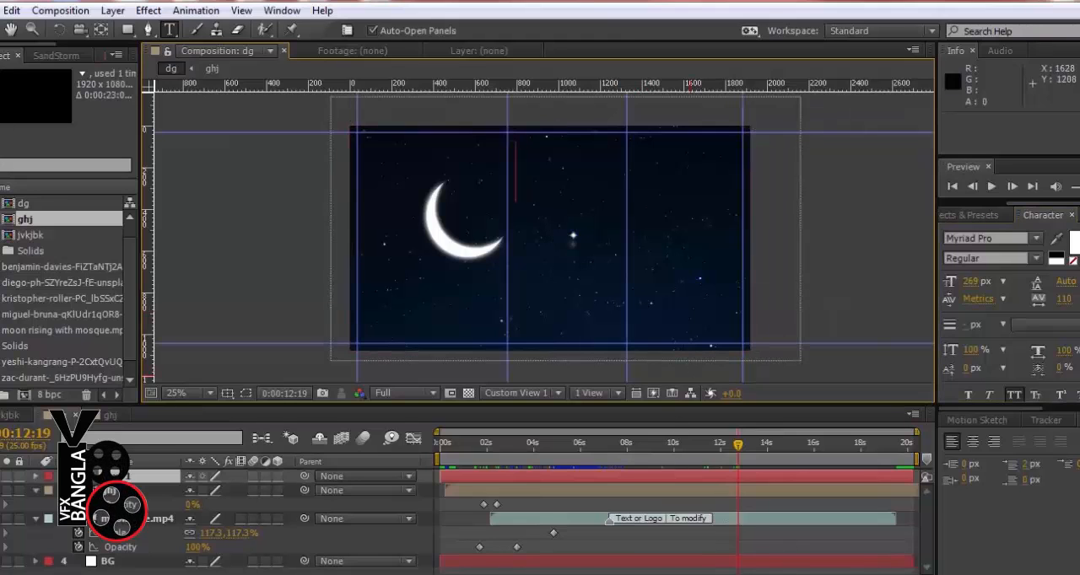
left_click(969, 573)
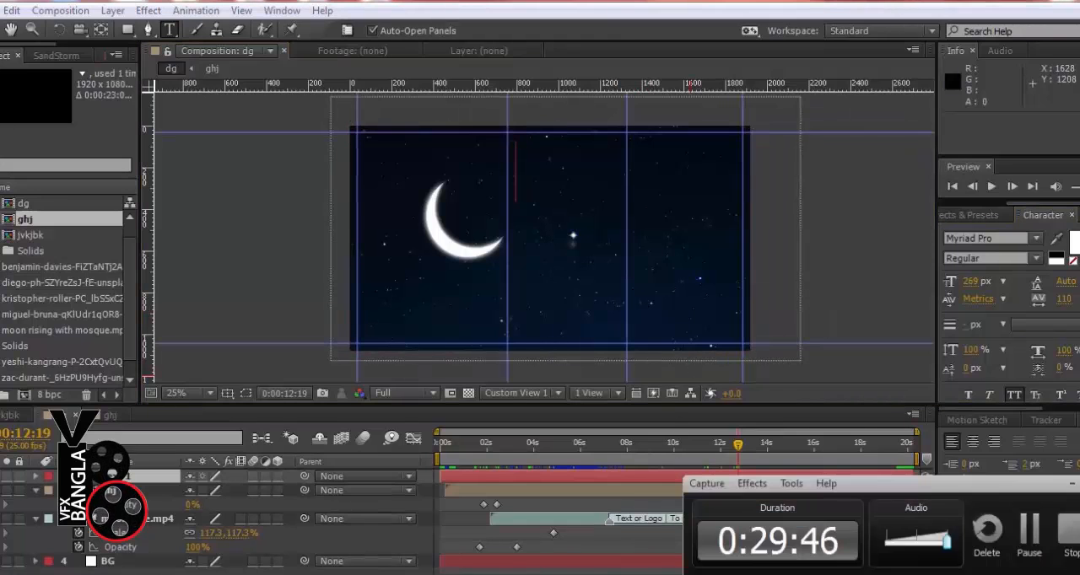
left_click(1031, 531)
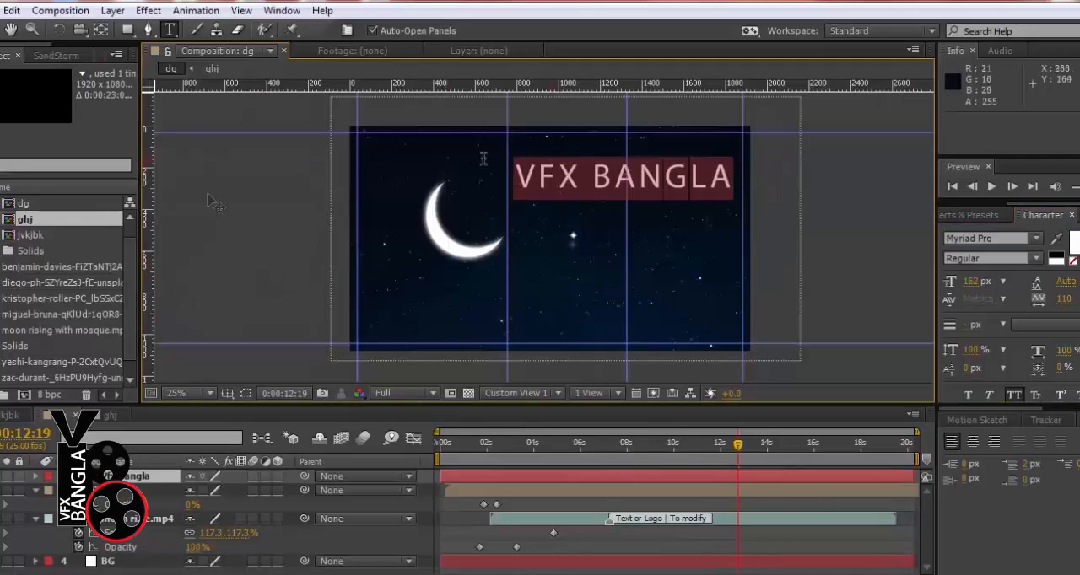
left_click(0, 29)
left_click(298, 234)
left_click_drag(673, 177, 628, 190)
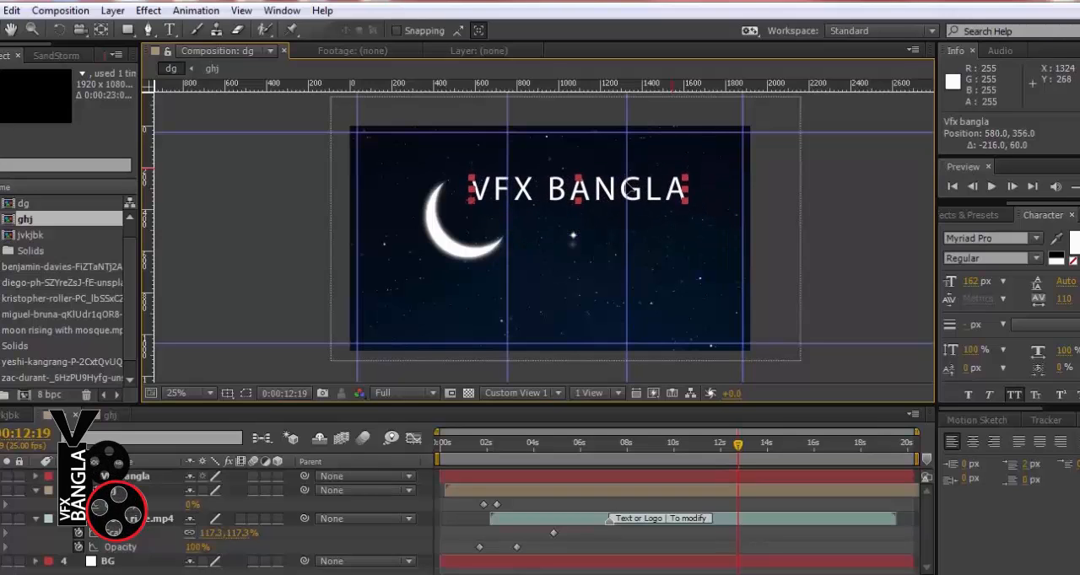
Try ParashMJ, Rosewood Std, Trajan Pro and Tunga on the VFX BANGLA title, and set its font to Trebuchet MS
double_click(624, 190)
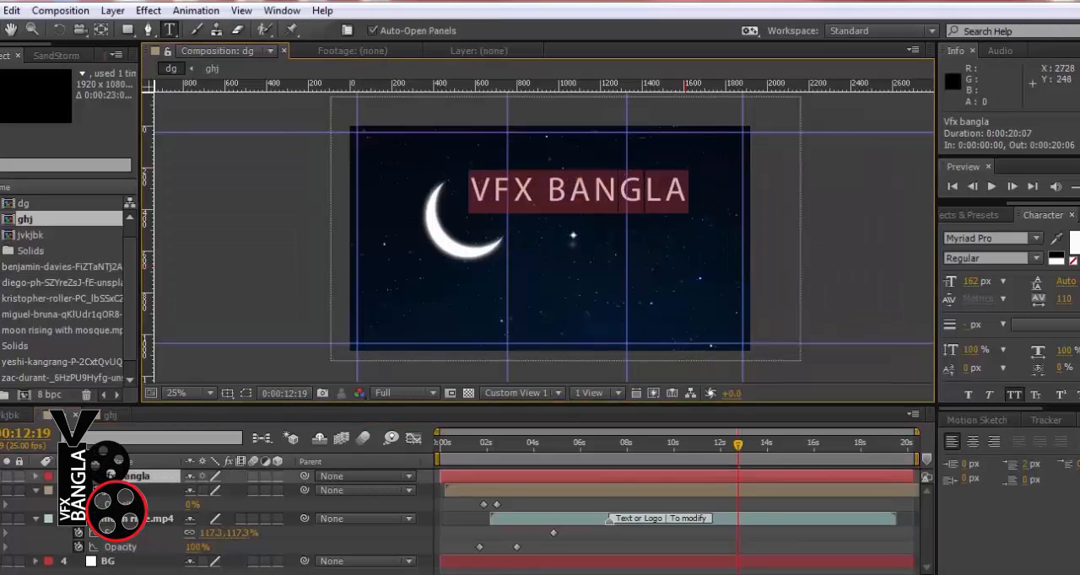
left_click(1036, 238)
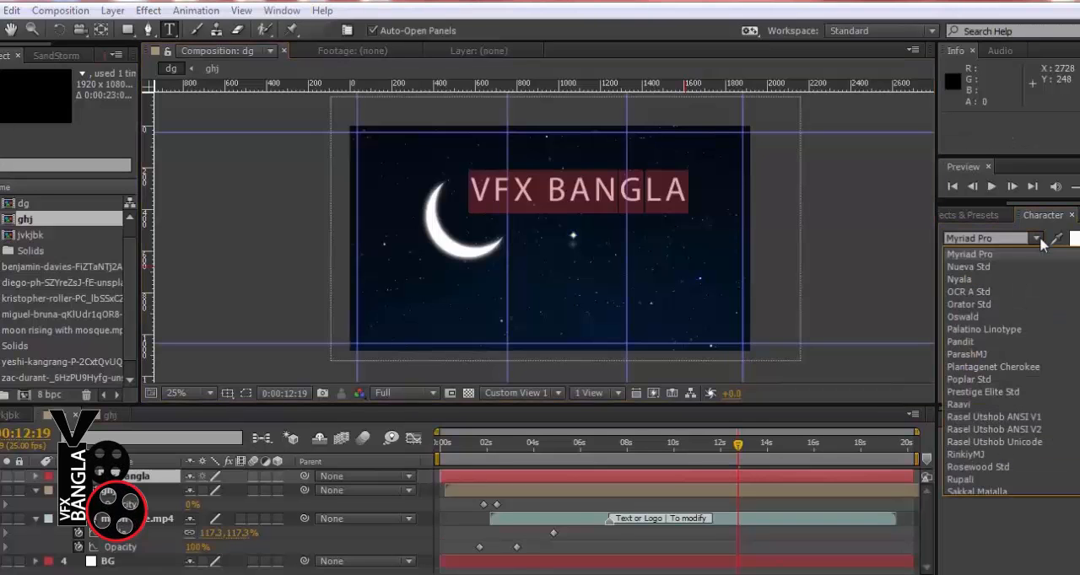
left_click(985, 355)
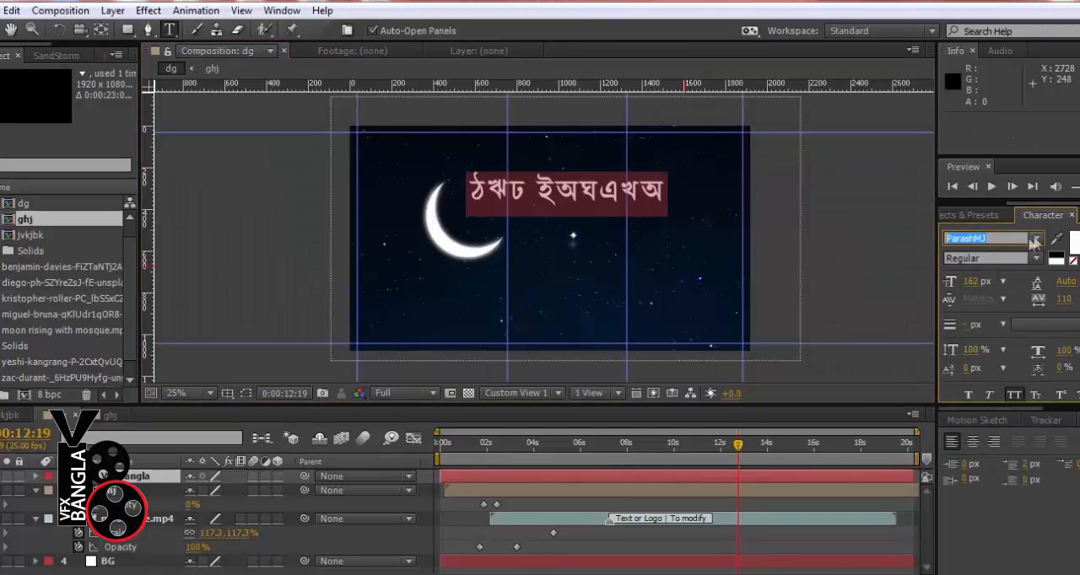
left_click(1036, 238)
left_click(980, 367)
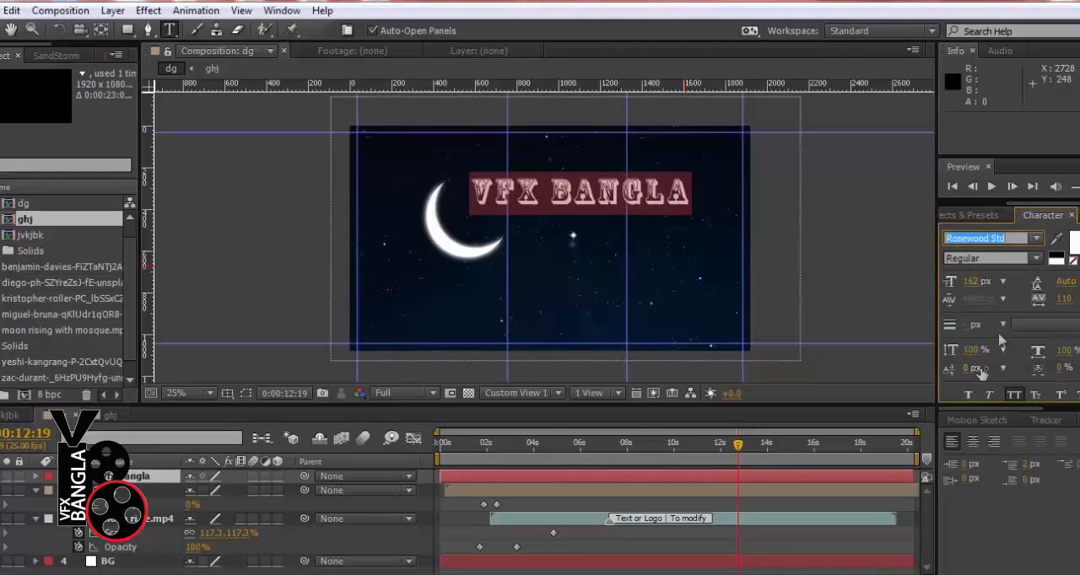
left_click(1038, 239)
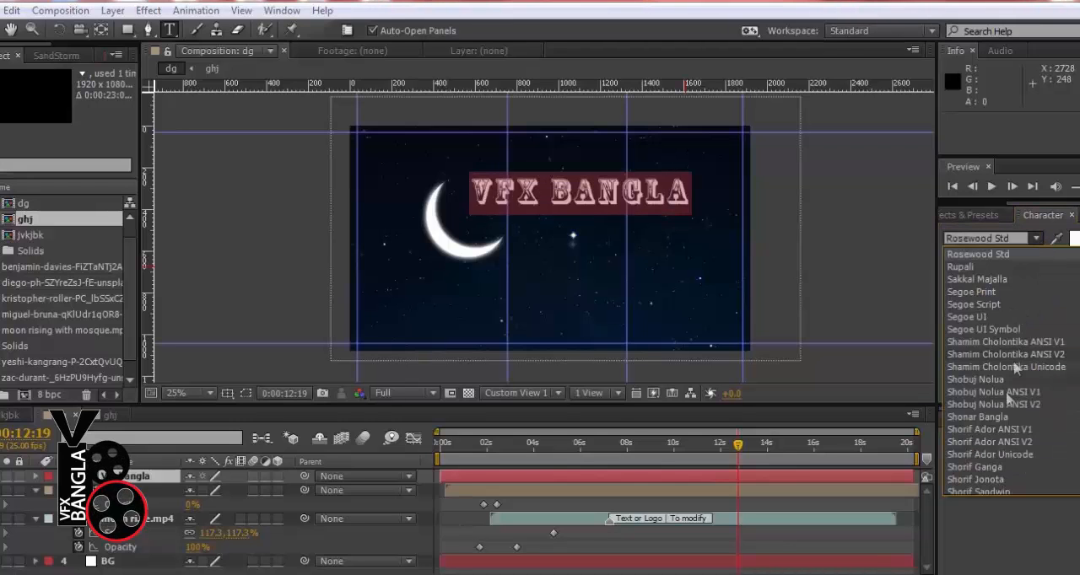
scroll(998, 456, "down", 3)
left_click(994, 452)
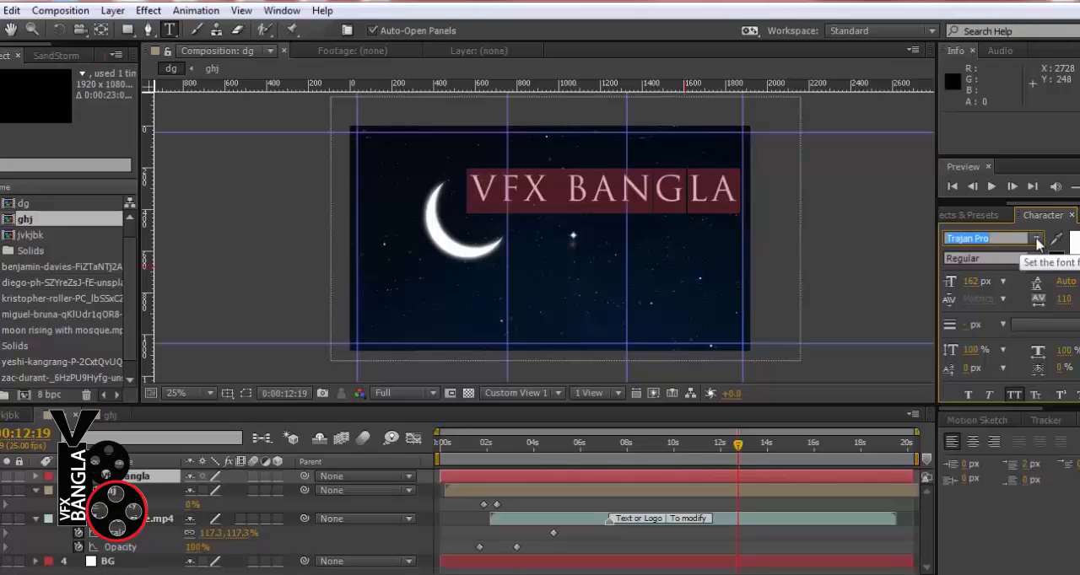
key("Down")
key("Down")
key("Down")
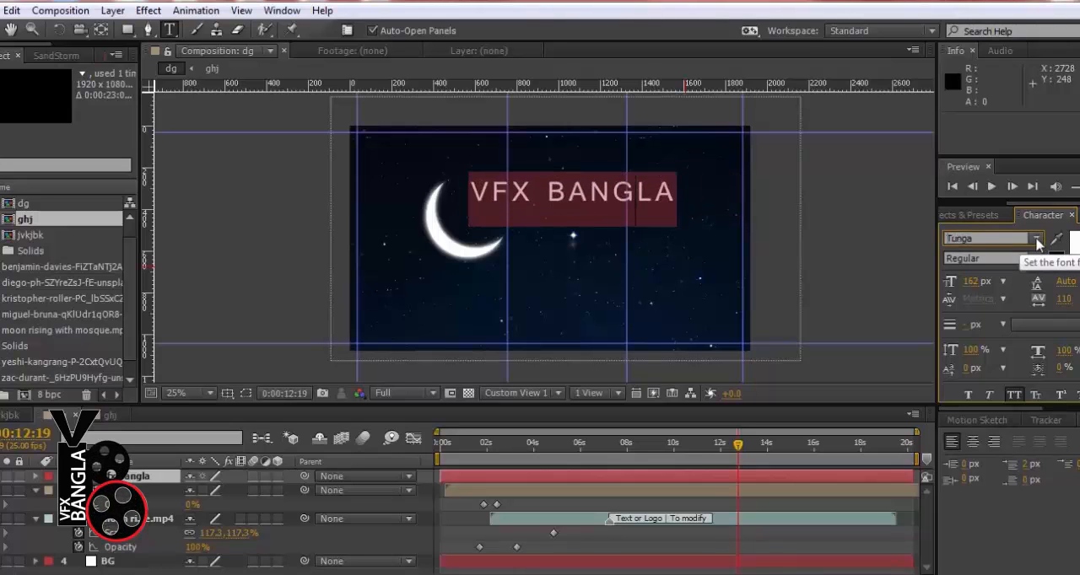
key("Down")
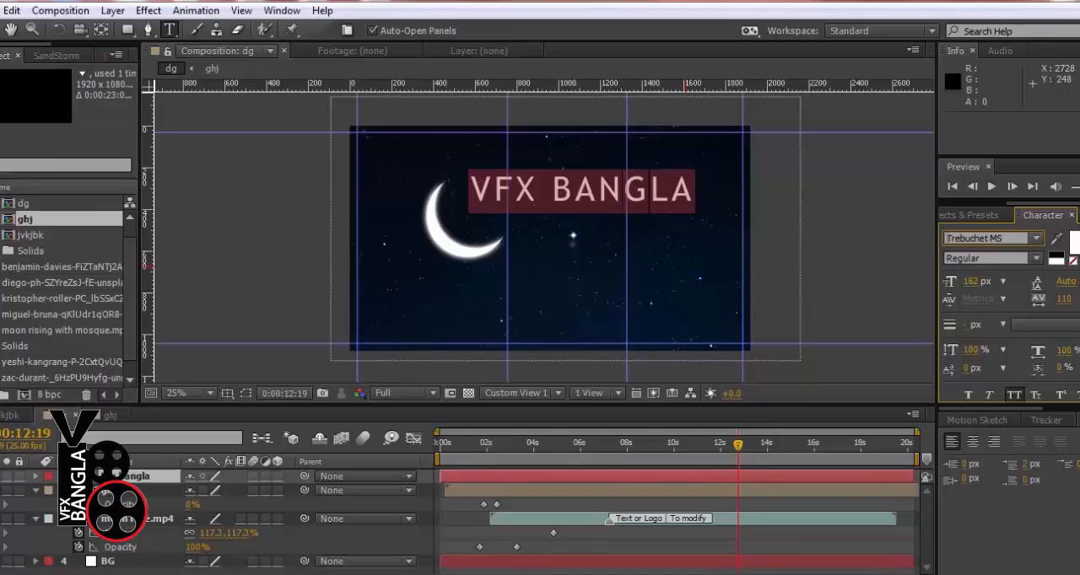
left_click(0, 30)
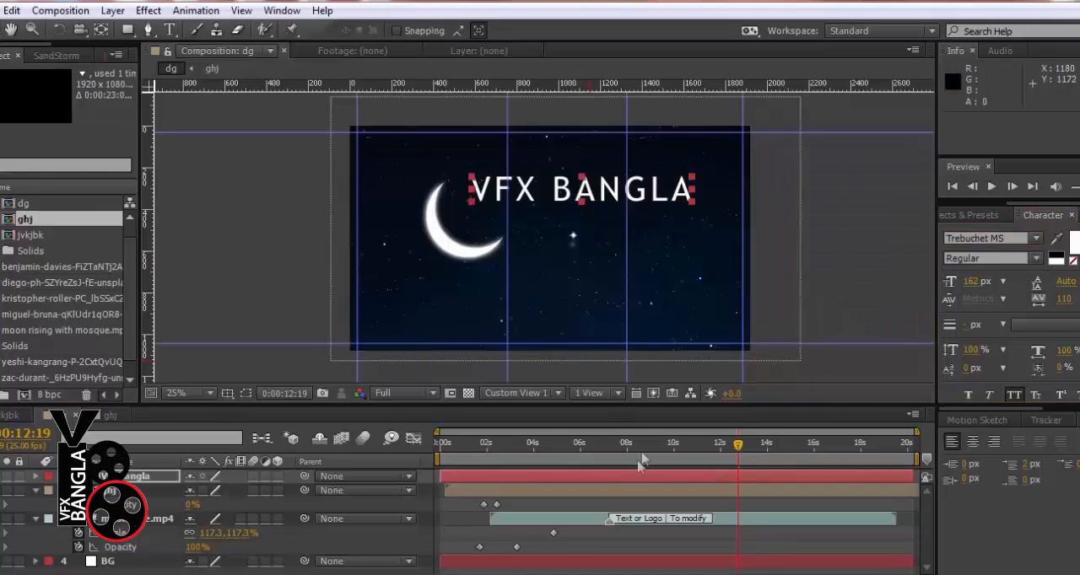
Place the title layer below the ghj layer and trim its start to 0:00:10:14
left_click_drag(158, 477, 182, 502)
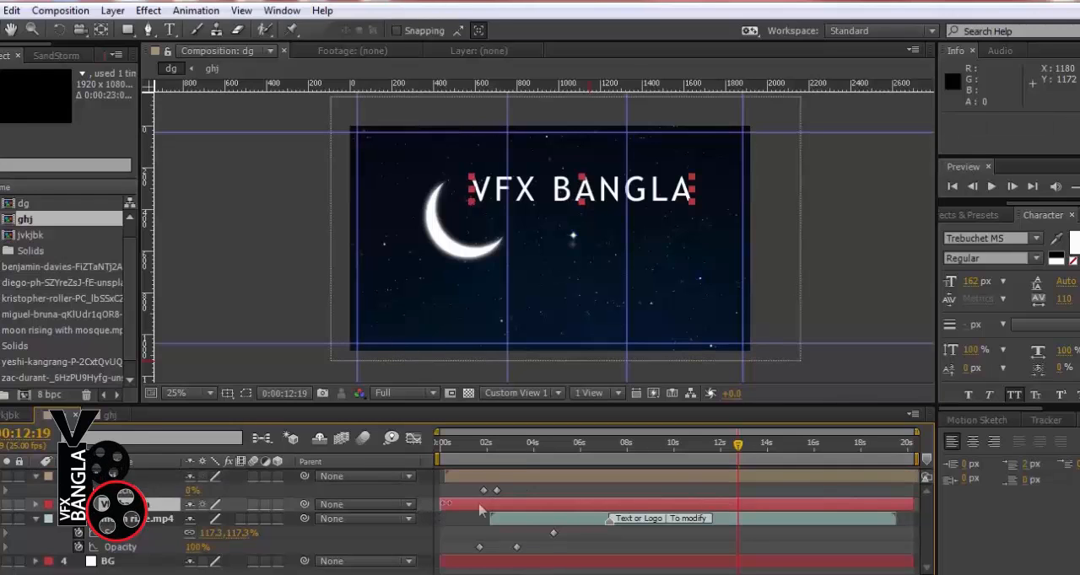
left_click_drag(479, 509, 685, 506)
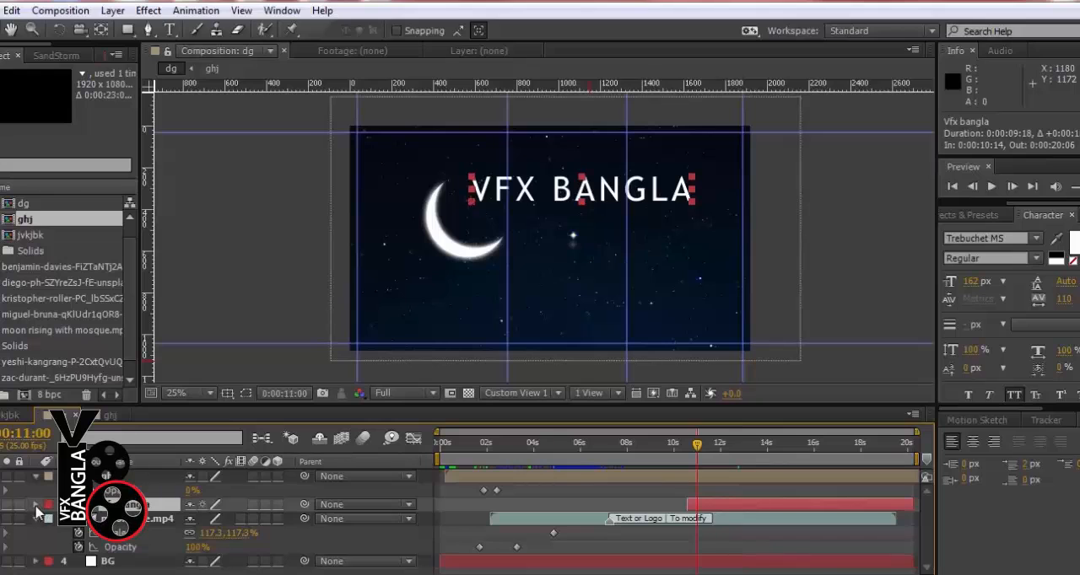
Keyframe the title's position from 580, -196 at 0:00:11:00 to 580, 360 at 0:00:12:08, and preview only the later part of the timeline
left_click(35, 505)
left_click(51, 534)
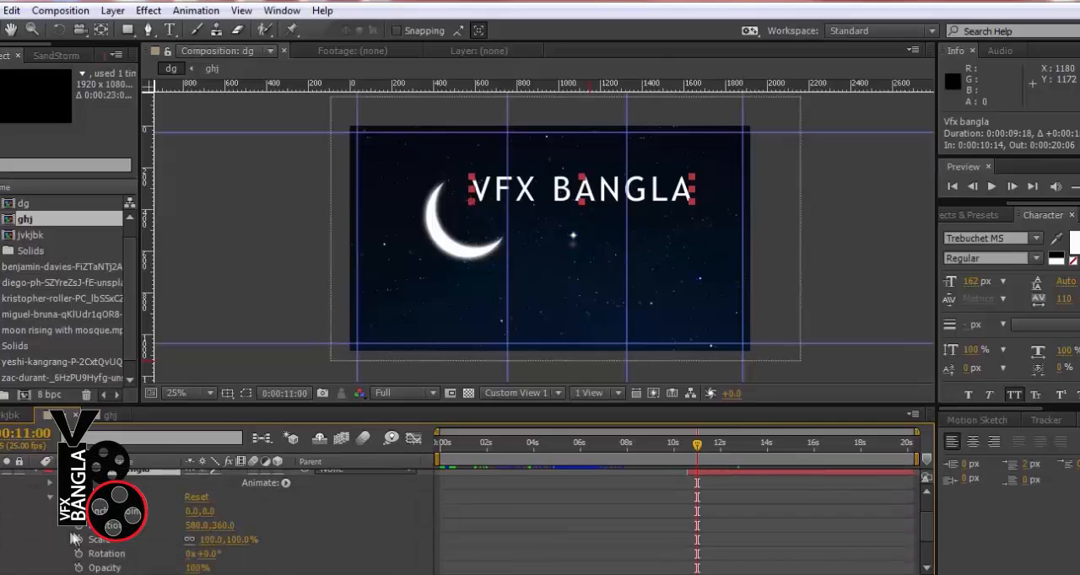
left_click_drag(696, 525, 717, 527)
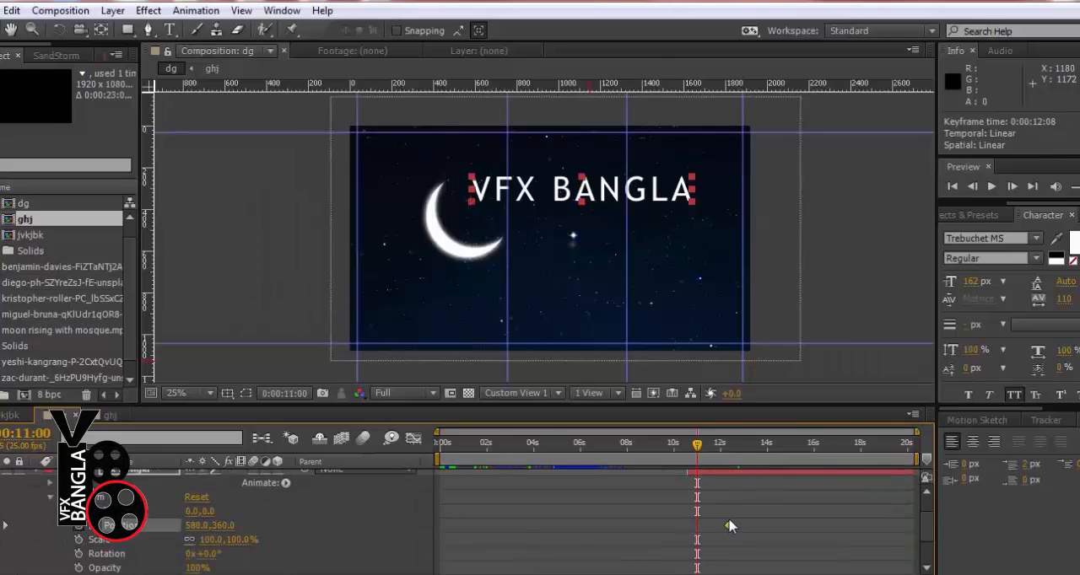
left_click_drag(224, 527, 118, 526)
left_click_drag(221, 528, 106, 528)
left_click_drag(441, 462, 643, 461)
key("KP_0")
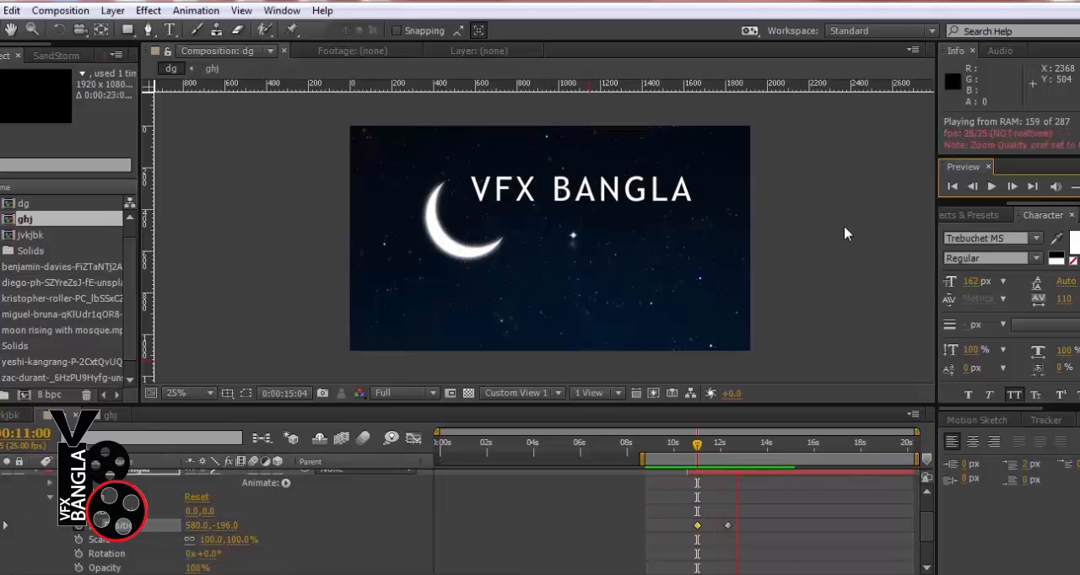
Move the title's second position keyframe to 0:00:11:22 and extend the work area back to 0:00:00:00
key("space")
left_click_drag(727, 525, 718, 526)
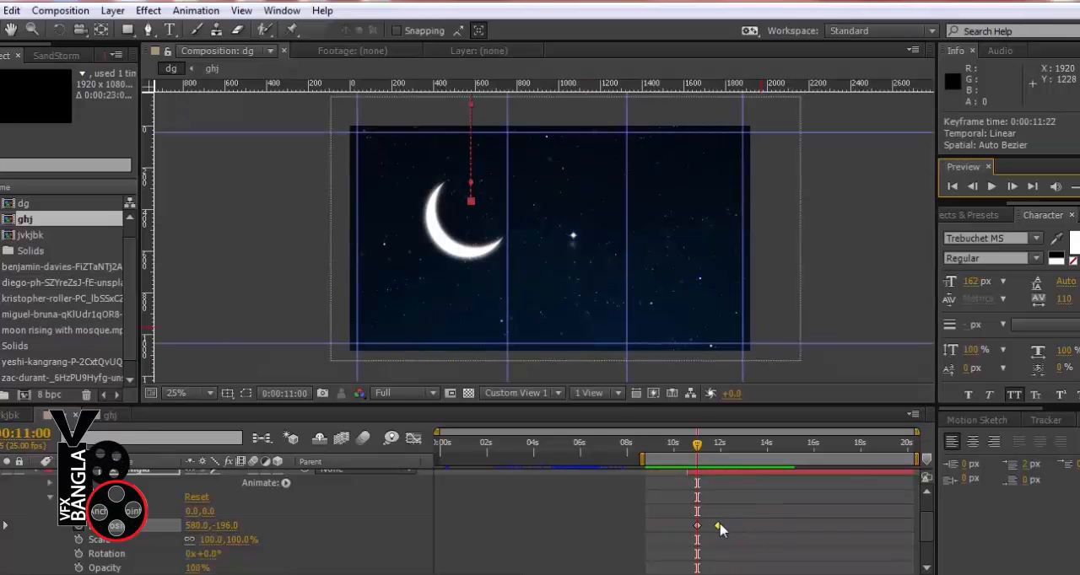
scroll(470, 560, "up", 2)
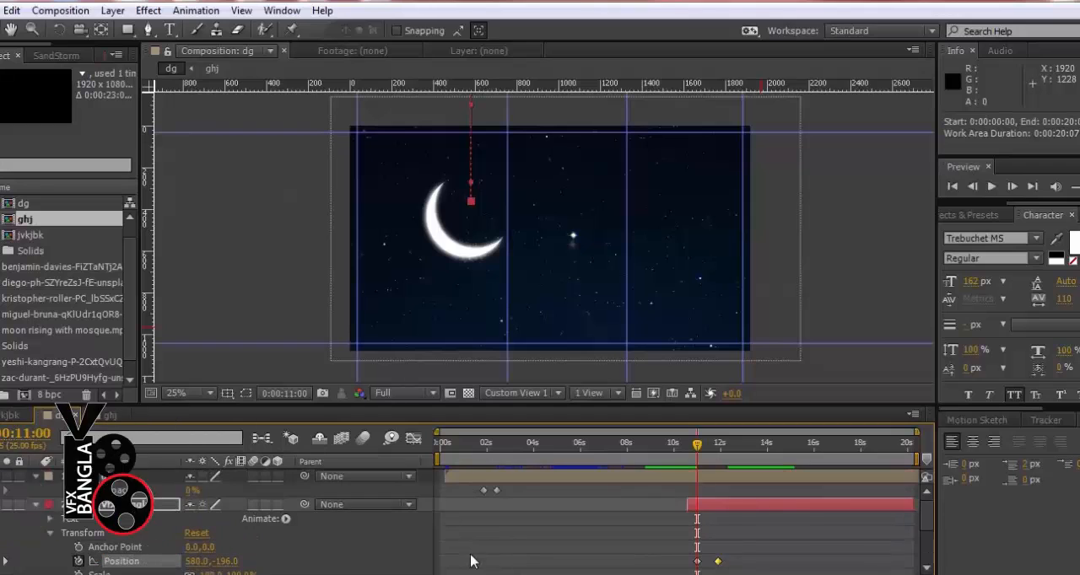
In the ghj precomp, collapse the properties of all seven photo layers and hide the seventh photo layer
double_click(152, 474)
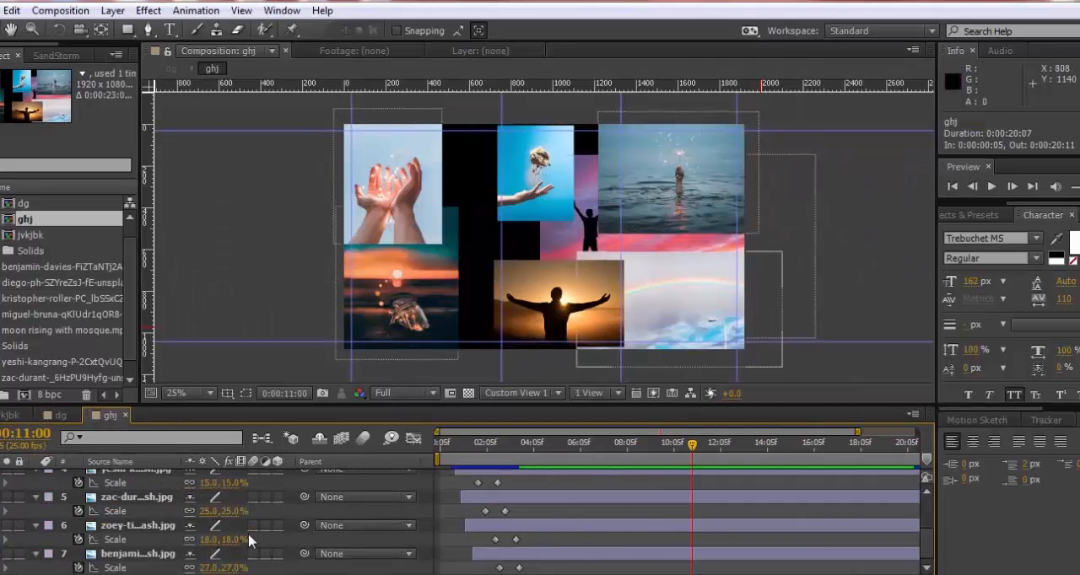
scroll(249, 538, "up", 4)
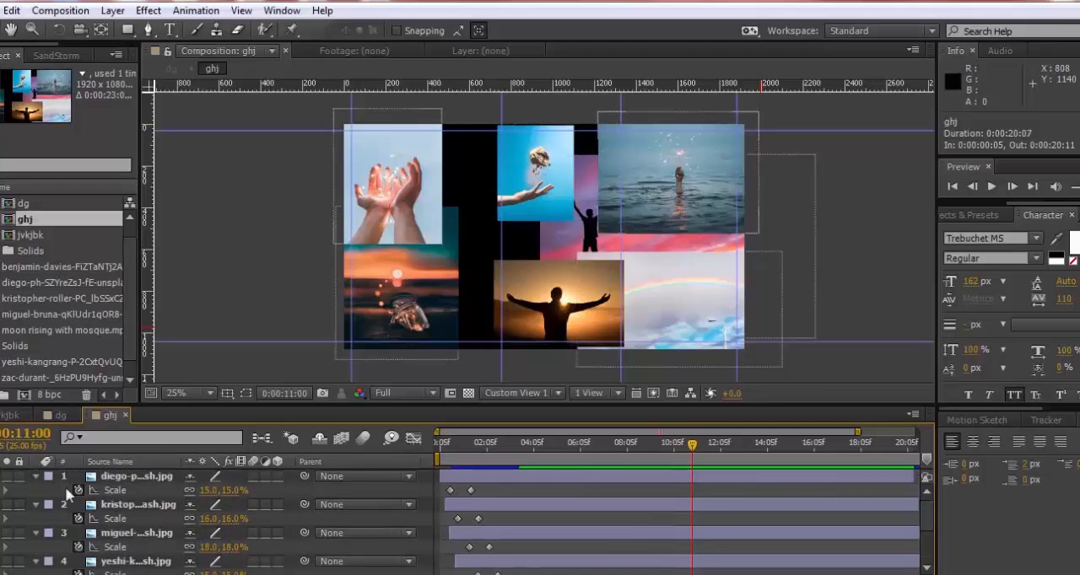
left_click(36, 476)
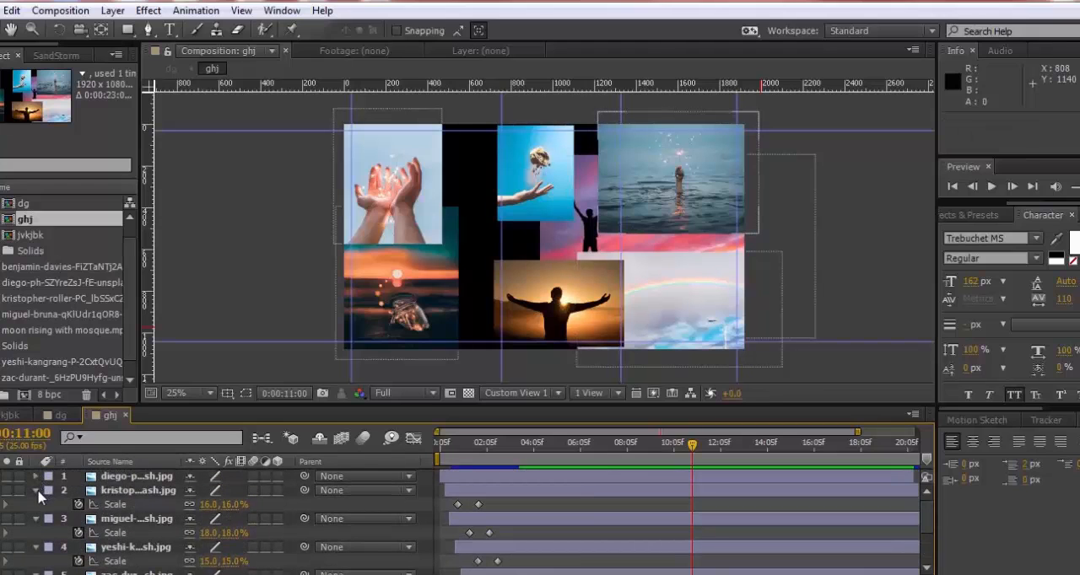
left_click(35, 491)
left_click(36, 505)
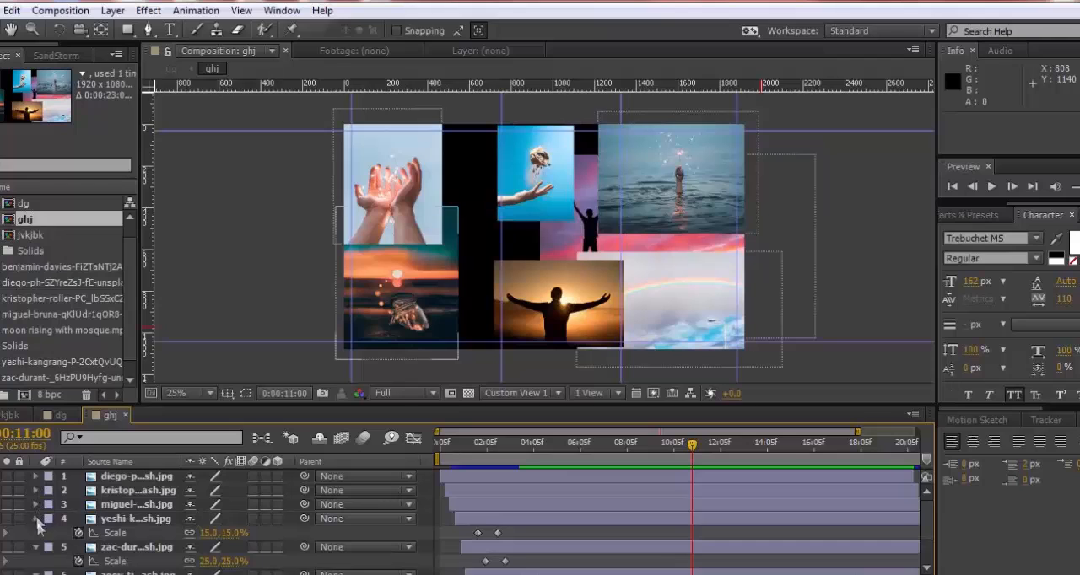
left_click(36, 519)
left_click(37, 533)
left_click(35, 548)
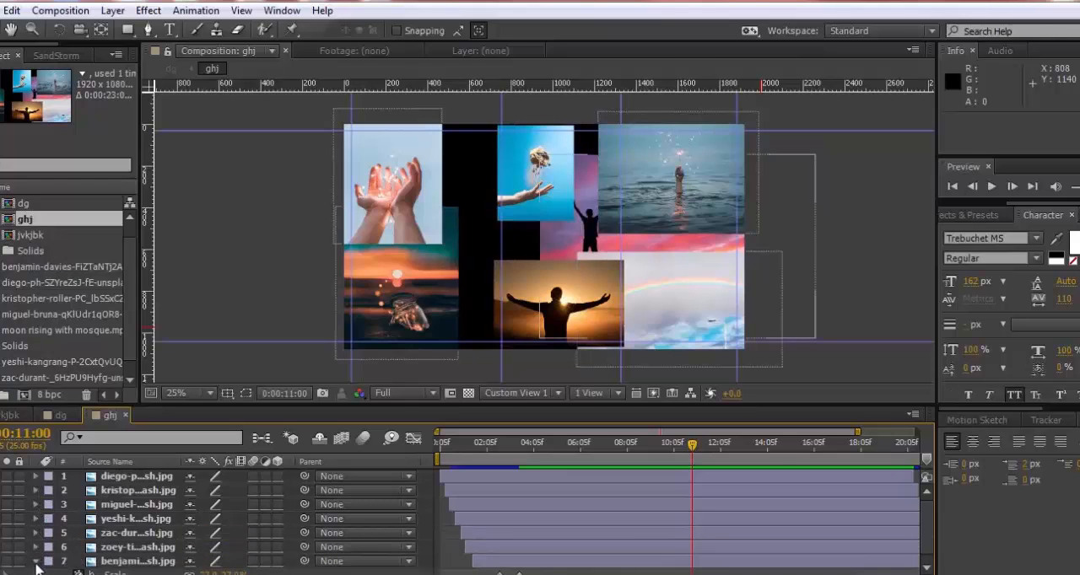
left_click(439, 564)
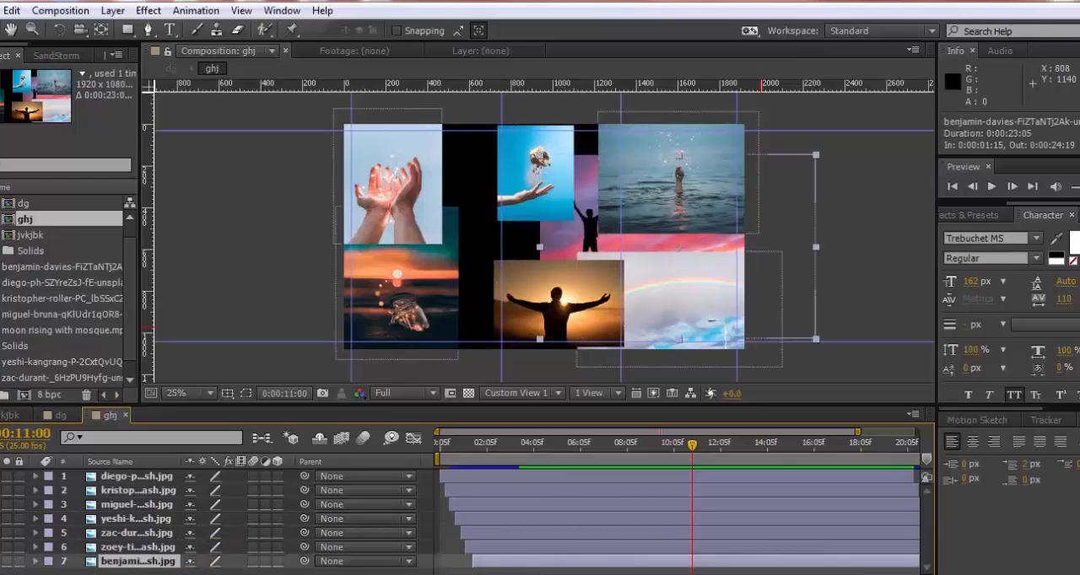
left_click(14, 561)
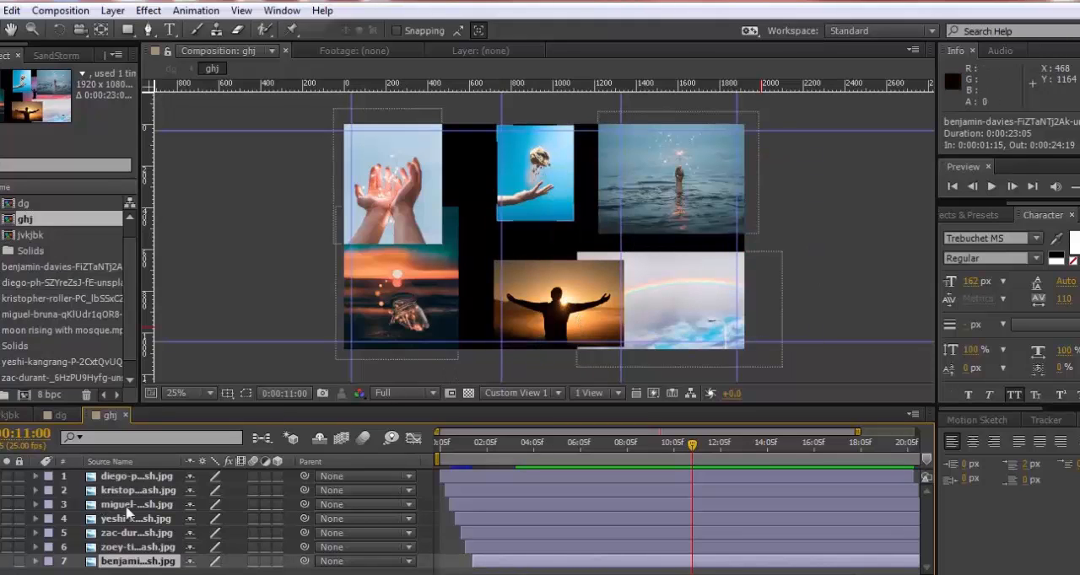
Show the scale property of all seven photo layers and move the current time to 0:00:01:05
key("ctrl+a")
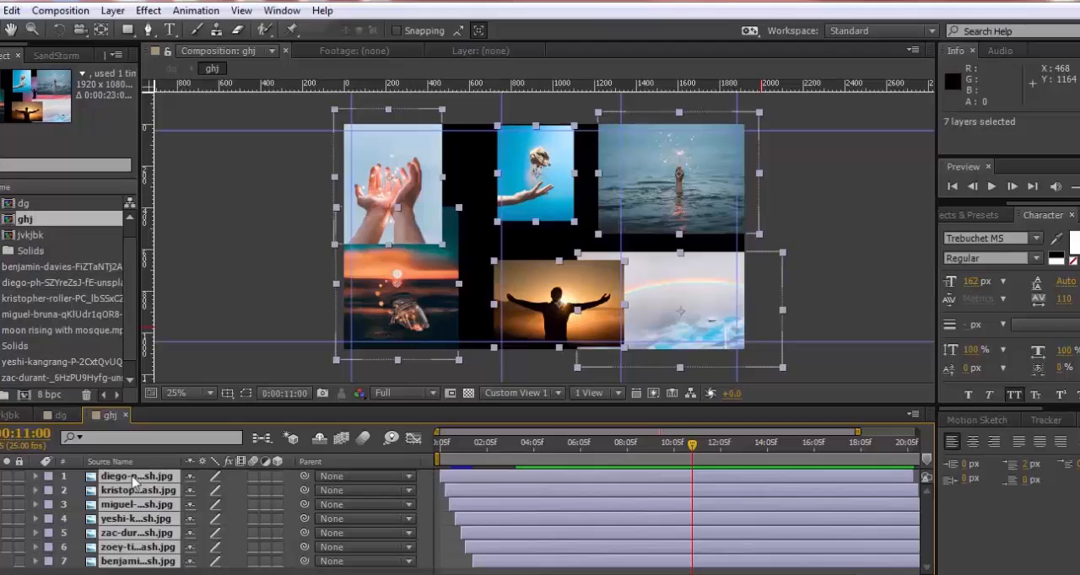
key("s")
left_click(78, 511)
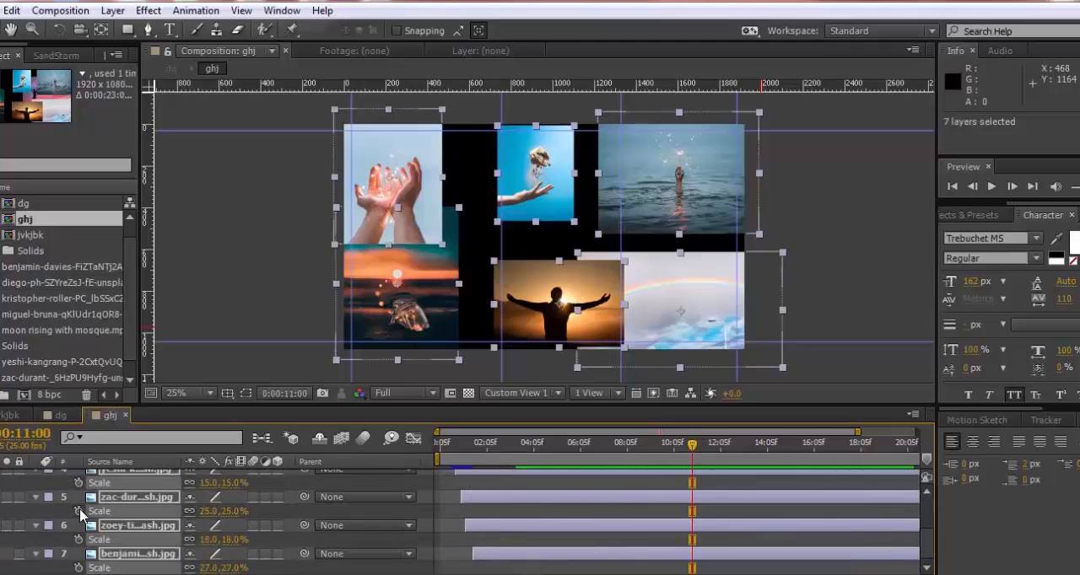
left_click_drag(490, 449, 464, 449)
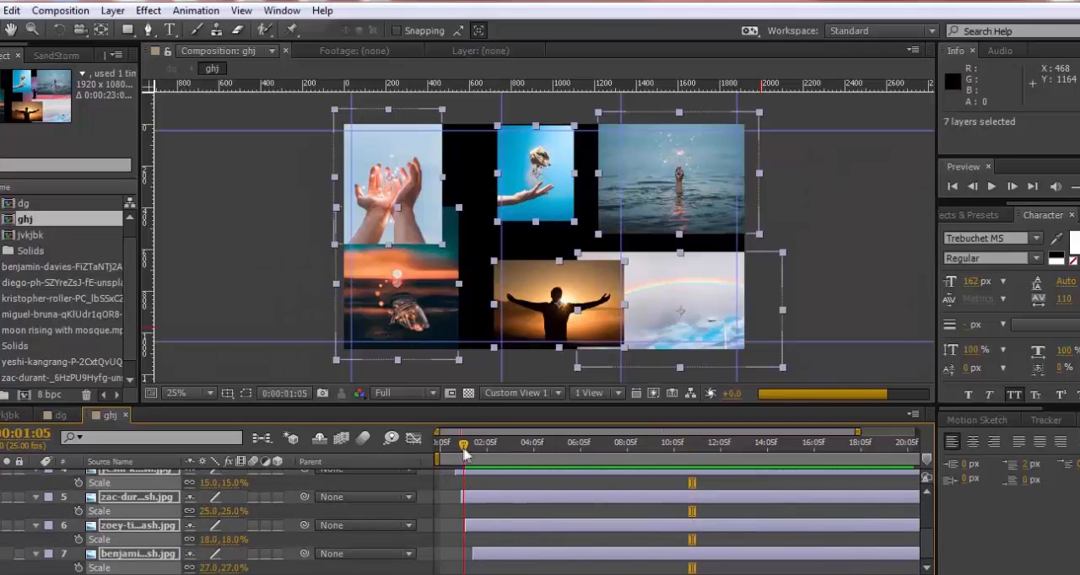
scroll(510, 287, "up", 2)
scroll(511, 286, "down", 2)
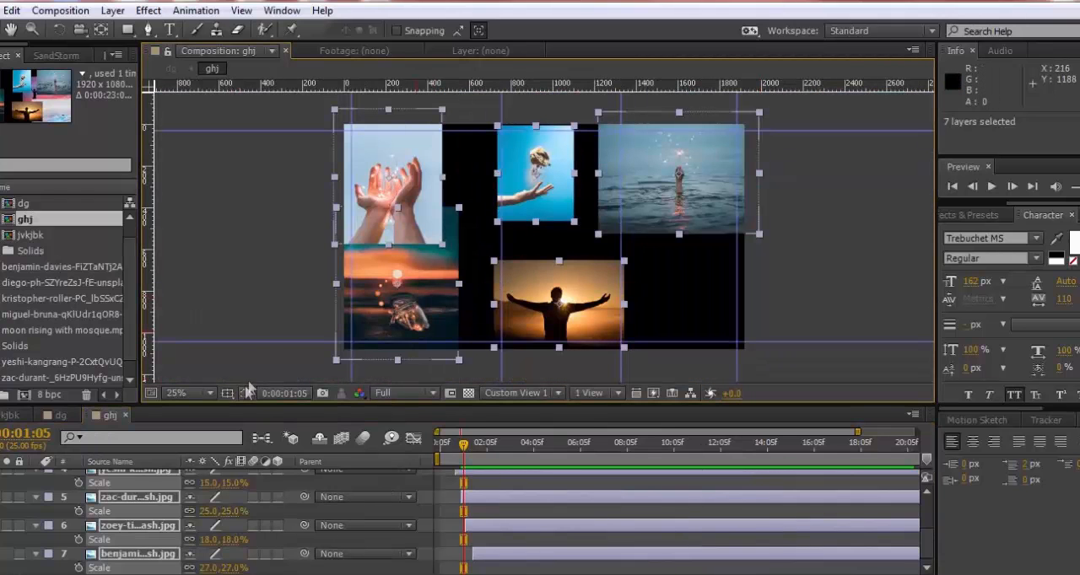
Hide the layers of the sunset silhouette photo and the hand-in-the-sea photo
left_click(253, 293)
left_click(412, 194)
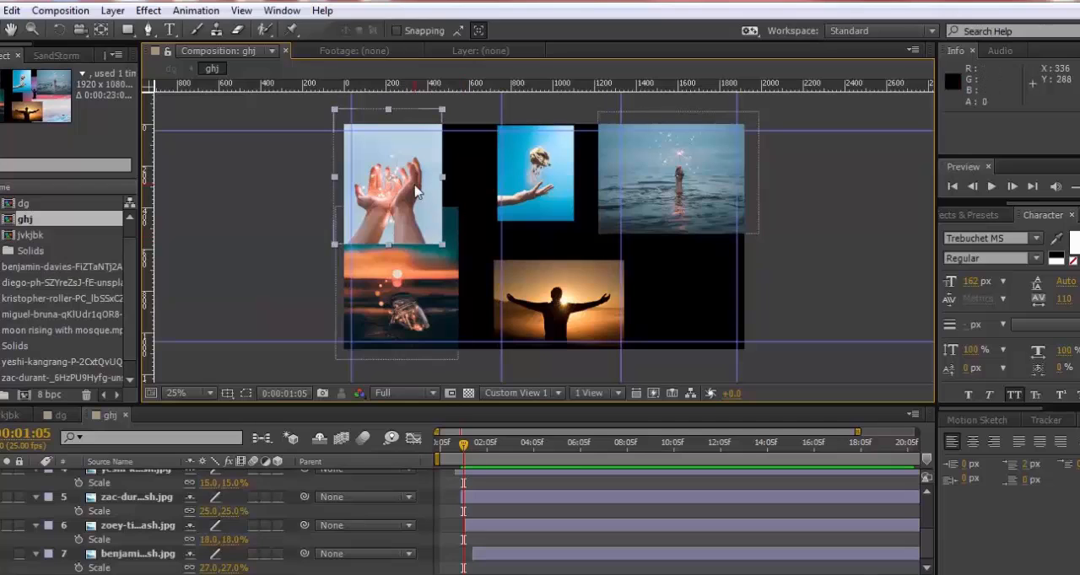
left_click(413, 297)
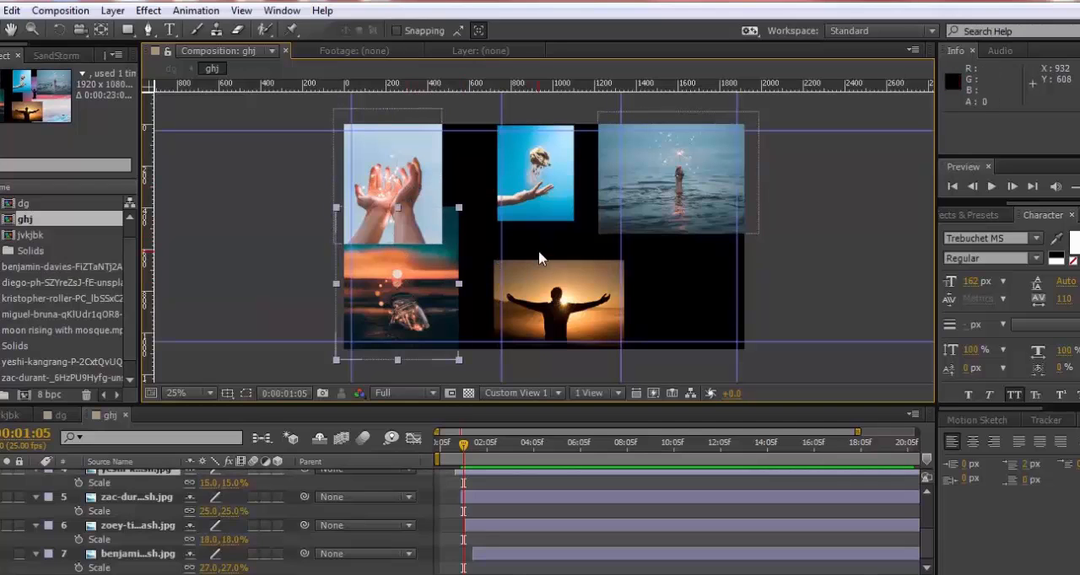
left_click(550, 291)
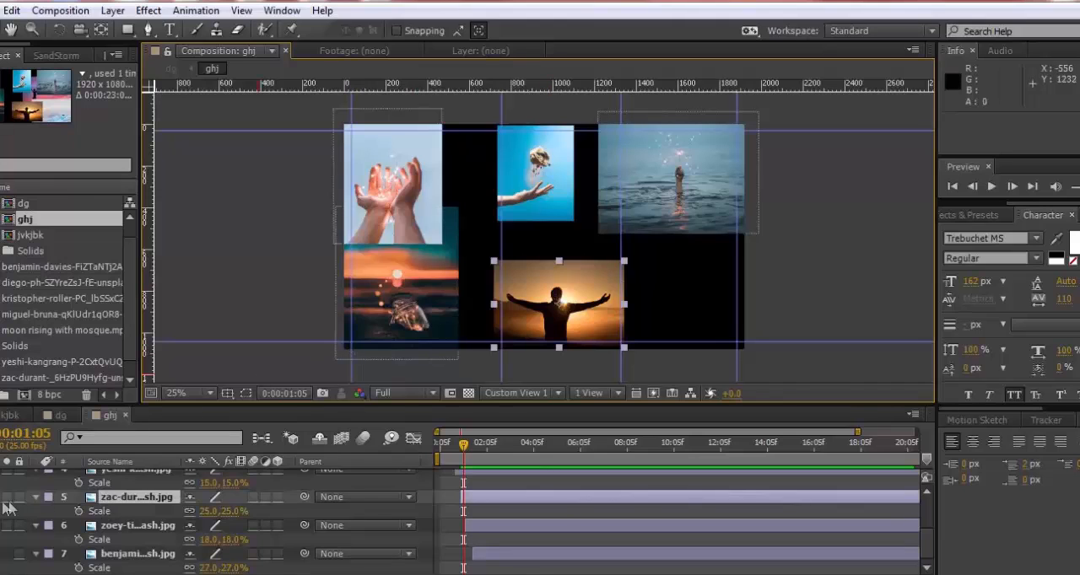
left_click(0, 498)
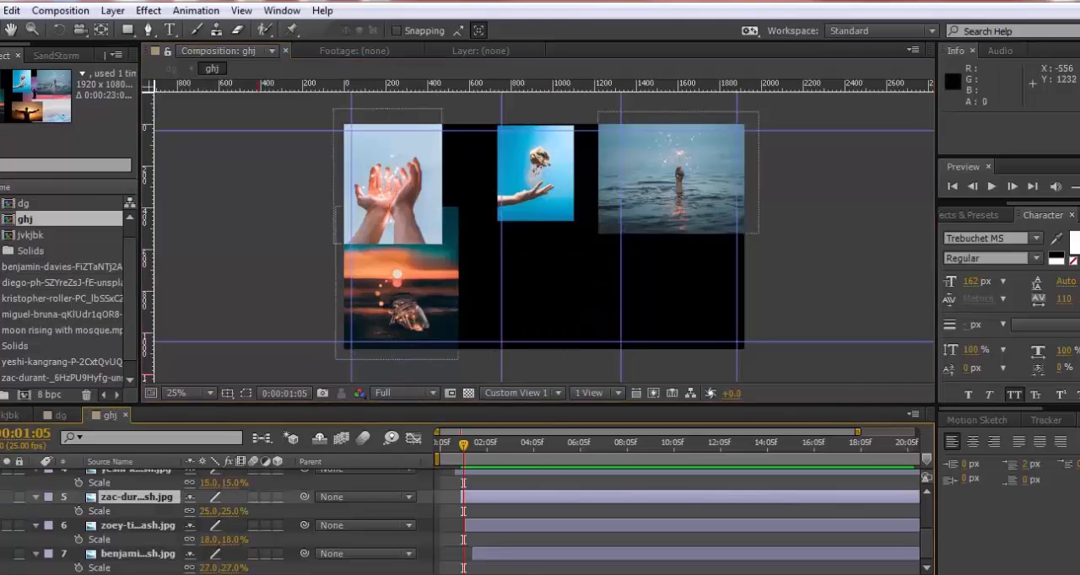
left_click(638, 199)
scroll(75, 537, "up", 3)
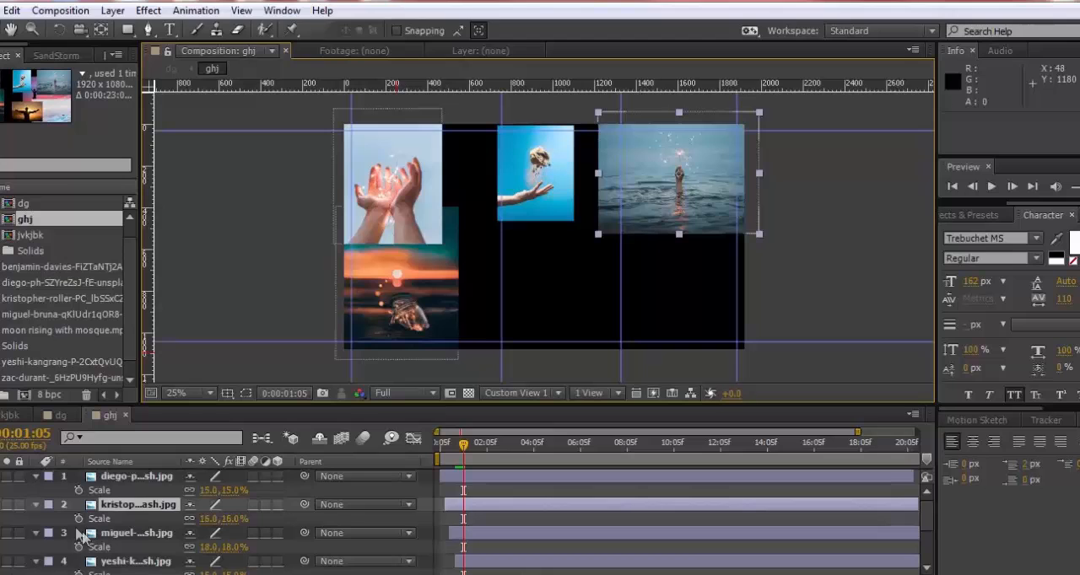
left_click(1, 504)
Spread the three remaining photos across the frame: cupped hands at 348, 460, floating rock in the middle column, sunset jar in the last column
left_click(531, 182)
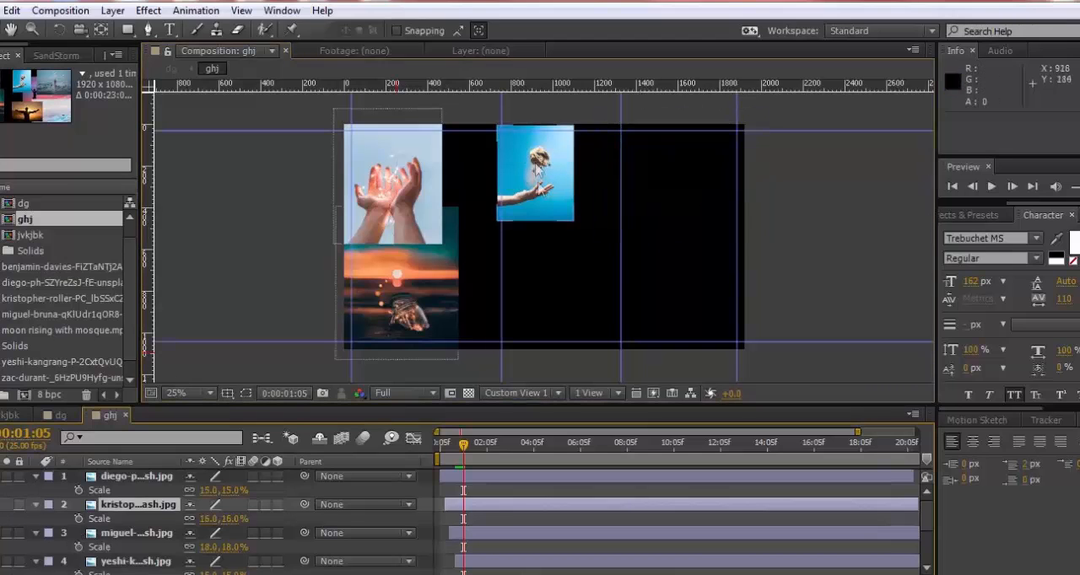
left_click_drag(439, 286, 696, 244)
left_click_drag(531, 185, 554, 242)
left_click_drag(406, 199, 436, 240)
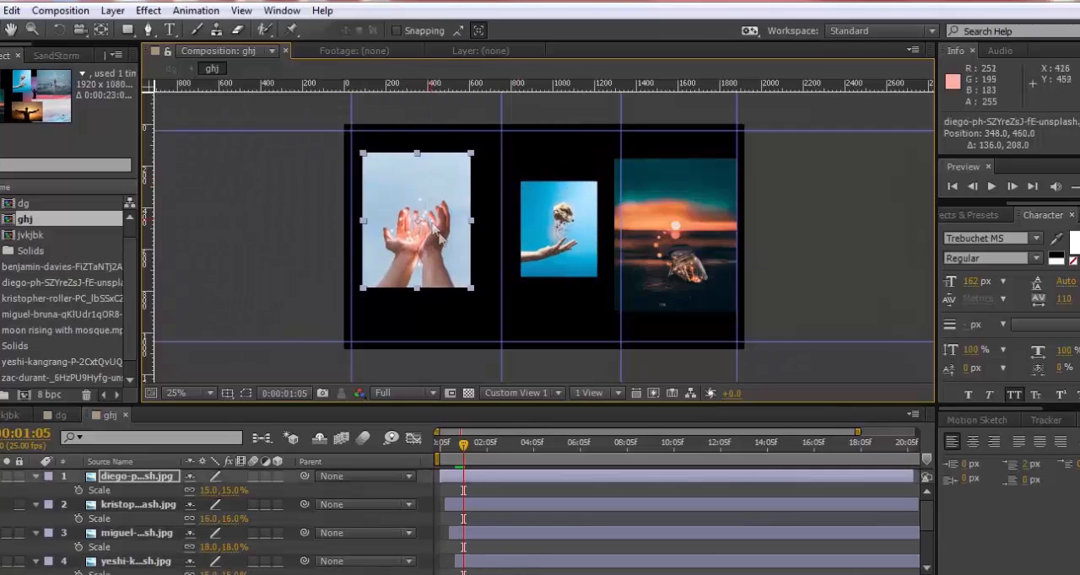
Scale the cupped-hands photo to 26.5% and move it down to position 348, 528
left_click_drag(475, 290, 528, 340)
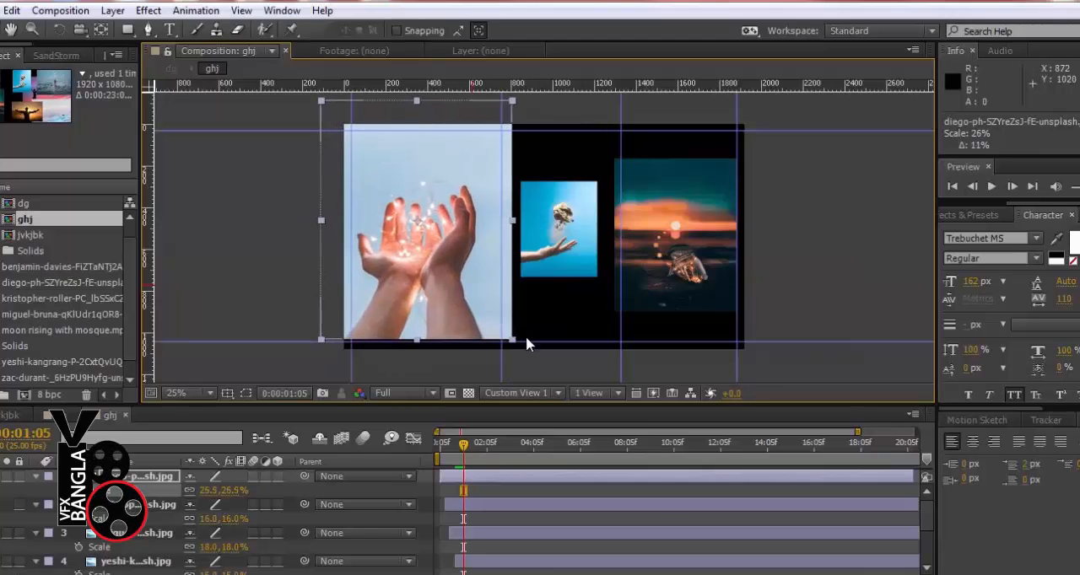
key("Down")
key("Down")
key("Down")
key("Down")
key("Down")
key("Down")
key("Down")
key("Down")
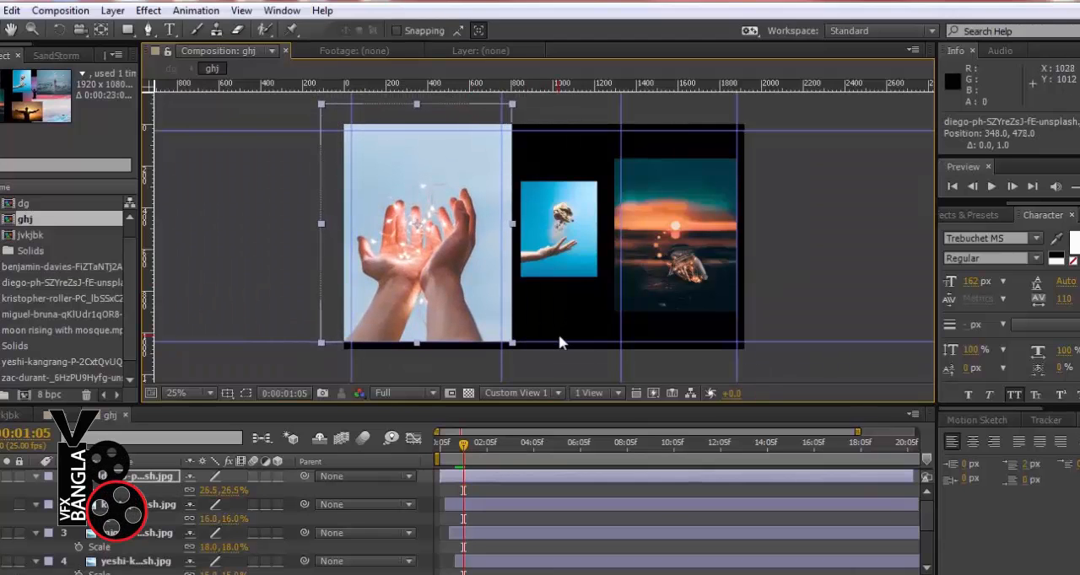
key("Down")
key("Down")
key("Down")
key("Down")
key("Down")
key("Down")
key("Down")
key("Down")
key("Down")
key("Down")
key("Down")
key("Down")
key("Down")
key("Down")
key("Down")
key("Down")
key("Down")
key("Down")
key("Down")
key("Down")
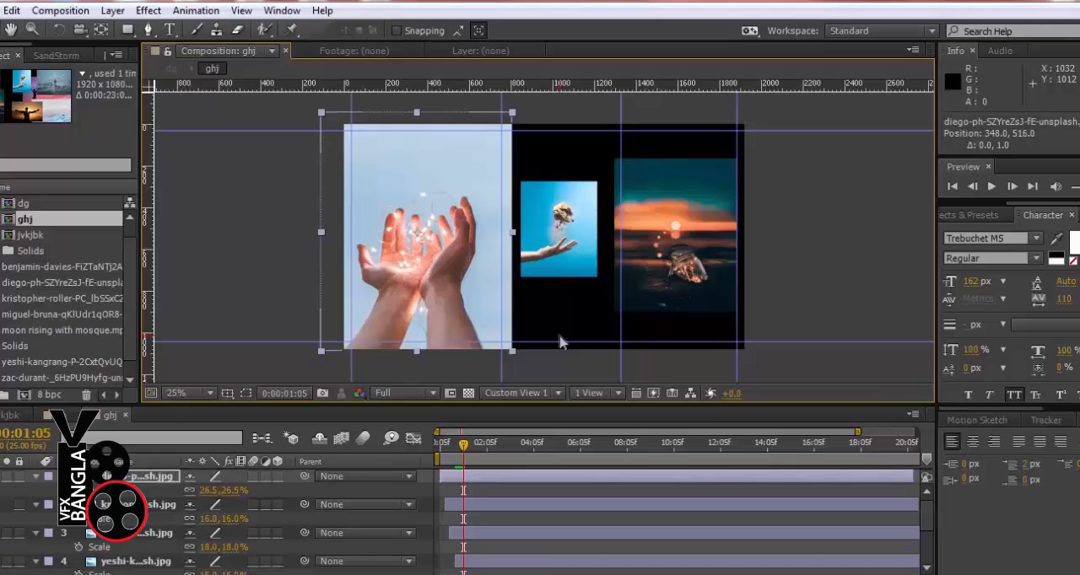
key("Down")
key("Down")
key("Down")
key("Down")
Scale the floating-rock photo to 47.5% and shift it to position 1055, 503.8
left_click(581, 272)
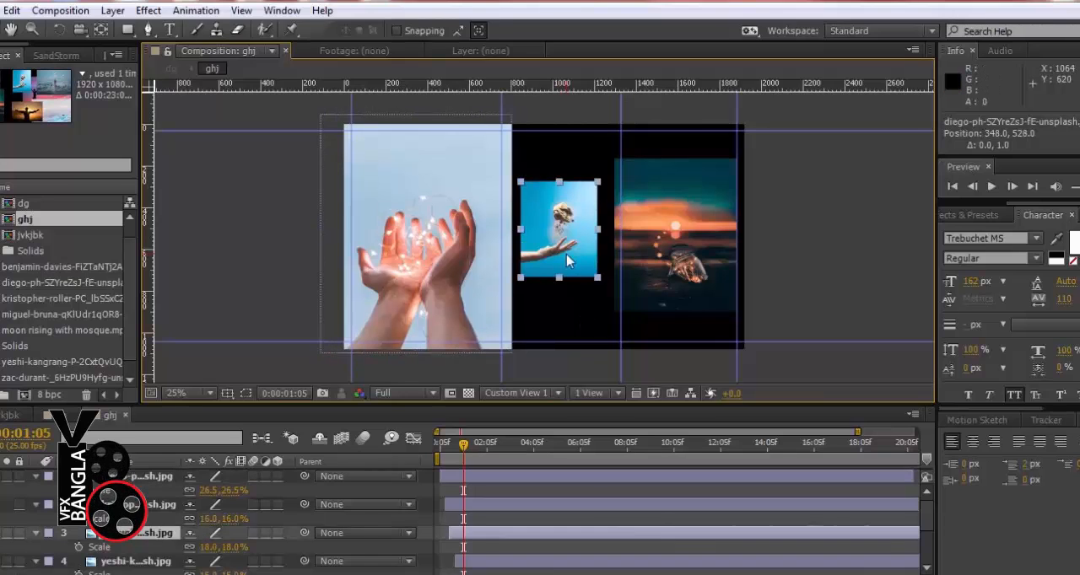
left_click_drag(597, 279, 646, 361)
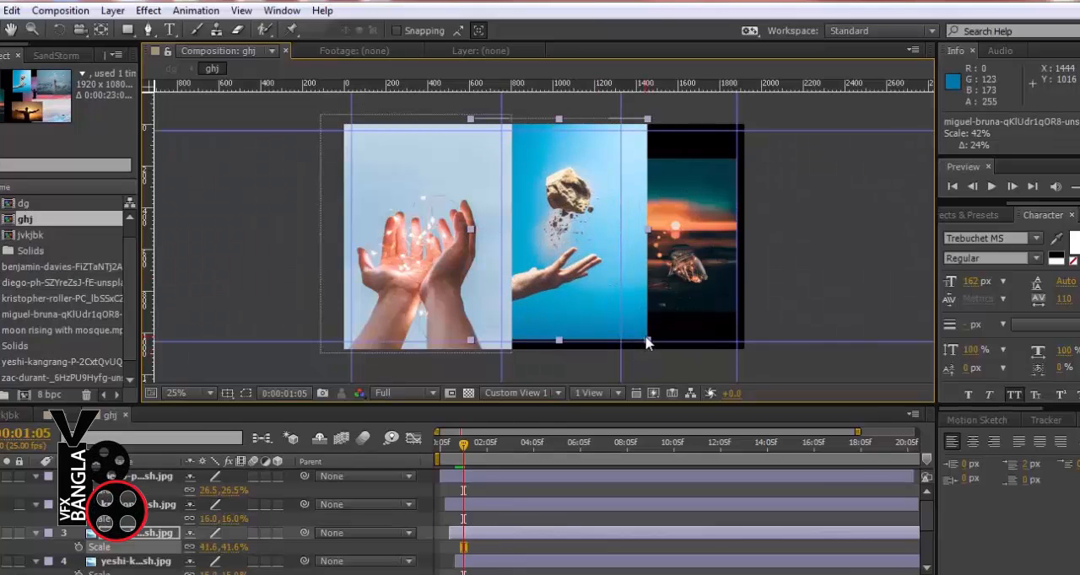
left_click_drag(653, 342, 658, 352)
key("Right")
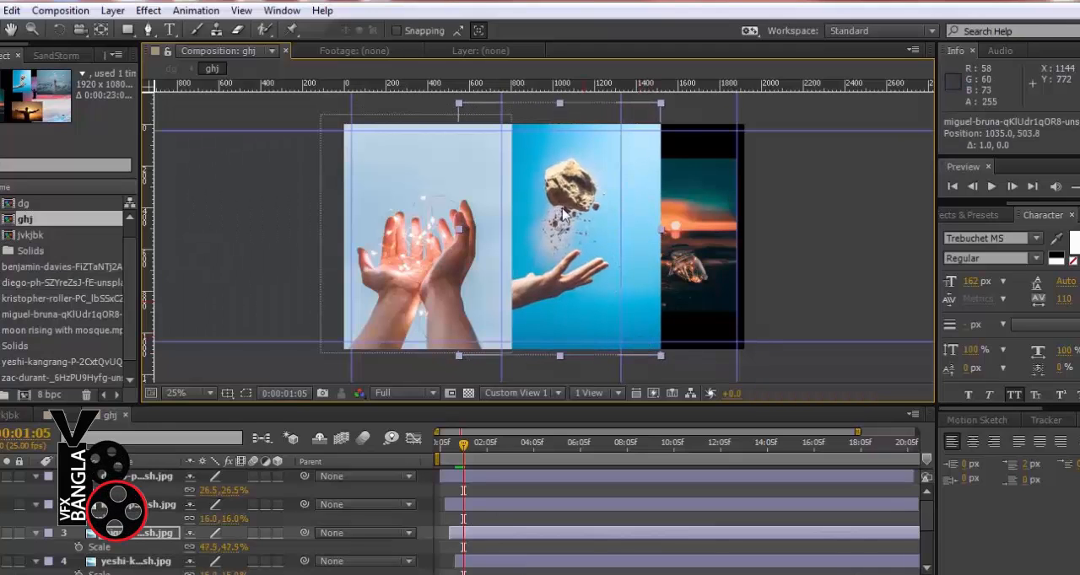
key("Right")
key("Right")
key("Right")
key("Right")
key("Right")
key("Right")
key("Right")
key("Right")
key("Right")
key("Right")
key("Right")
key("Right")
key("Right")
key("Right")
key("Right")
key("Right")
key("Right")
key("Right")
key("Right")
key("Right")
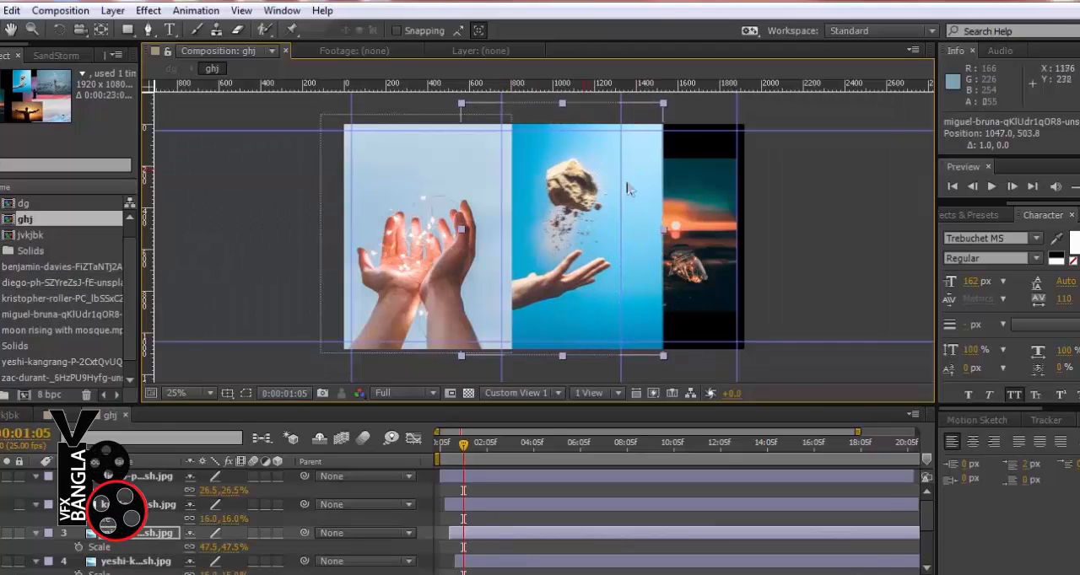
Scale the sunset jar photo to about 23% so it fills the frame height, and shift it to position 1658.2, 532
left_click(694, 231)
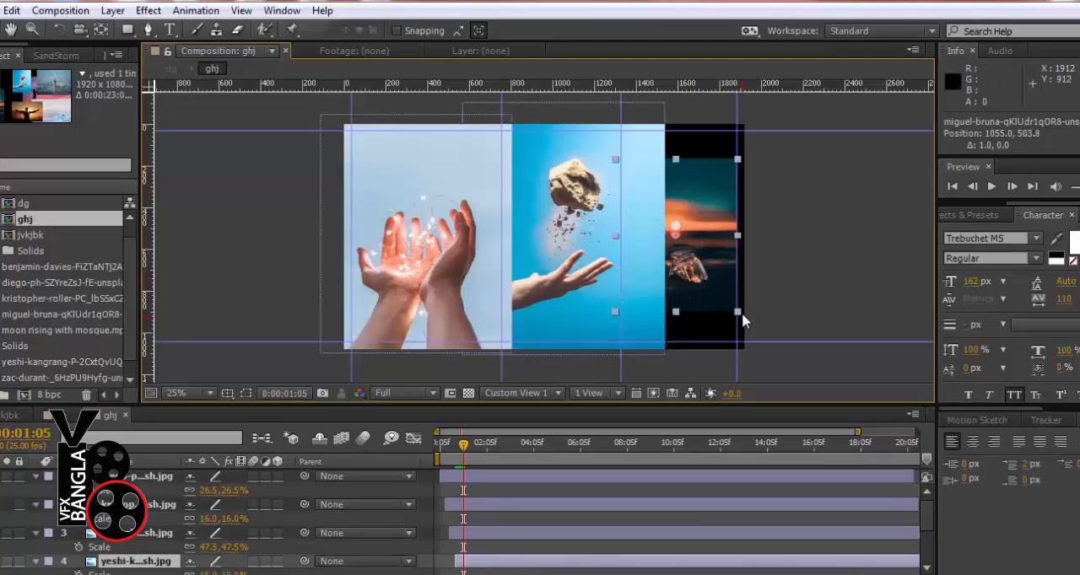
left_click_drag(679, 317, 714, 360)
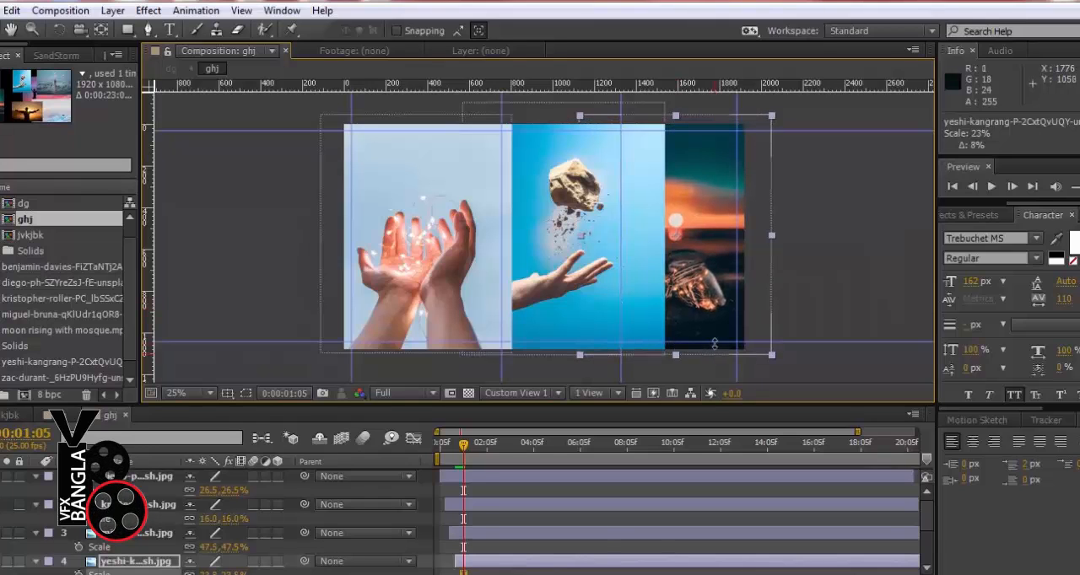
key("shift+Right")
key("shift+Right")
key("shift+Right")
key("shift+Right")
key("shift+Right")
key("shift+Right")
key("shift+Right")
key("shift+Right")
key("shift+Right")
key("shift+Right")
key("shift+Right")
key("shift+Right")
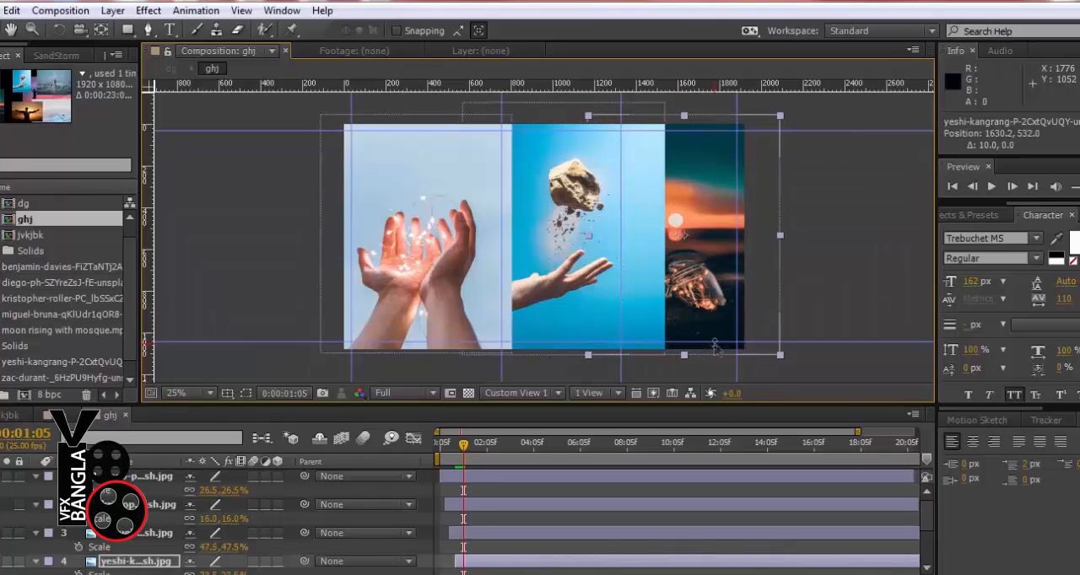
key("shift+Left")
key("shift+Left")
key("shift+Left")
key("shift+Left")
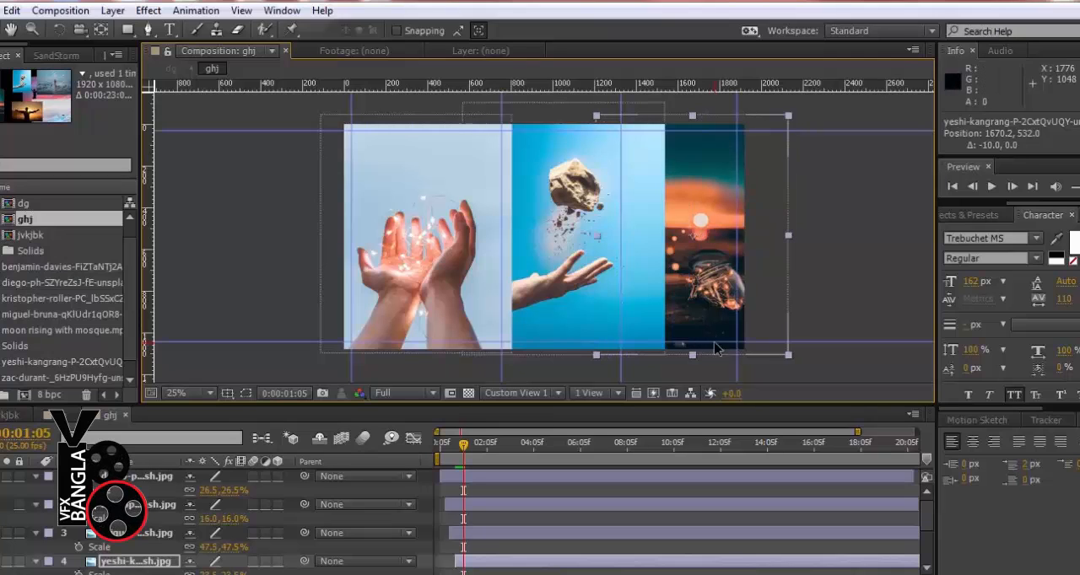
key("Left")
key("Left")
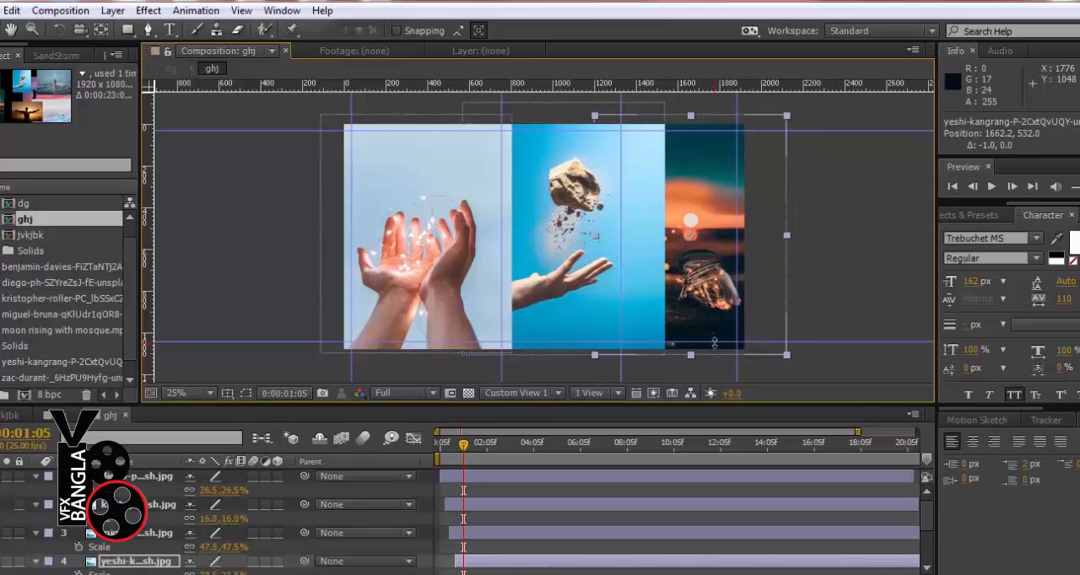
key("Left")
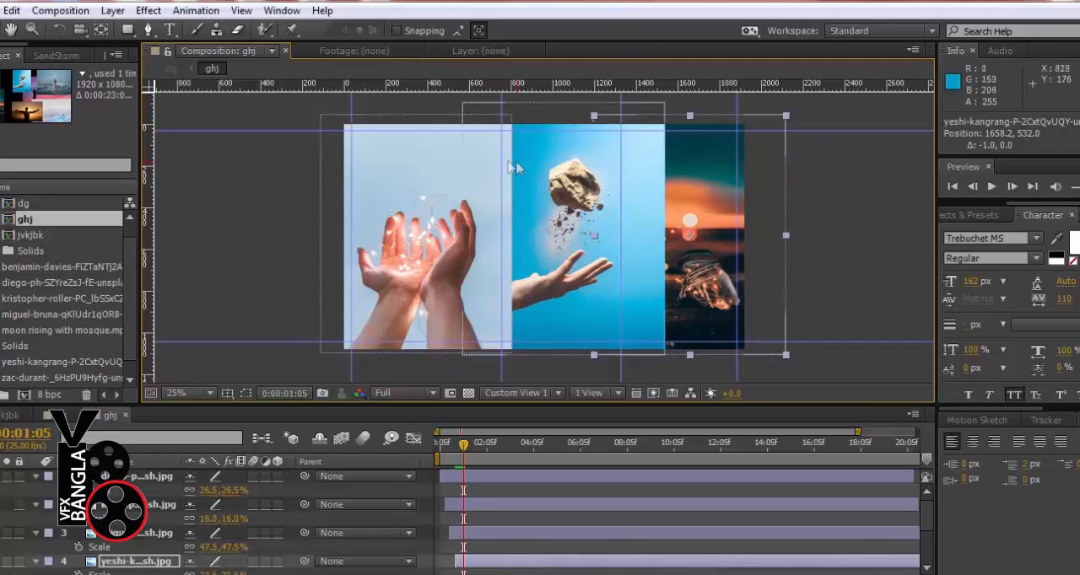
Reposition the two inner vertical guides to 648 and 1312
left_click_drag(502, 161, 485, 161)
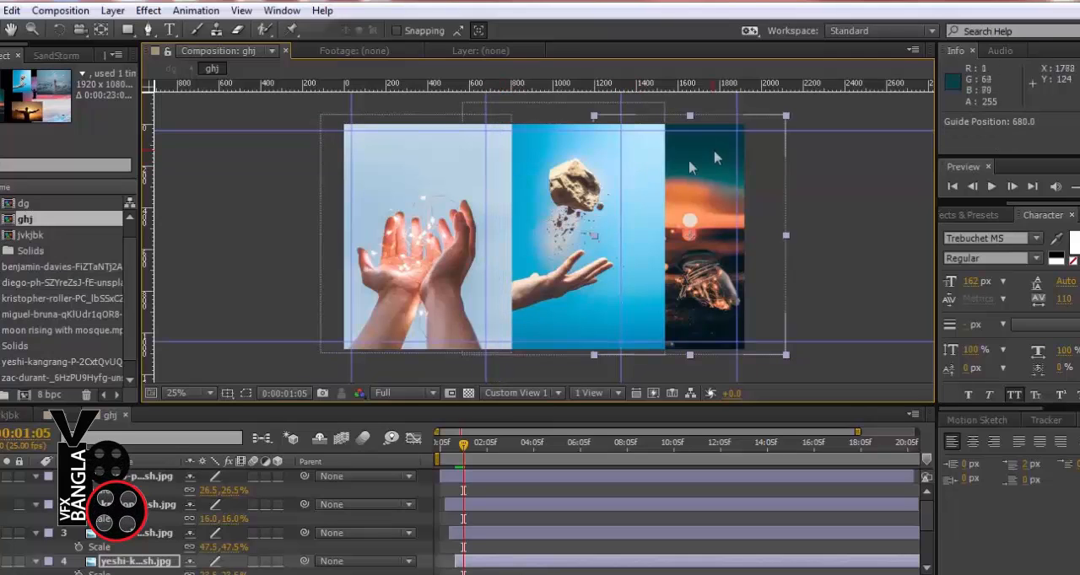
left_click_drag(621, 158, 478, 148)
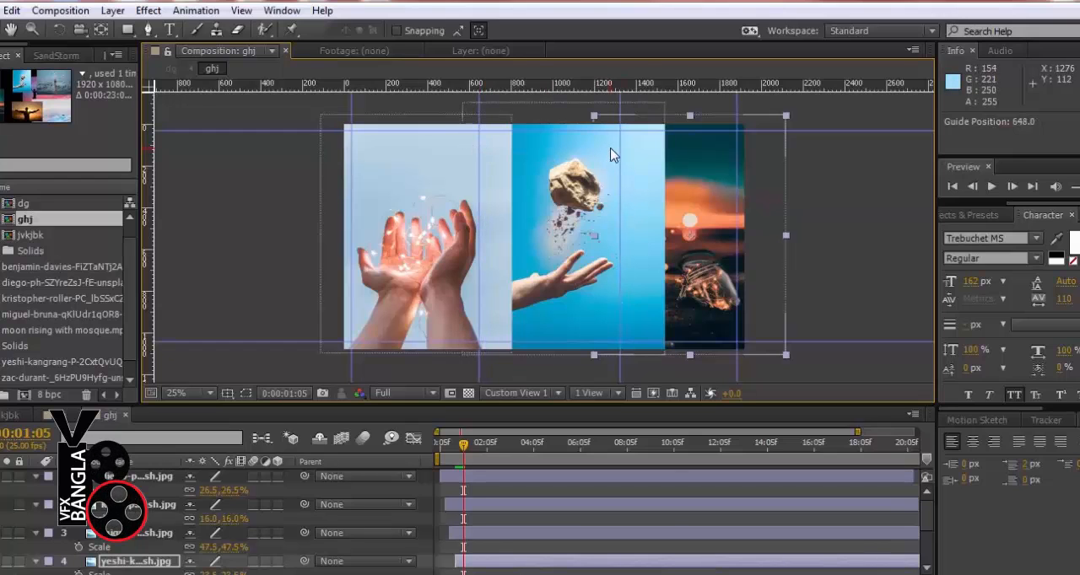
left_click_drag(618, 149, 615, 148)
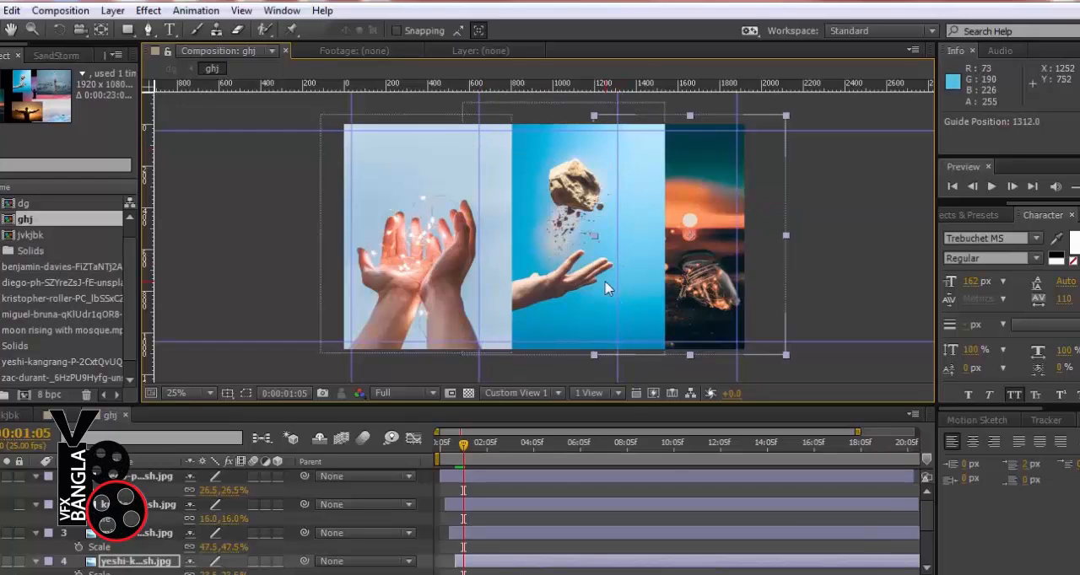
Draw a rectangular mask on the cupped-hands photo, filling the first column between the guides
left_click(126, 31)
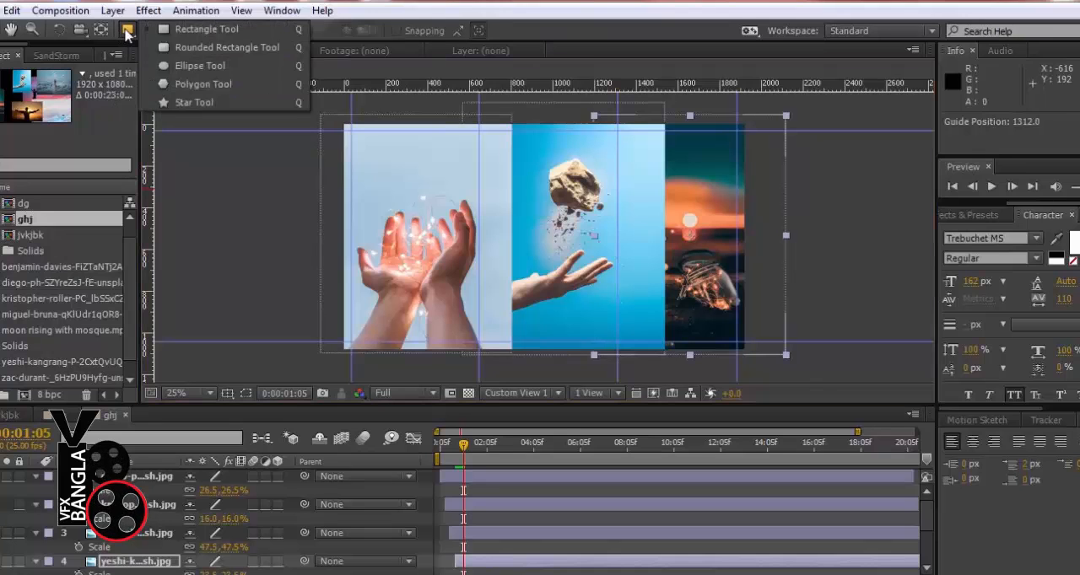
left_click(202, 28)
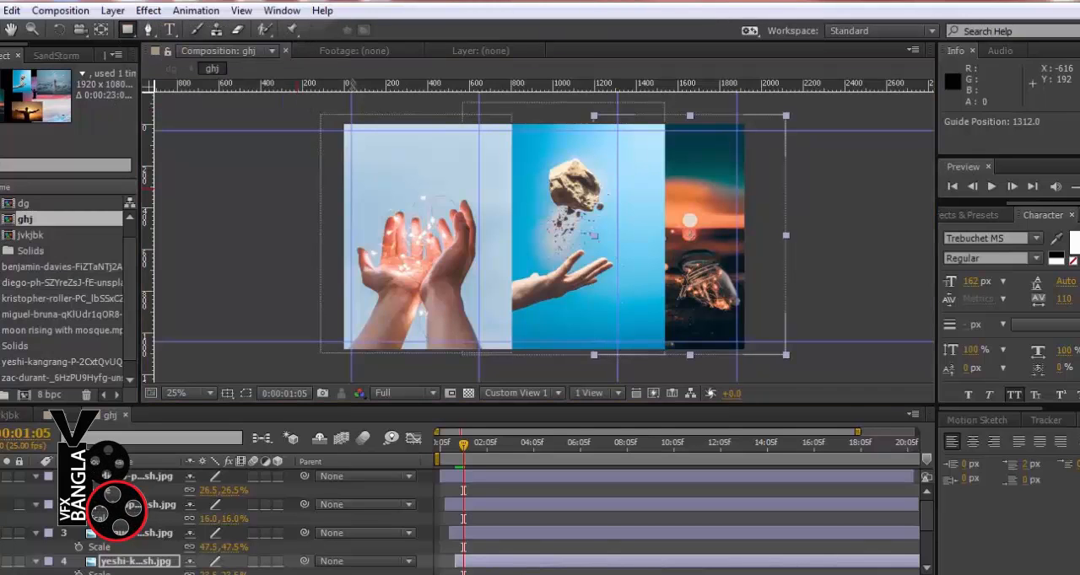
left_click(159, 476)
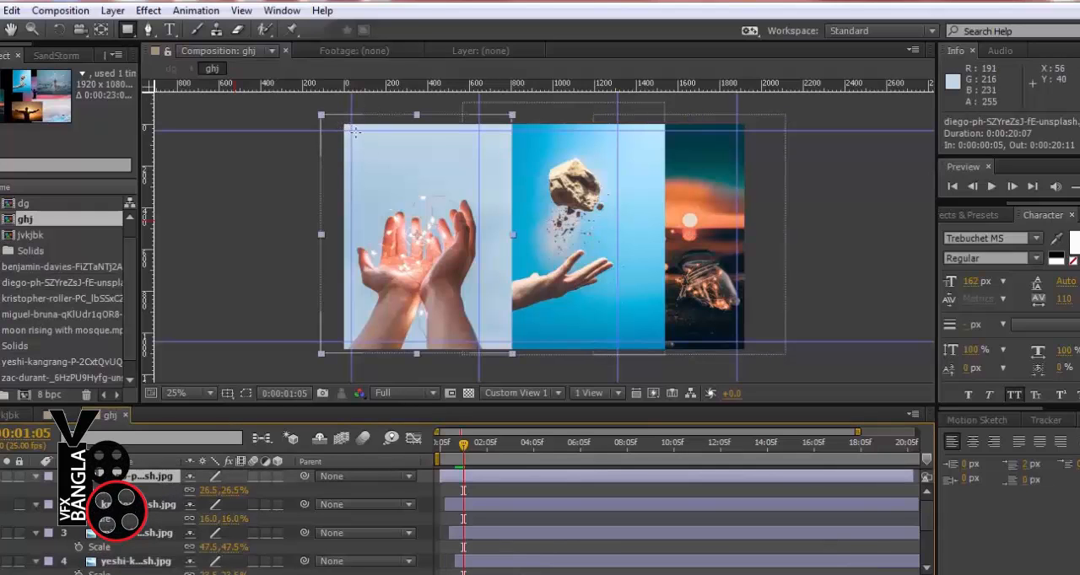
left_click_drag(352, 130, 478, 342)
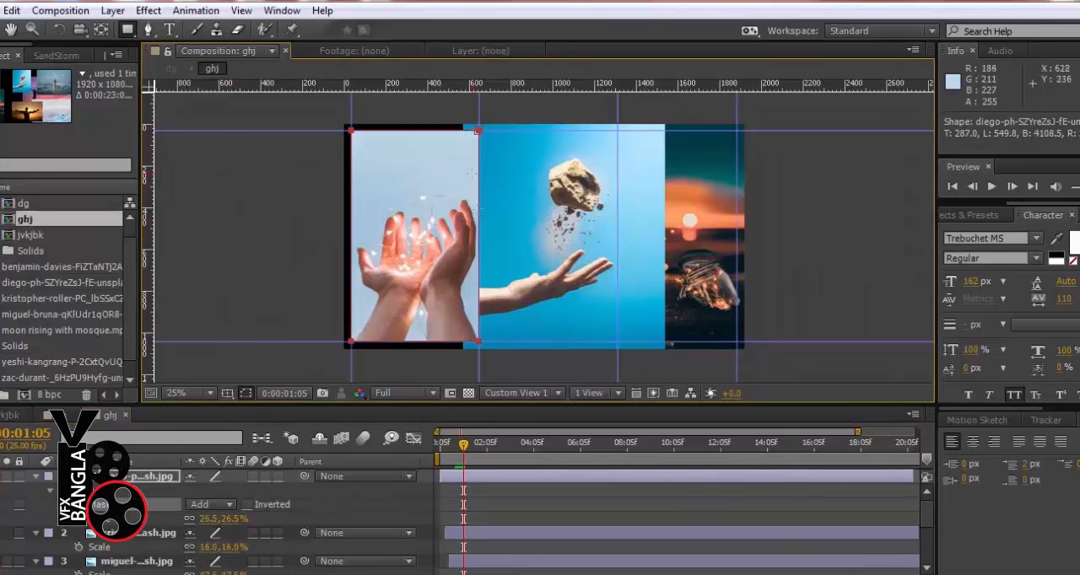
key("v")
Draw a rectangular mask on the floating-rock photo, filling the middle column between the guides
left_click(148, 534)
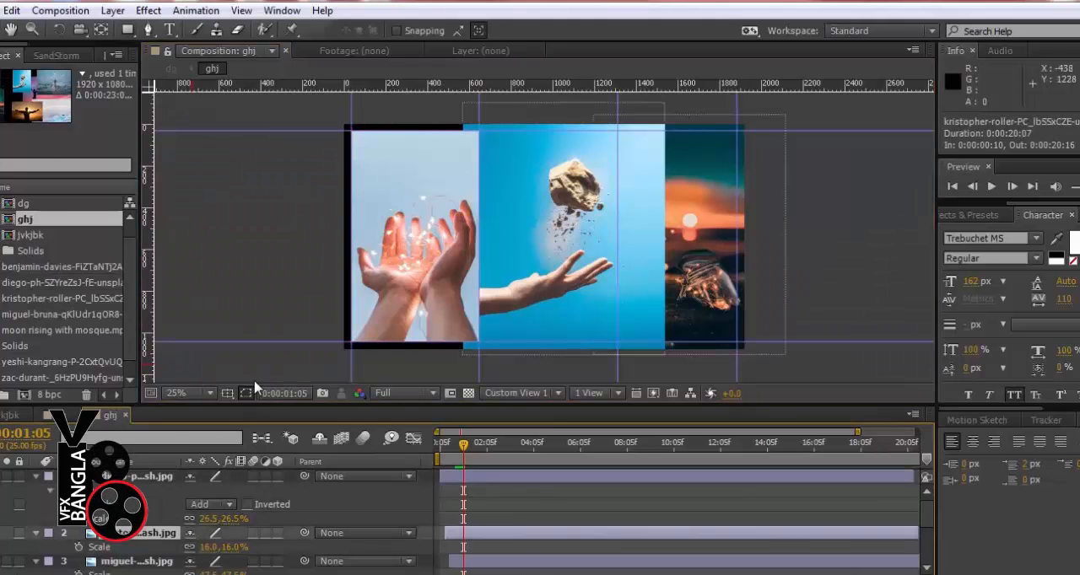
left_click(130, 561)
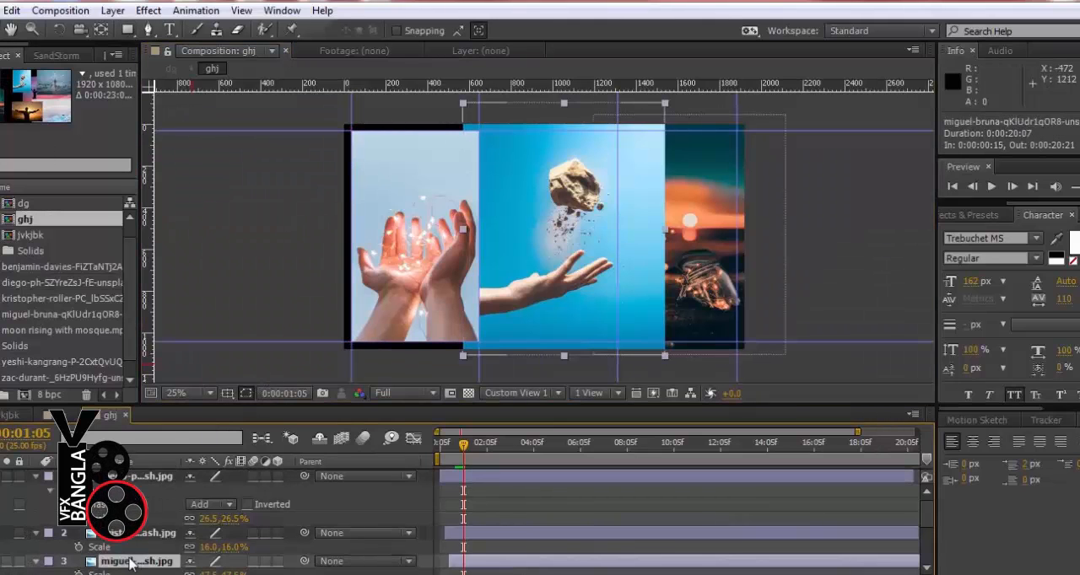
left_click(128, 29)
left_click_drag(480, 131, 616, 342)
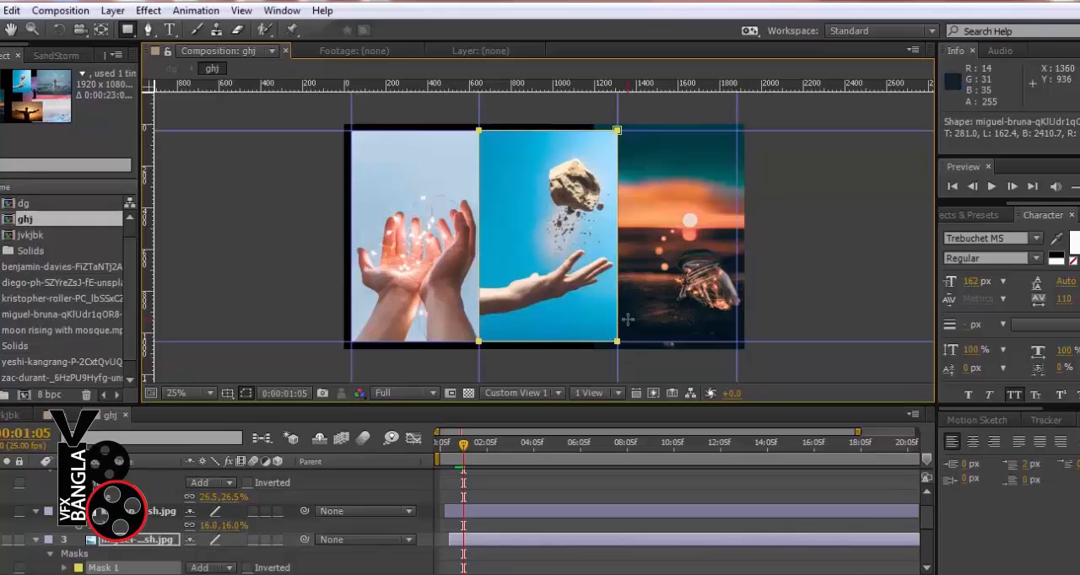
left_click(3, 32)
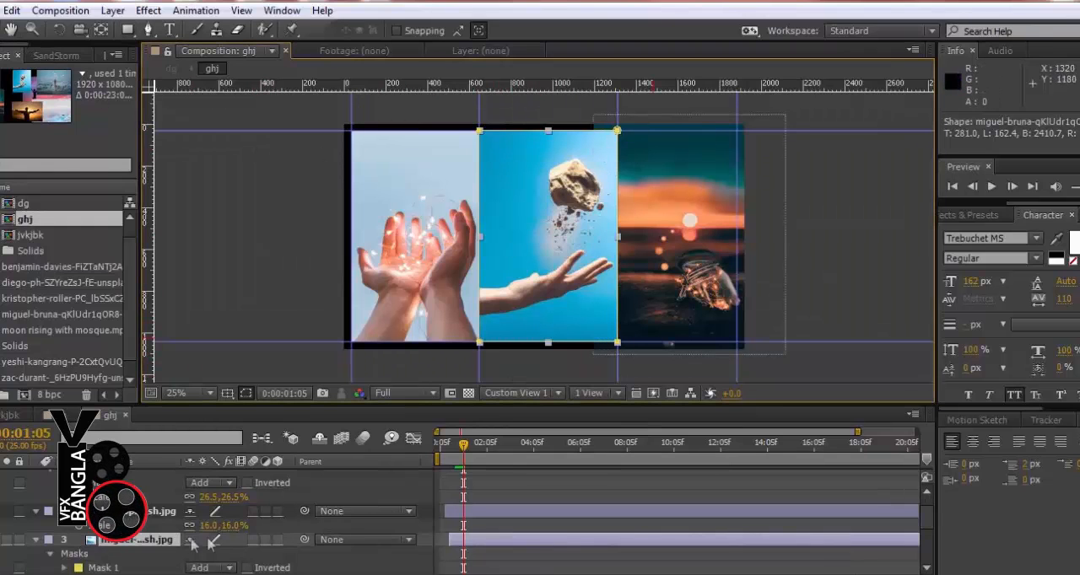
Draw a rectangular mask on the sunset jar photo, filling the third column between the guides
left_click(667, 250)
left_click(125, 31)
left_click_drag(617, 131, 730, 337)
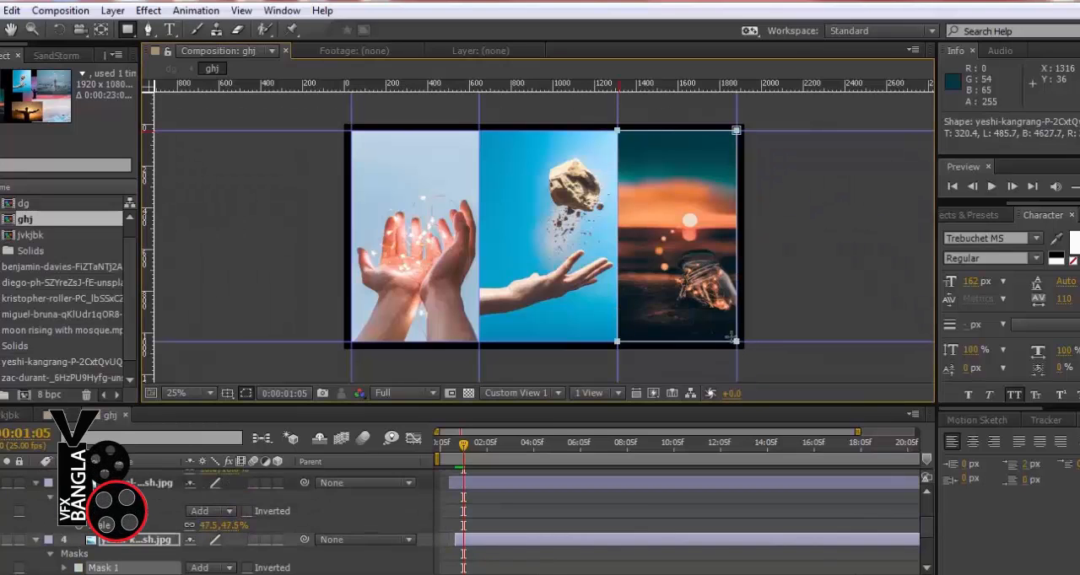
key("v")
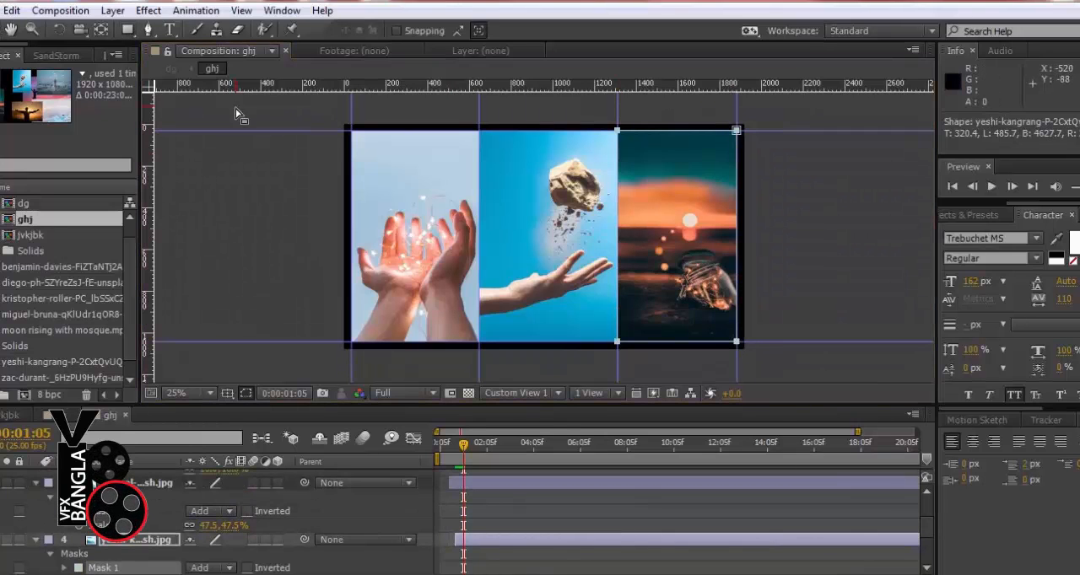
left_click(804, 237)
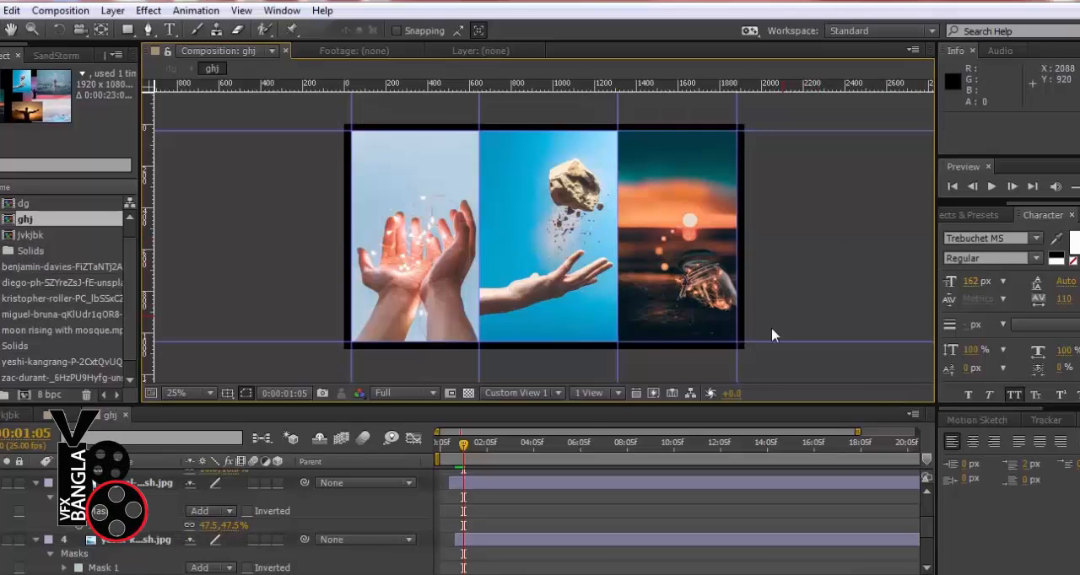
Collapse the upper photo layers' properties and delete the kristopher-roller layer and the extra unmasked photos, keeping the zoey layer
scroll(240, 507, "up", 3)
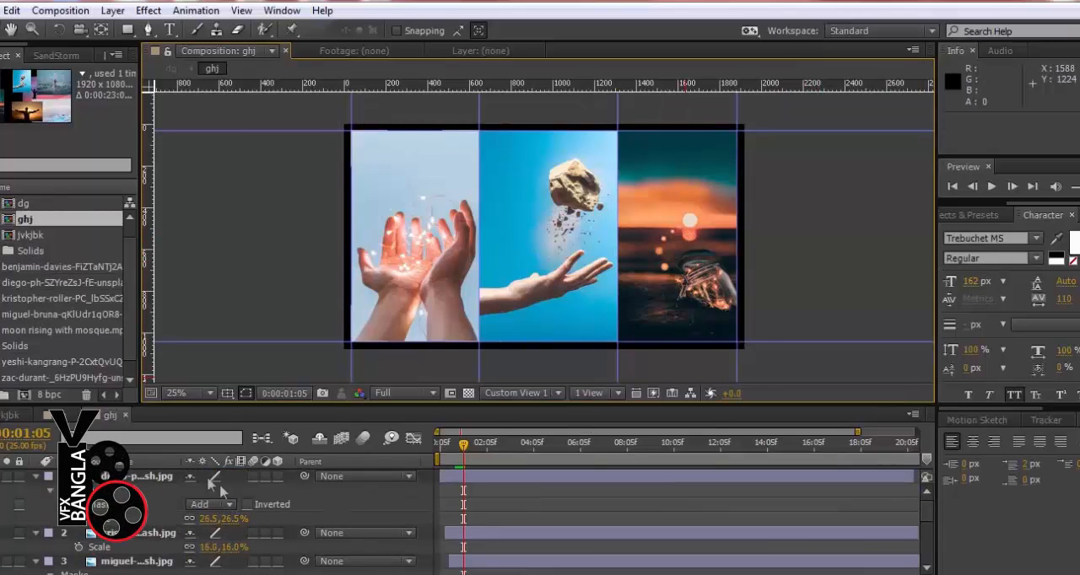
left_click(37, 478)
left_click(36, 490)
left_click(36, 505)
left_click(36, 520)
left_click(116, 491)
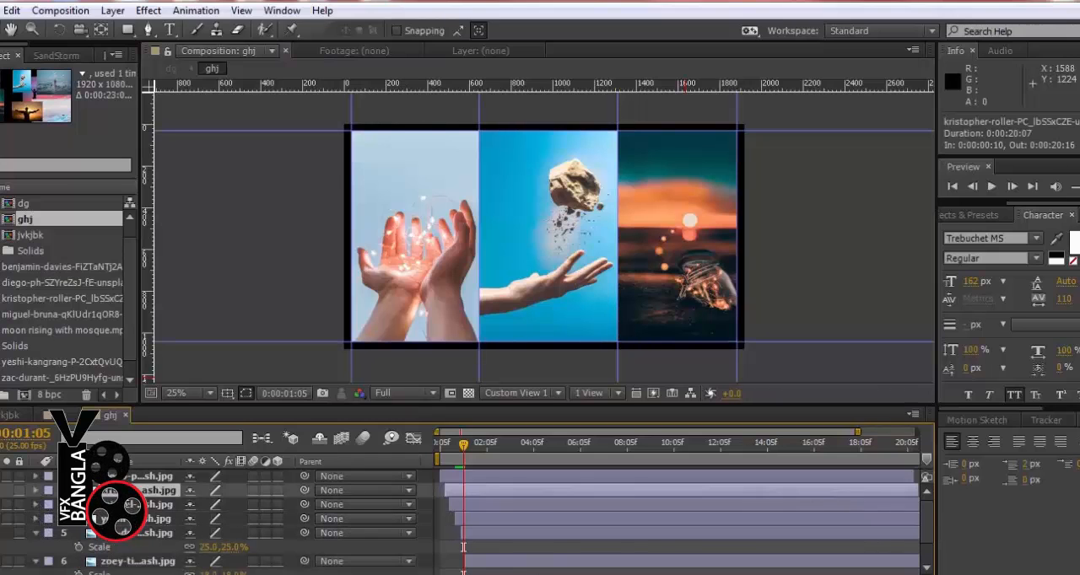
key("Delete")
left_click(118, 519)
key("Delete")
left_click(89, 547)
key("Delete")
Stagger the masked photos' starts, with the floating rock at 0:00:00:16 and the sunset jar at 0:00:00:22, and delete the leftover zoey layer
left_click(441, 452)
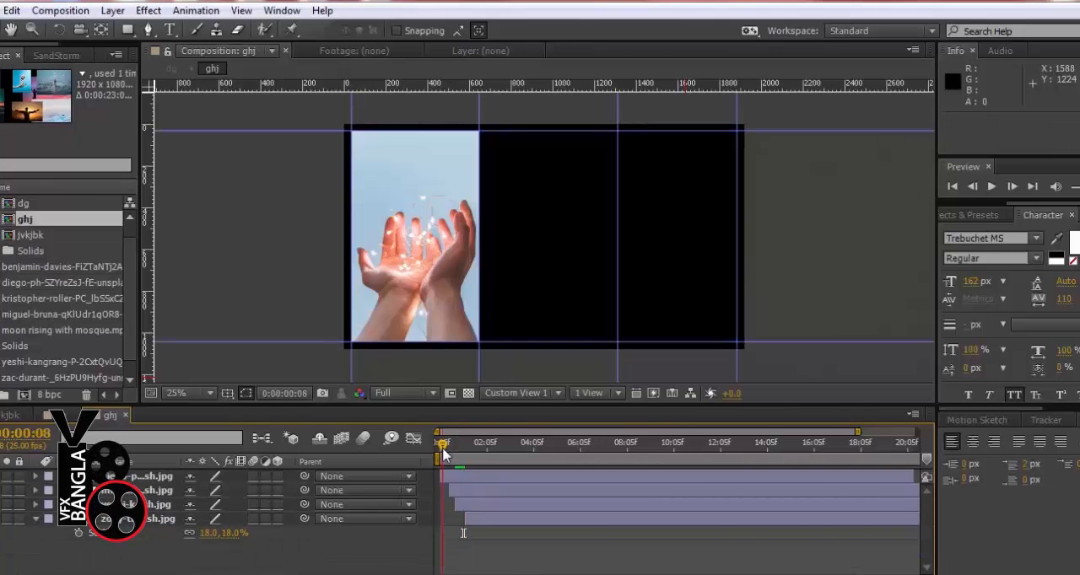
left_click_drag(448, 456, 453, 455)
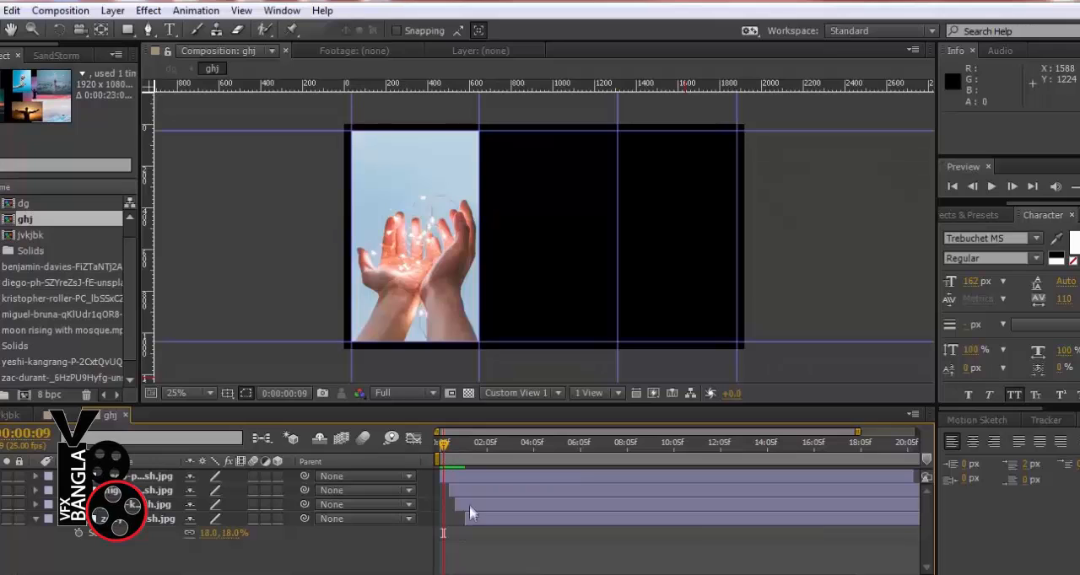
left_click(460, 481)
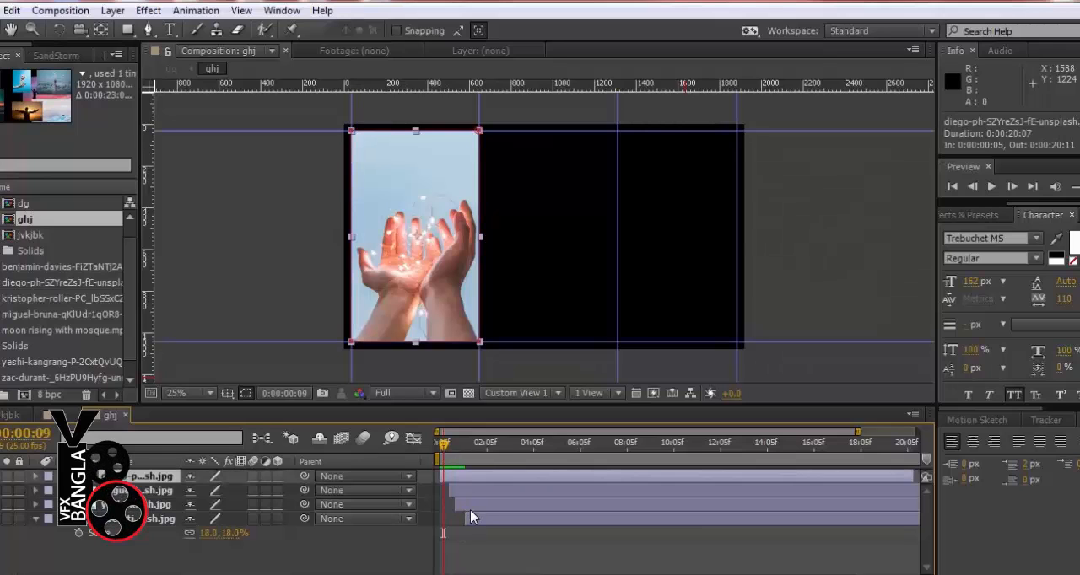
left_click(472, 518, "shift")
left_click_drag(474, 506, 479, 506)
left_click_drag(442, 445, 457, 448)
left_click(473, 497)
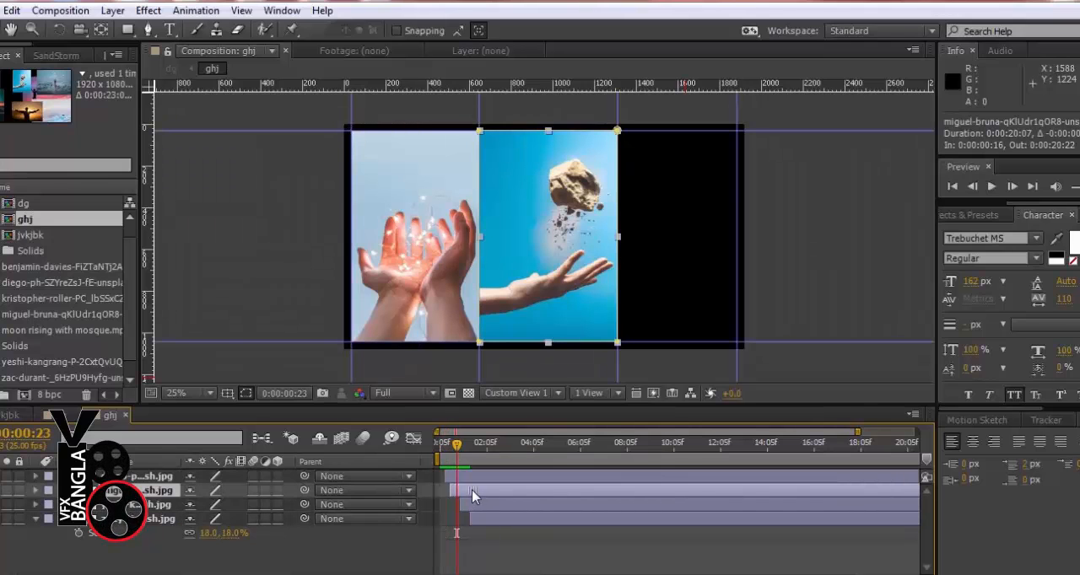
left_click_drag(469, 505, 466, 505)
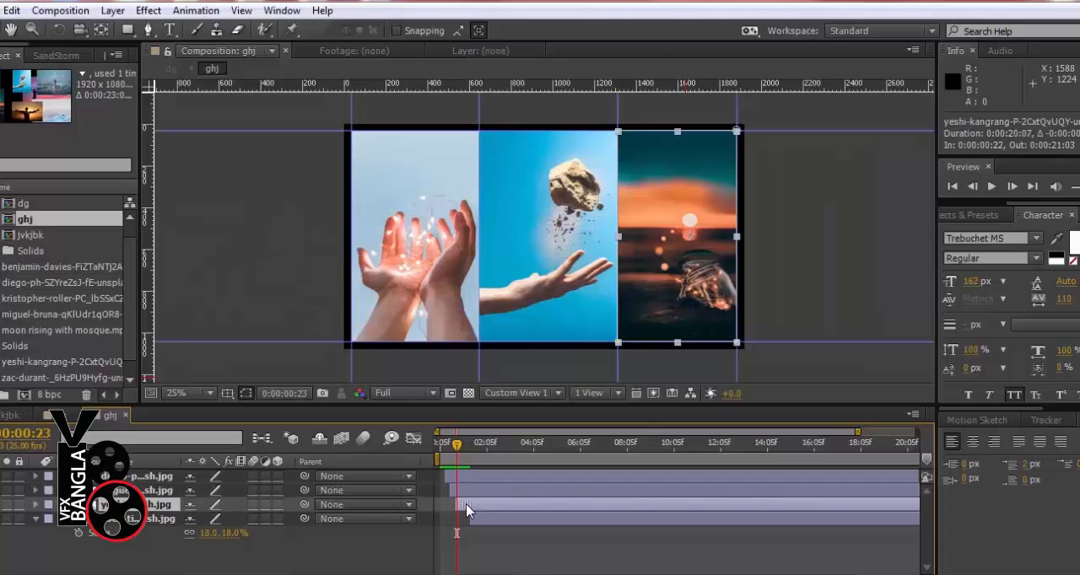
left_click(475, 518)
key("Delete")
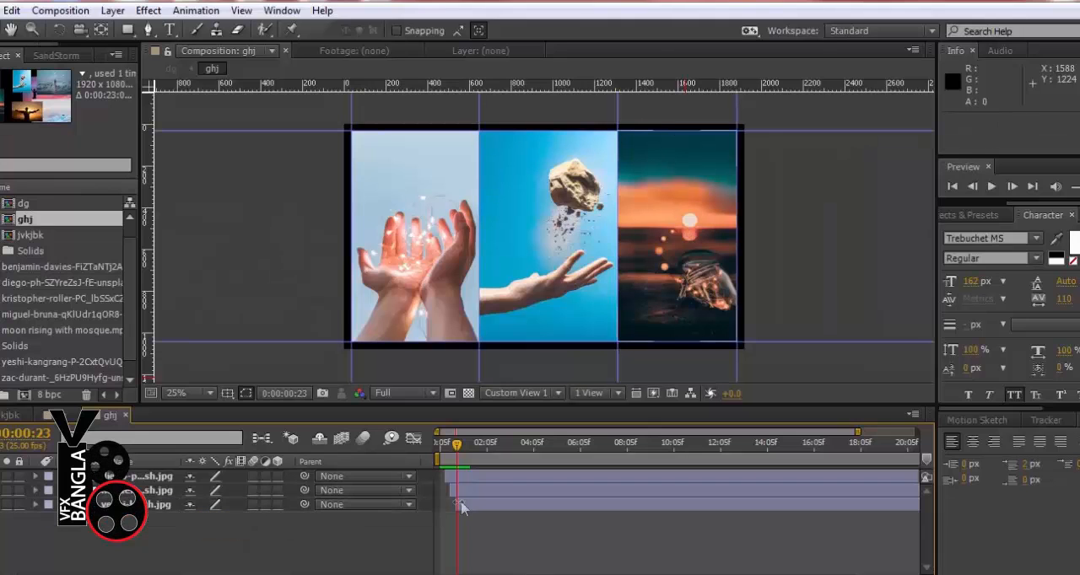
Review the staggered columns in the ghj precomp, and run a RAM preview of the dg composition
key("KP_0")
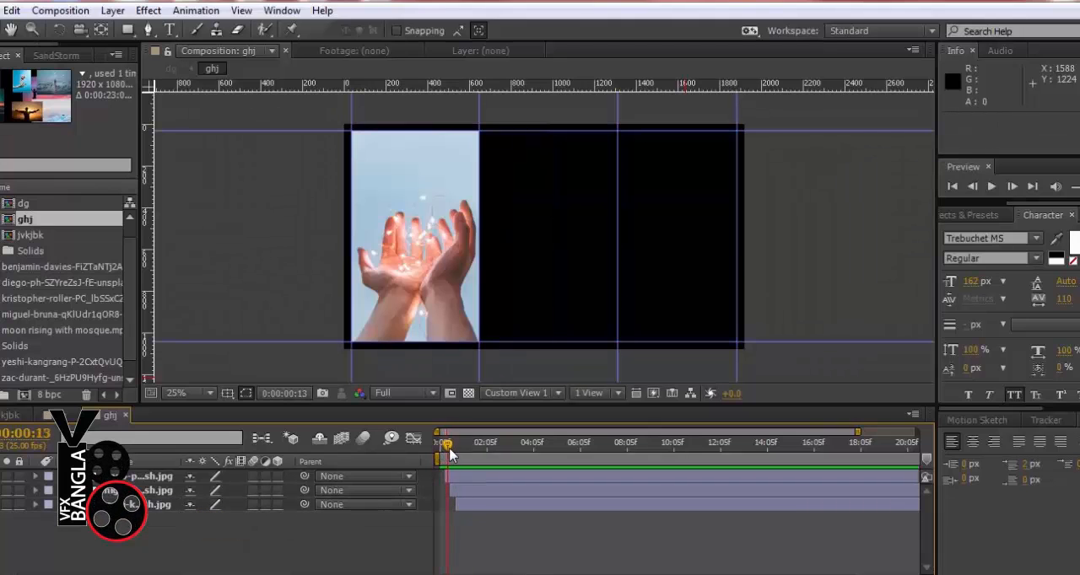
left_click_drag(460, 456, 470, 458)
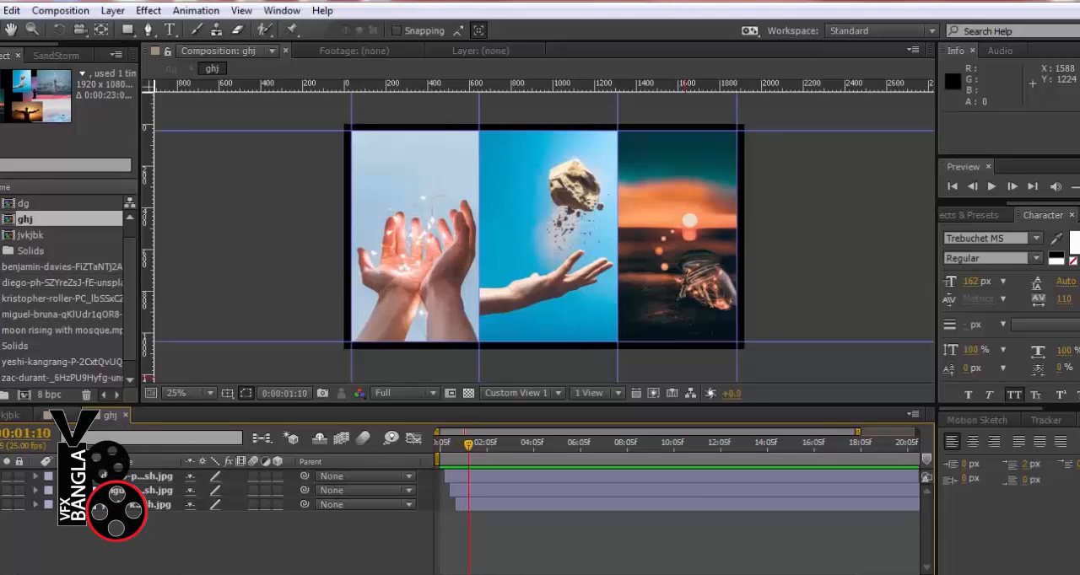
left_click(64, 415)
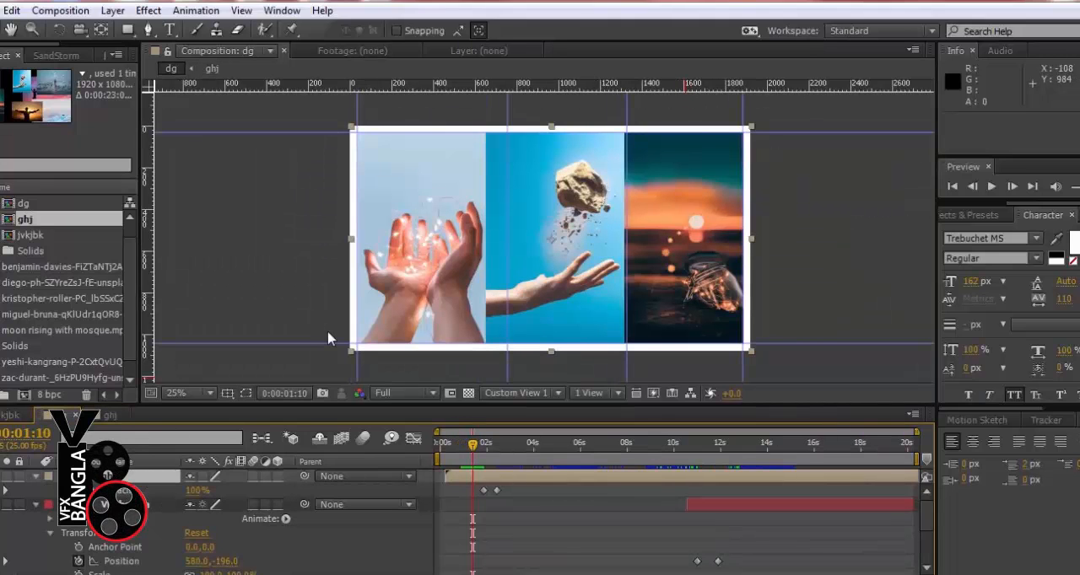
key("KP_0")
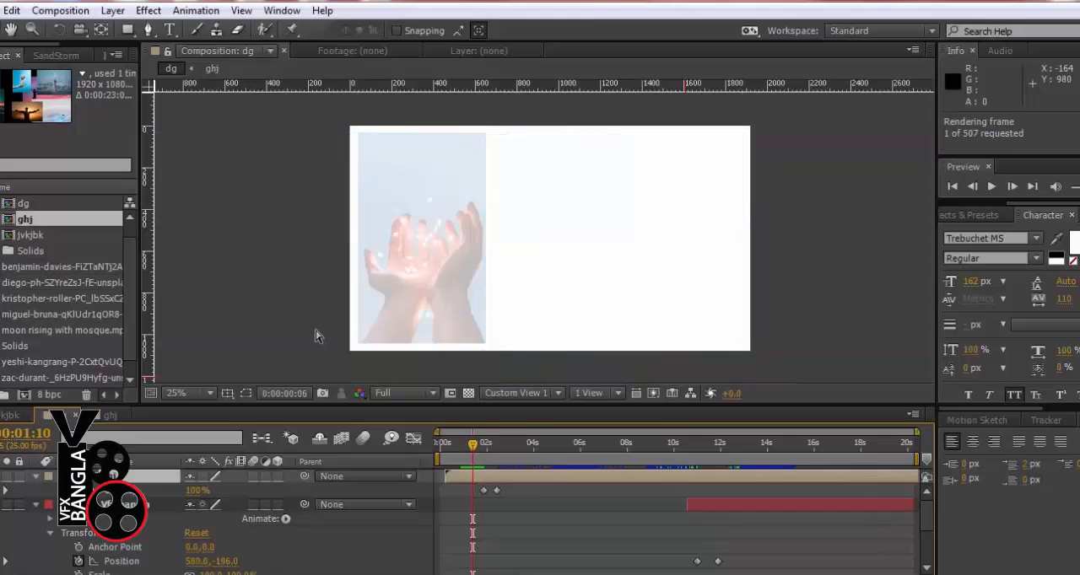
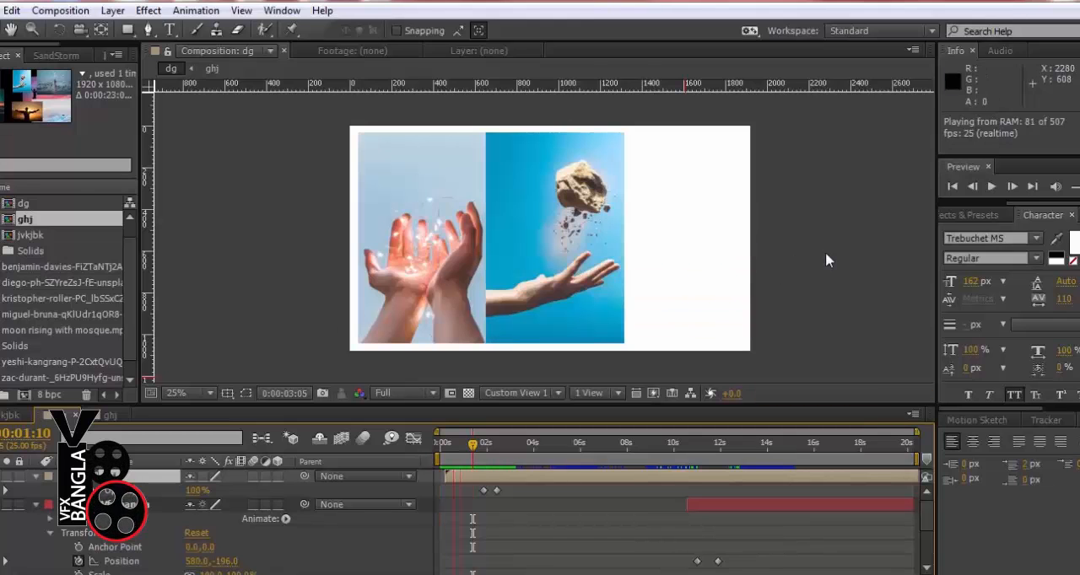
Stop the preview and inspect the edges and seams of the three photo columns in the dg composition
key("space")
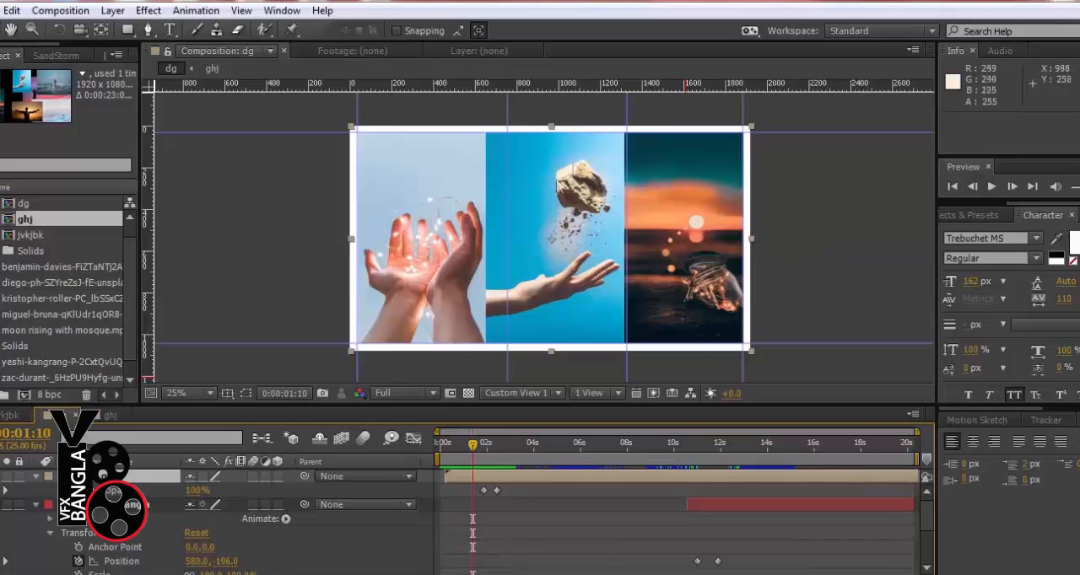
scroll(604, 156, "up", 3)
left_click_drag(604, 160, 391, 574)
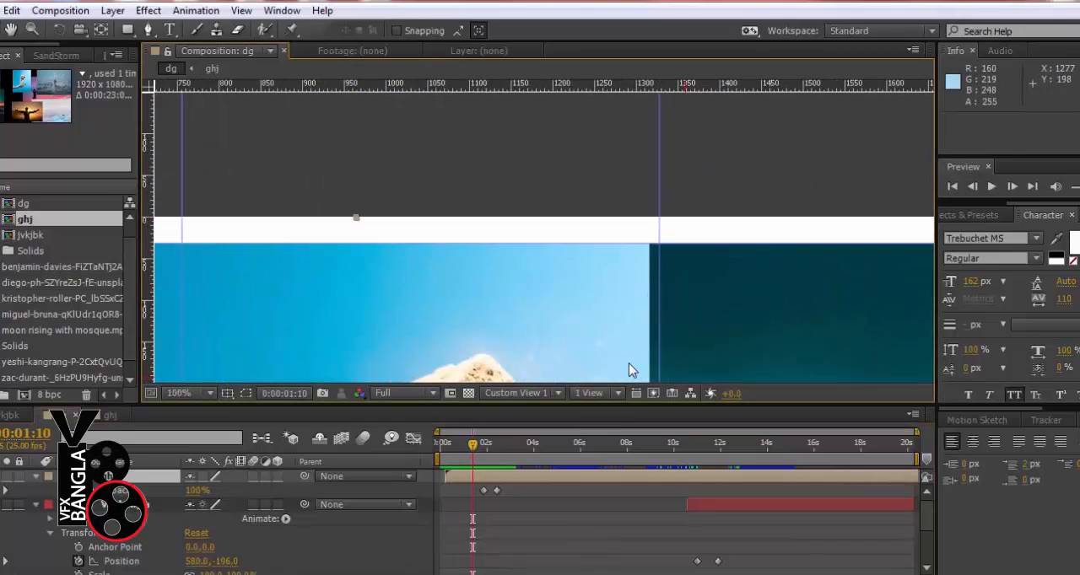
scroll(590, 235, "down", 2)
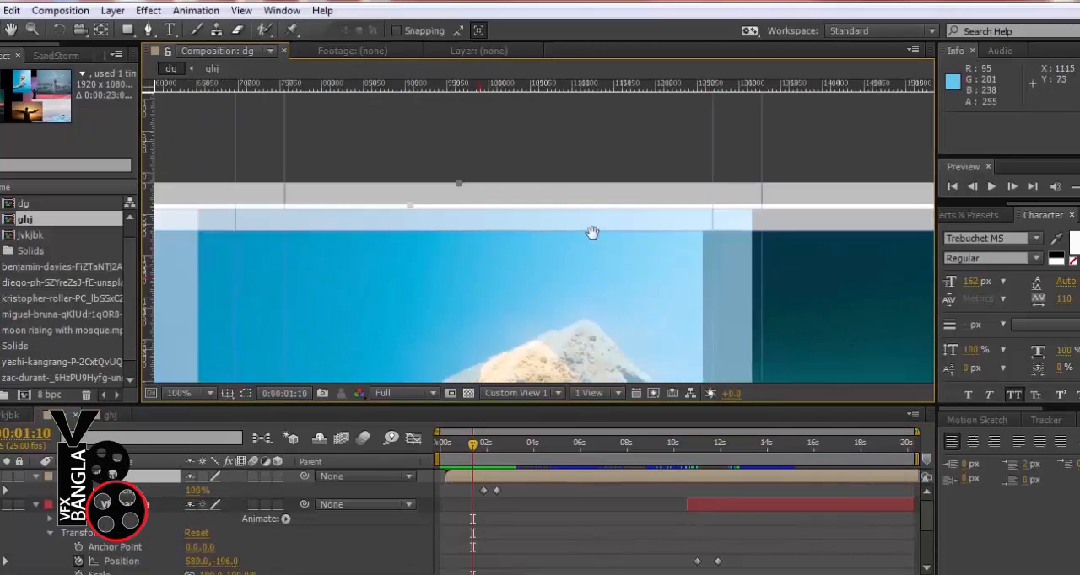
left_click_drag(588, 271, 601, 175)
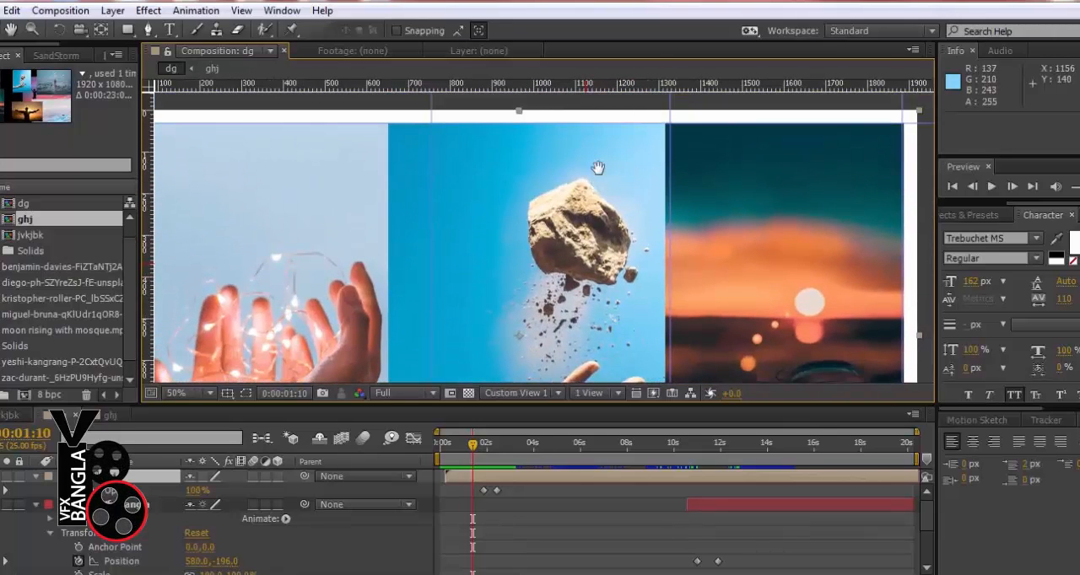
Open the ghj precomp and inspect the upper mask edge of the sunset jar photo
double_click(141, 478)
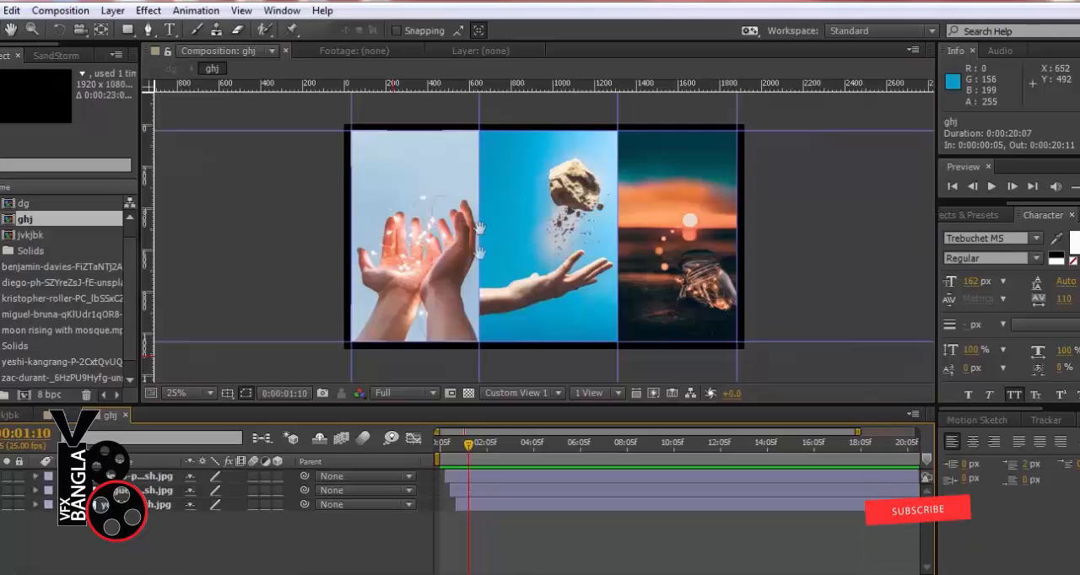
scroll(479, 227, "up", 4)
left_click_drag(343, 259, 33, 235)
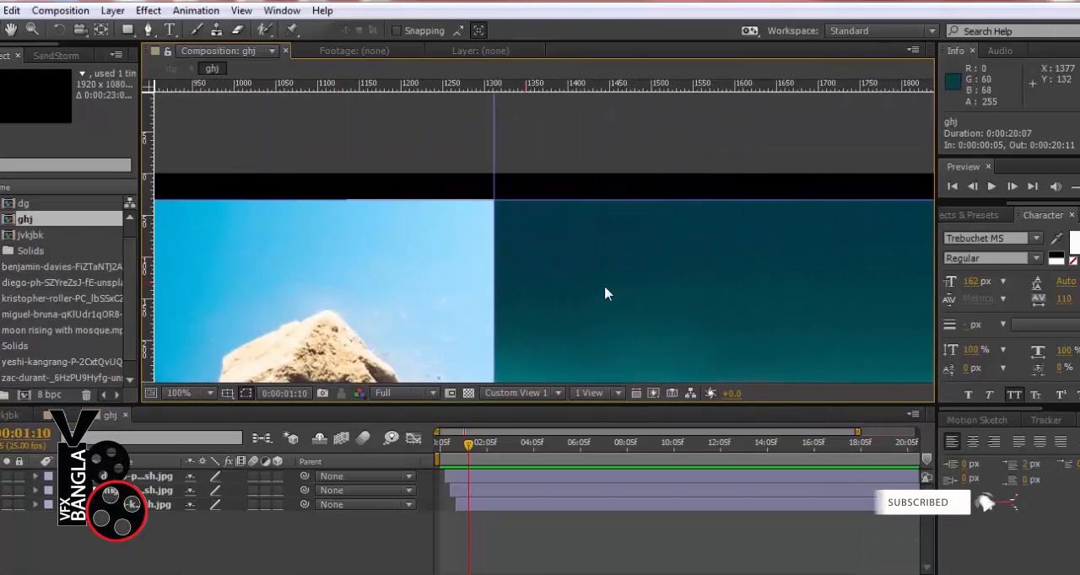
left_click(604, 293)
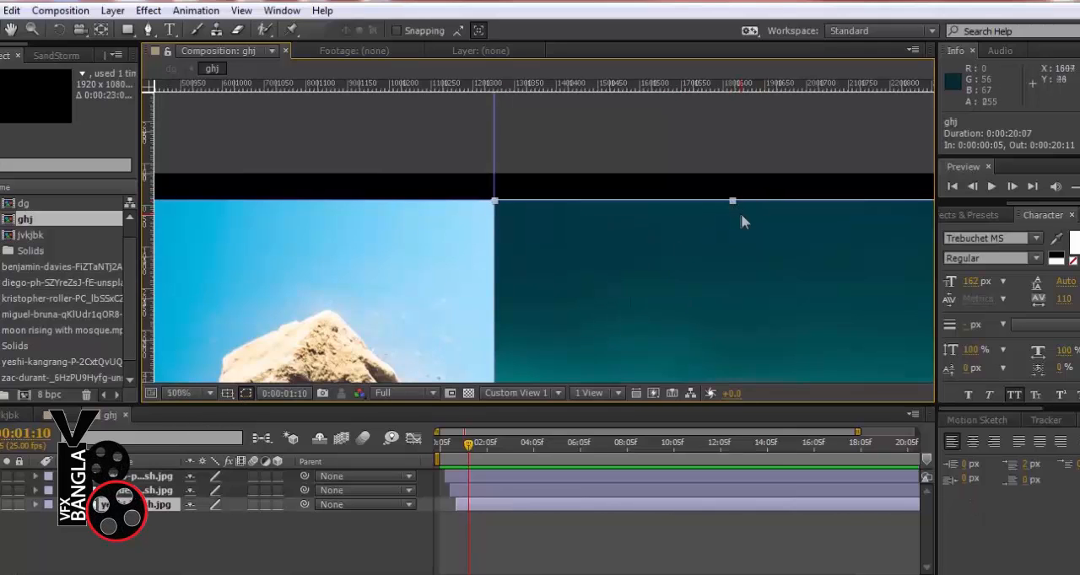
key("comma")
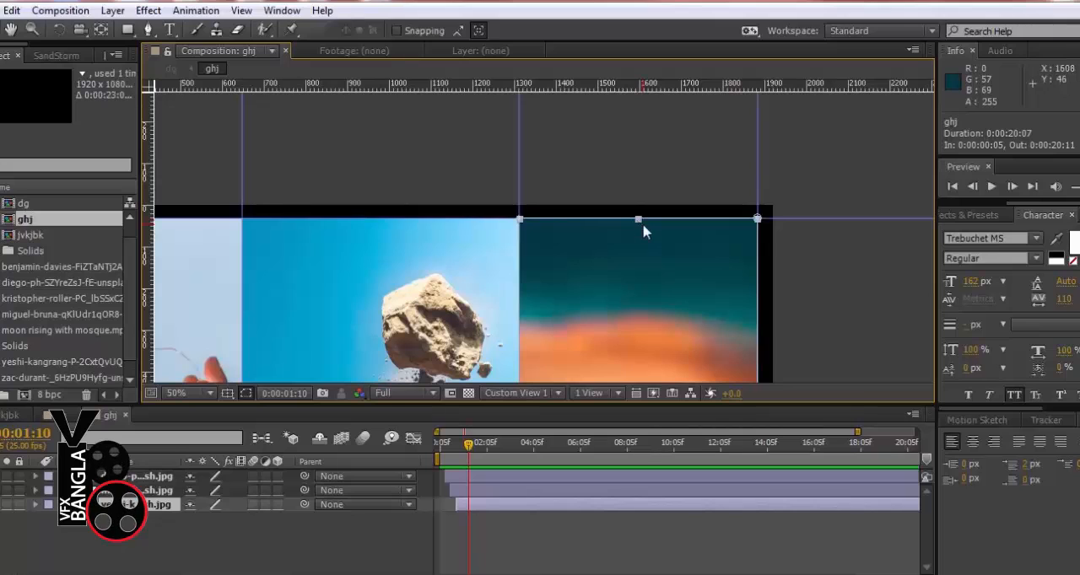
key("ctrl+shift+n")
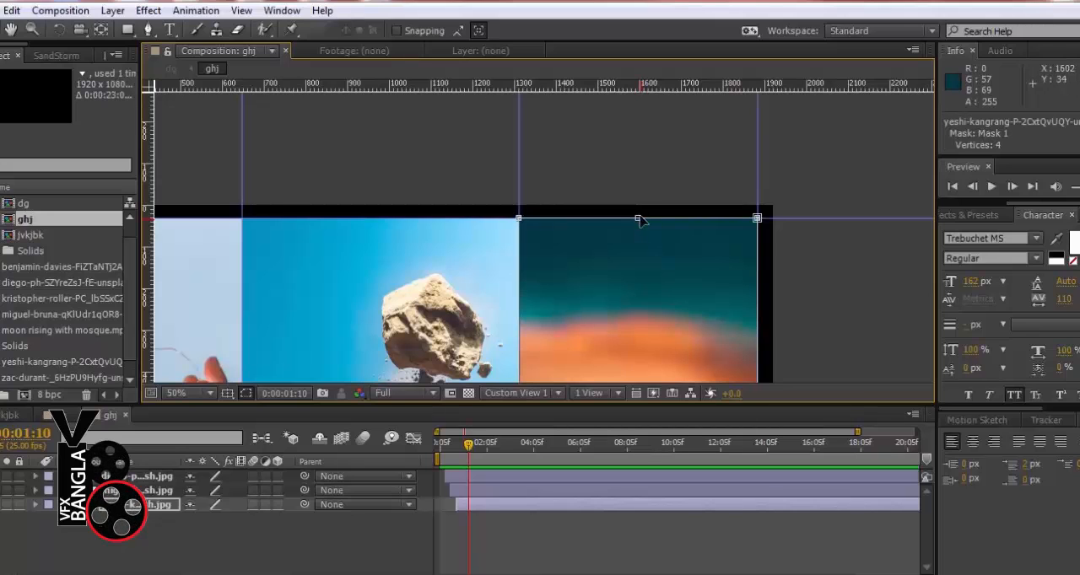
left_click(638, 219)
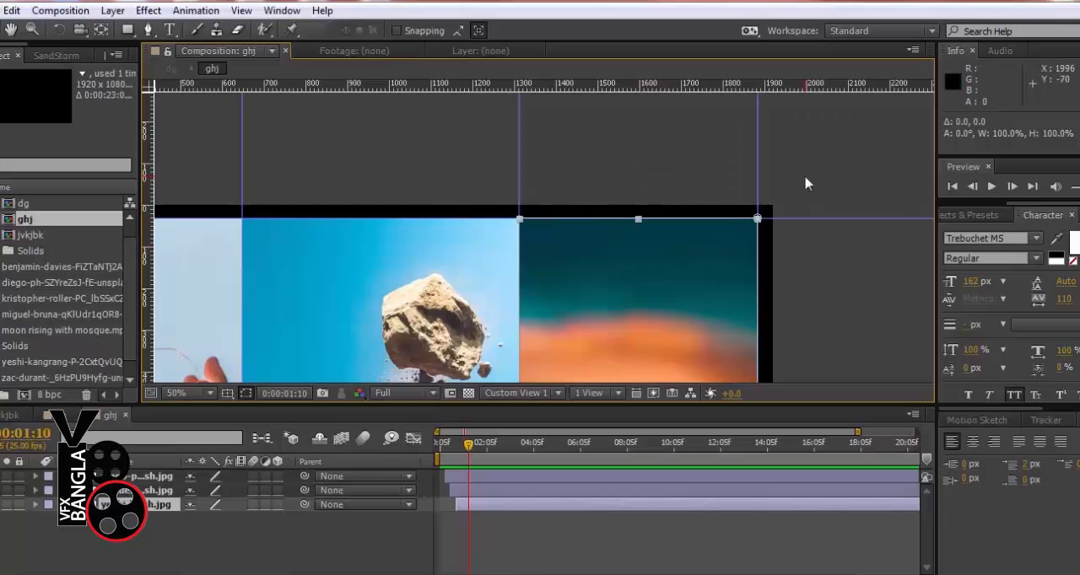
Inspect the seam between the rock and sunset columns, and check all three columns against the transparency grid
key("period")
key("period")
key("period")
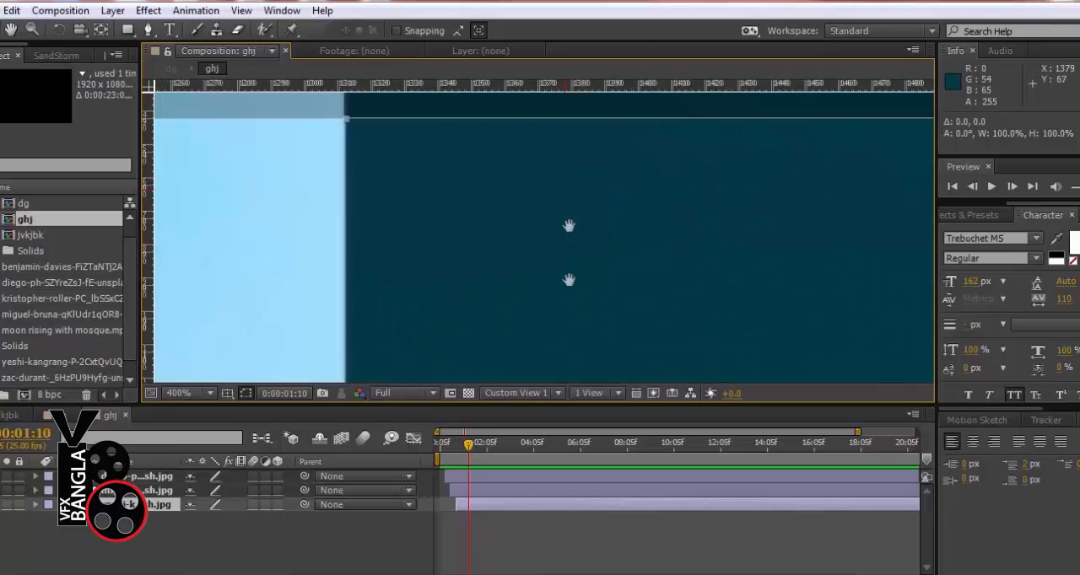
left_click_drag(463, 276, 732, 255)
key("comma")
key("comma")
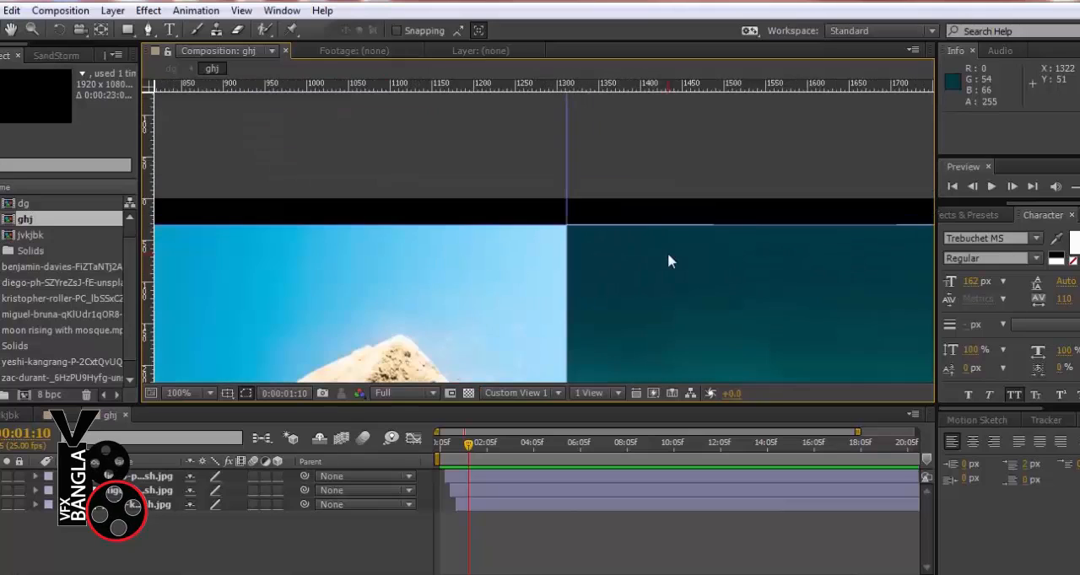
left_click_drag(615, 273, 663, 126)
scroll(583, 163, "down", 2)
left_click_drag(512, 238, 542, 148)
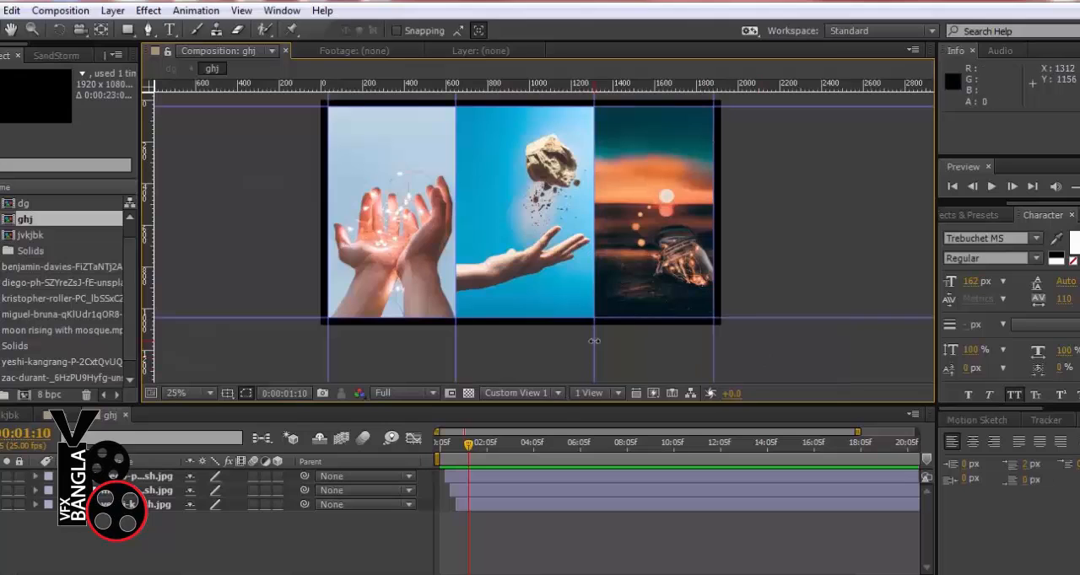
left_click(468, 393)
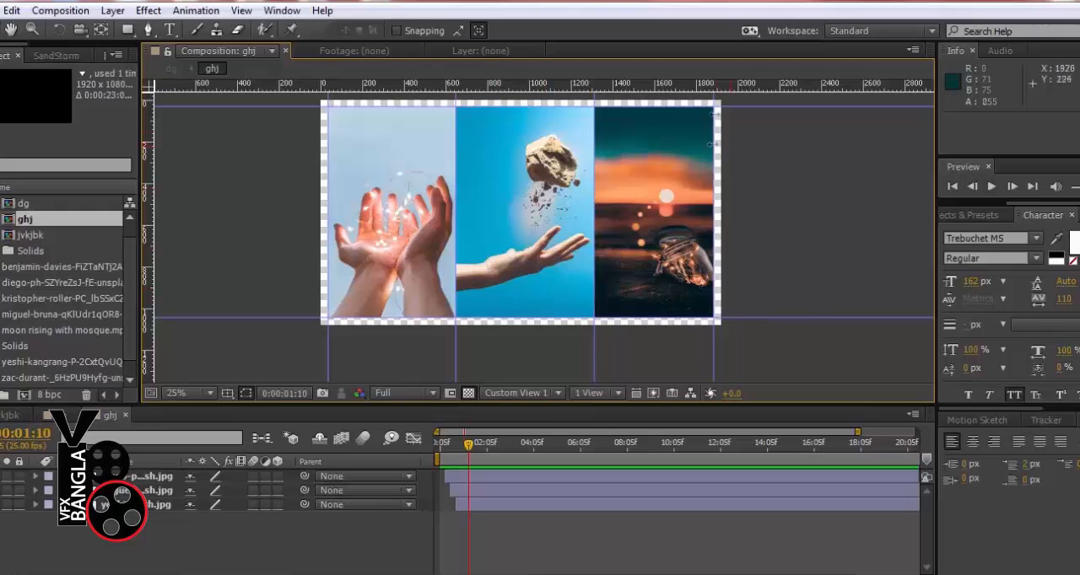
left_click(468, 393)
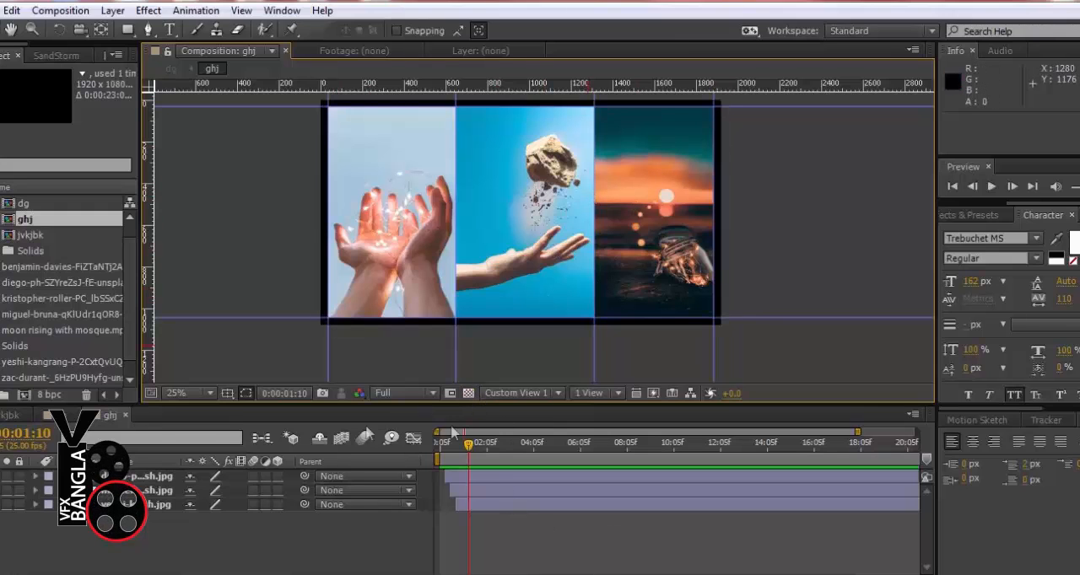
Return to the dg composition, turn on the title/action safe guides, and centre the mosque video at about 960.9, 528.0
left_click(59, 415)
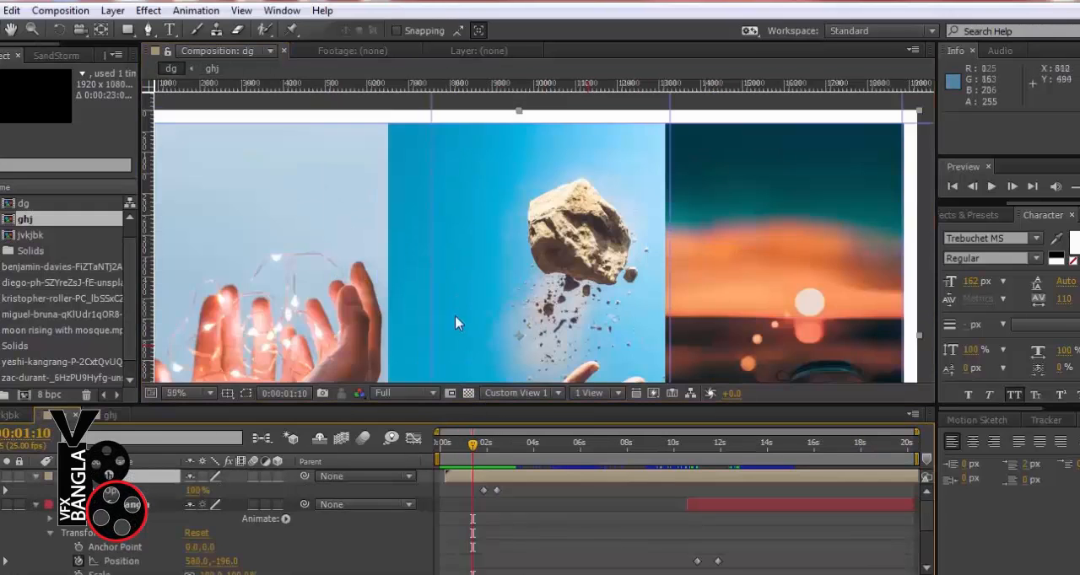
scroll(457, 322, "down", 2)
left_click_drag(473, 444, 497, 453)
scroll(528, 484, "down", 3)
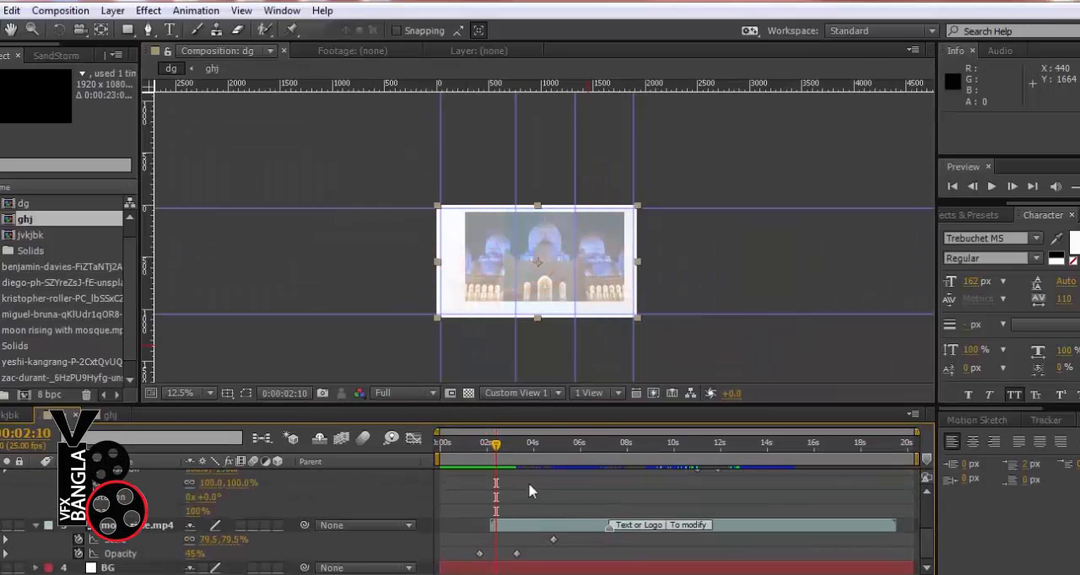
left_click(528, 526)
key("period")
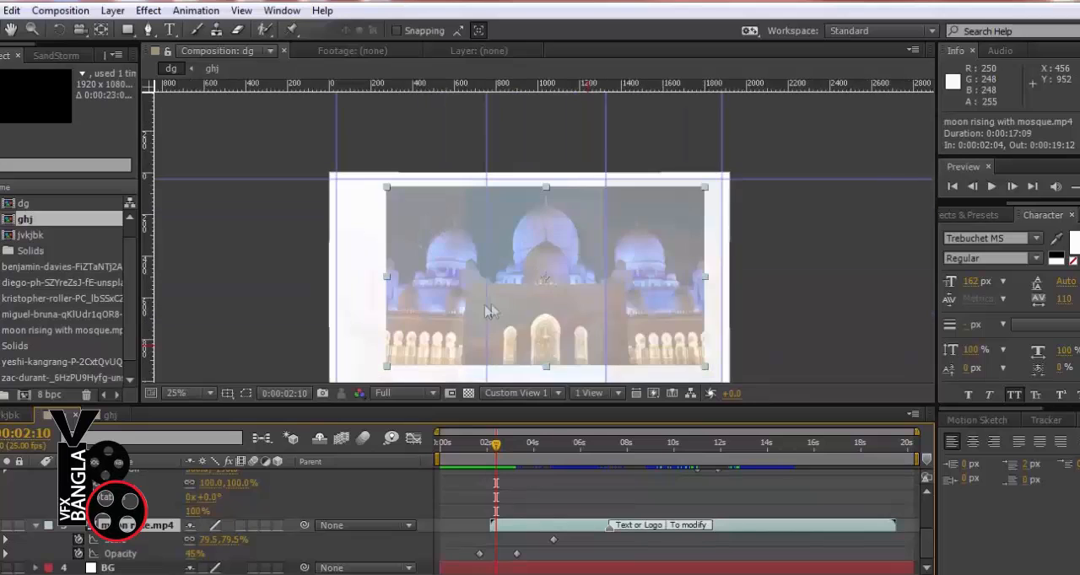
left_click_drag(513, 313, 506, 320)
left_click(246, 393)
left_click(257, 412)
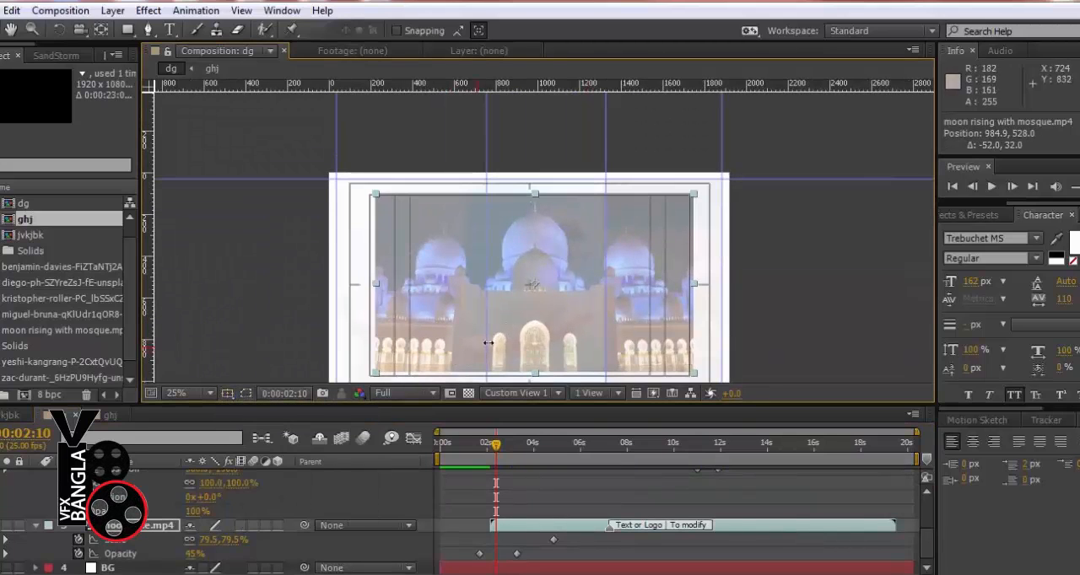
left_click_drag(496, 344, 491, 344)
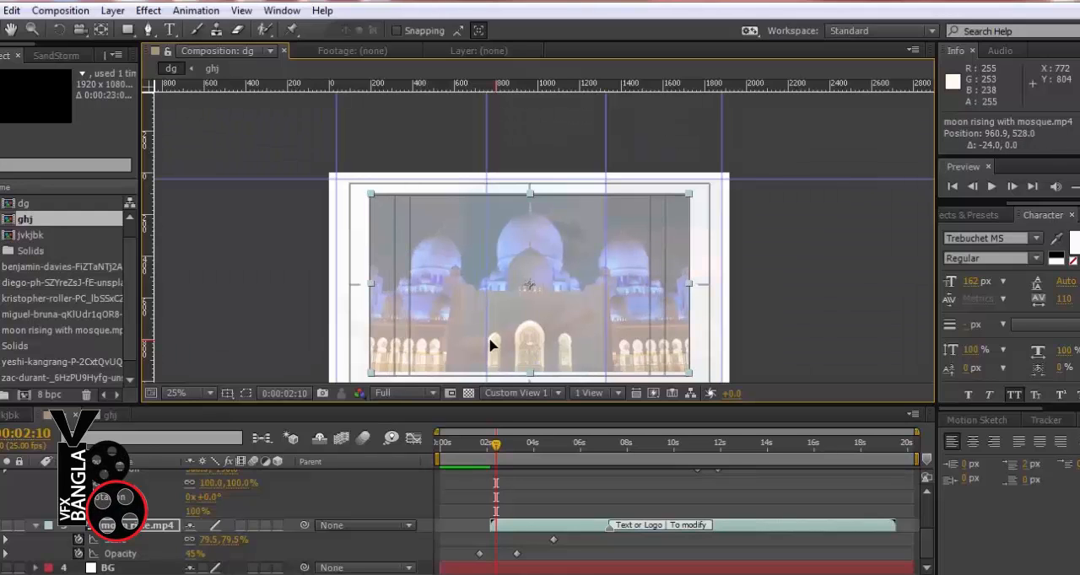
left_click_drag(566, 328, 592, 242)
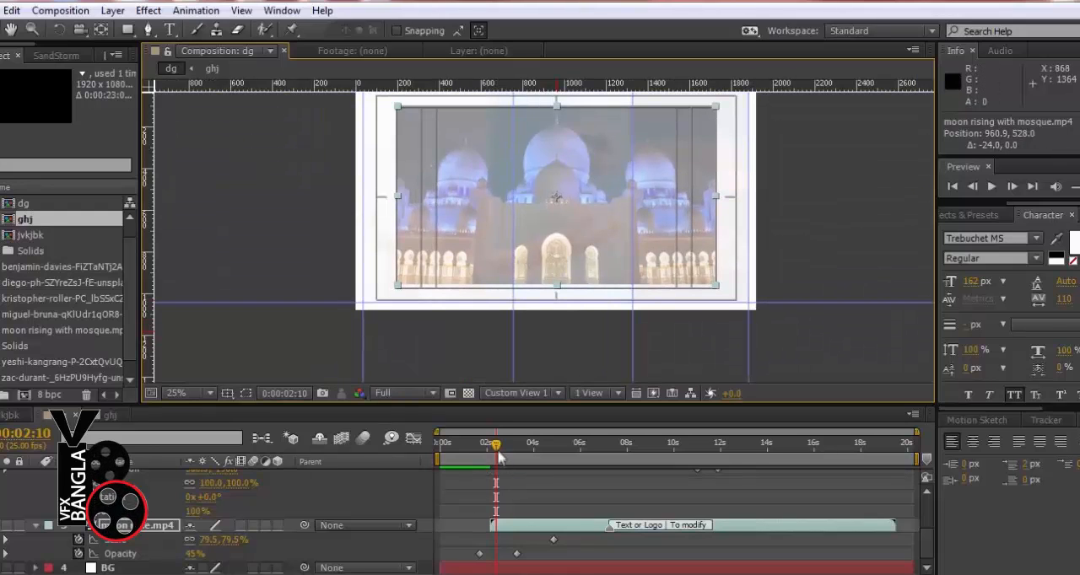
Keyframe the mosque video's scale at 98% at both 0:00:03:07 and 0:00:01:17
left_click_drag(496, 453, 516, 457)
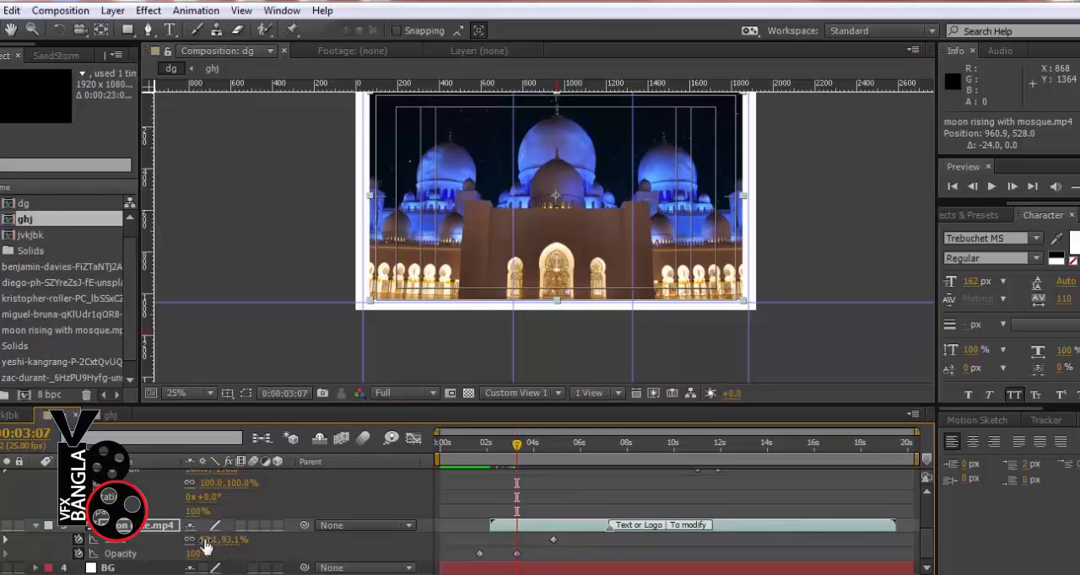
left_click(204, 541)
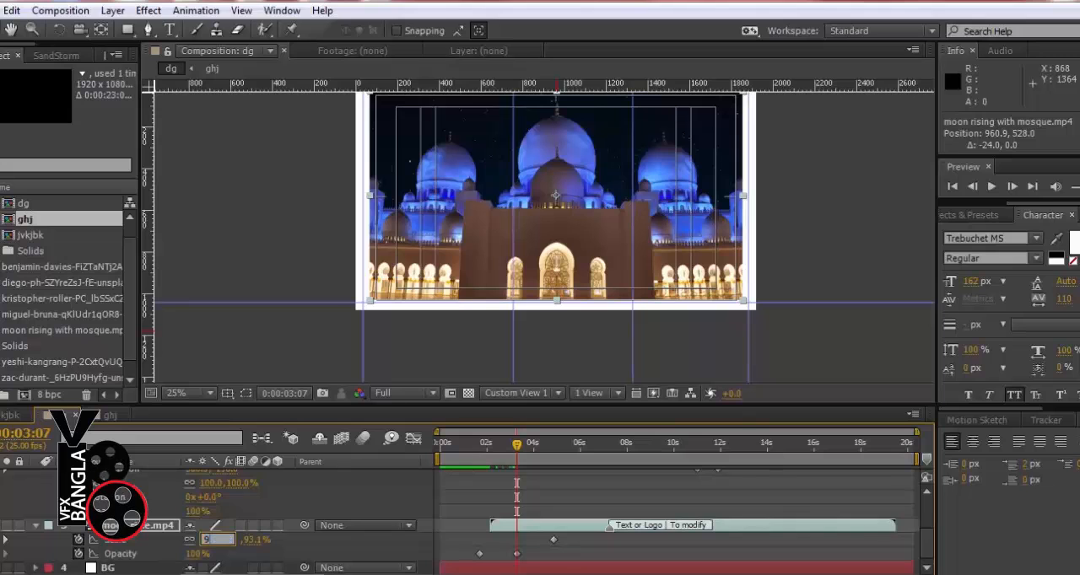
key("Return")
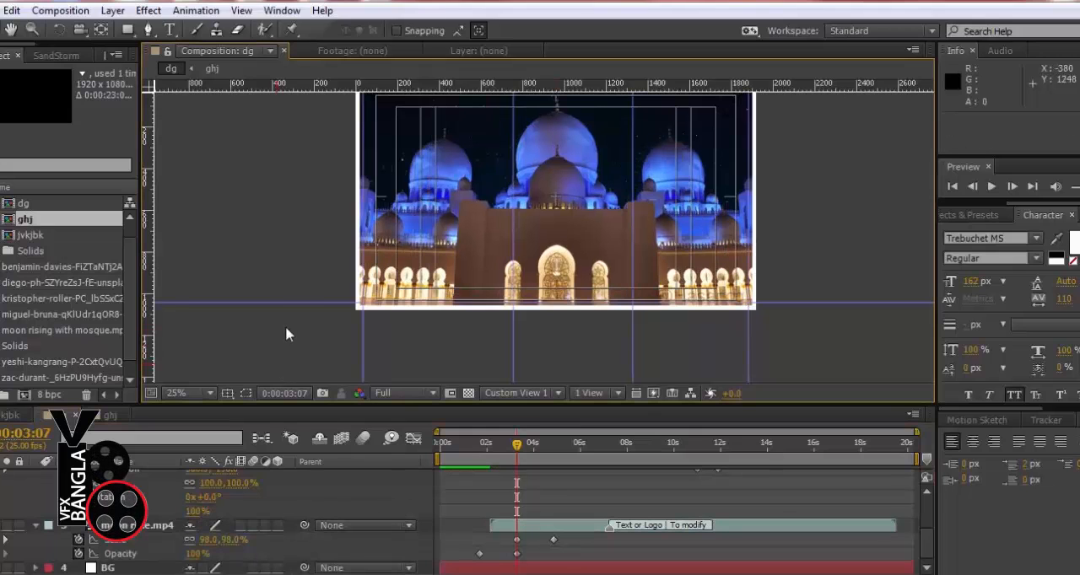
left_click_drag(516, 447, 481, 457)
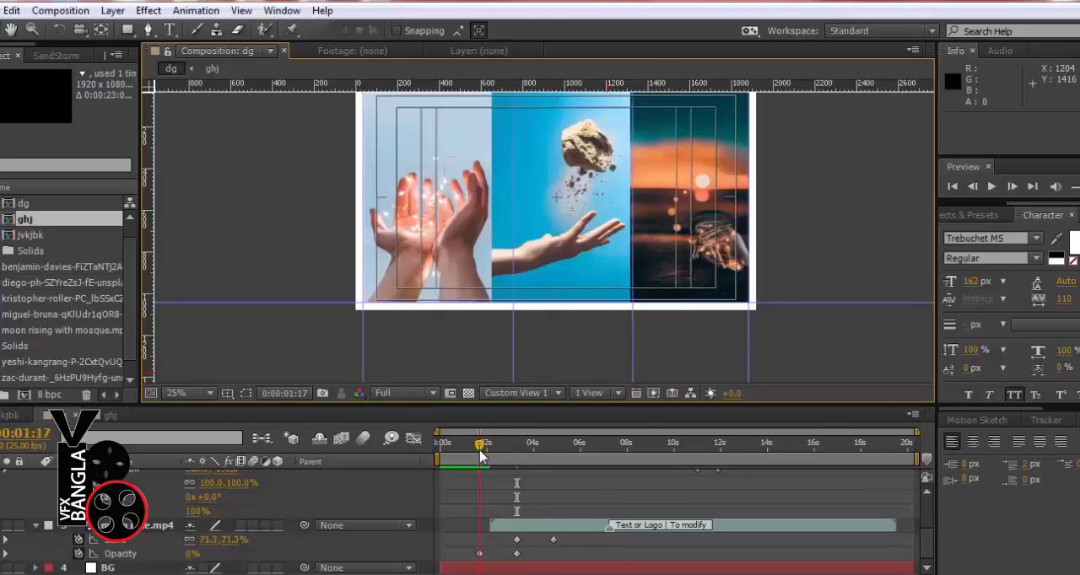
left_click(205, 539)
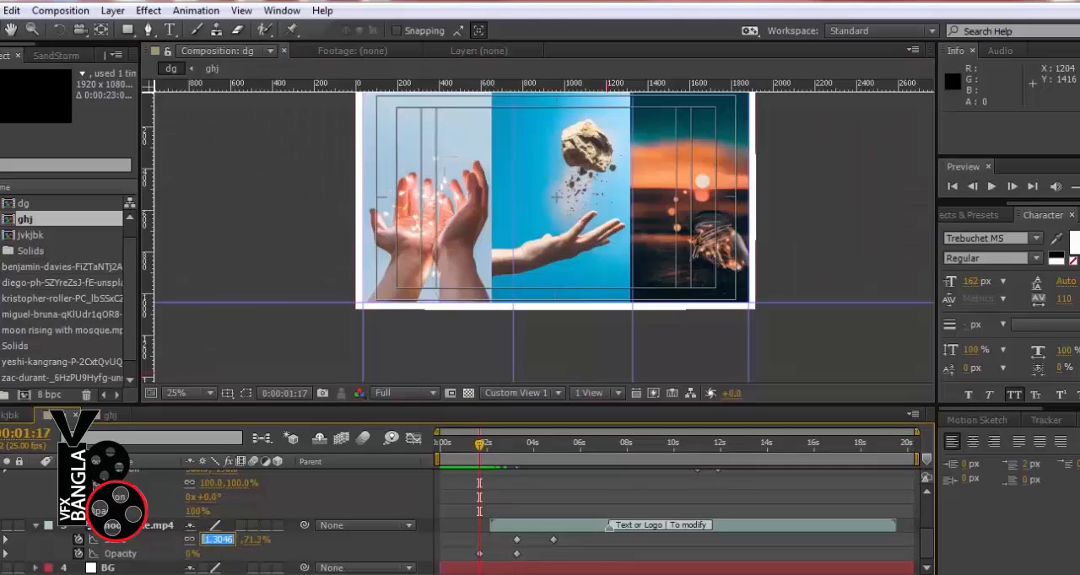
key("Return")
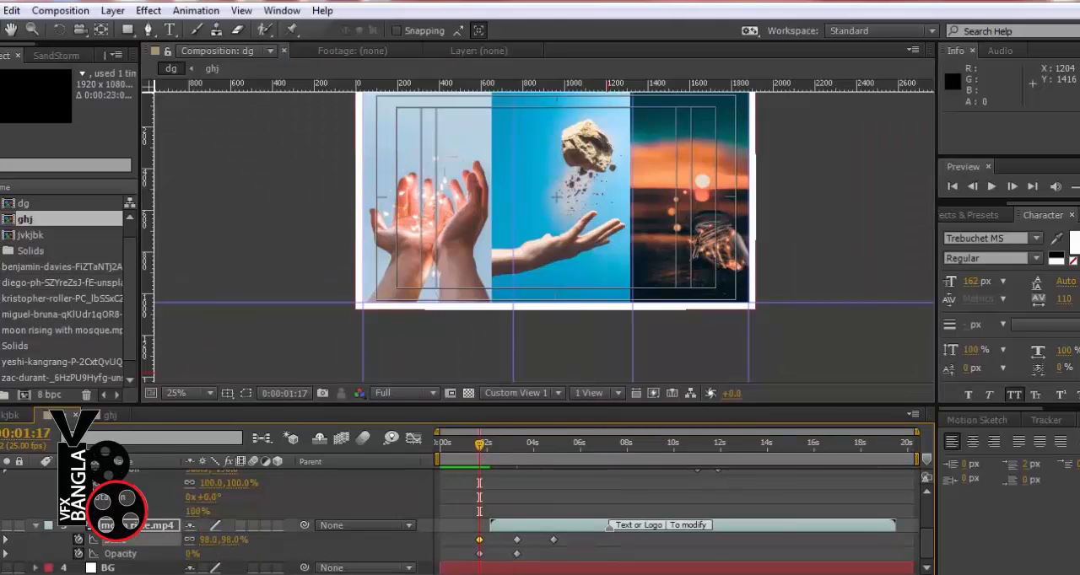
Set the mosque video's scale keyframe at 0:00:03:07 to 110%
left_click(513, 441)
left_click_drag(202, 547, 212, 549)
left_click(208, 541)
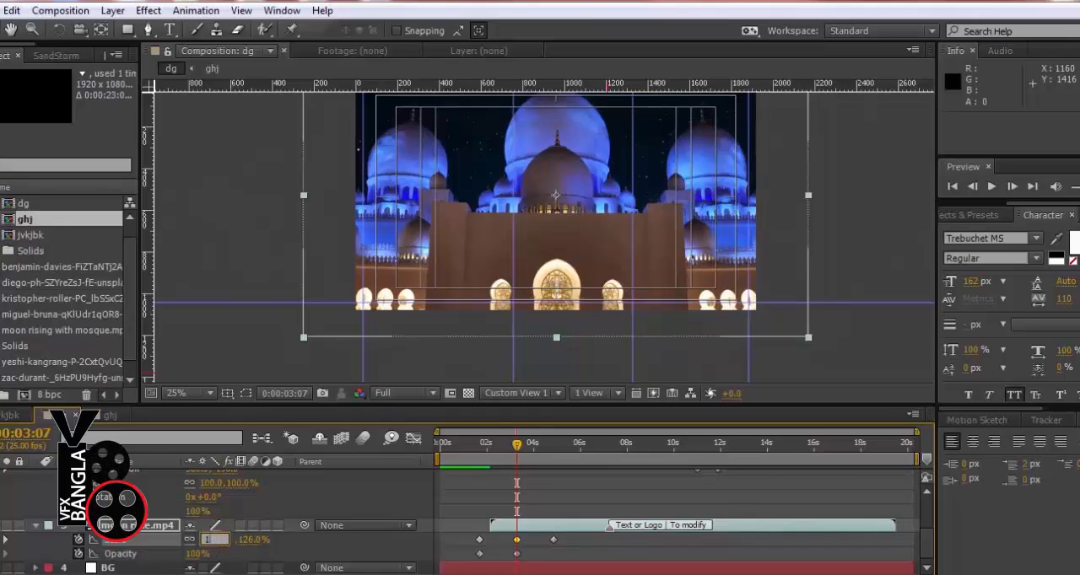
type("110")
key("Return")
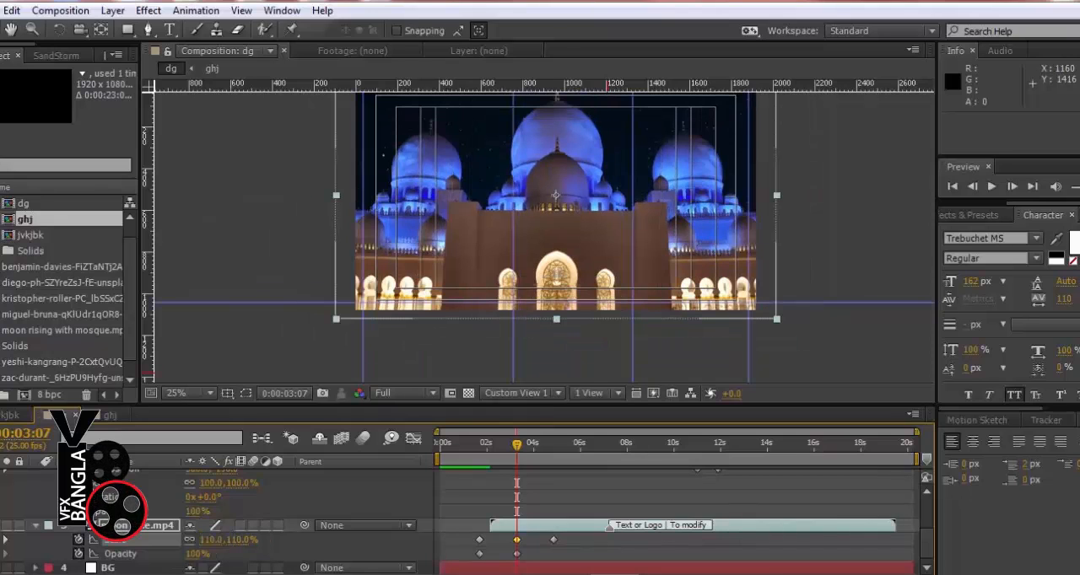
Extend the VFX BANGLA title layer to a 0:00:14:20 duration, start it at 0:00:09:04, and check its appearance over the moon
left_click_drag(469, 450, 552, 460)
scroll(592, 478, "up", 3)
left_click_drag(698, 505, 582, 505)
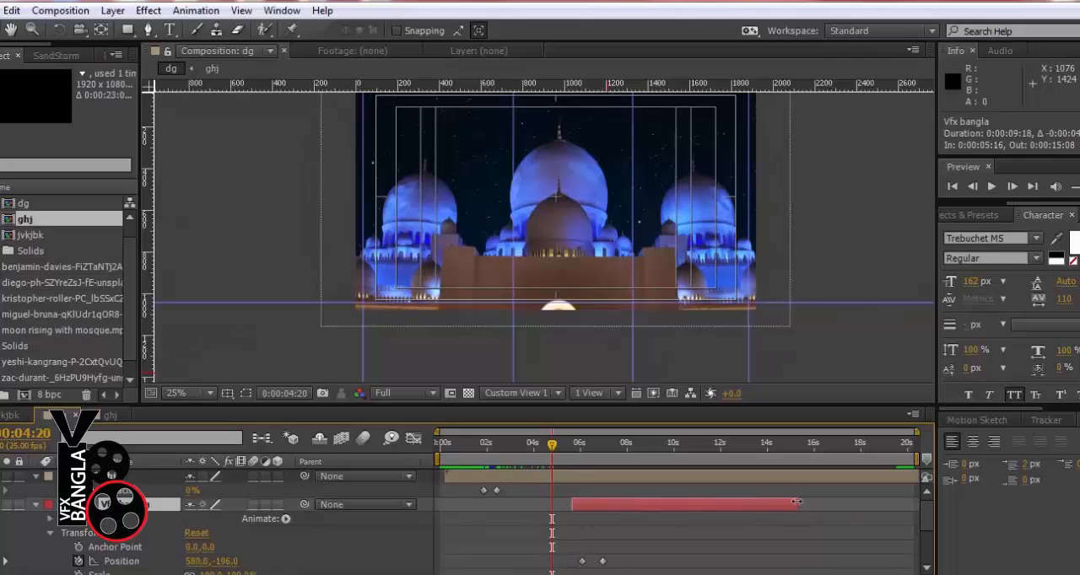
left_click_drag(796, 502, 889, 506)
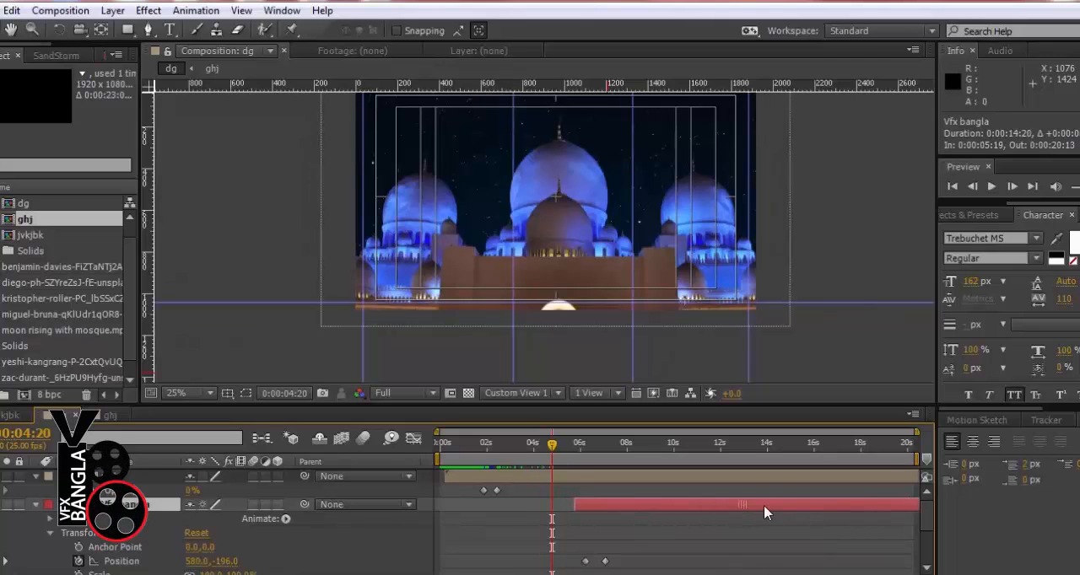
left_click_drag(747, 506, 829, 506)
left_click_drag(610, 445, 702, 457)
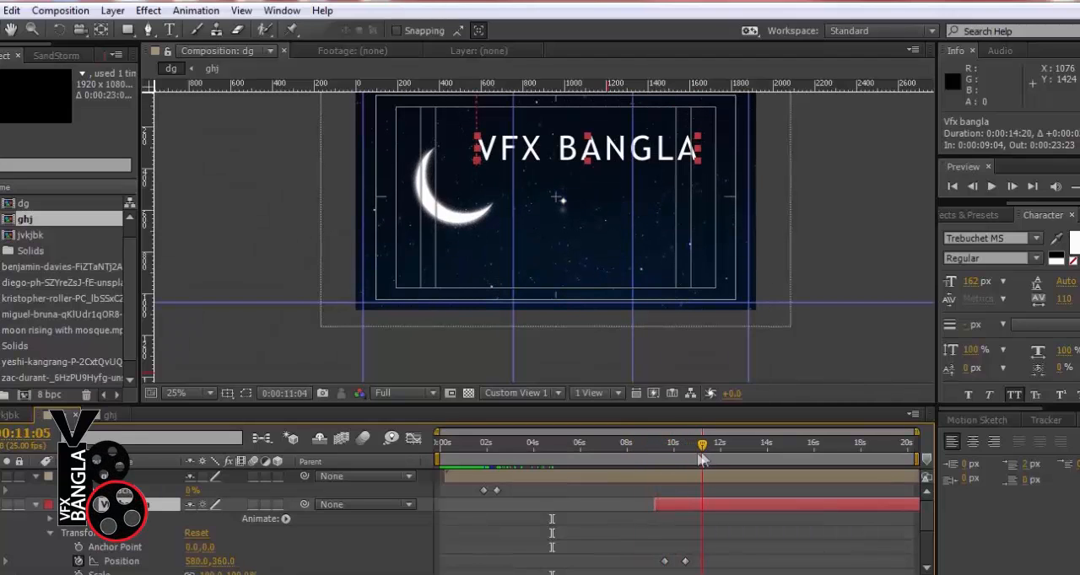
double_click(677, 502)
left_click(2, 32)
left_click_drag(685, 442, 708, 441)
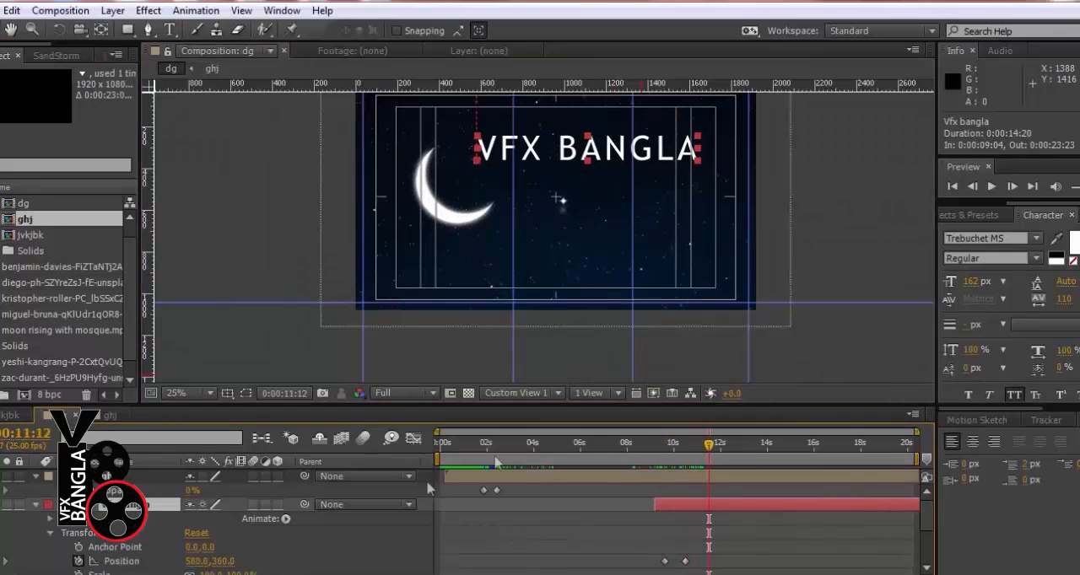
Collapse the properties of the VFX BANGLA title, ghj and mosque video layers
left_click(36, 505)
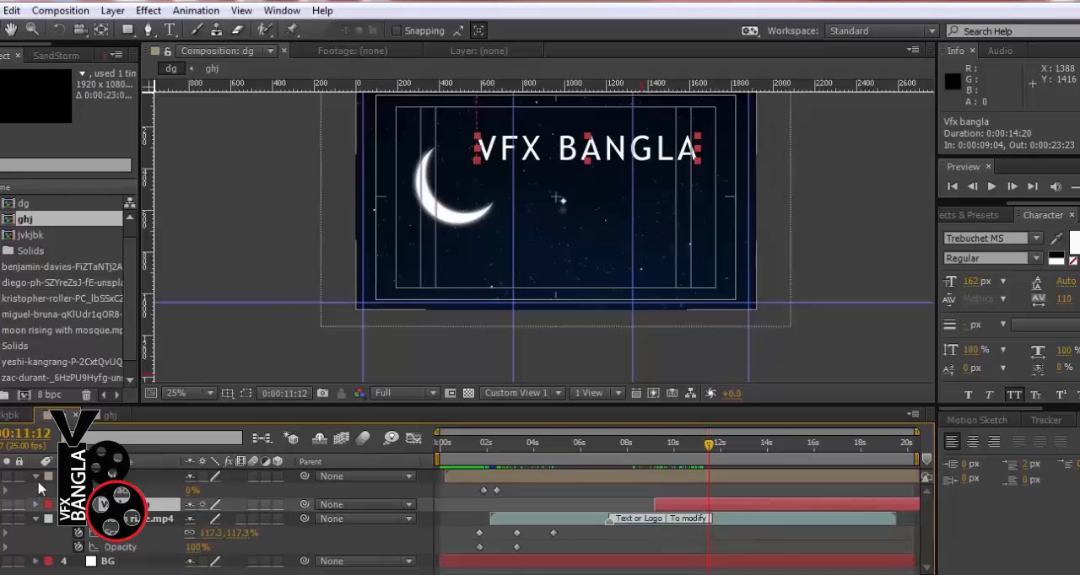
left_click(35, 476)
left_click(36, 505)
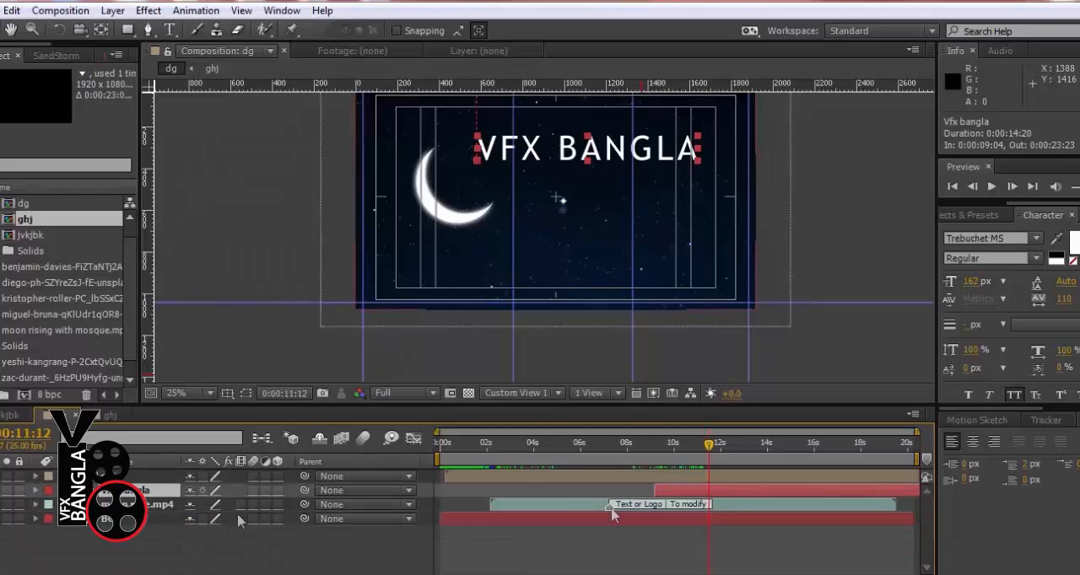
Apply the CC Light Sweep effect to the VFX BANGLA title layer, with the current time at 0:00:12:22
left_click_drag(631, 442, 742, 458)
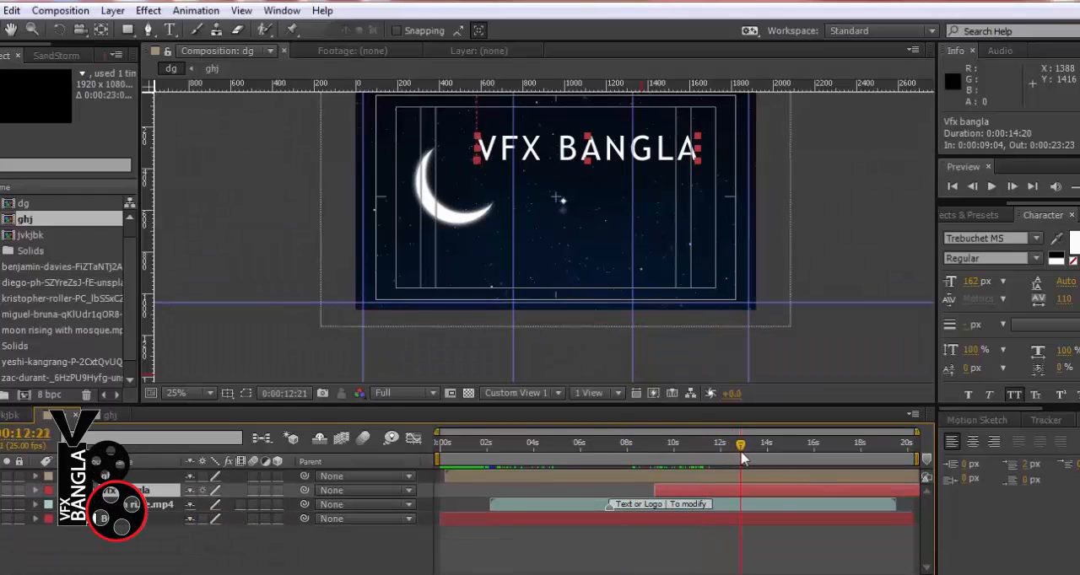
left_click(961, 214)
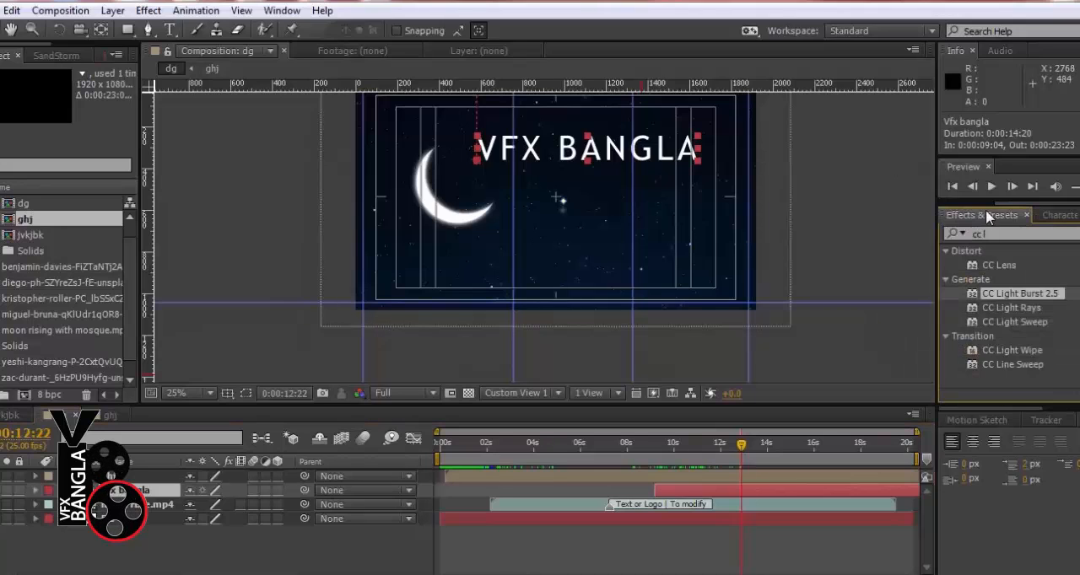
left_click(1030, 325)
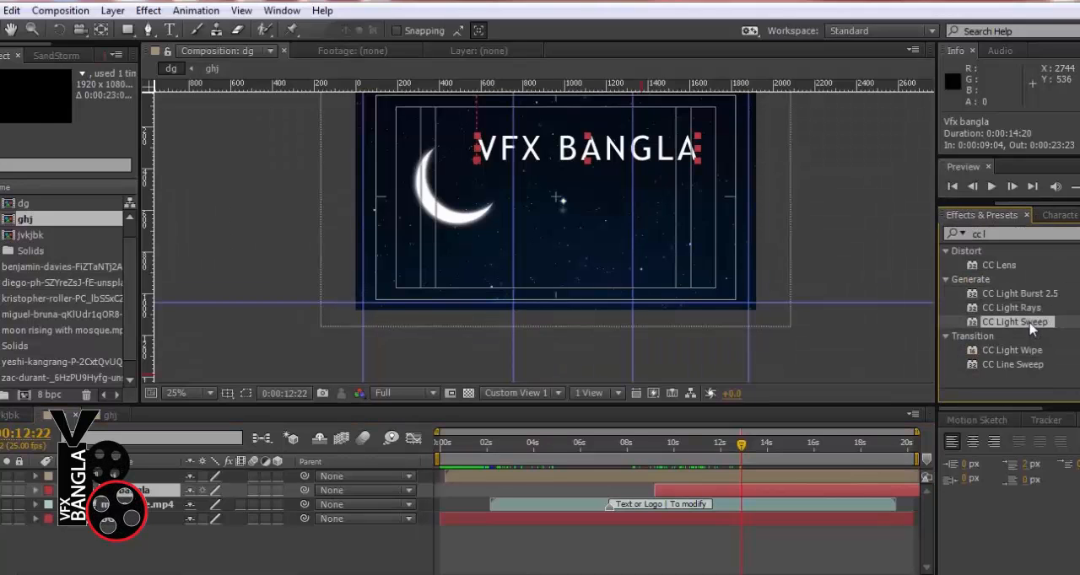
double_click(1031, 325)
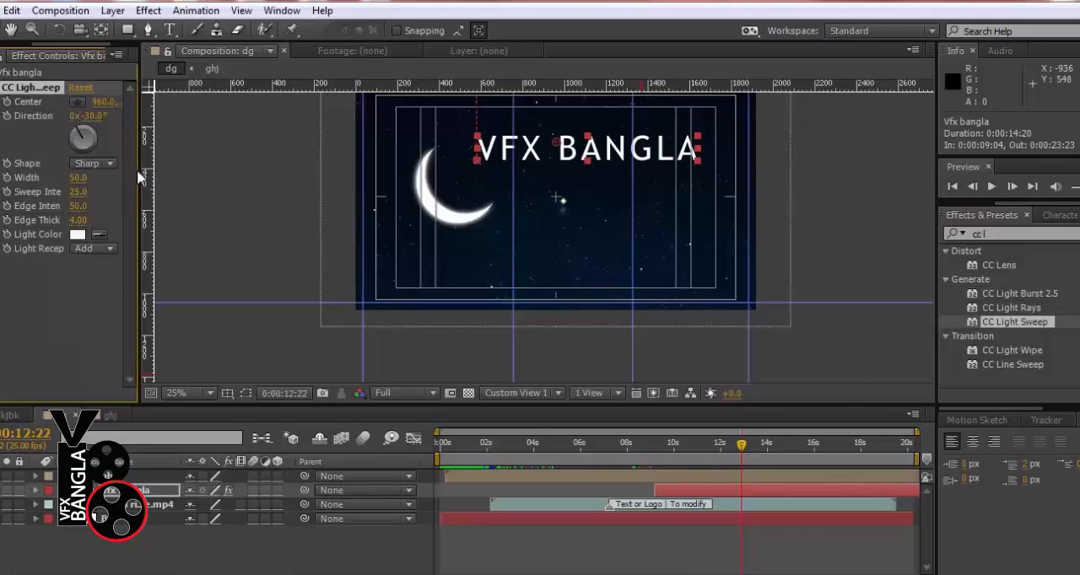
left_click_drag(140, 172, 209, 174)
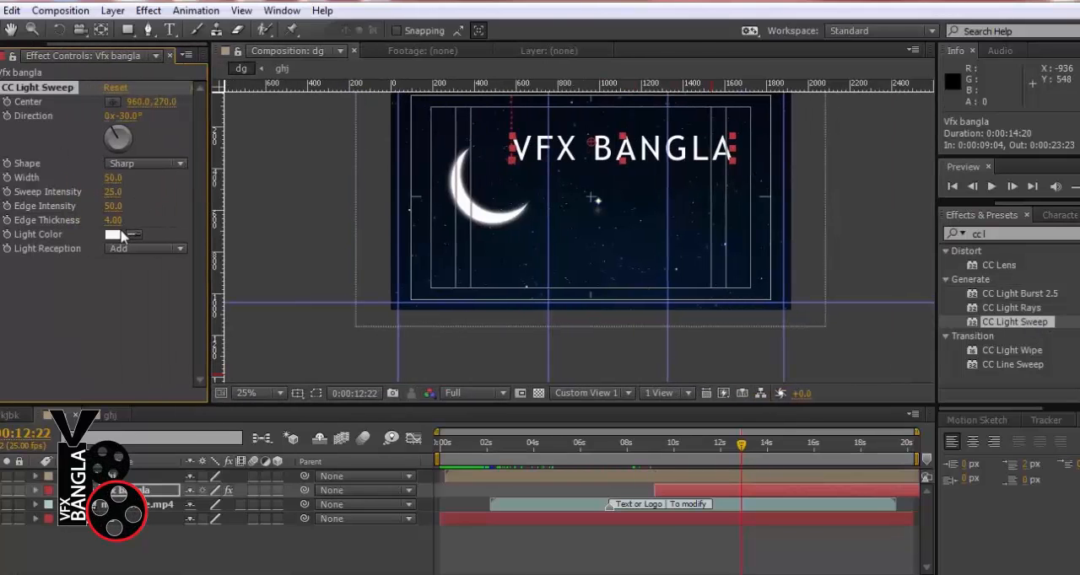
Set the light sweep's colour to bright yellow and its Light Reception to Composite
left_click(113, 235)
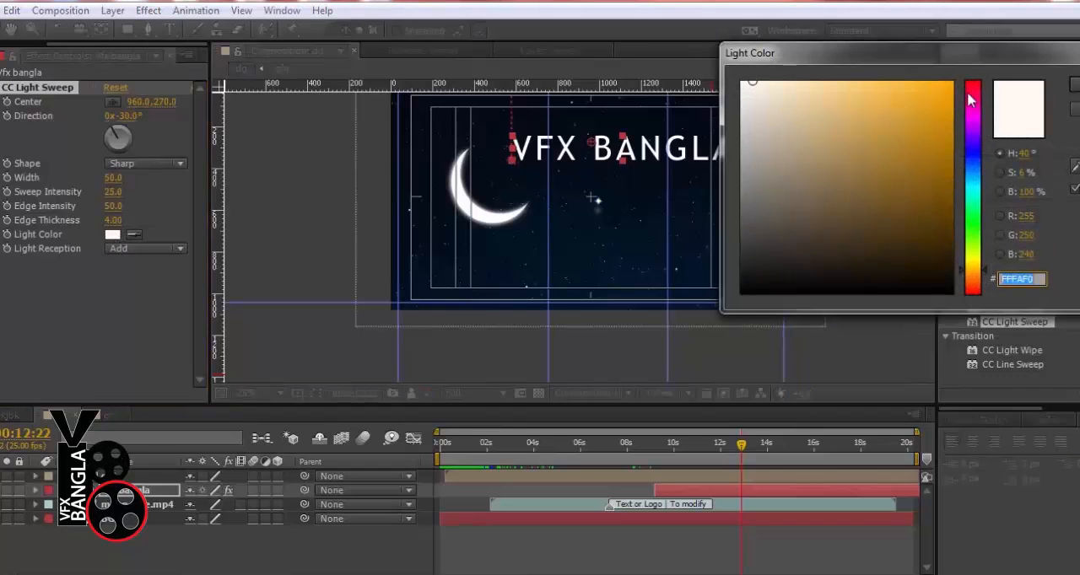
left_click(976, 257)
left_click(950, 83)
left_click(1074, 90)
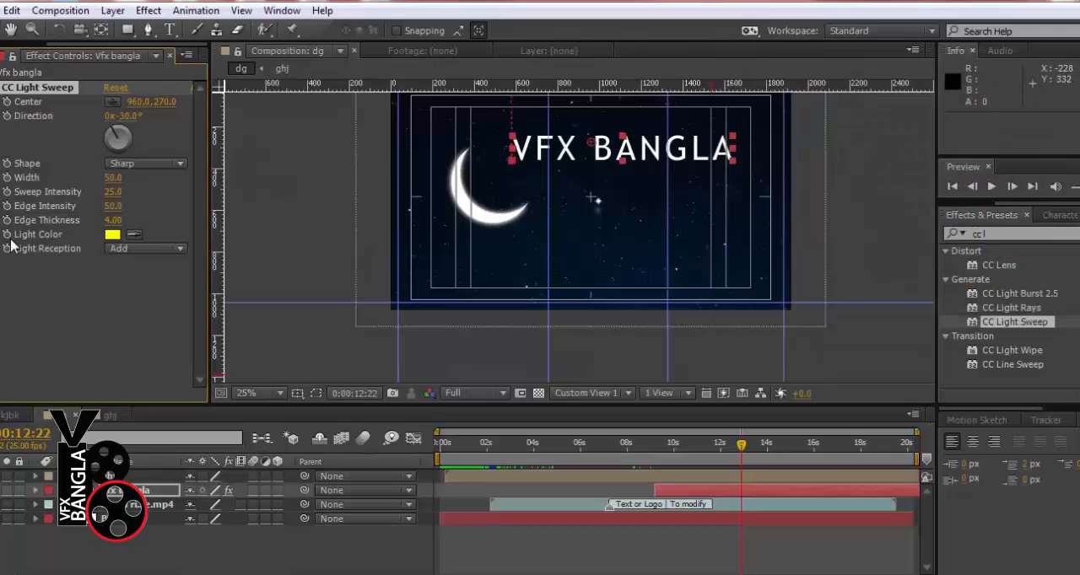
left_click(138, 249)
left_click(157, 285)
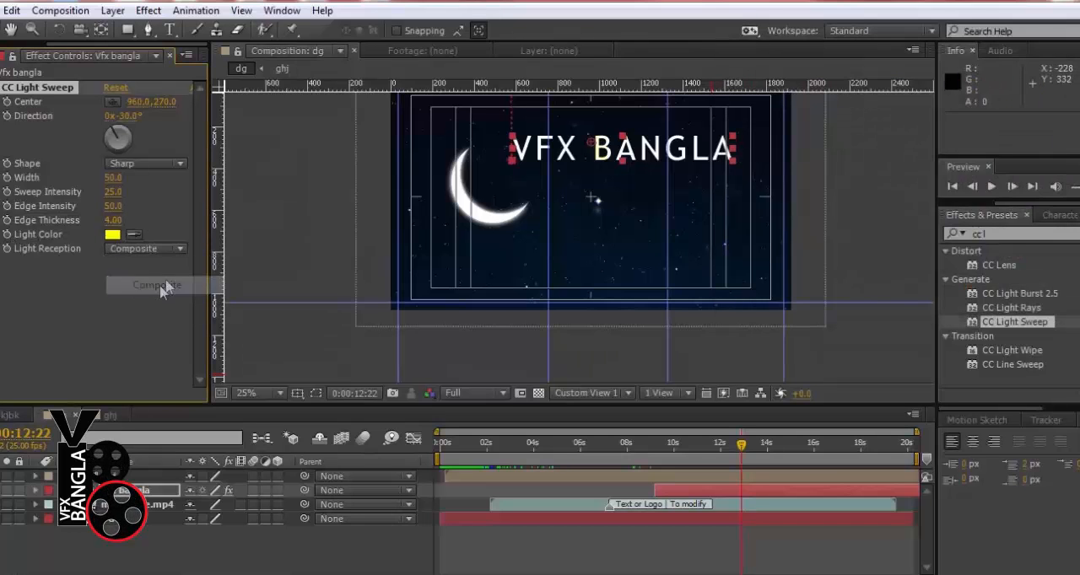
Place the light sweep's Center before the title at 306, 130 and start keyframing it at 0:00:12:22
scroll(626, 172, "up", 1)
left_click_drag(629, 173, 695, 389)
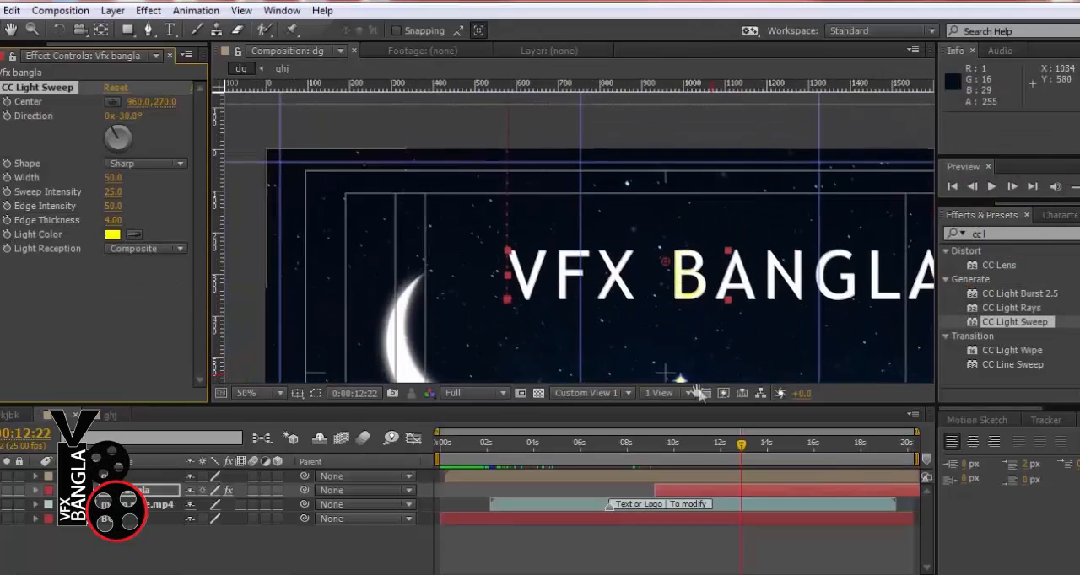
mouse_move(666, 259)
left_mouse_down()
mouse_move(609, 229)
mouse_move(369, 204)
left_mouse_up()
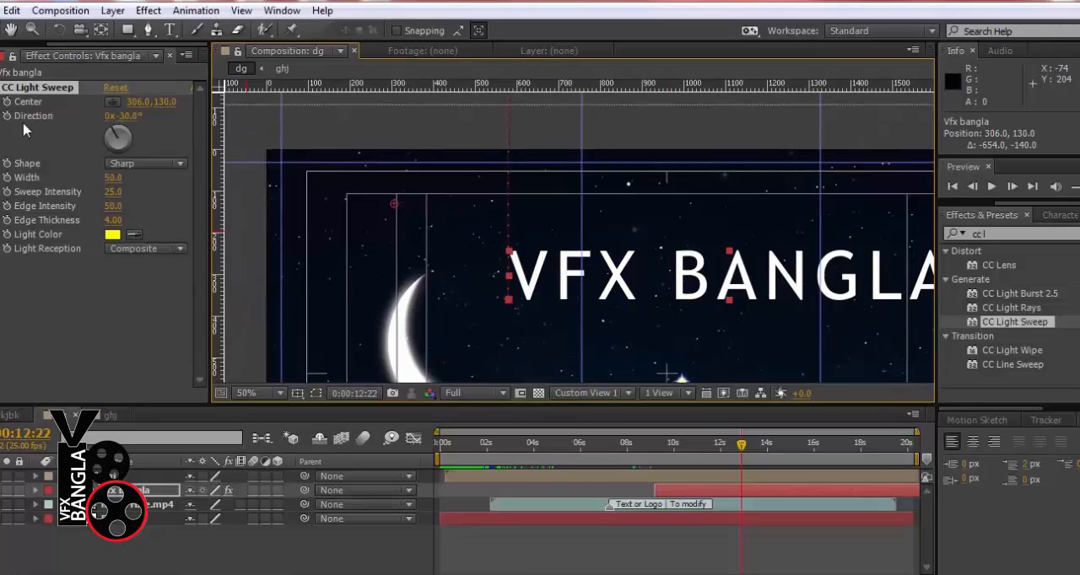
left_click(7, 102)
Keyframe the light sweep's Center at 0:00:13:18 past the end of the title, at 2142, 114
left_click_drag(769, 454, 760, 452)
left_click_drag(637, 299, 485, 295)
left_click(116, 103)
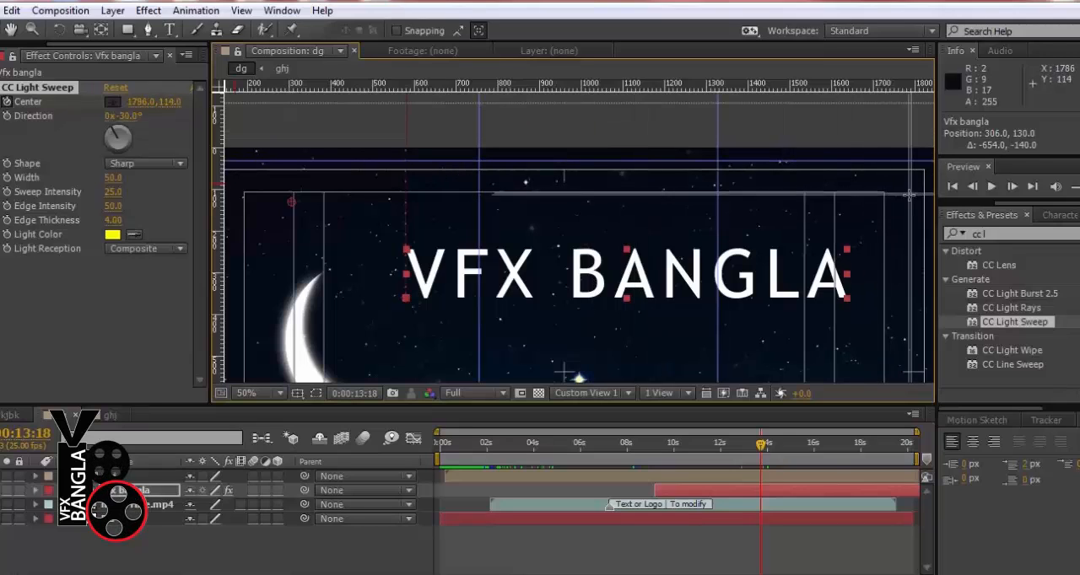
left_click(722, 201)
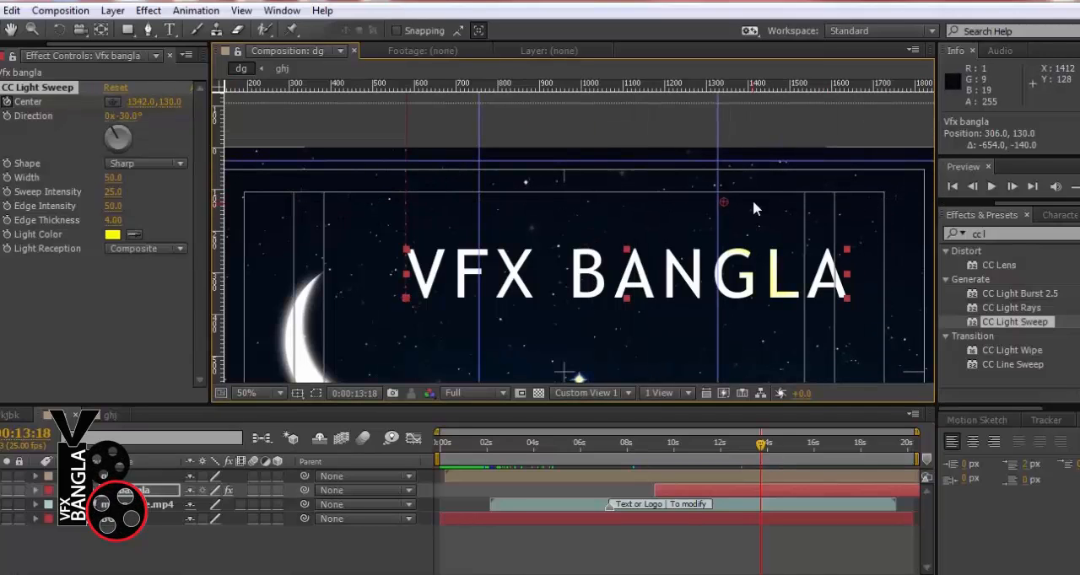
left_click_drag(726, 201, 1060, 195)
Start the work area at about 0:00:12:00 and preview the light sweep across the title
left_click_drag(438, 459, 716, 449)
key("KP_0")
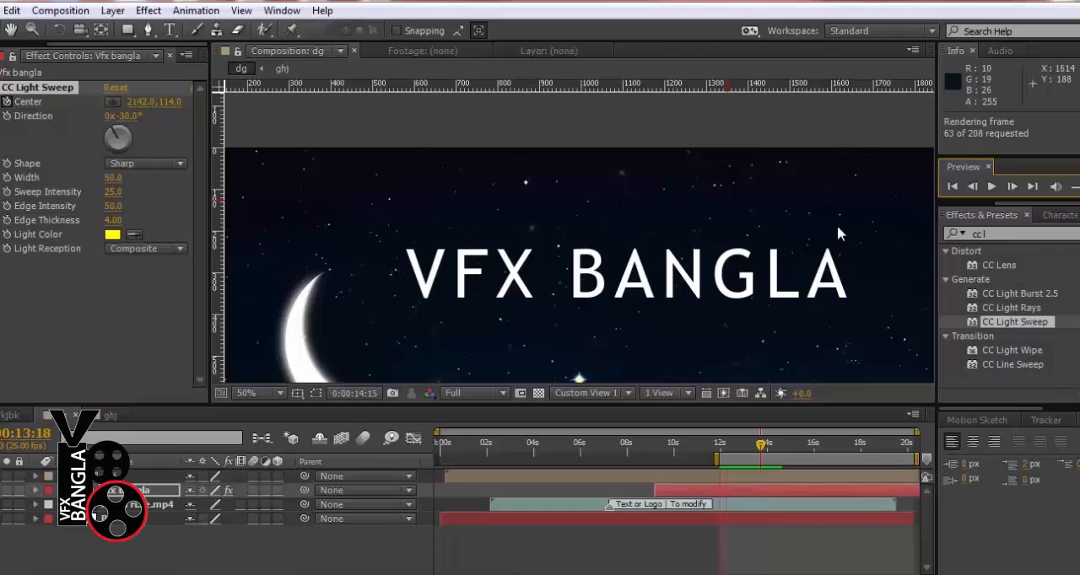
key("space")
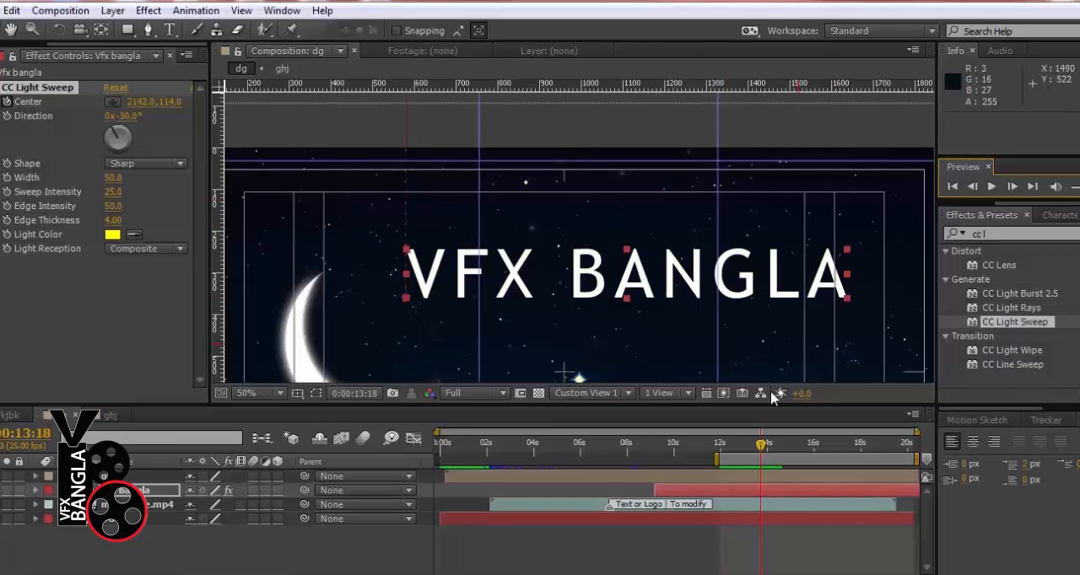
Set the light sweep's width to 20 and its sweep intensity to 124, judging the result at 0:00:13:00
left_click_drag(730, 445, 744, 441)
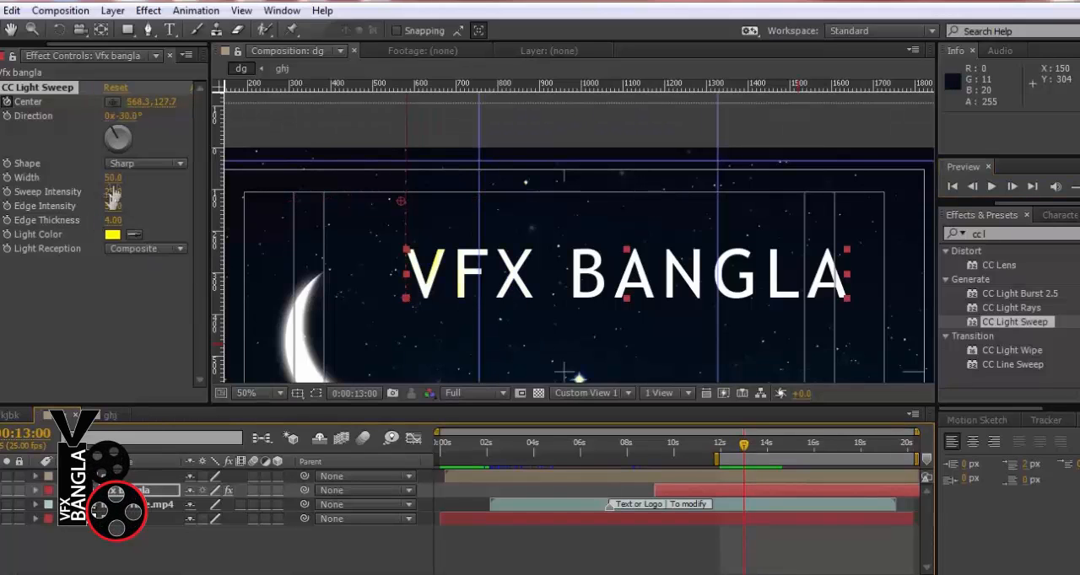
scroll(506, 277, "up", 1)
left_click_drag(453, 276, 619, 264)
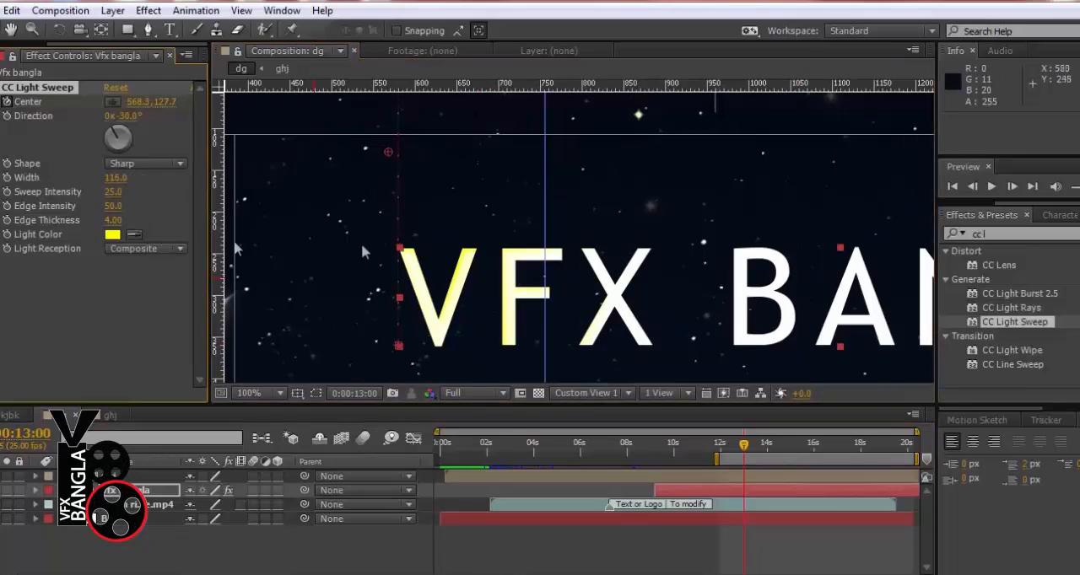
left_click_drag(182, 191, 229, 190)
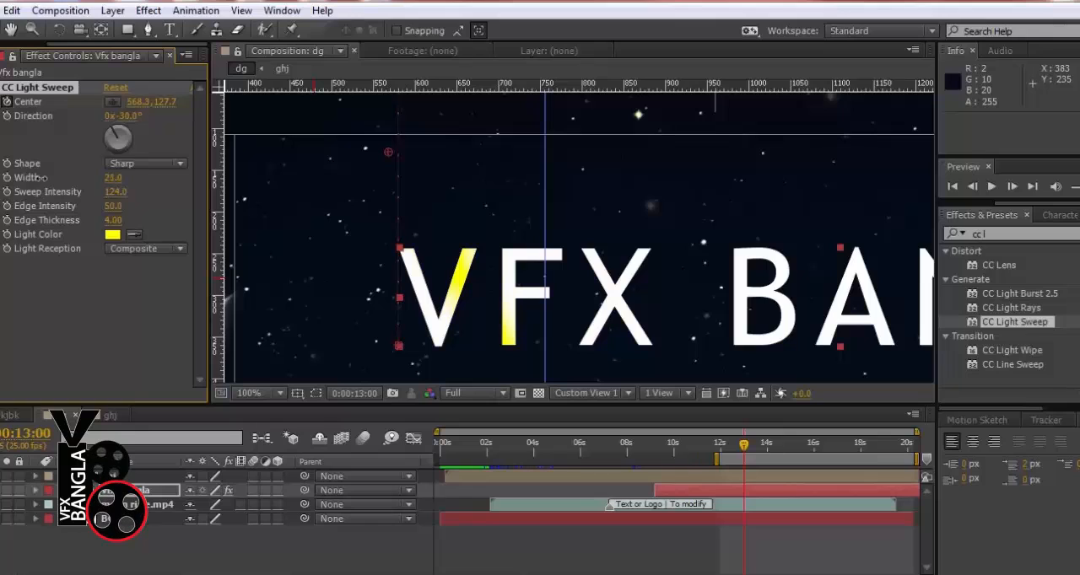
Try the sweep direction at 51°, set it to -36°, and scrub through the title to check the angle
left_click(118, 125)
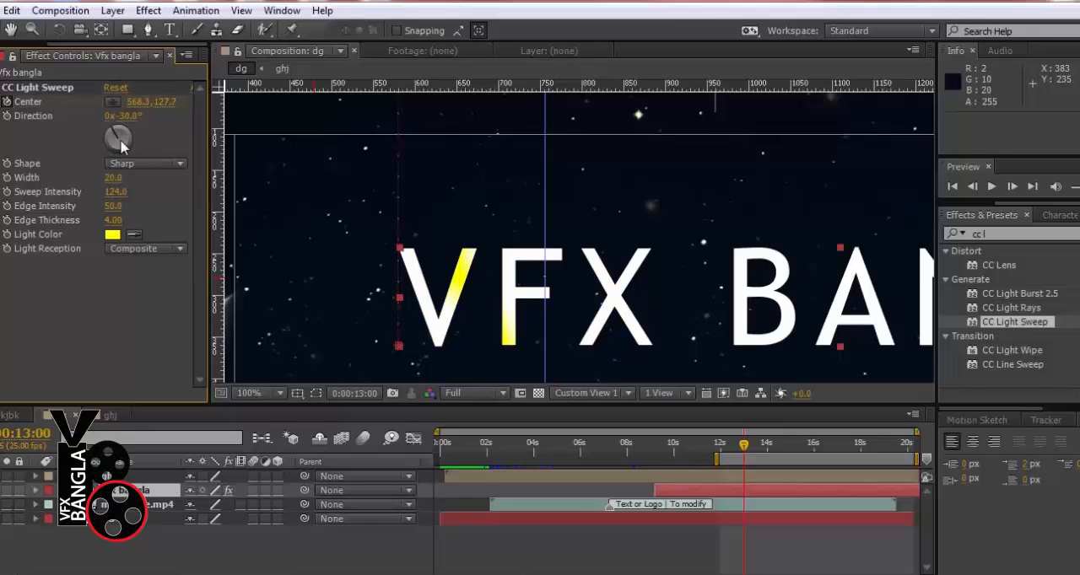
left_click_drag(112, 129, 128, 139)
left_click_drag(743, 446, 748, 448)
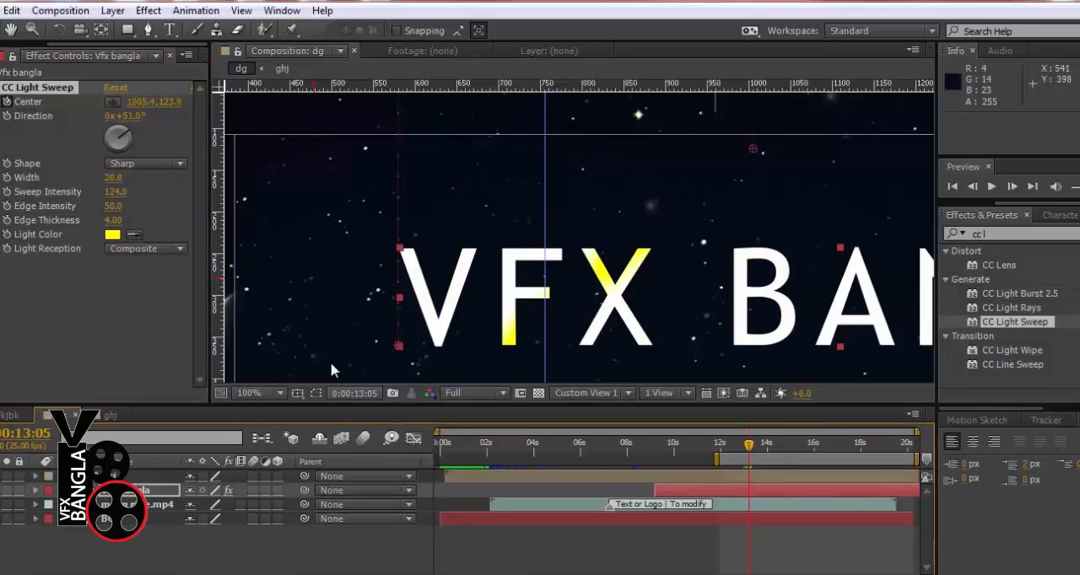
left_click_drag(127, 140, 113, 137)
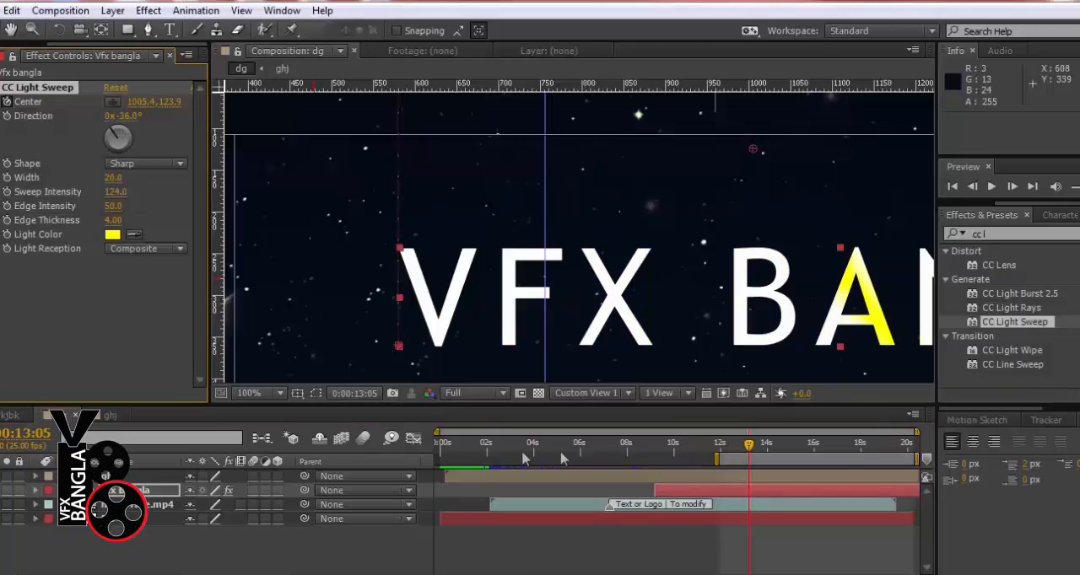
left_click_drag(719, 448, 745, 450)
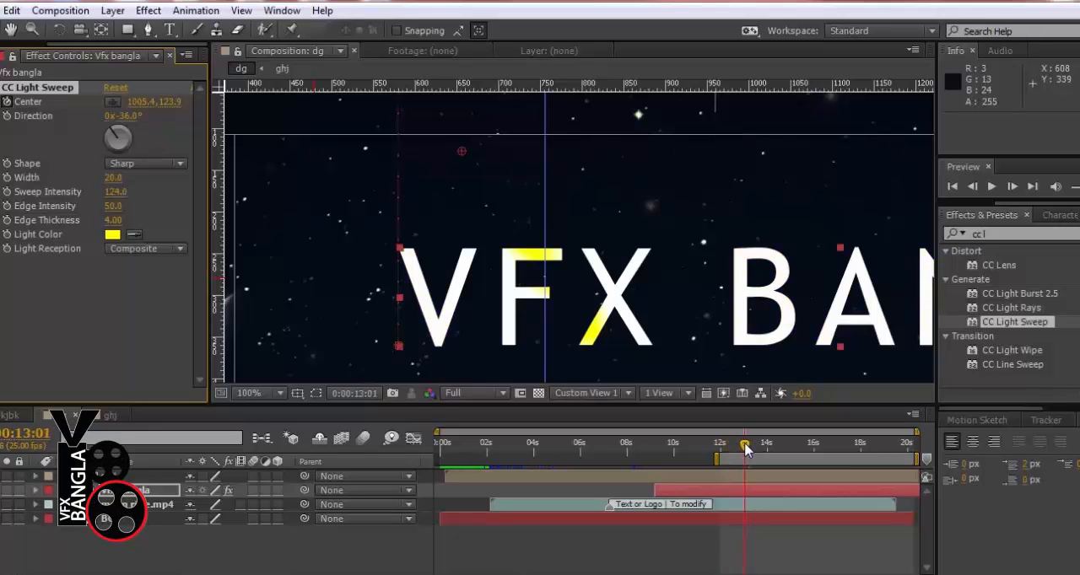
Slow the light sweep by moving its second Center keyframe to about 0:00:15:00, and preview the result
left_click(746, 495)
left_click(36, 490)
left_click(49, 505)
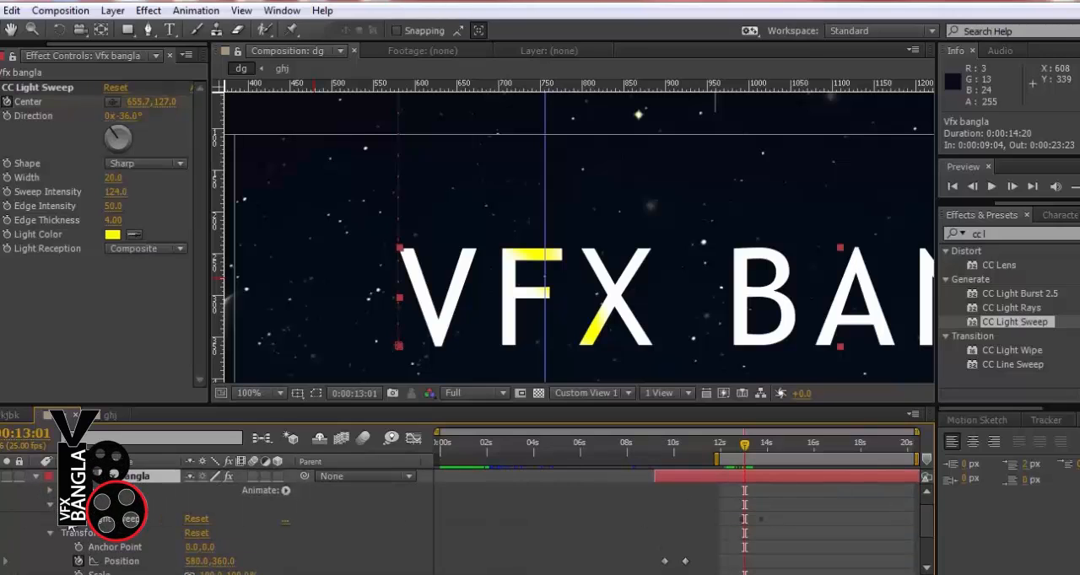
left_click(64, 519)
scroll(142, 525, "down", 1)
left_click_drag(760, 489, 790, 491)
left_click(1079, 187)
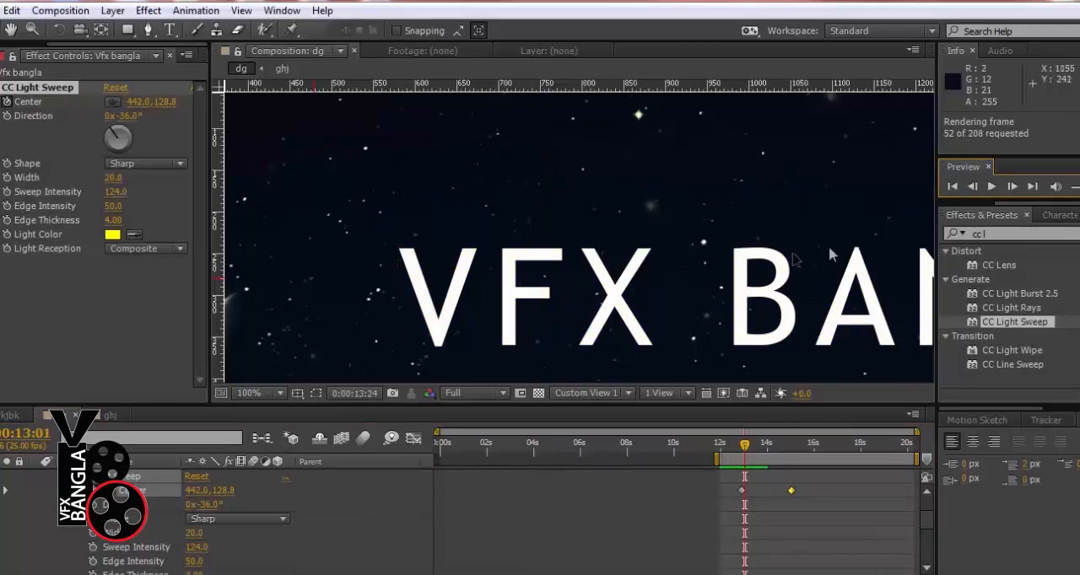
key("space")
key("space")
Extend the work area back to the composition's start, collapse the title's properties, and move the current time to 0:00:01:10
left_click_drag(714, 458, 423, 446)
scroll(135, 506, "up", 2)
left_click(36, 491)
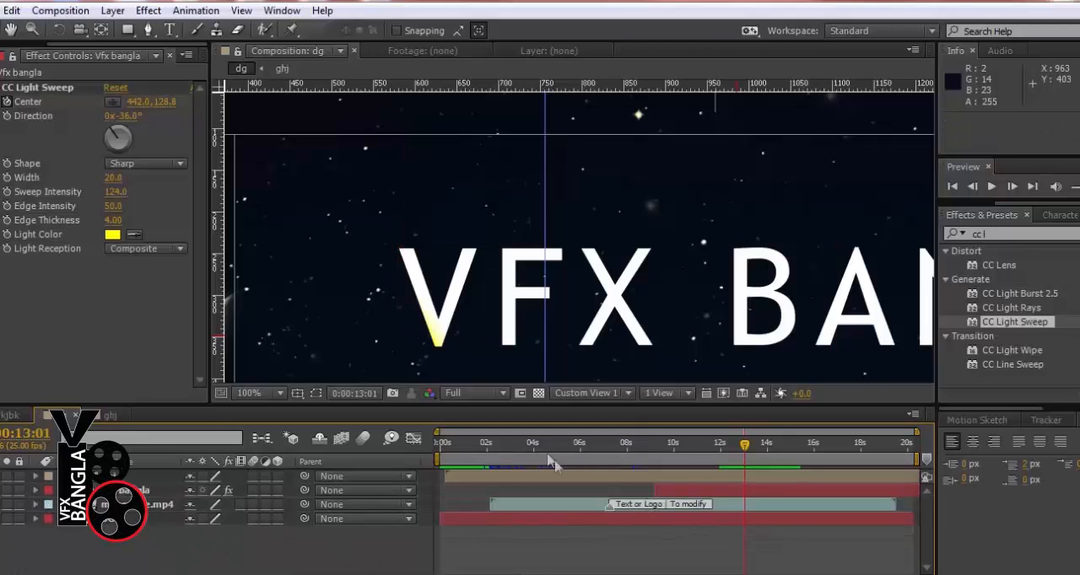
scroll(582, 207, "down", 4)
left_click_drag(446, 443, 472, 444)
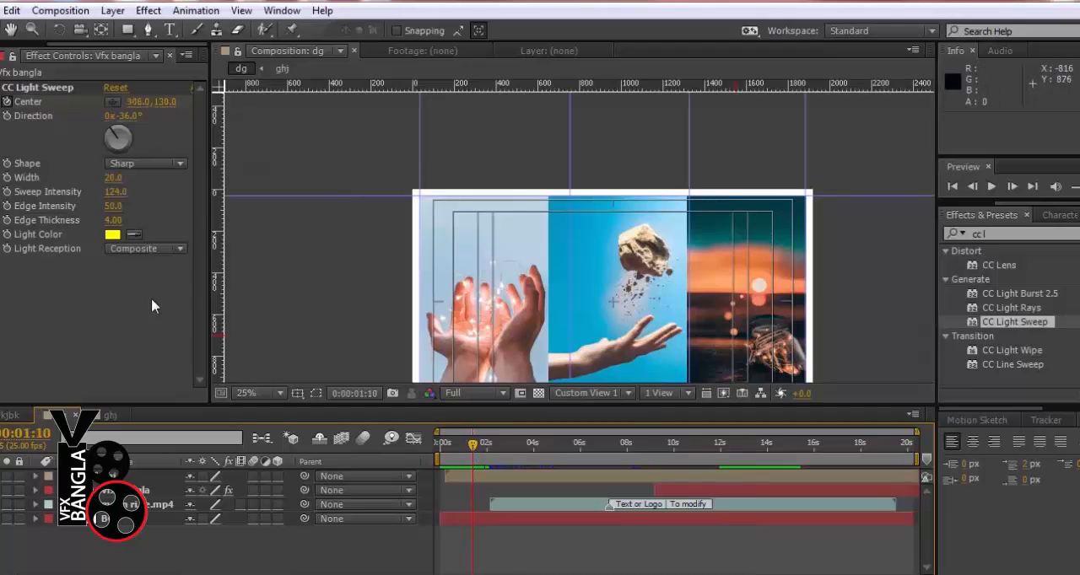
Open the file import dialog and look through the Downloads and My Music folders for a file to import
left_click(4, 55)
key("ctrl+i")
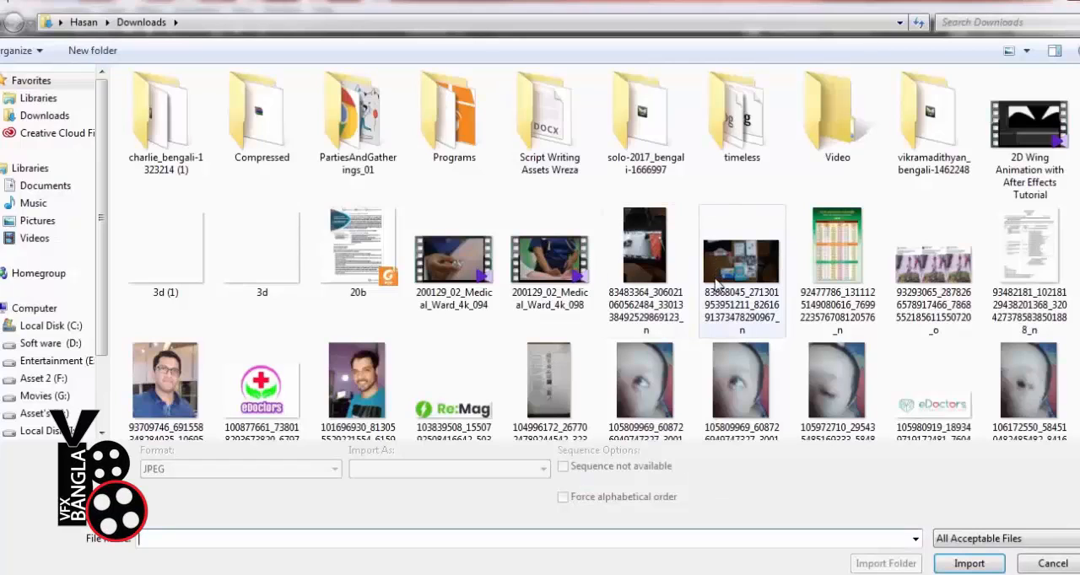
scroll(724, 307, "down", 10)
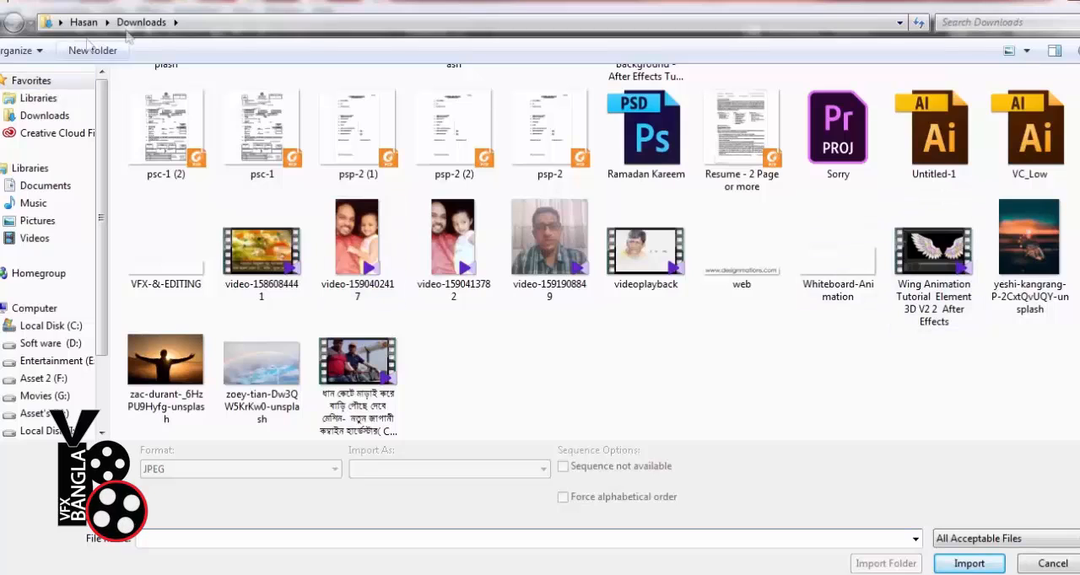
left_click(88, 23)
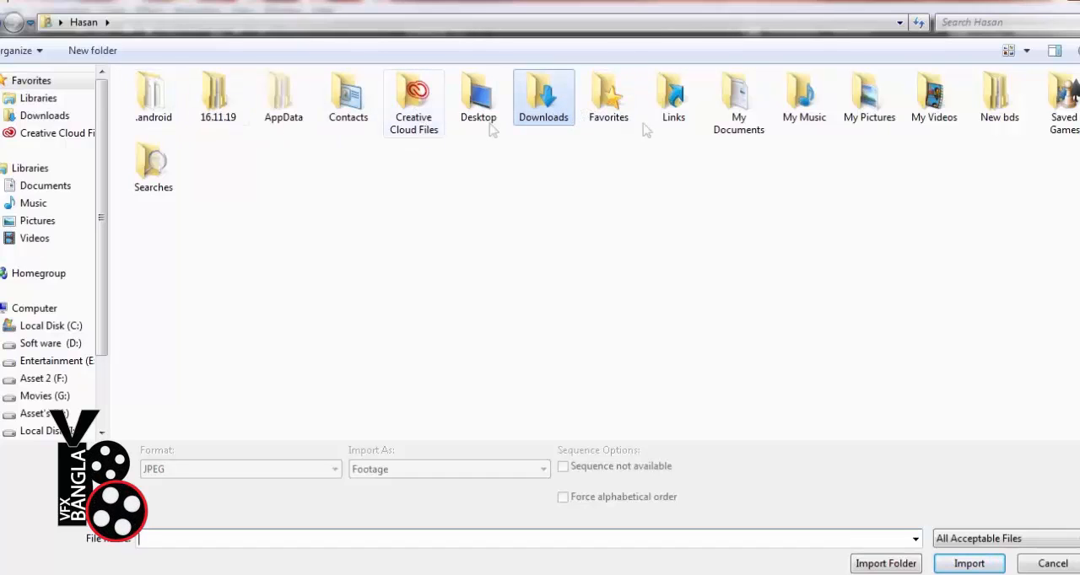
double_click(792, 114)
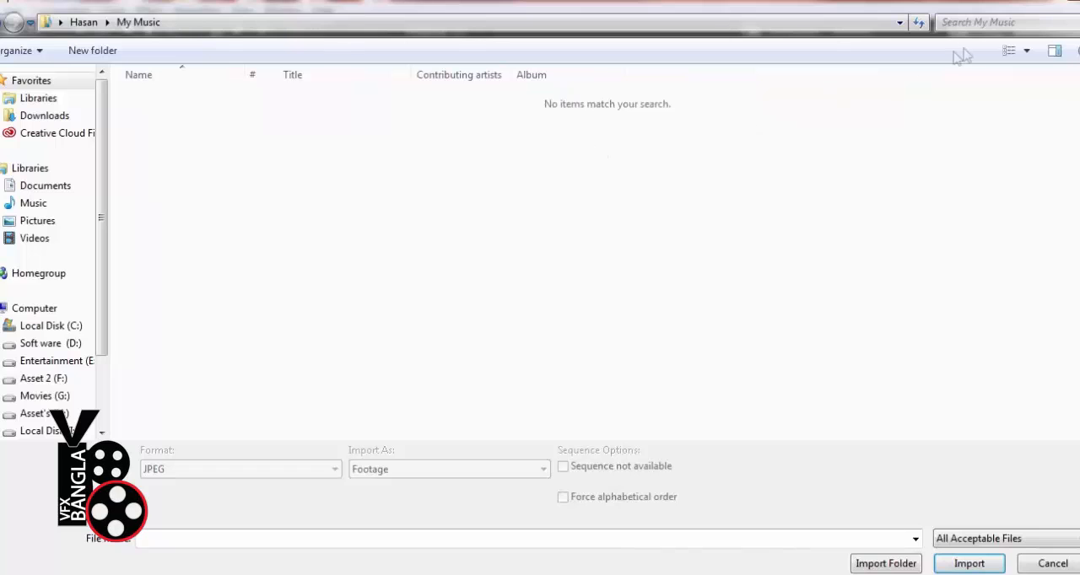
Open the Vfx bangla folder on the Soft ware (D:) drive in the import dialog
left_click(56, 346)
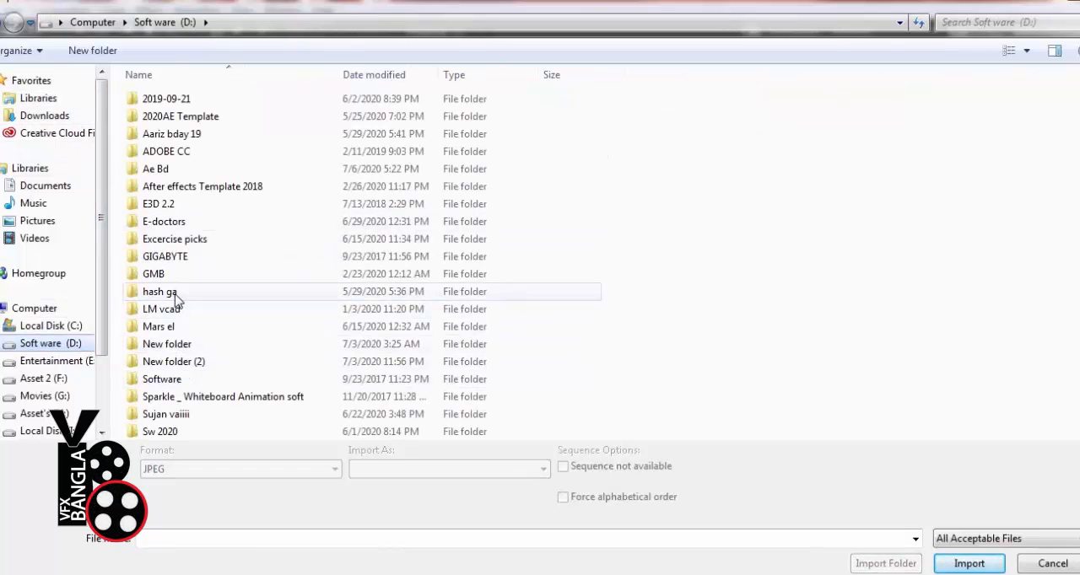
scroll(191, 386, "down", 3)
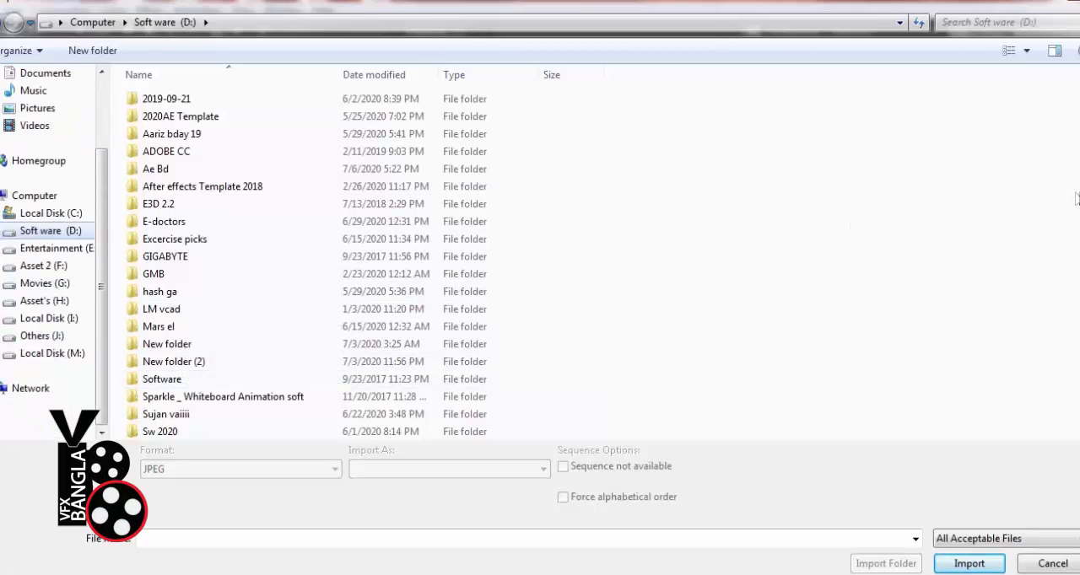
scroll(591, 295, "down", 2)
double_click(190, 361)
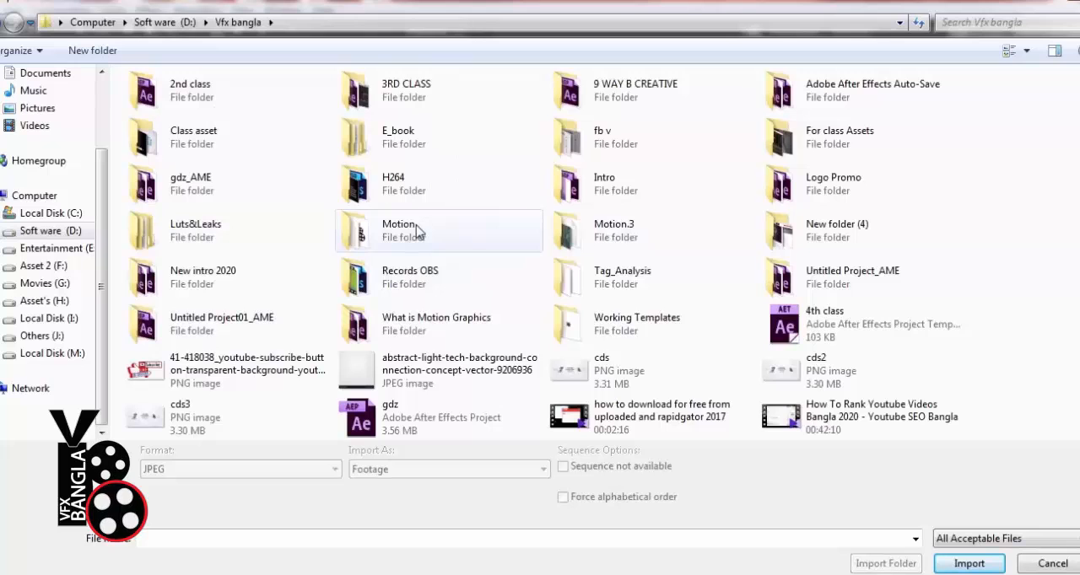
Look through the Vfx bangla subfolders Motion, Intro and New folder (4) for a file to import
scroll(415, 232, "down", 2)
scroll(416, 232, "up", 2)
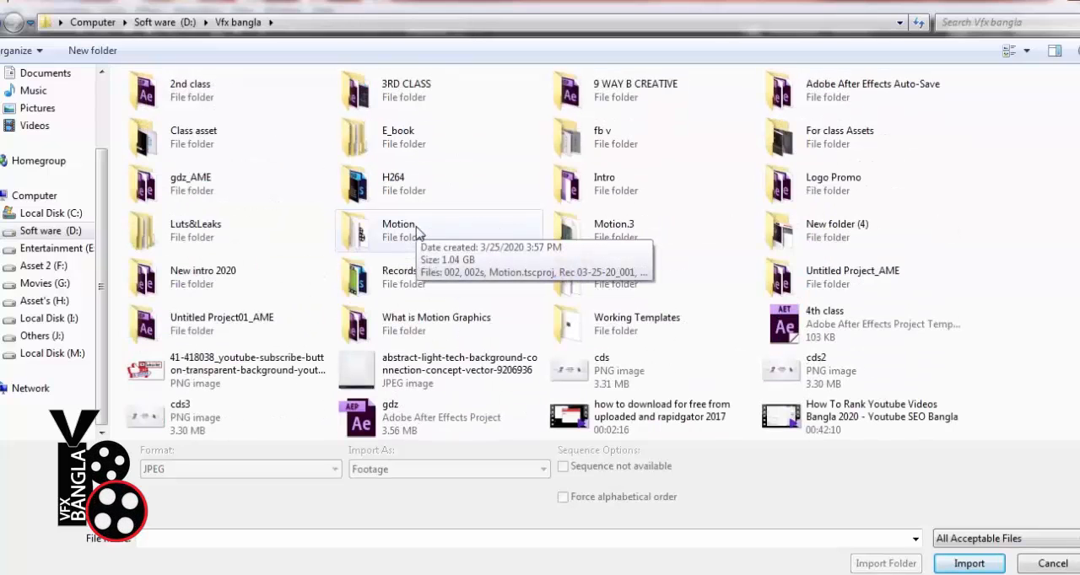
double_click(401, 230)
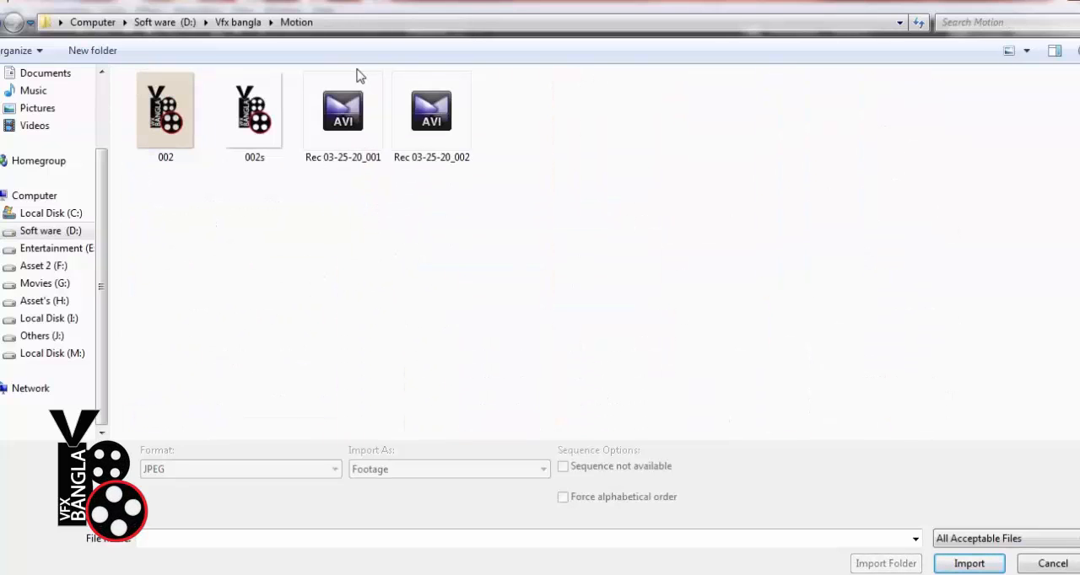
left_click(8, 25)
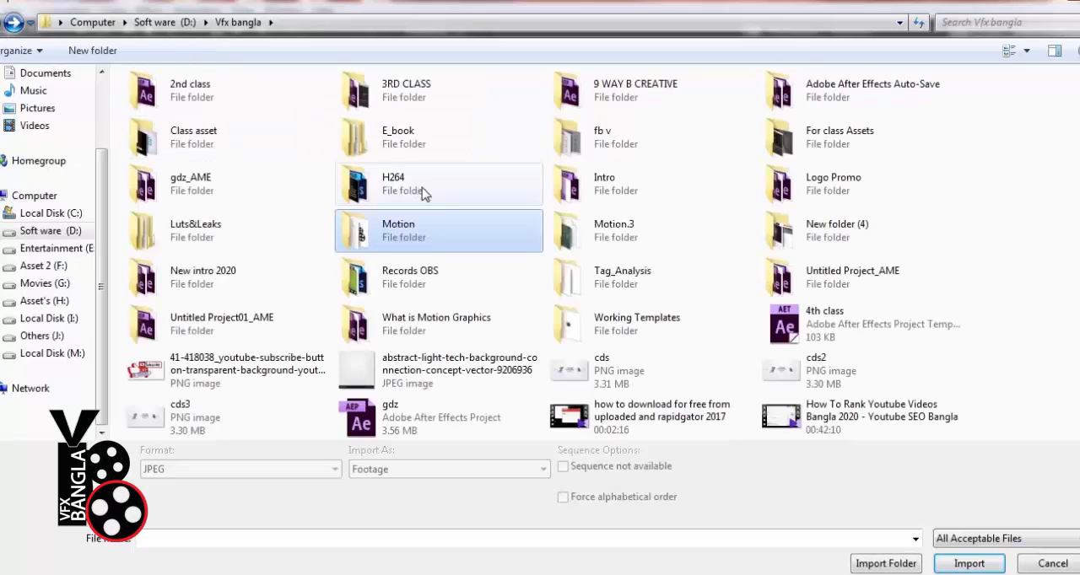
double_click(604, 184)
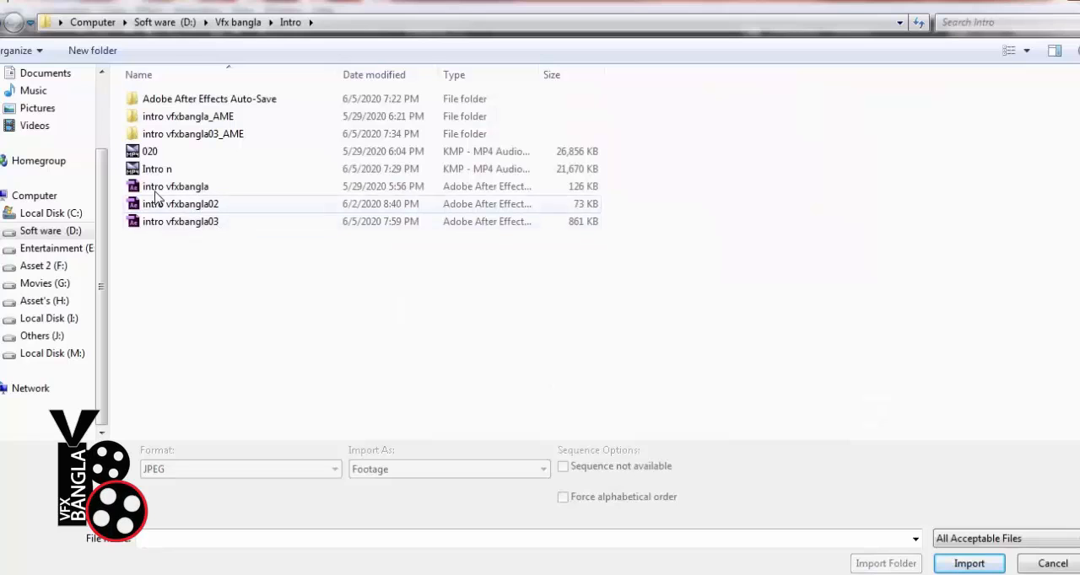
left_click(14, 23)
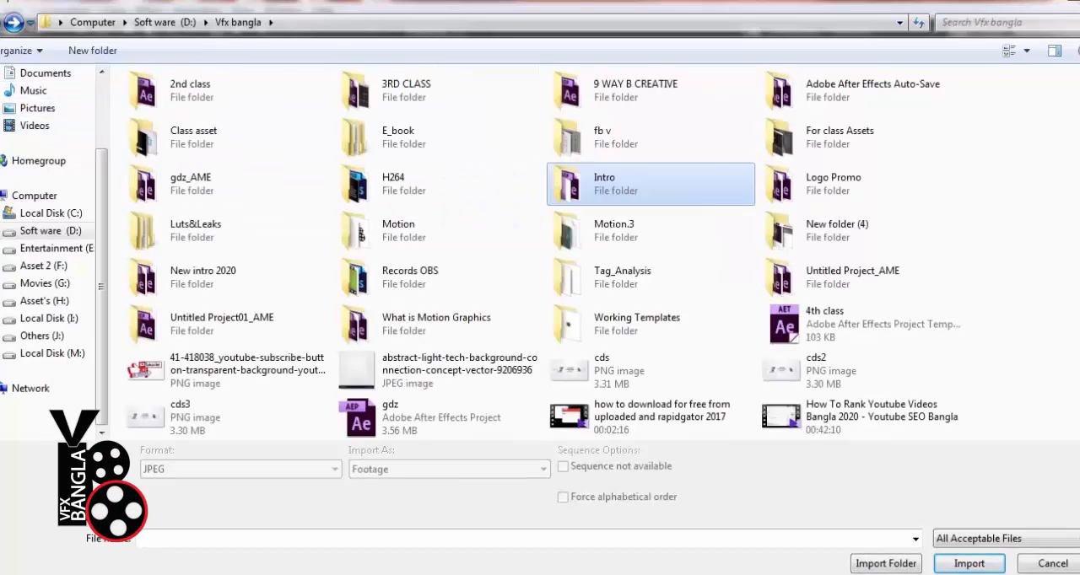
double_click(793, 230)
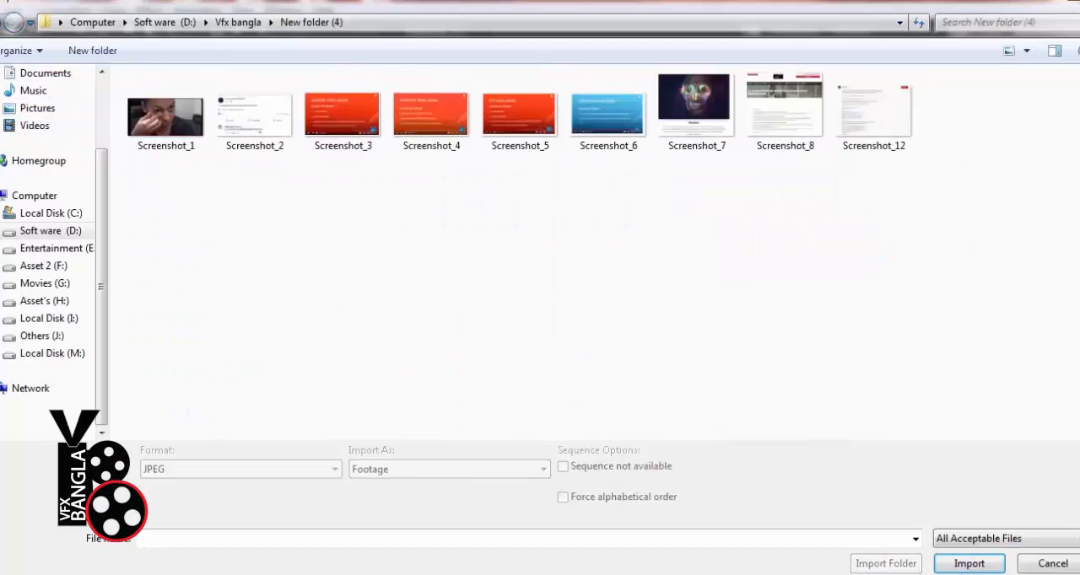
left_click(1, 22)
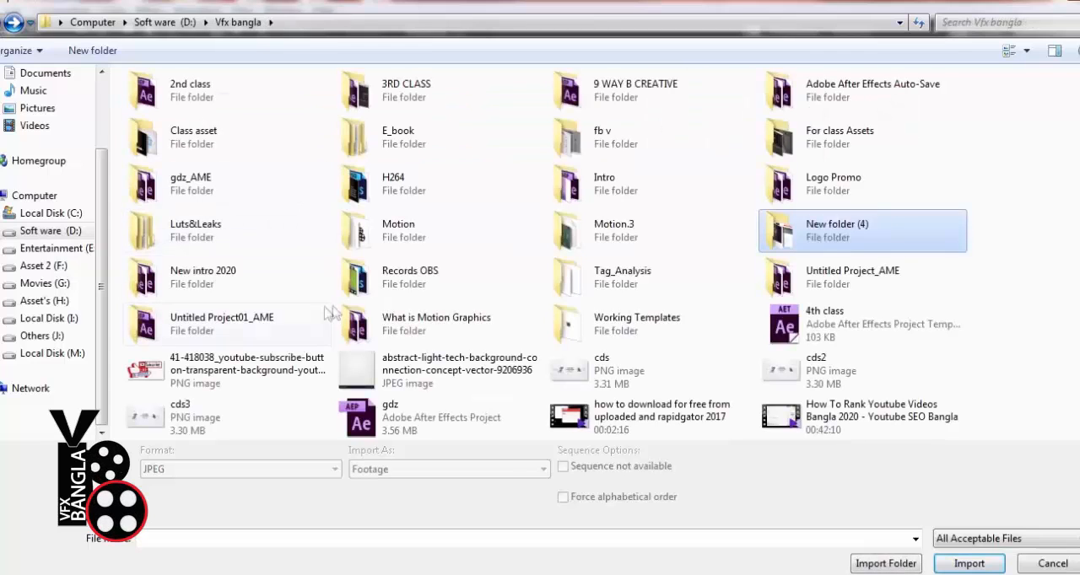
Import the audio file Ambient Music Theme 04 from the New intro 2020 folder as footage
double_click(210, 286)
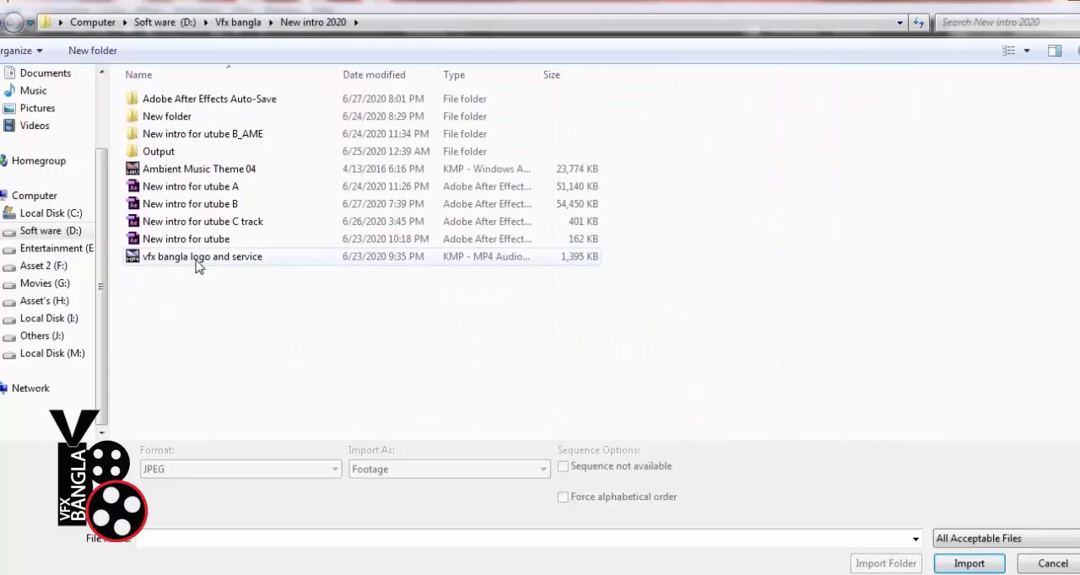
left_click(198, 260)
left_click(179, 169)
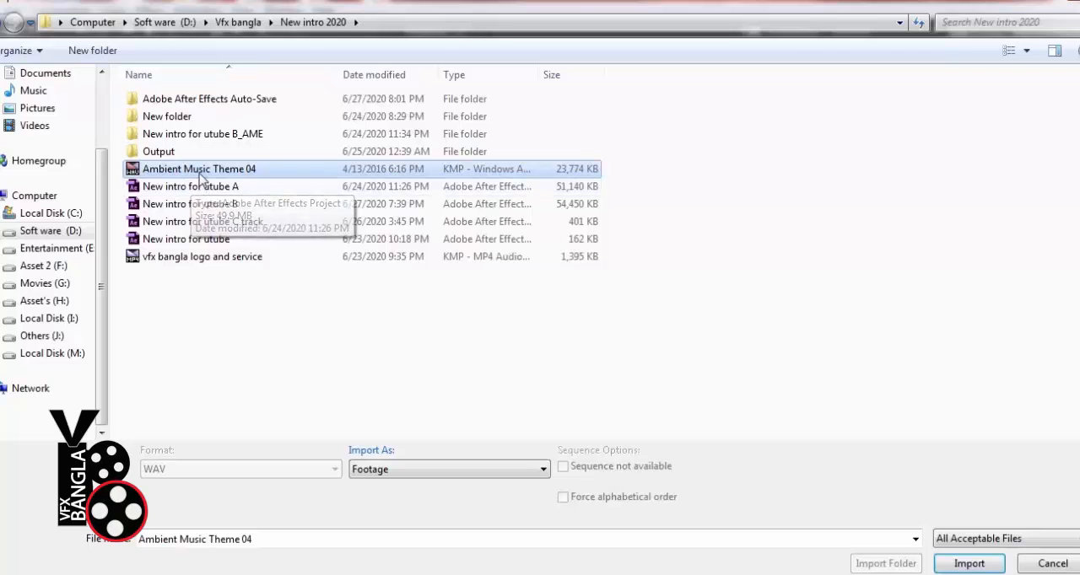
left_click(969, 562)
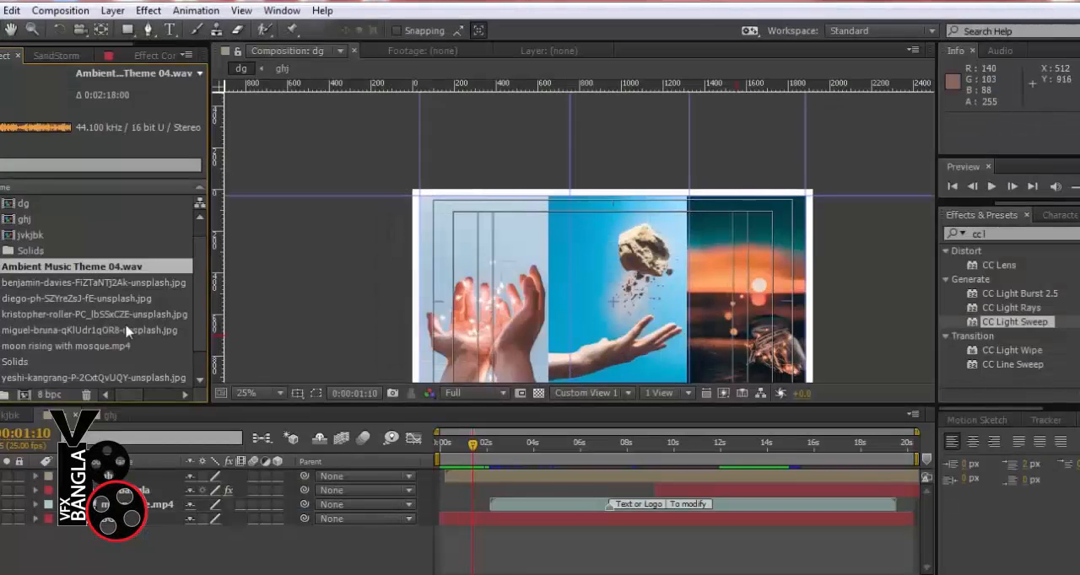
Add Ambient Music Theme 04.wav to the dg composition as the lowest layer, below BG, and preview the result briefly
left_click_drag(105, 267, 192, 546)
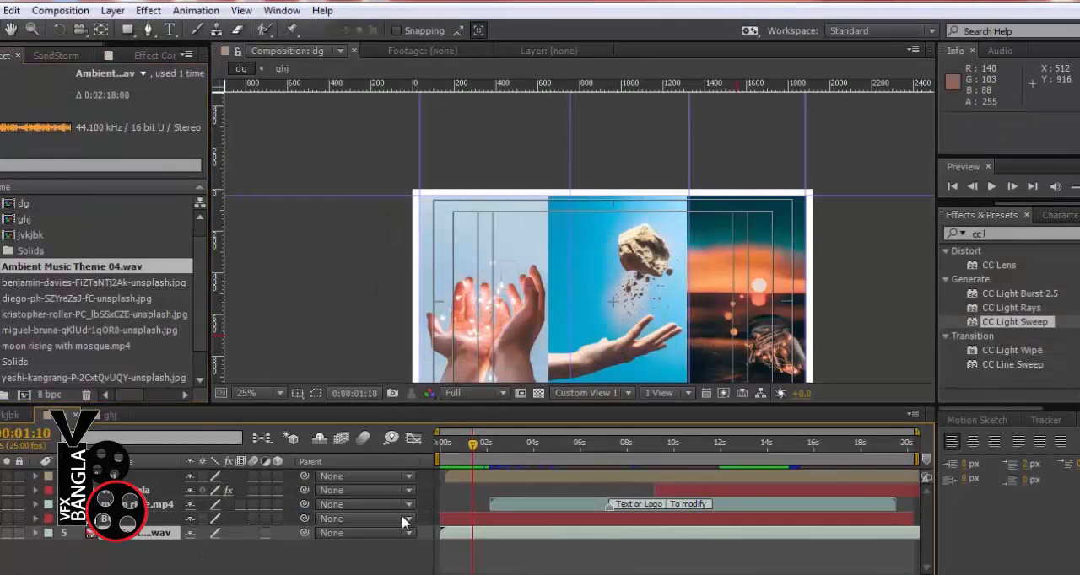
key("space")
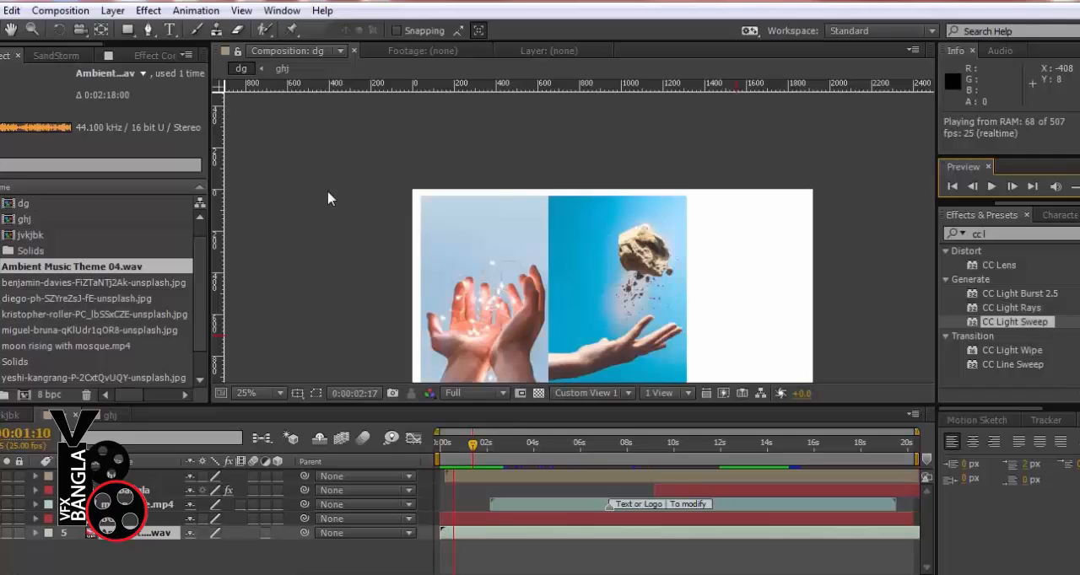
key("space")
Start Audio Levels keyframing on the music layer near the end, place the first keyframe at 0:00:16:24, and show the waveform
left_click(860, 444)
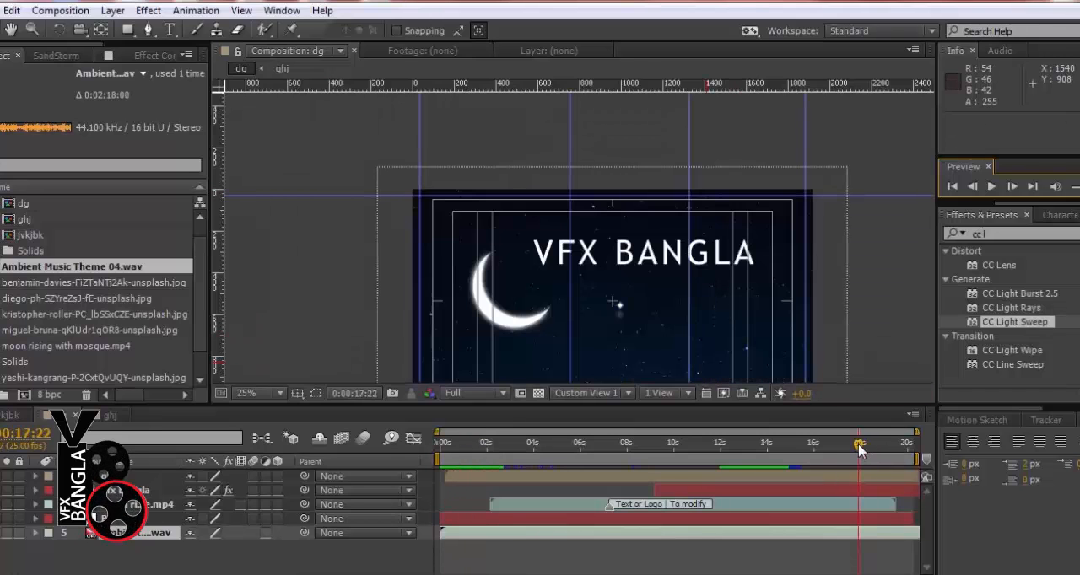
left_click_drag(609, 403, 613, 389)
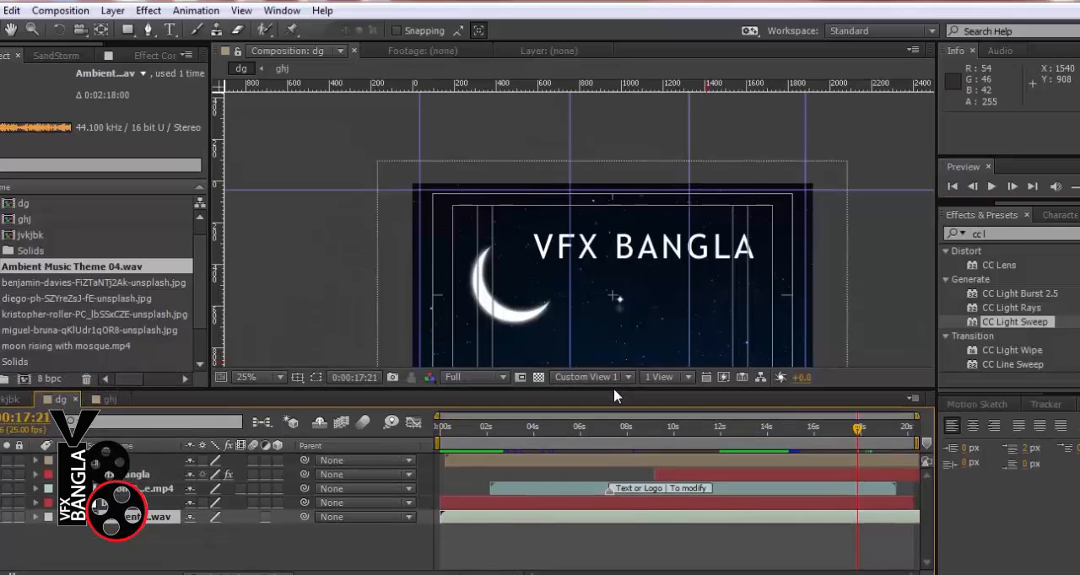
left_click(35, 517)
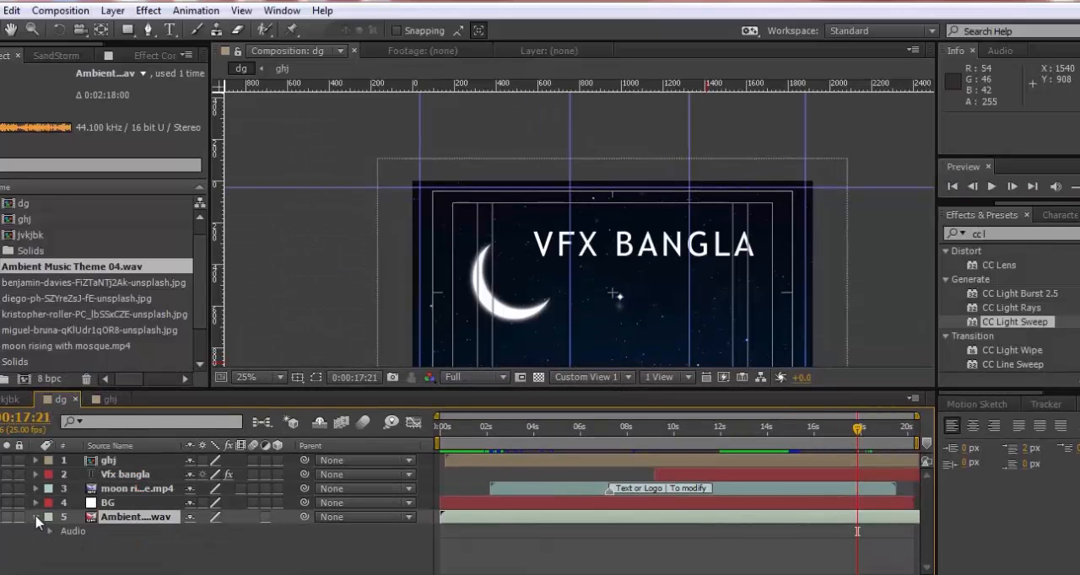
left_click(49, 530)
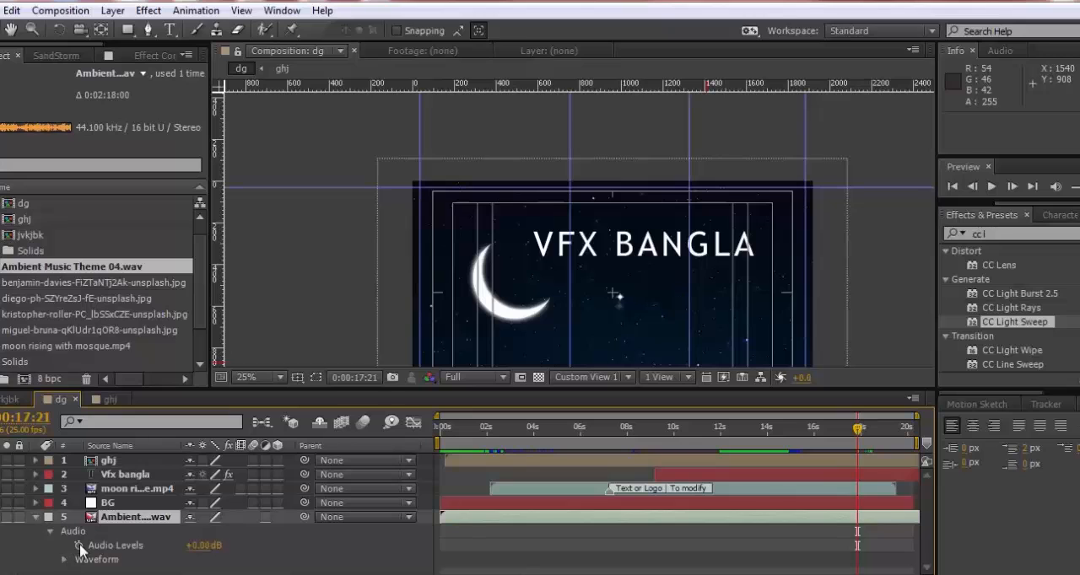
left_click_drag(857, 545, 836, 546)
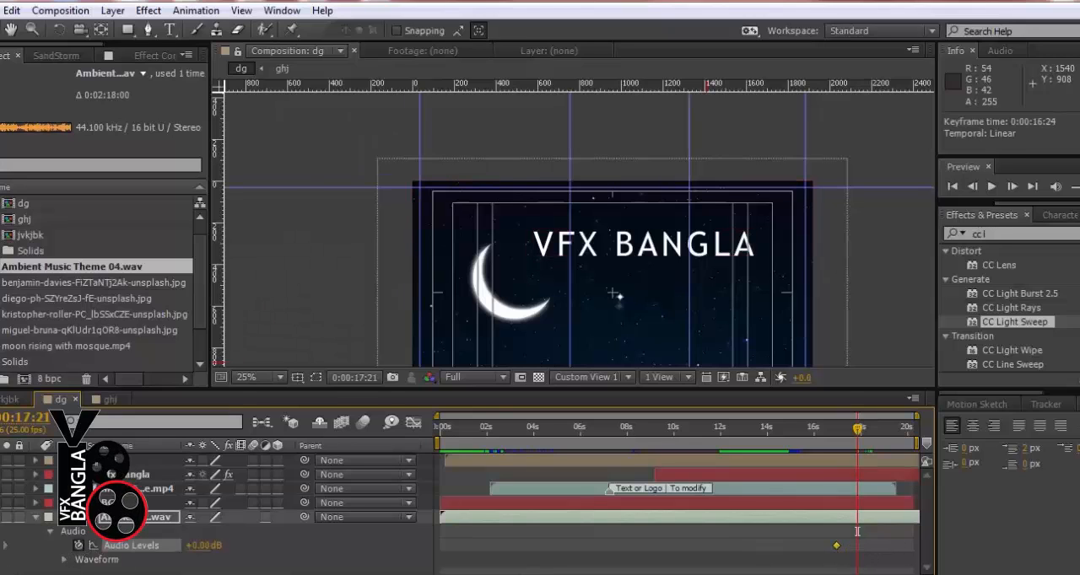
left_click(64, 559)
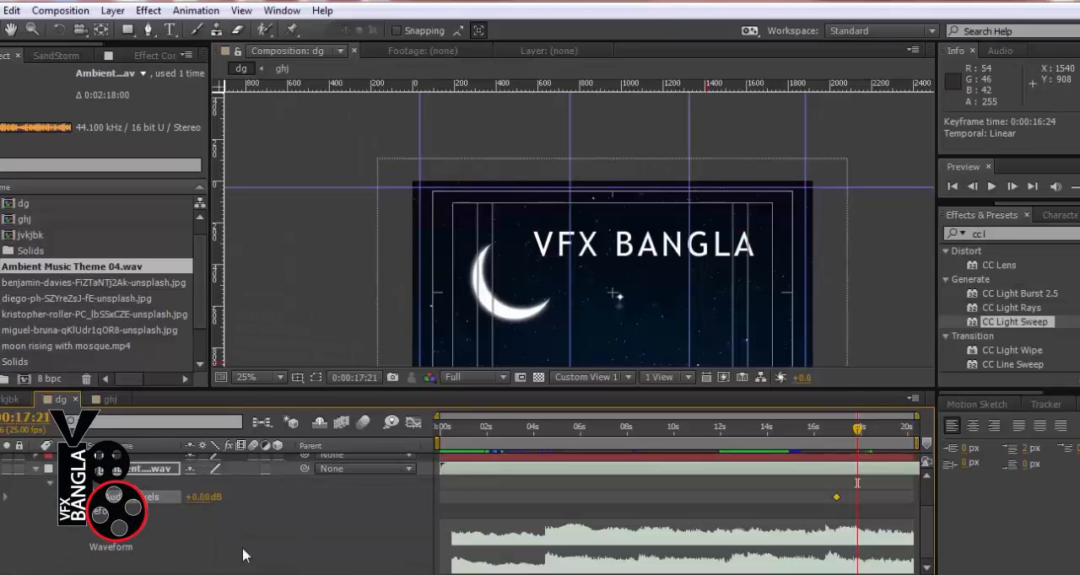
Add Audio Levels keyframes at 0:00:18:18 and 0:00:20:03, and set the last one to -48 dB
left_click(877, 427)
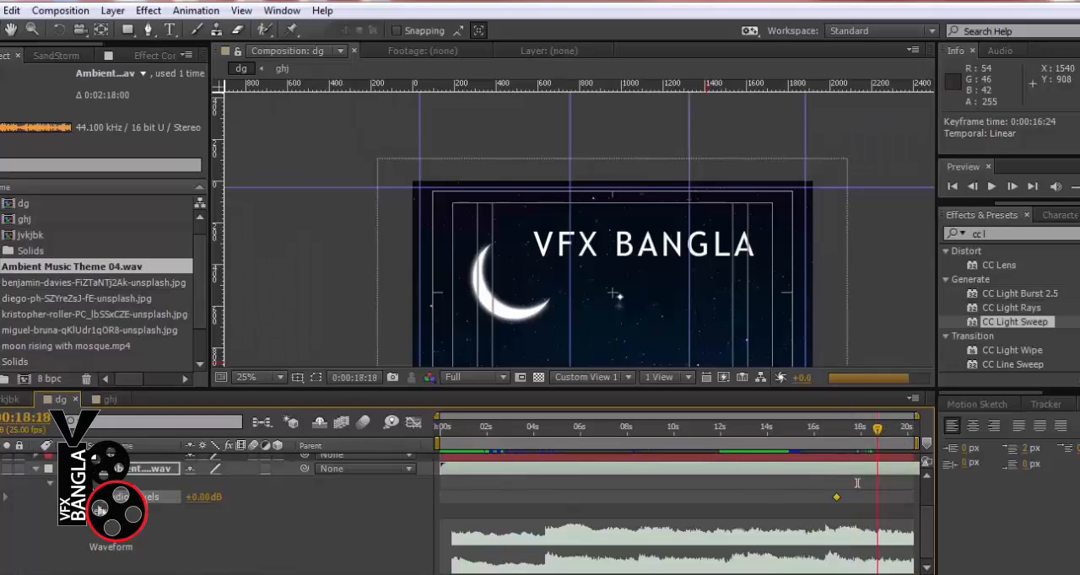
left_click_drag(877, 428, 913, 434)
left_click(1, 498)
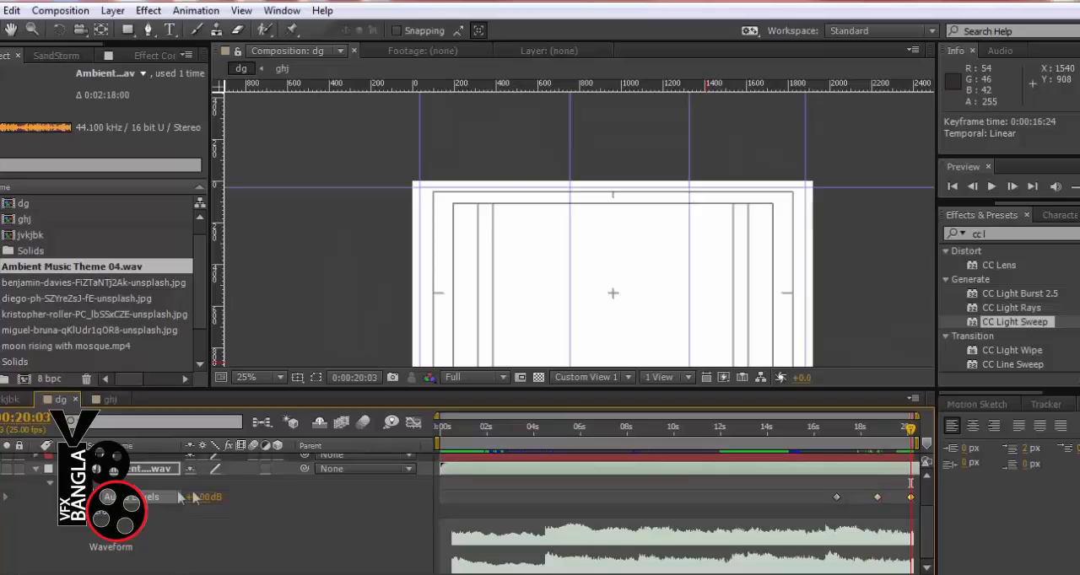
left_click_drag(211, 499, 159, 499)
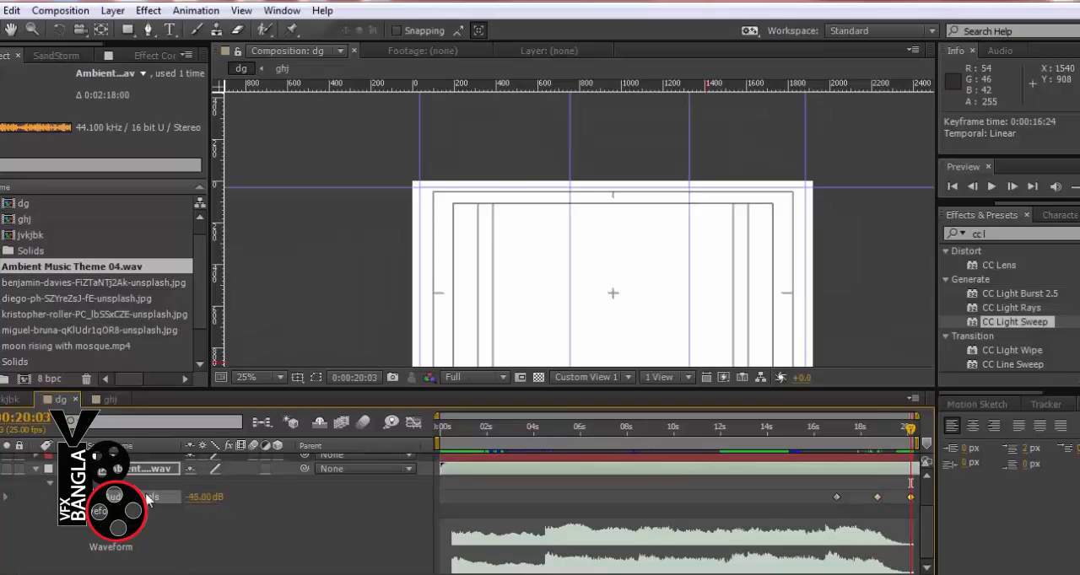
Set the middle Audio Levels keyframe to -9 dB and stretch the three fade keyframes so the first sits at about 15.5 seconds
left_click_drag(911, 432, 887, 434)
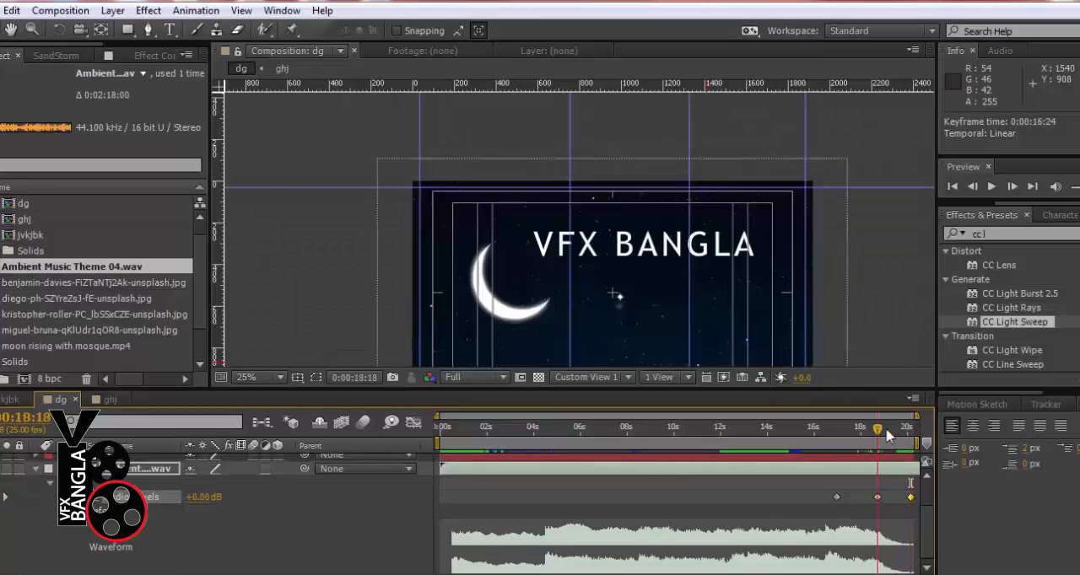
left_click_drag(200, 496, 194, 496)
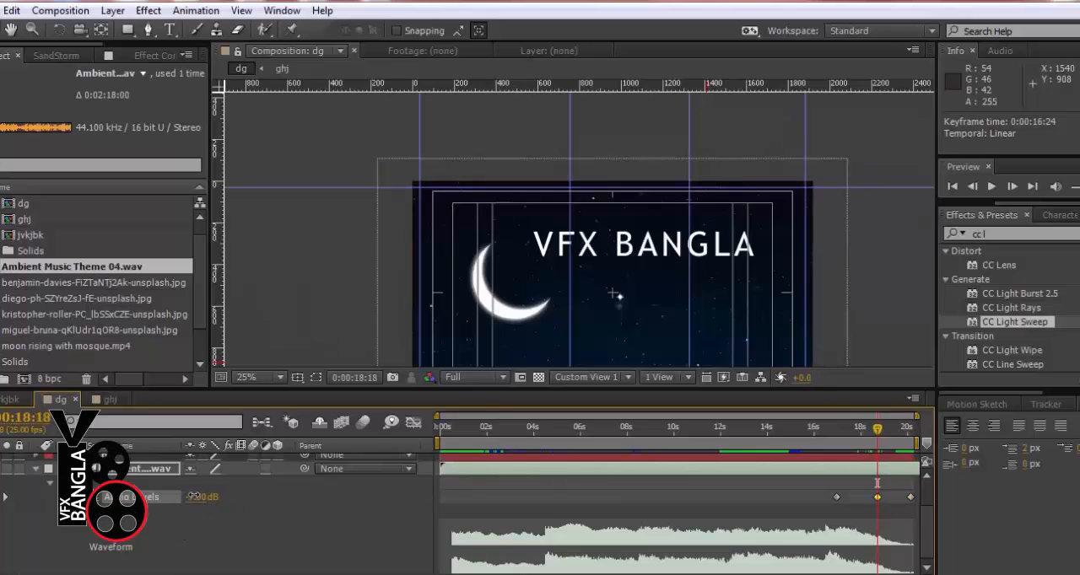
left_click_drag(808, 489, 921, 517)
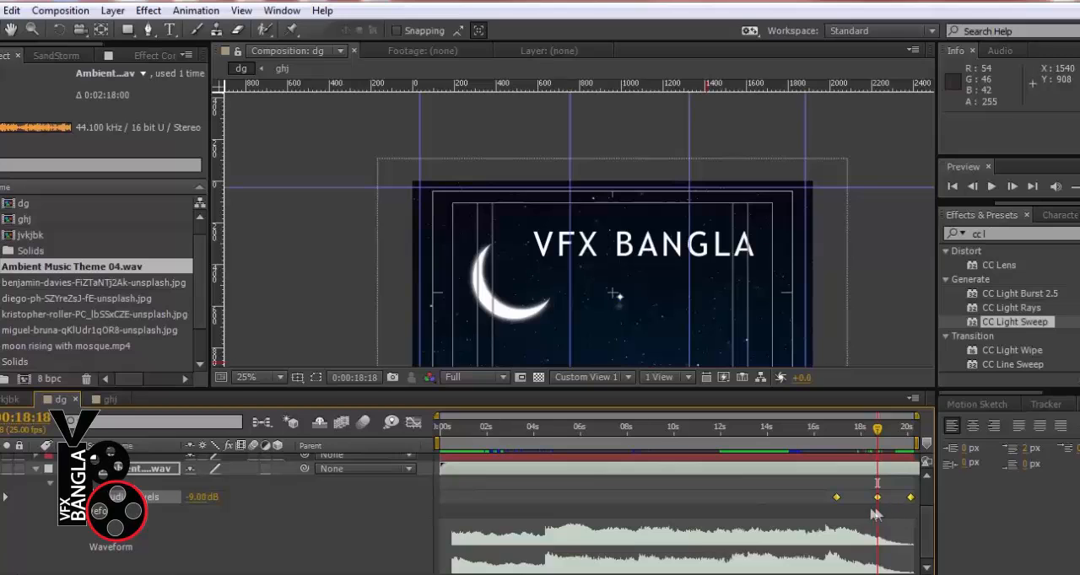
left_click_drag(839, 495, 805, 498)
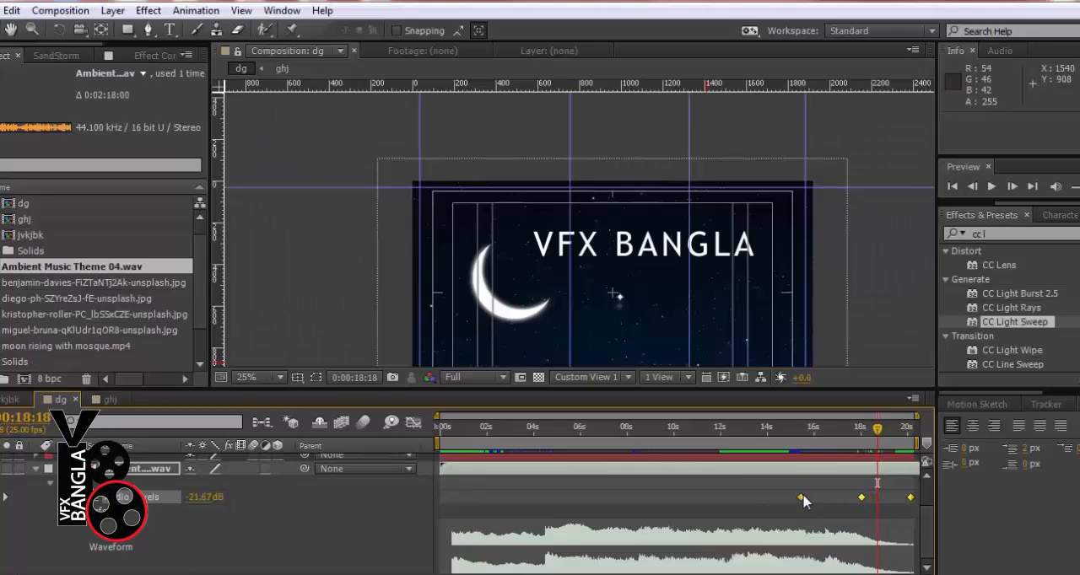
Enlarge the composition view and play a RAM preview of the whole dg composition with its music
left_click_drag(585, 391, 586, 427)
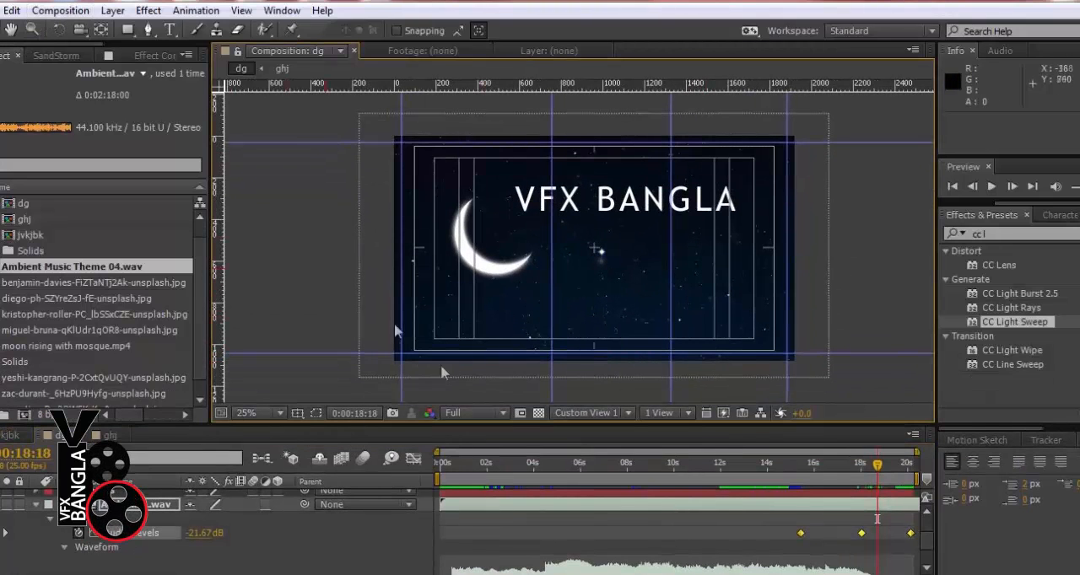
left_click(453, 465)
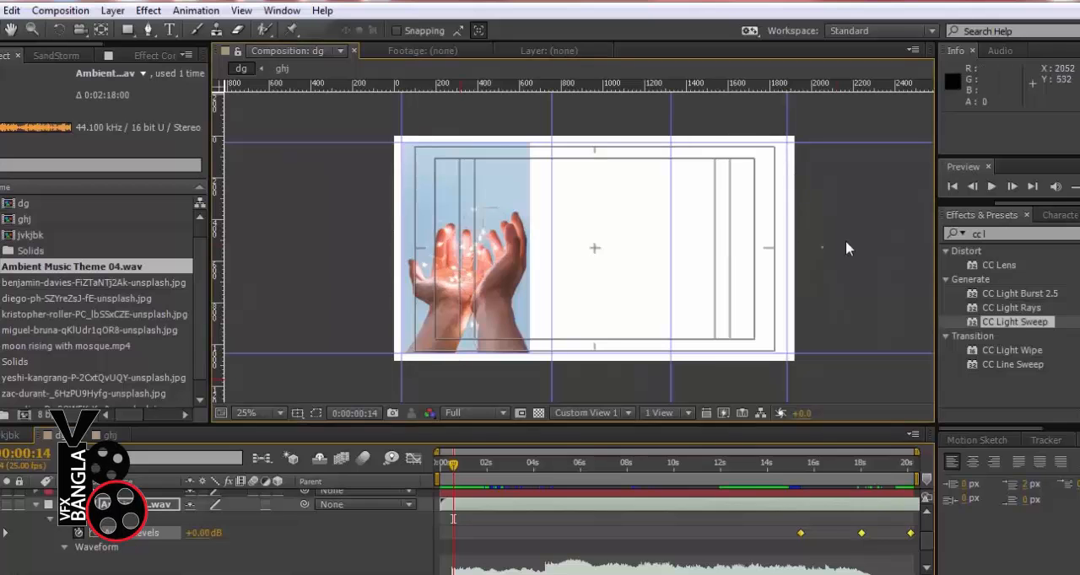
key("KP_0")
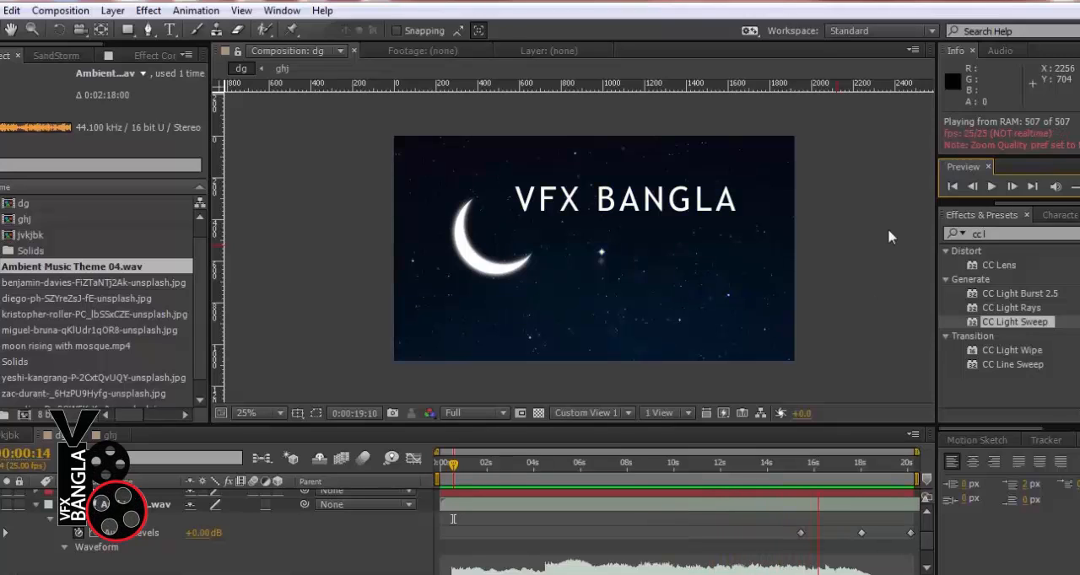
left_click(825, 306)
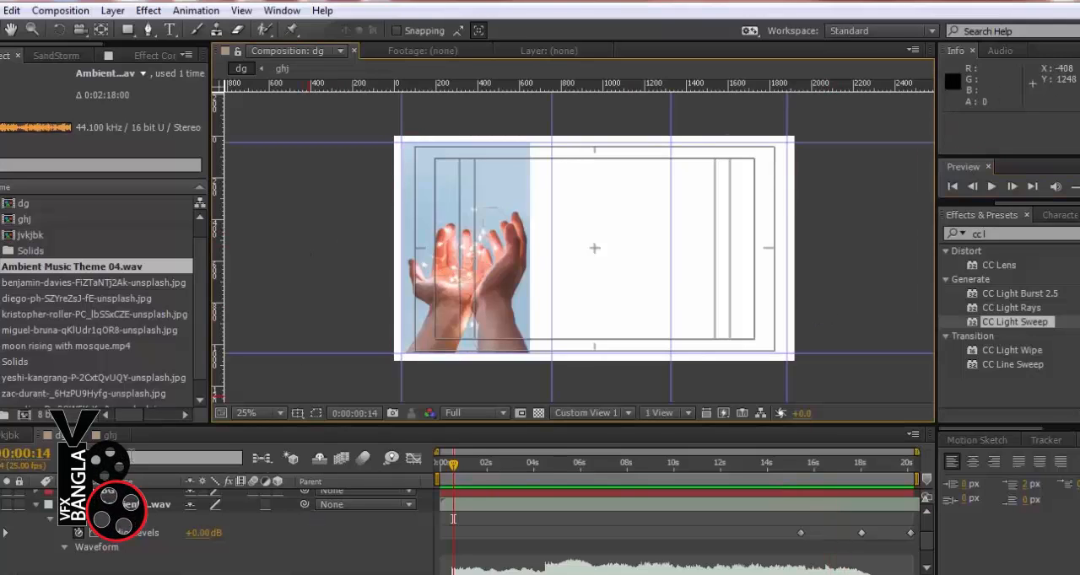
Collapse the music layer's properties and enable motion blur for the dg composition
left_click(36, 505)
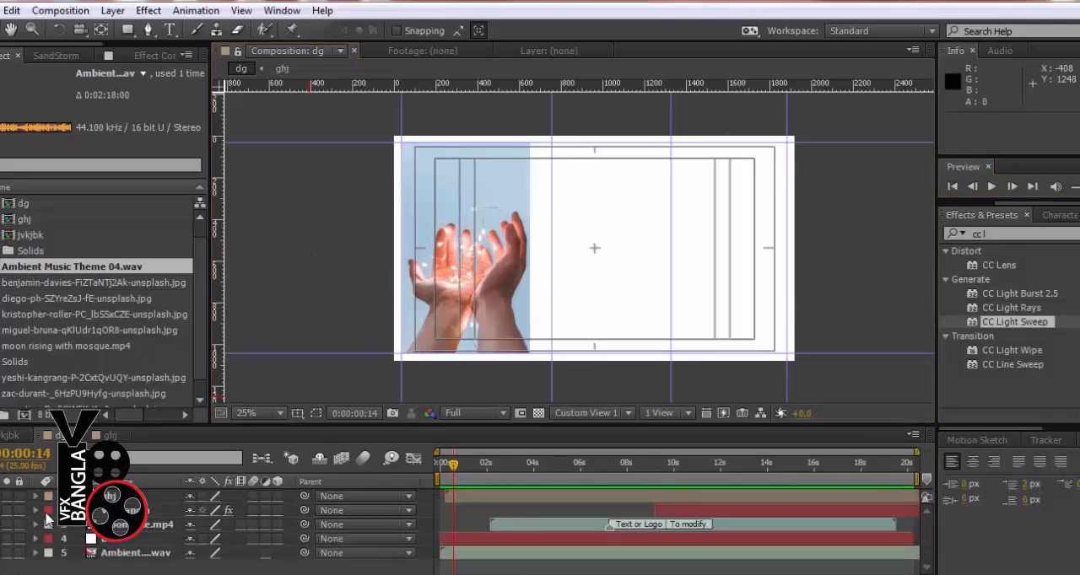
left_click(362, 461)
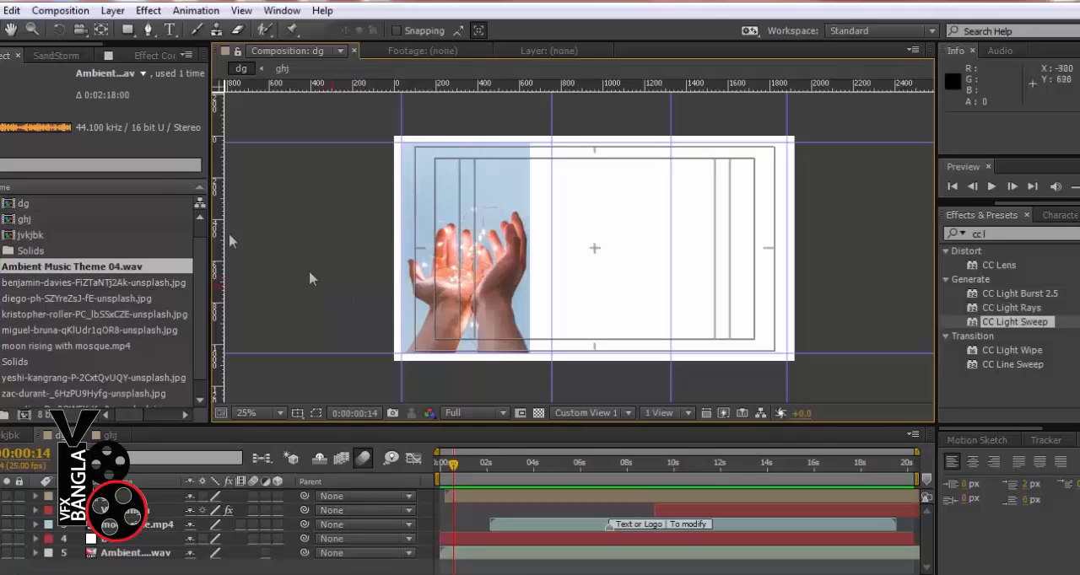
Add the dg composition to the render queue and accept its render settings with Best quality and Full resolution
left_click(60, 10)
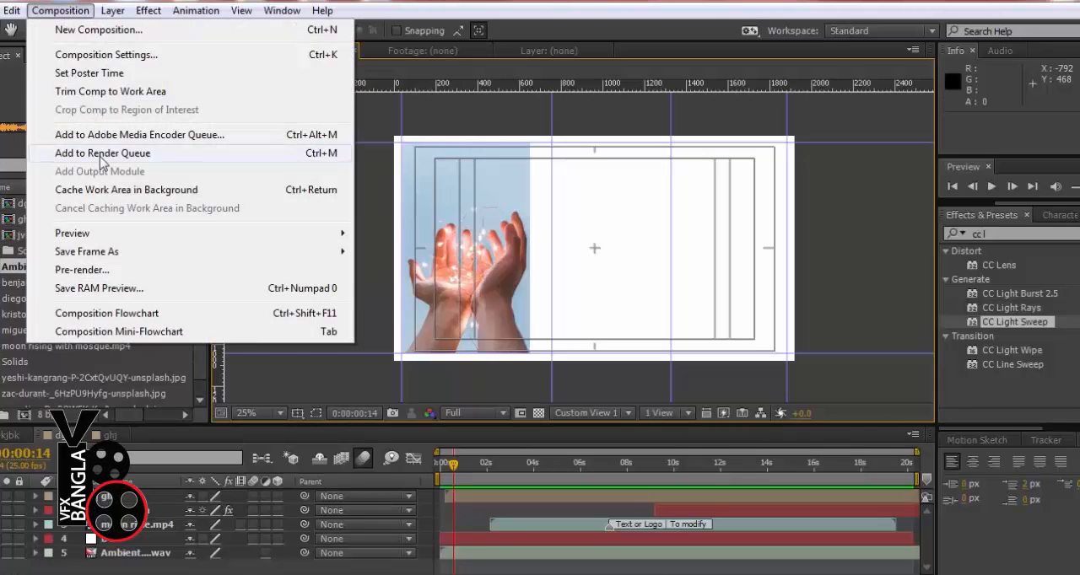
left_click(102, 153)
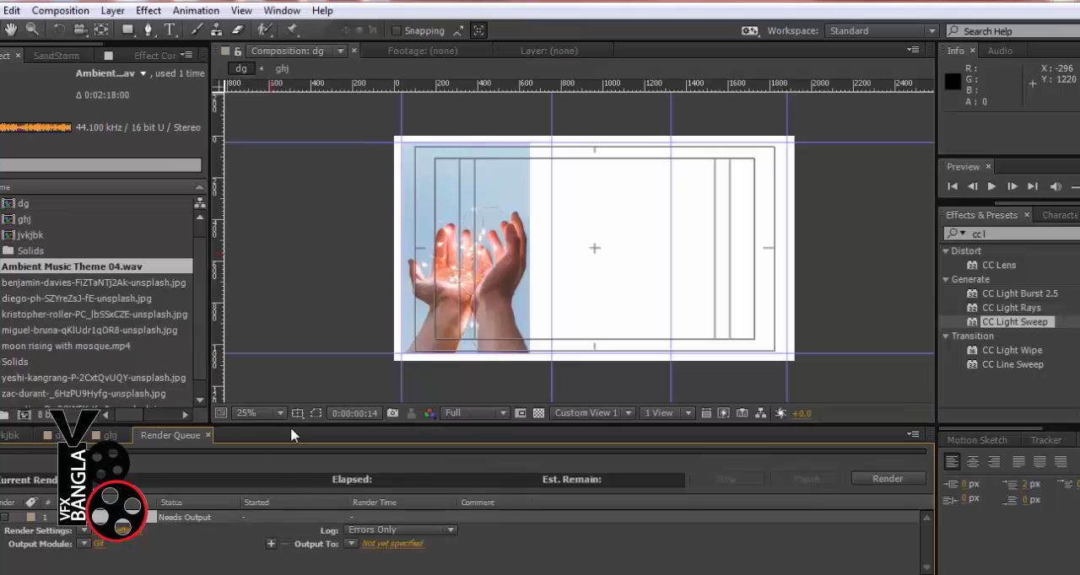
left_click_drag(287, 426, 294, 307)
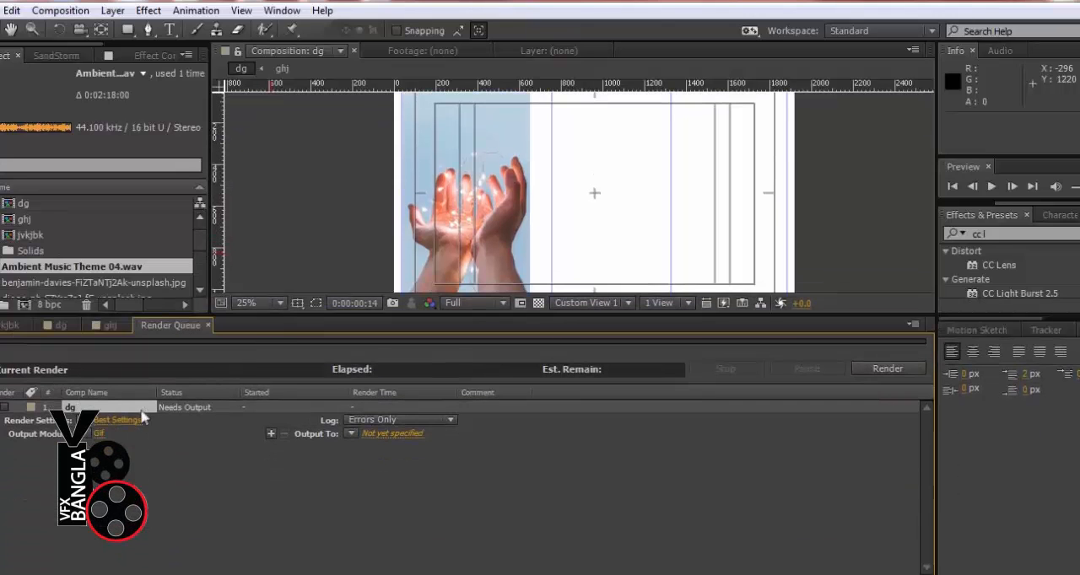
left_click(118, 420)
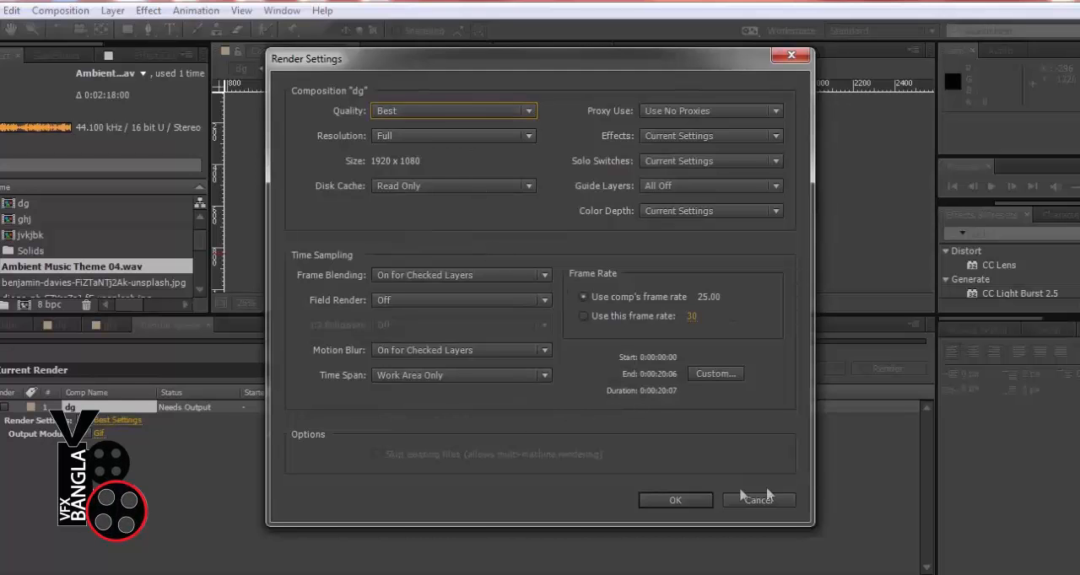
left_click(675, 500)
Set the output module format of the queued dg composition to QuickTime
left_click(100, 434)
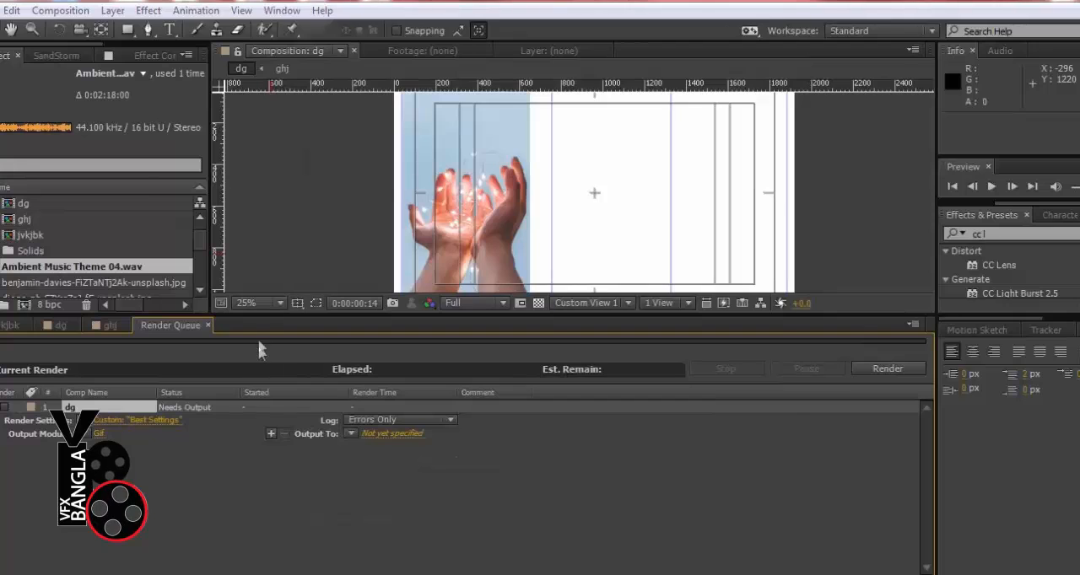
left_click(477, 82)
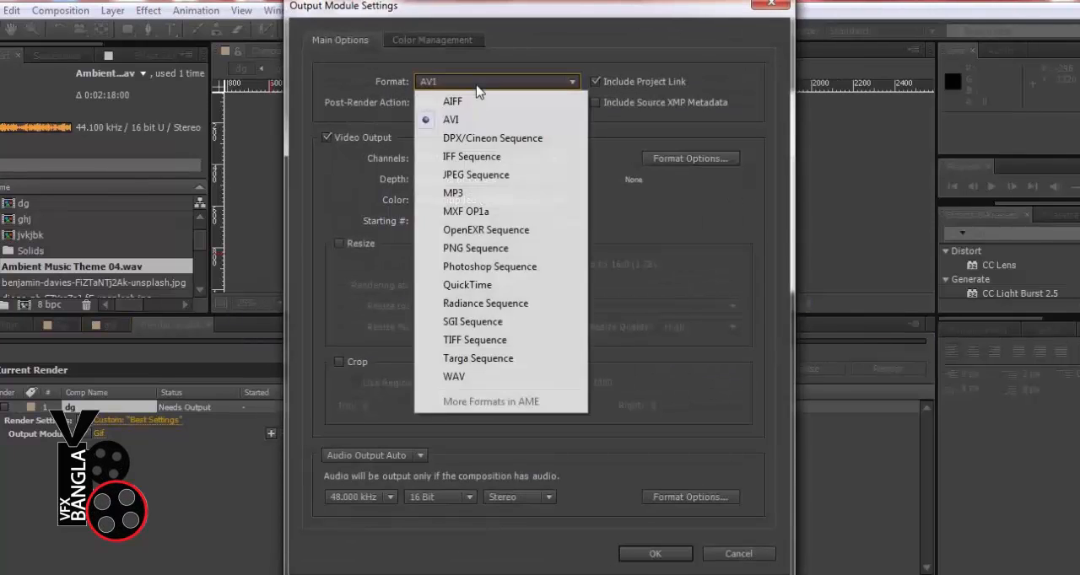
left_click(484, 286)
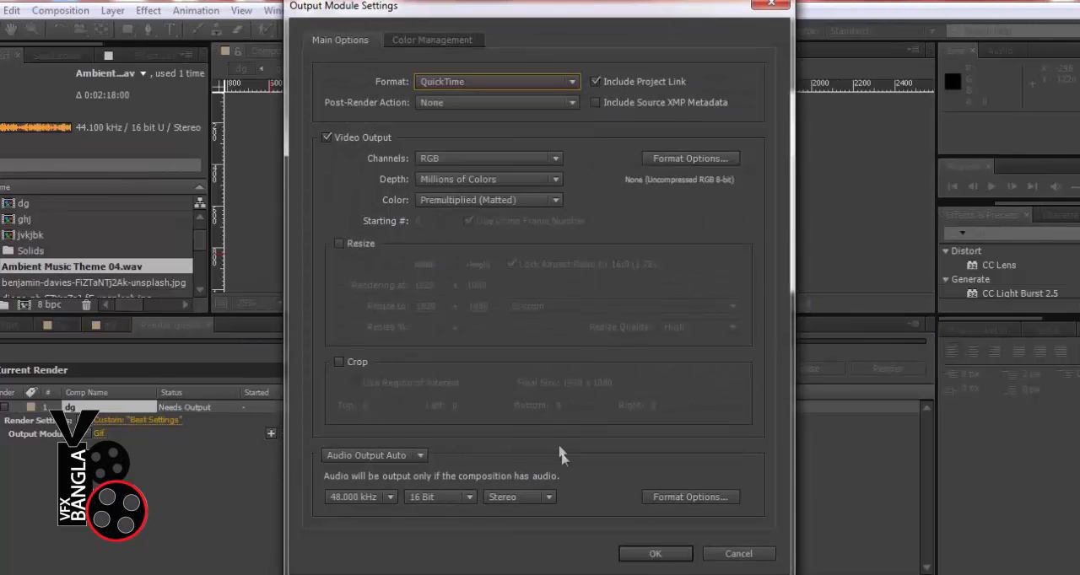
left_click(660, 555)
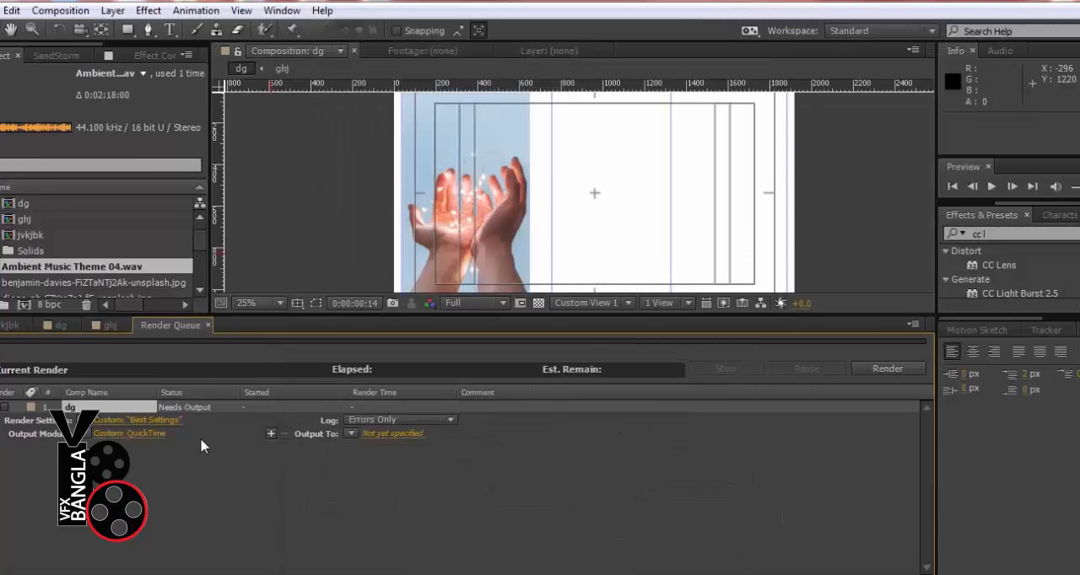
Set the output destination to dg.mov on the Desktop and start rendering the dg composition
left_click(393, 433)
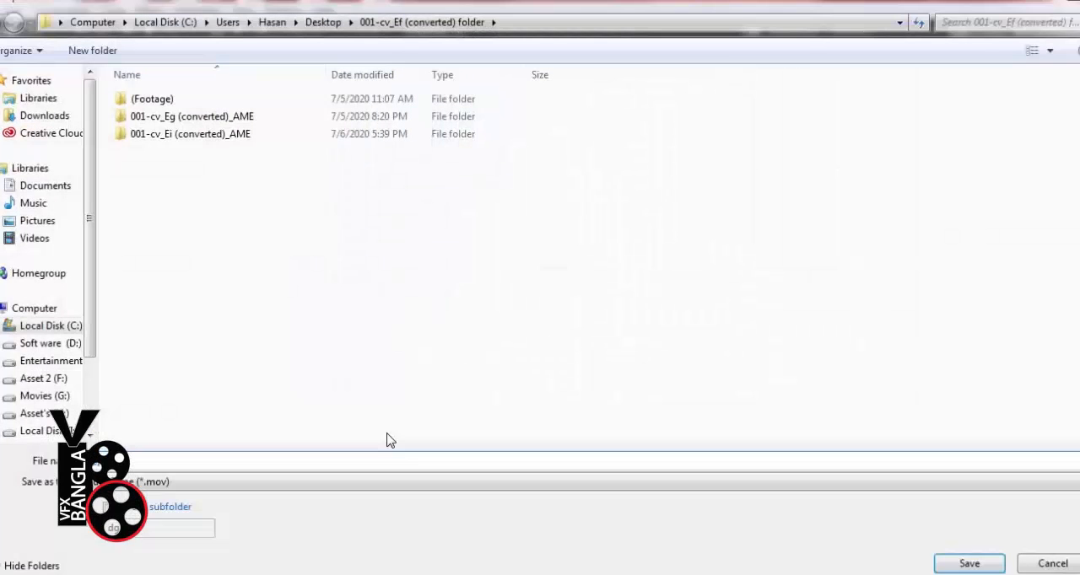
left_click(60, 23)
left_click(84, 42)
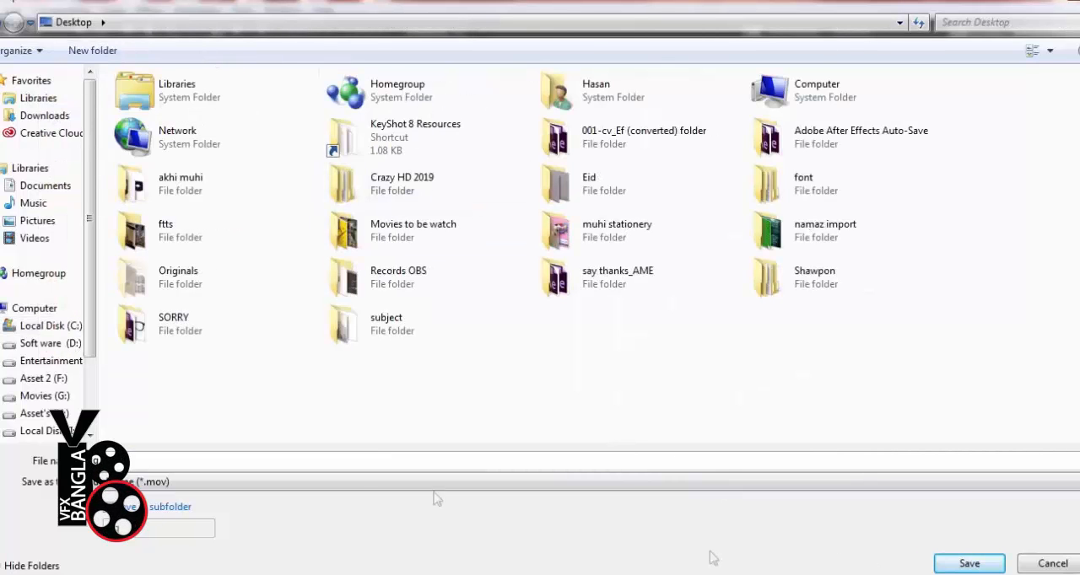
left_click(969, 563)
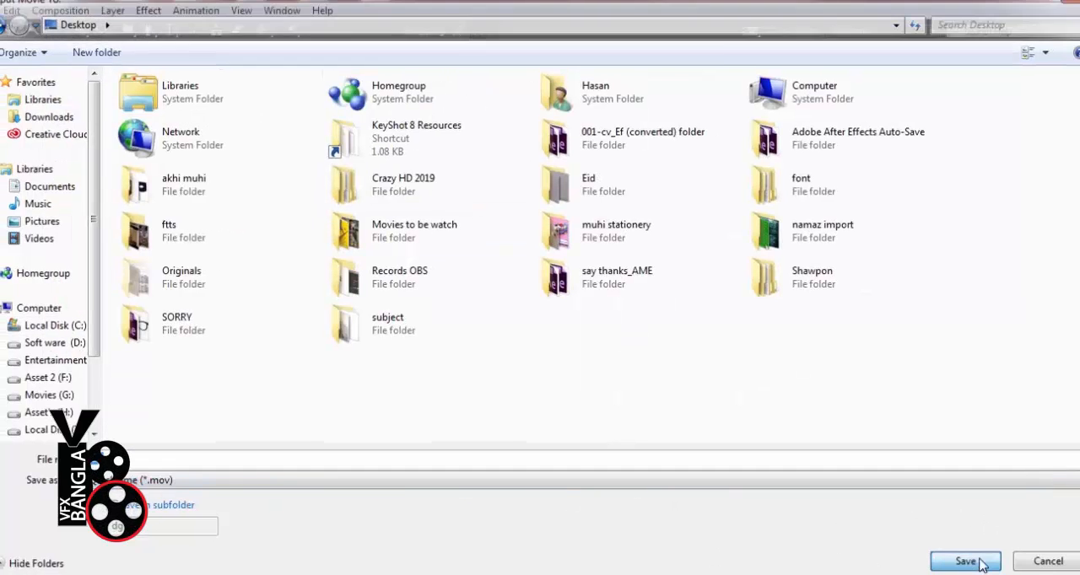
left_click(886, 368)
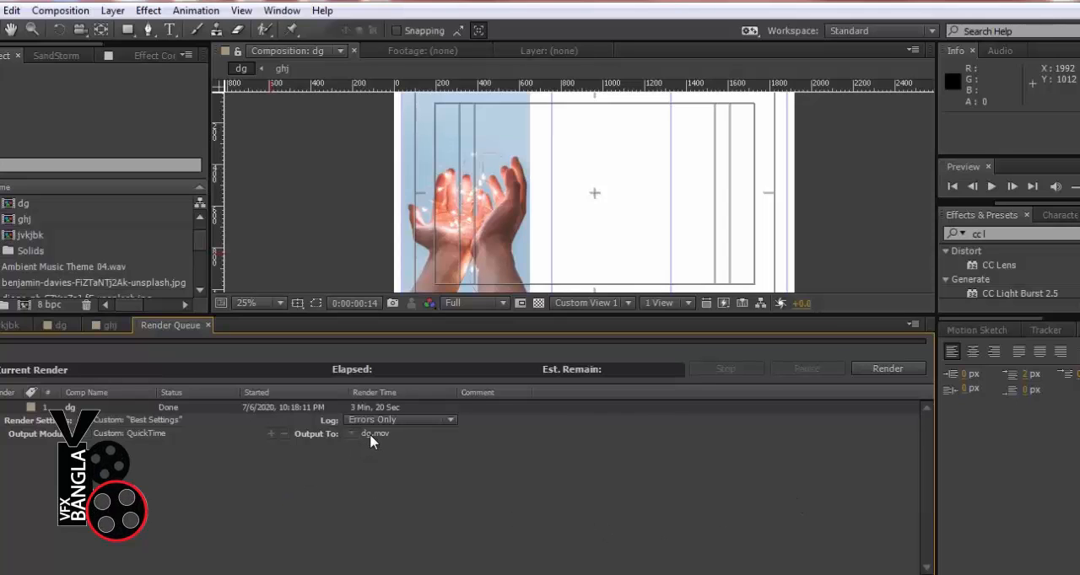
left_click(56, 435)
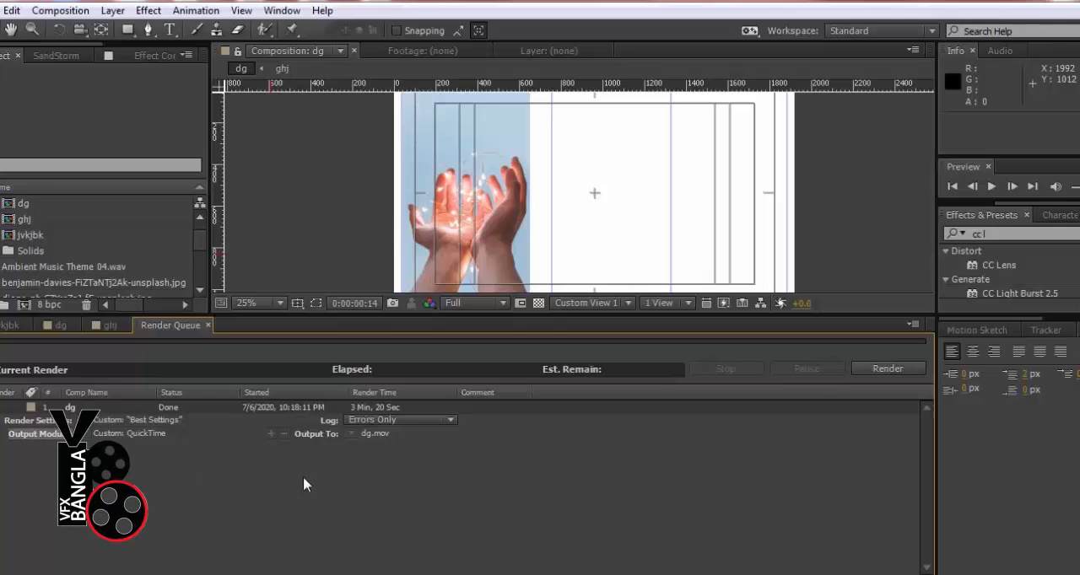
left_click(802, 526)
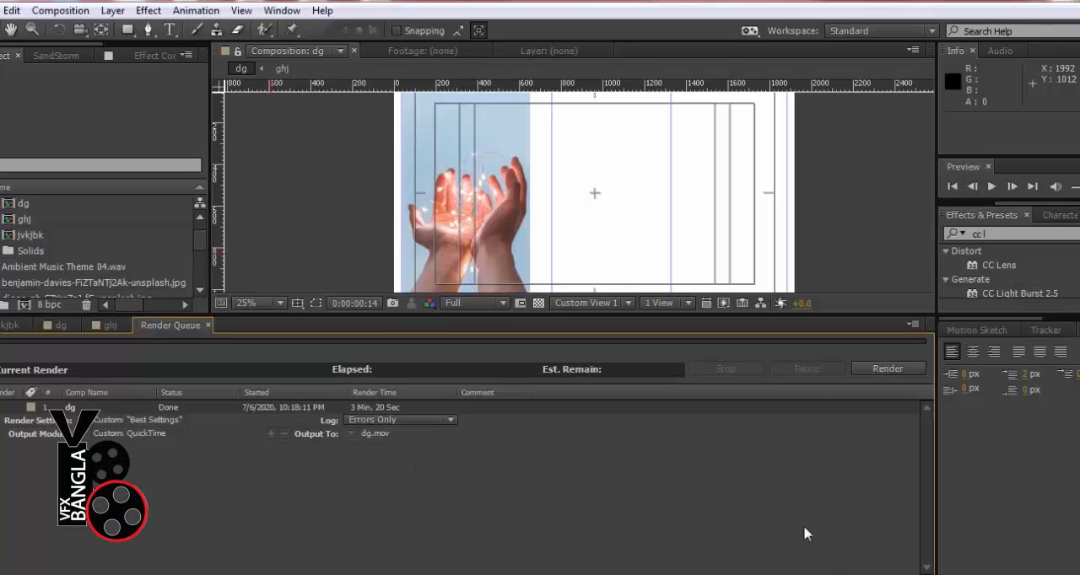